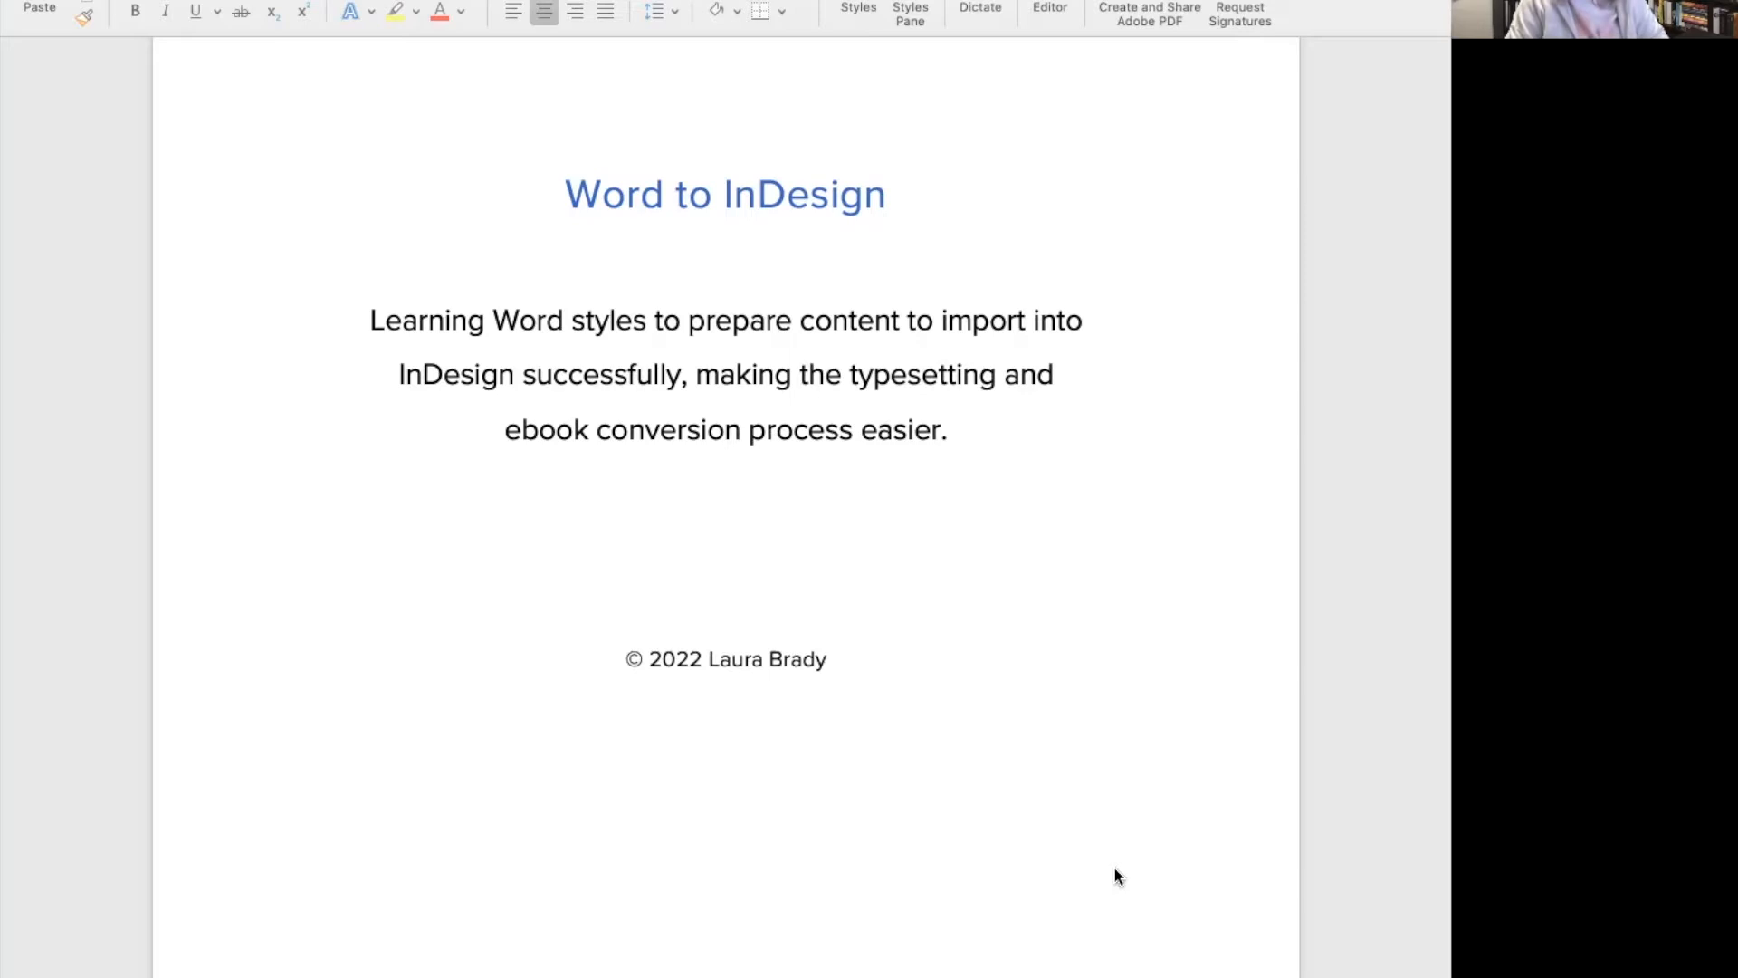
Examine the Chapter 1 manuscript's headings, body paragraphs and italic passages such as "SS Minnow" and "Oh".
{"action": "scroll", "coordinate": [1115, 870], "scroll_direction": "down", "scroll_amount": 15}
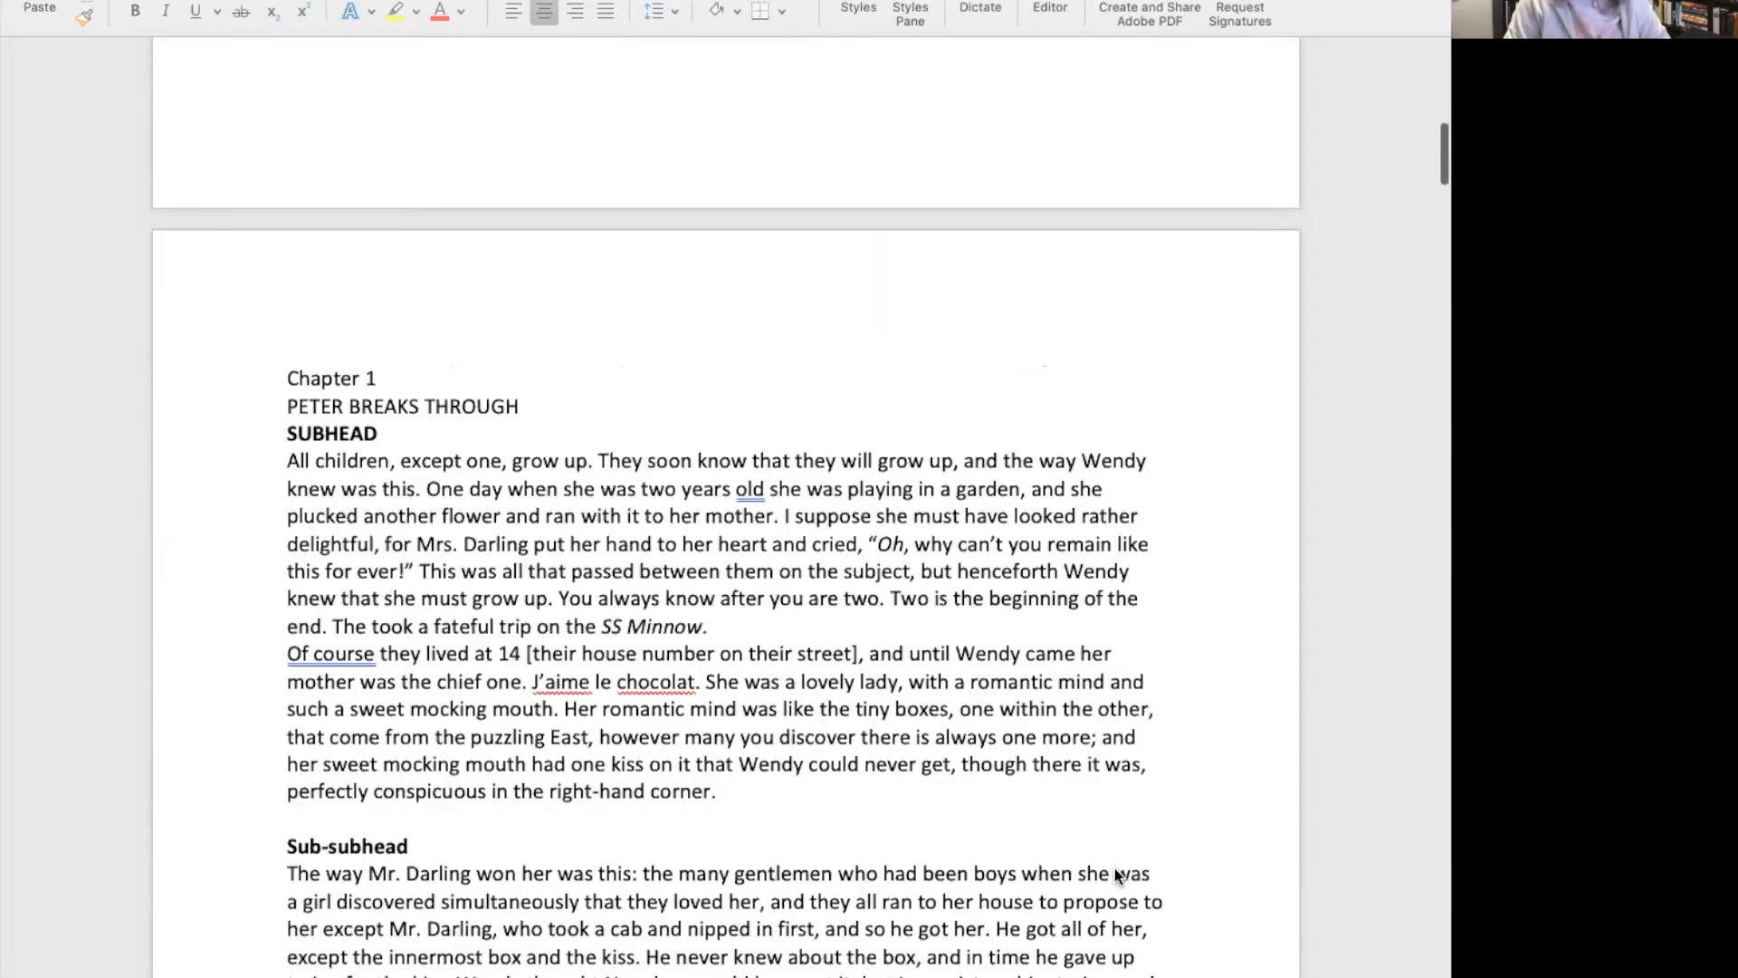
{"action": "scroll", "coordinate": [1115, 867], "scroll_direction": "down", "scroll_amount": 3}
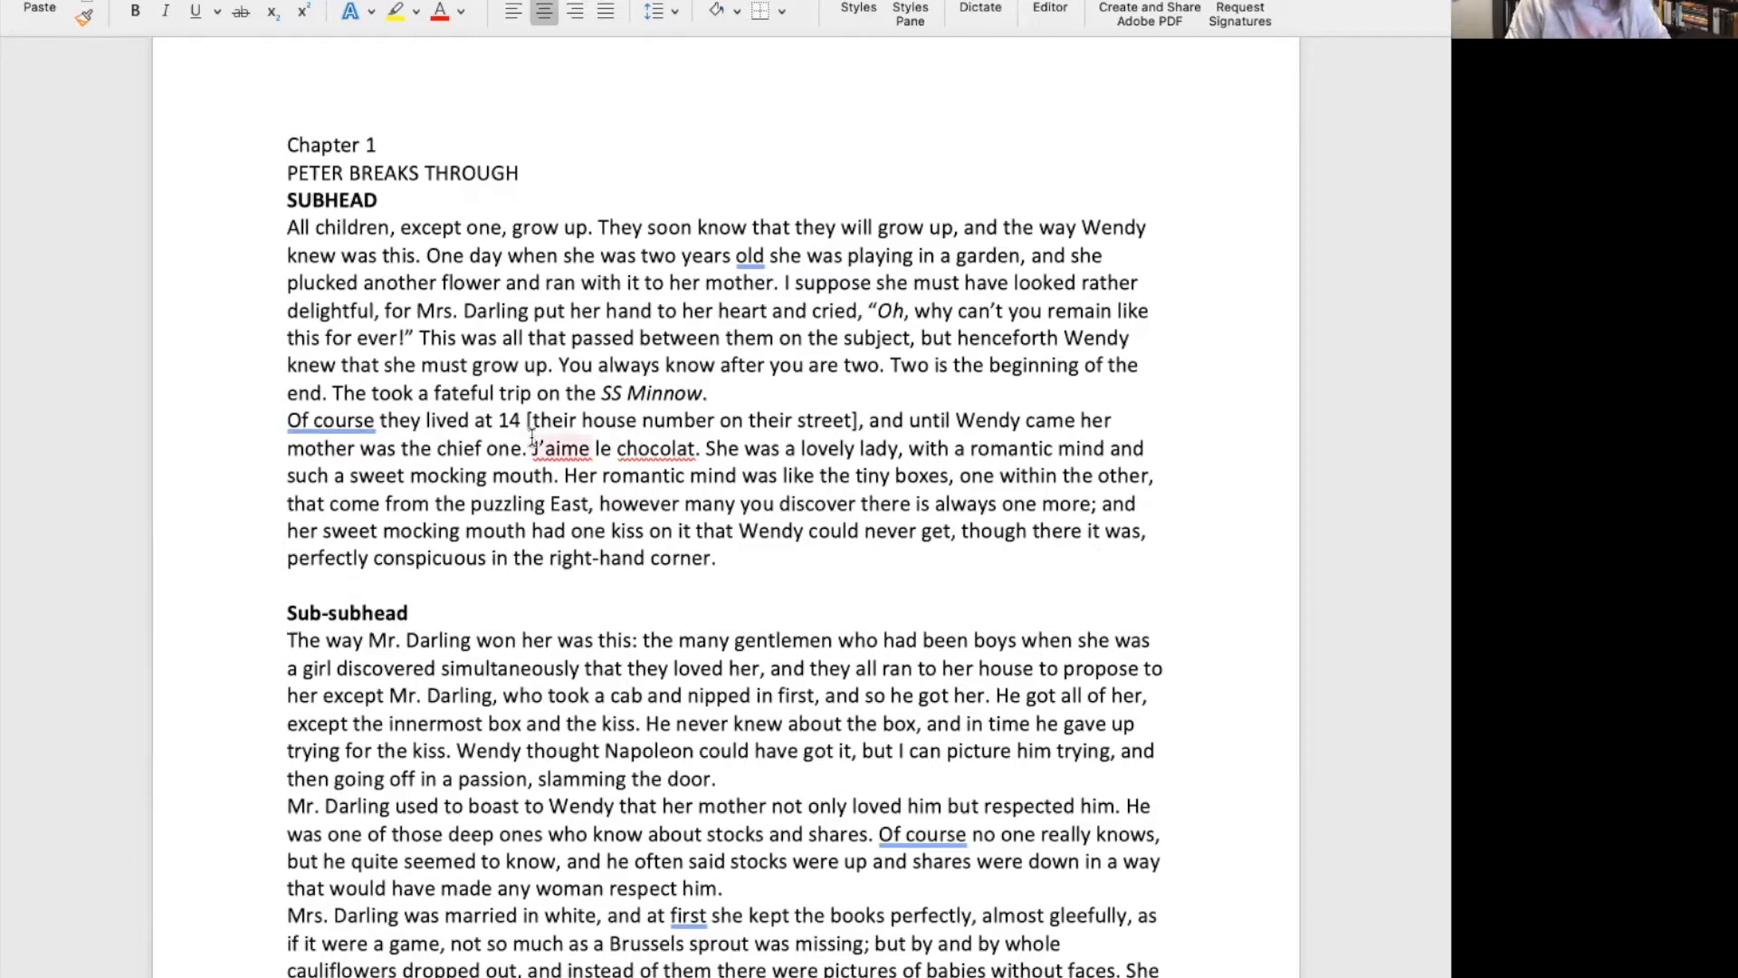
{"action": "left_click_drag", "start_coordinate": [530, 447], "coordinate": [606, 392]}
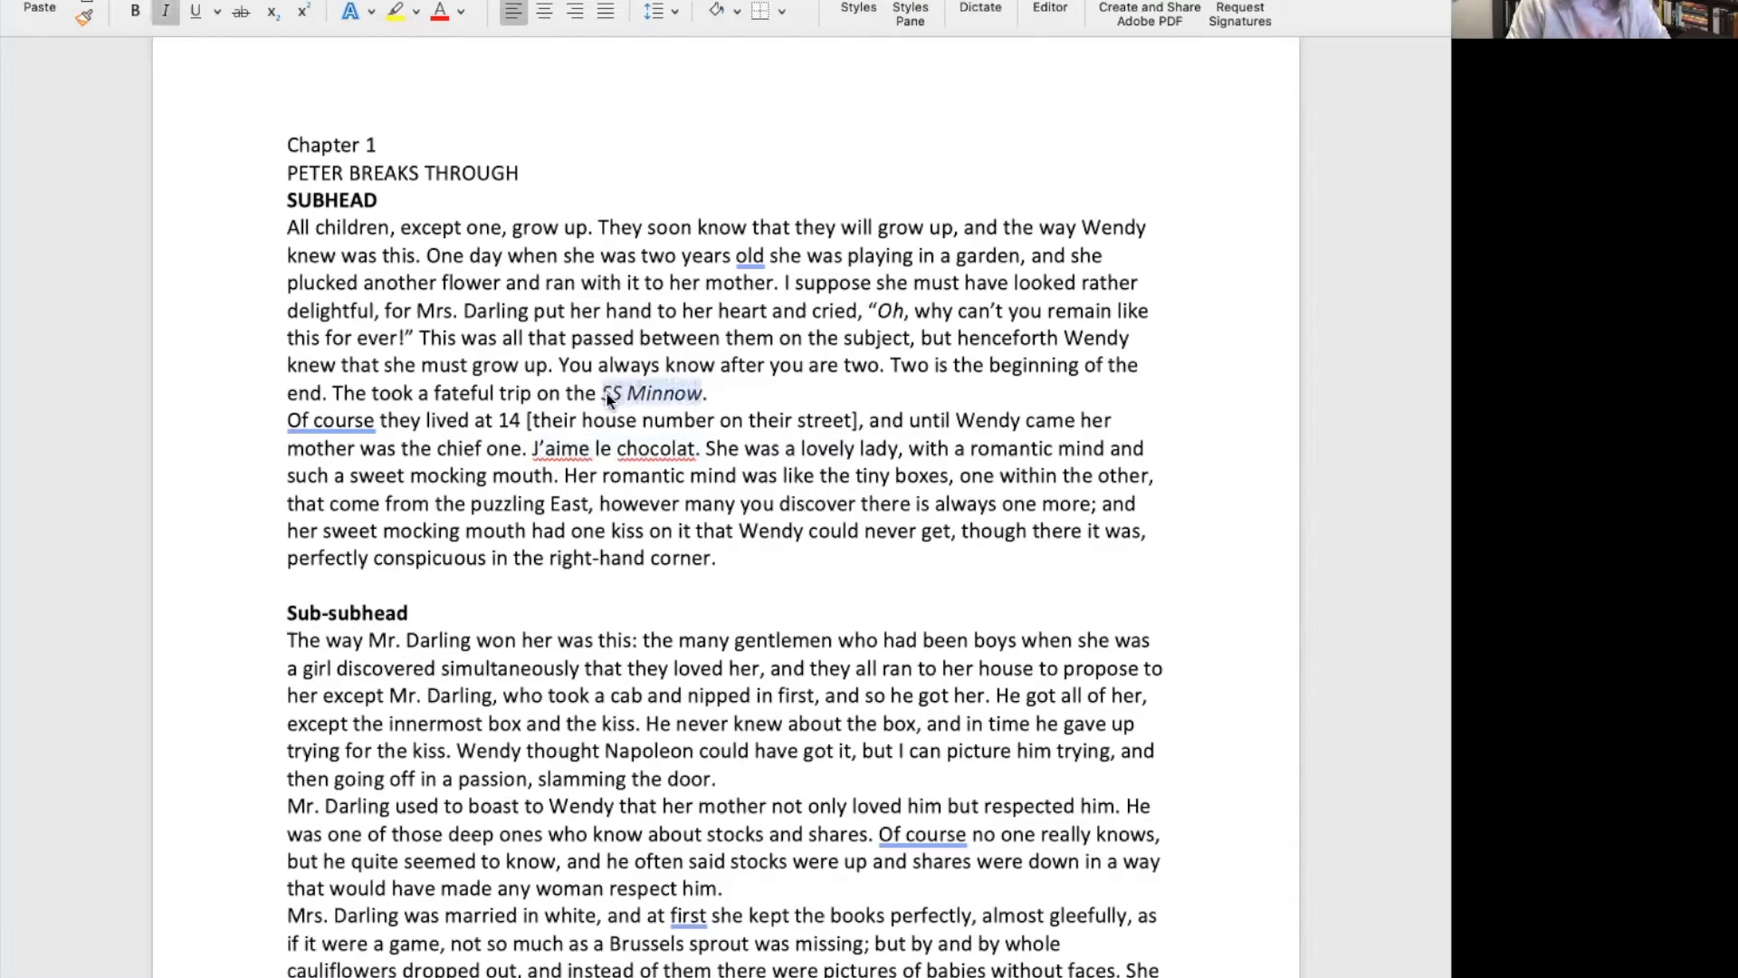
{"action": "left_click", "coordinate": [442, 396]}
{"action": "left_click_drag", "start_coordinate": [876, 312], "coordinate": [898, 312]}
{"action": "scroll", "coordinate": [771, 613], "scroll_direction": "down", "scroll_amount": 5}
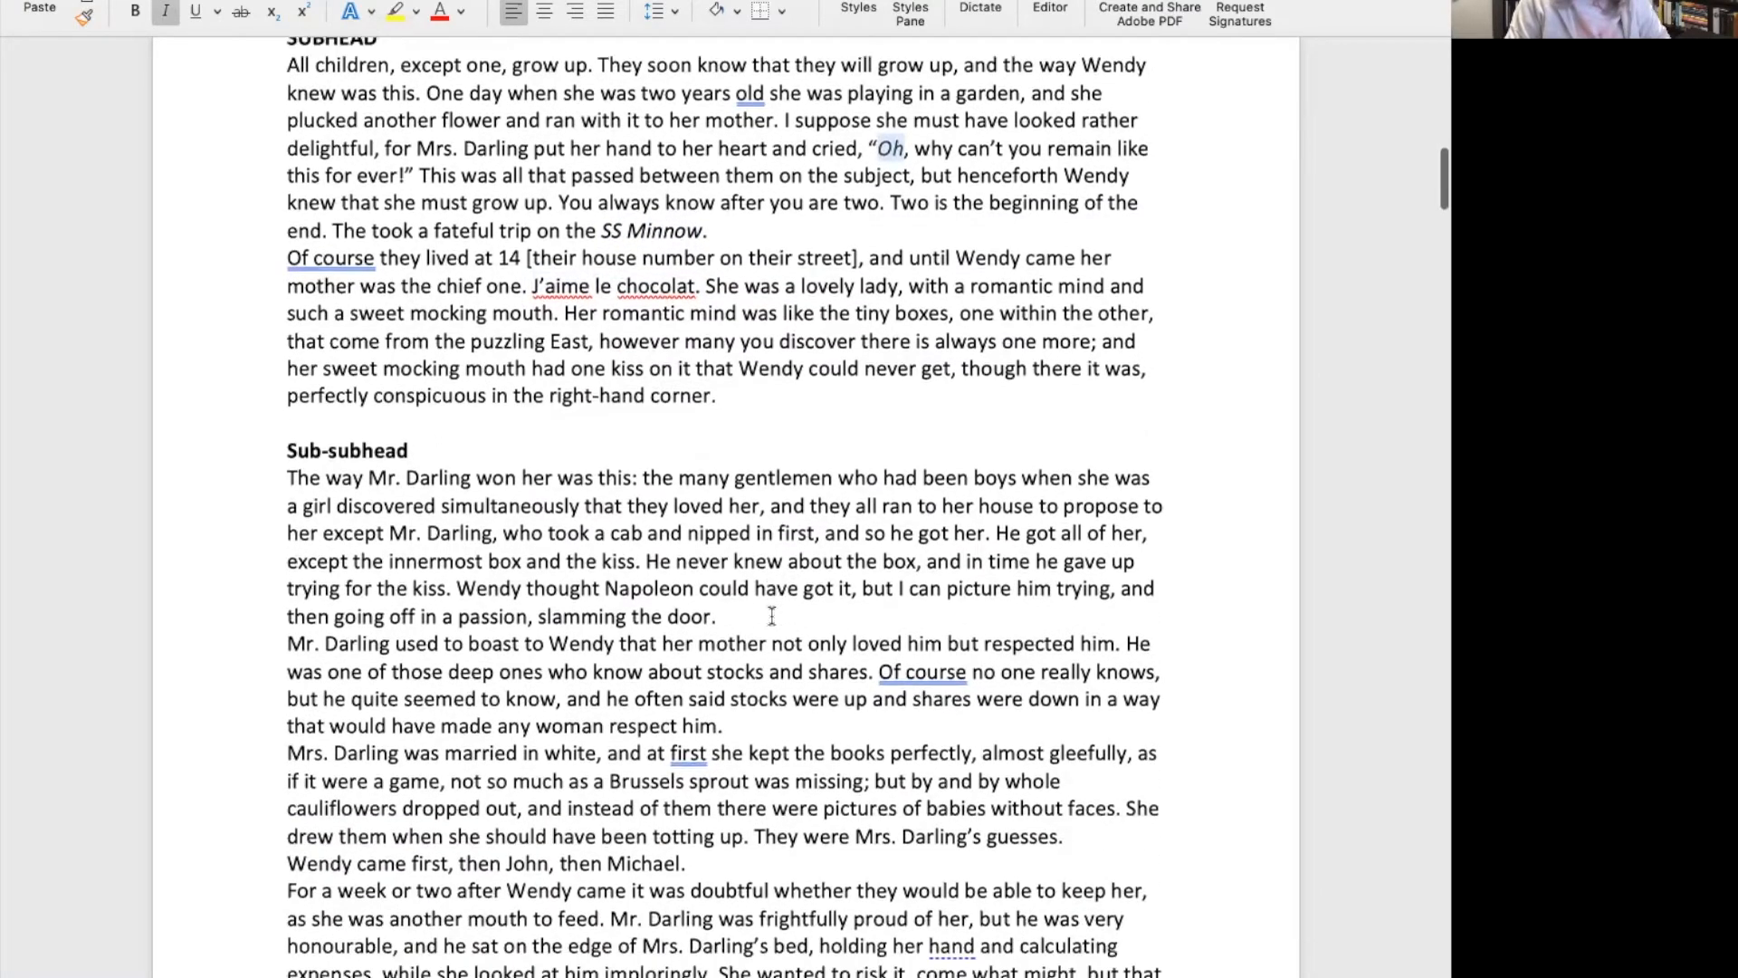
{"action": "scroll", "coordinate": [771, 614], "scroll_direction": "down", "scroll_amount": 5}
{"action": "scroll", "coordinate": [772, 613], "scroll_direction": "down", "scroll_amount": 10}
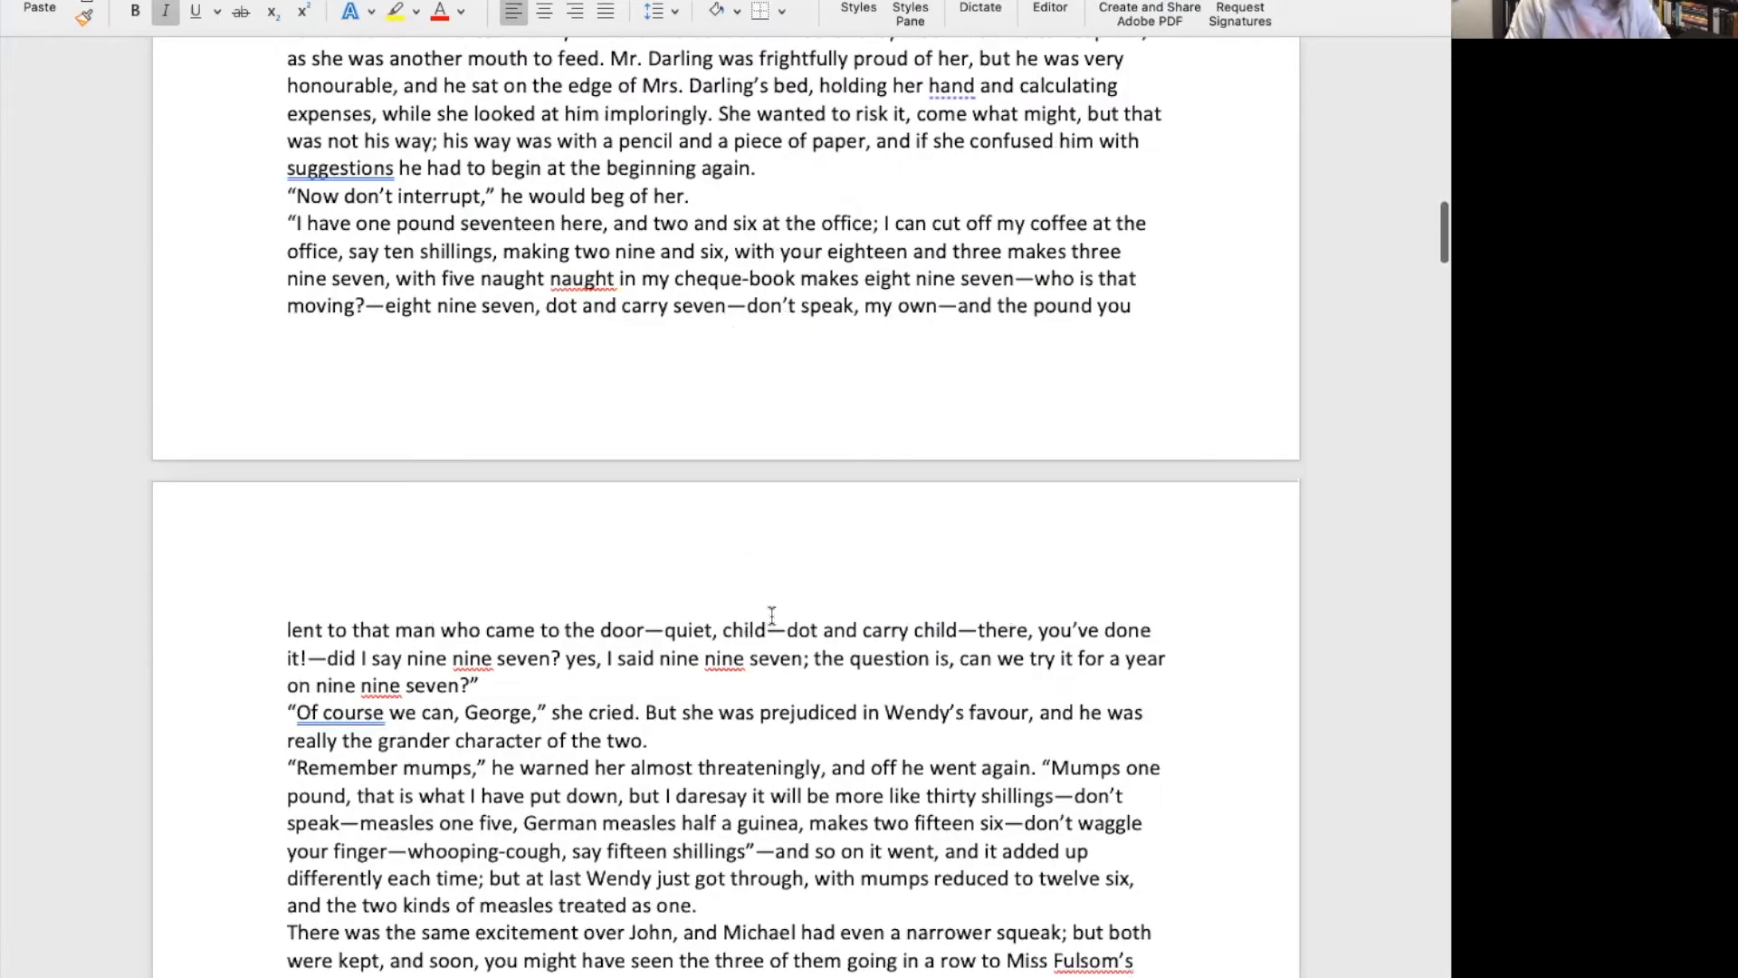
{"action": "scroll", "coordinate": [772, 614], "scroll_direction": "down", "scroll_amount": 3}
{"action": "scroll", "coordinate": [771, 613], "scroll_direction": "down", "scroll_amount": 11}
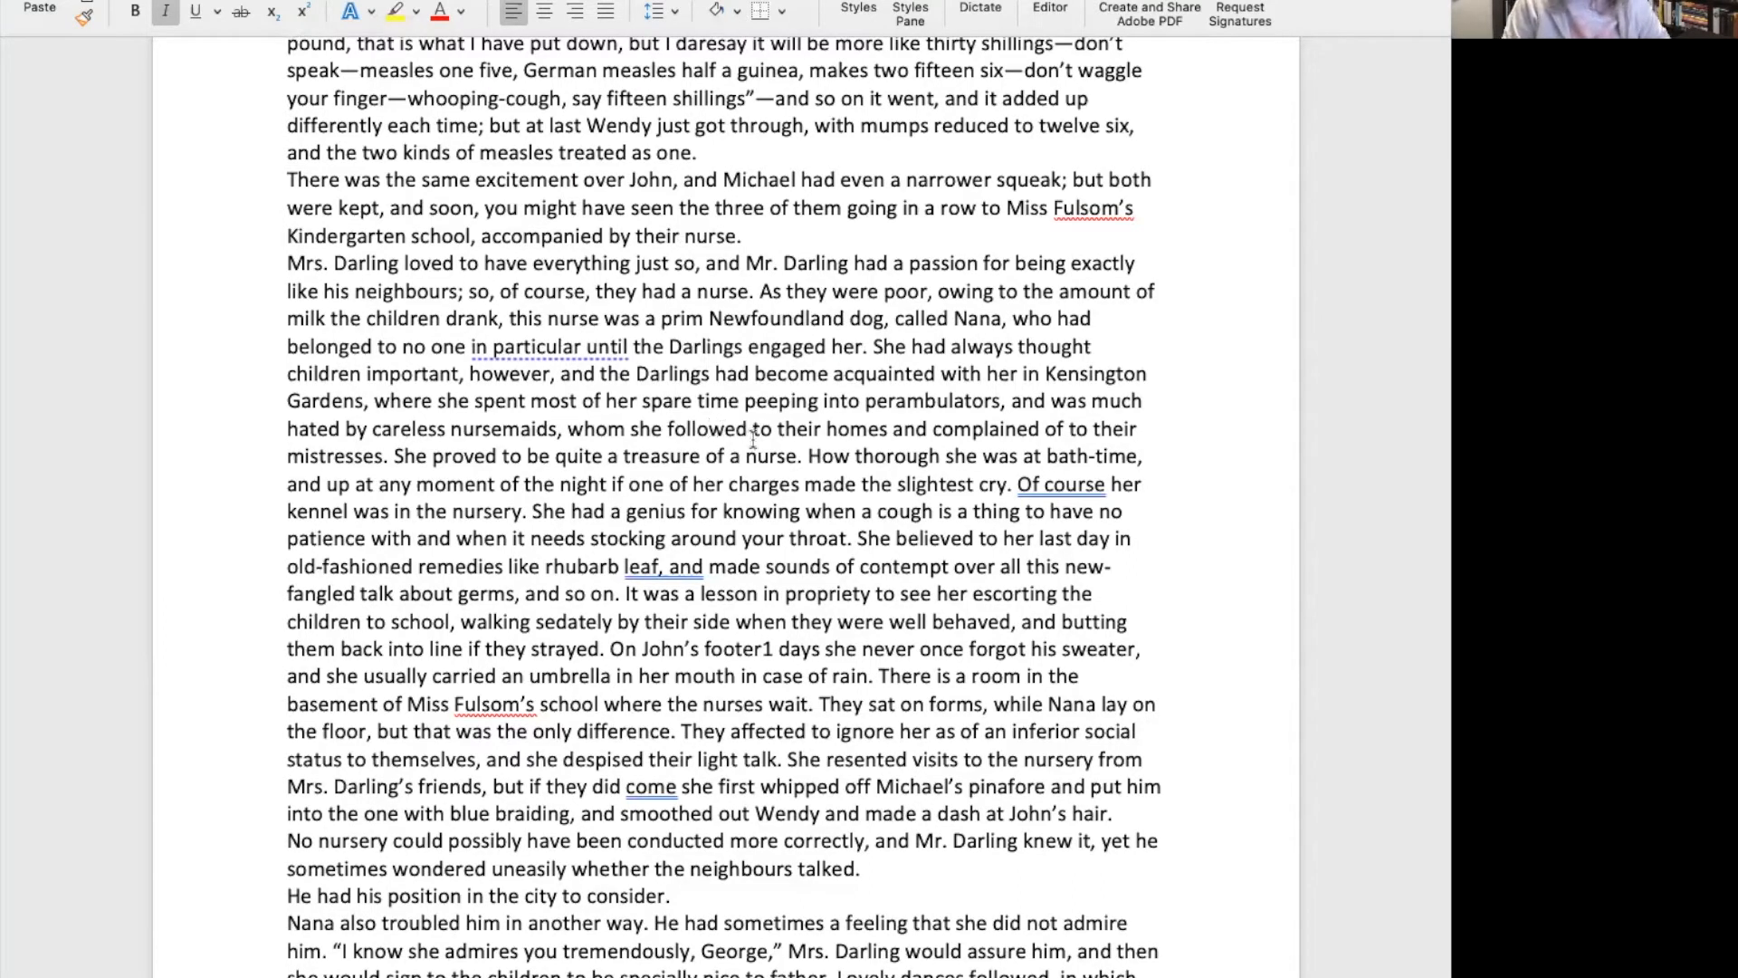
{"action": "scroll", "coordinate": [818, 401], "scroll_direction": "up", "scroll_amount": 16}
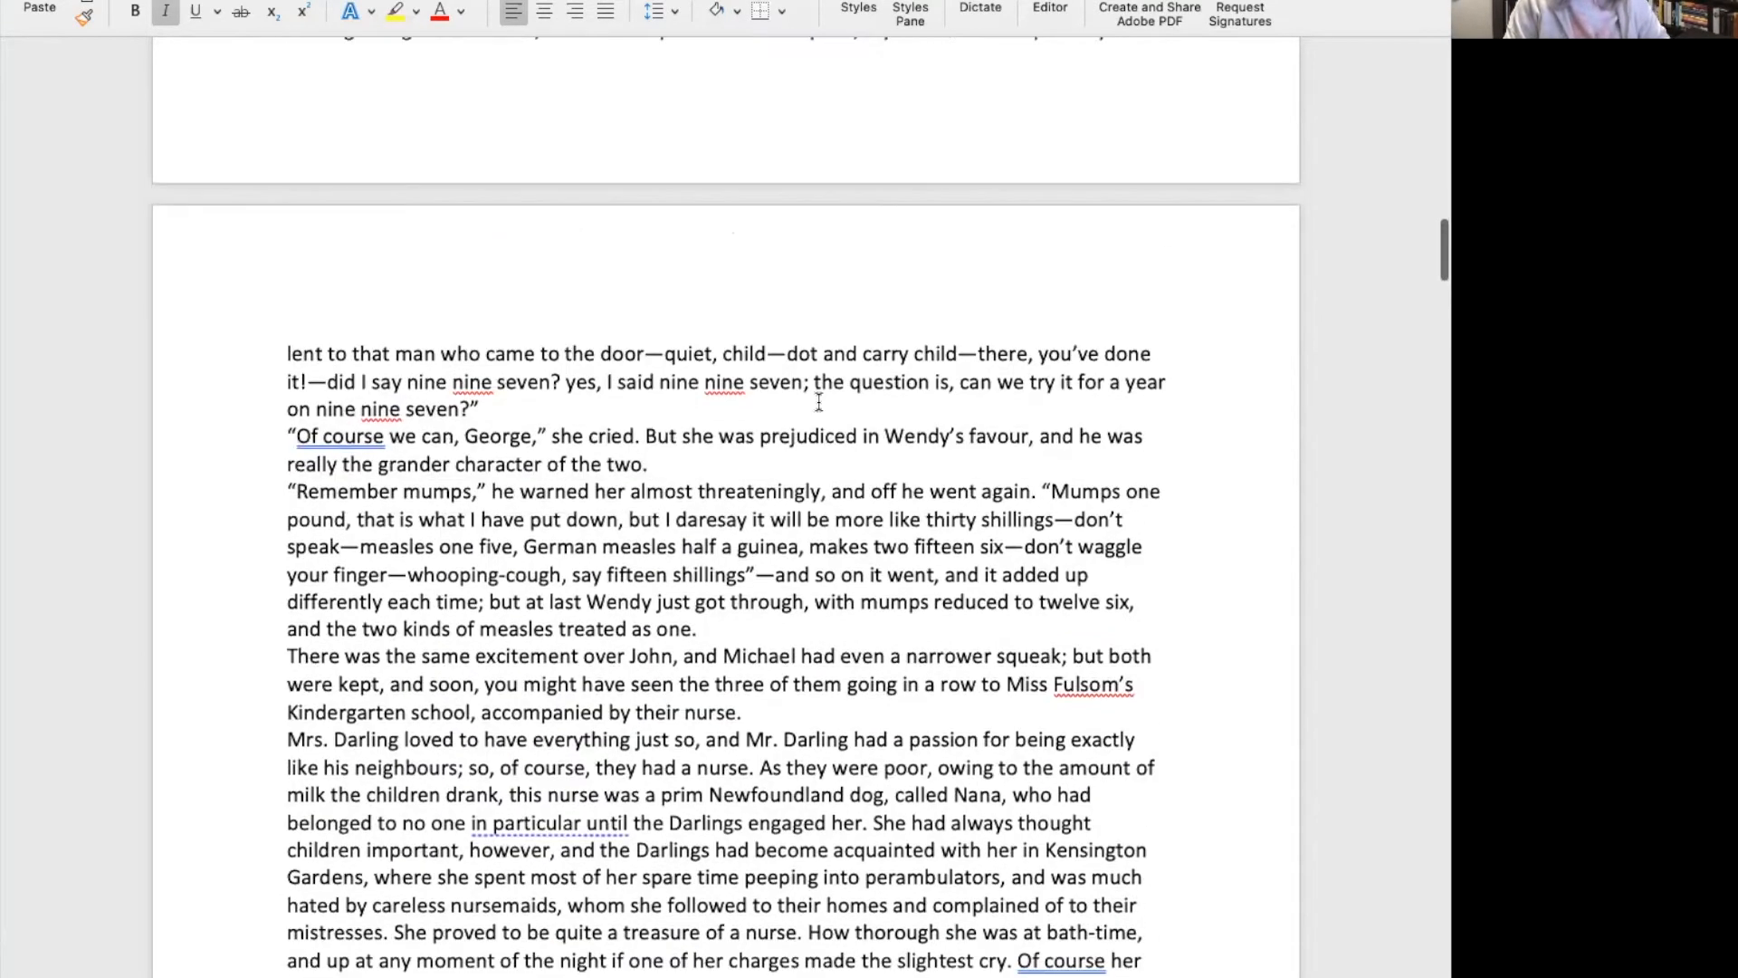
{"action": "scroll", "coordinate": [818, 401], "scroll_direction": "up", "scroll_amount": 4}
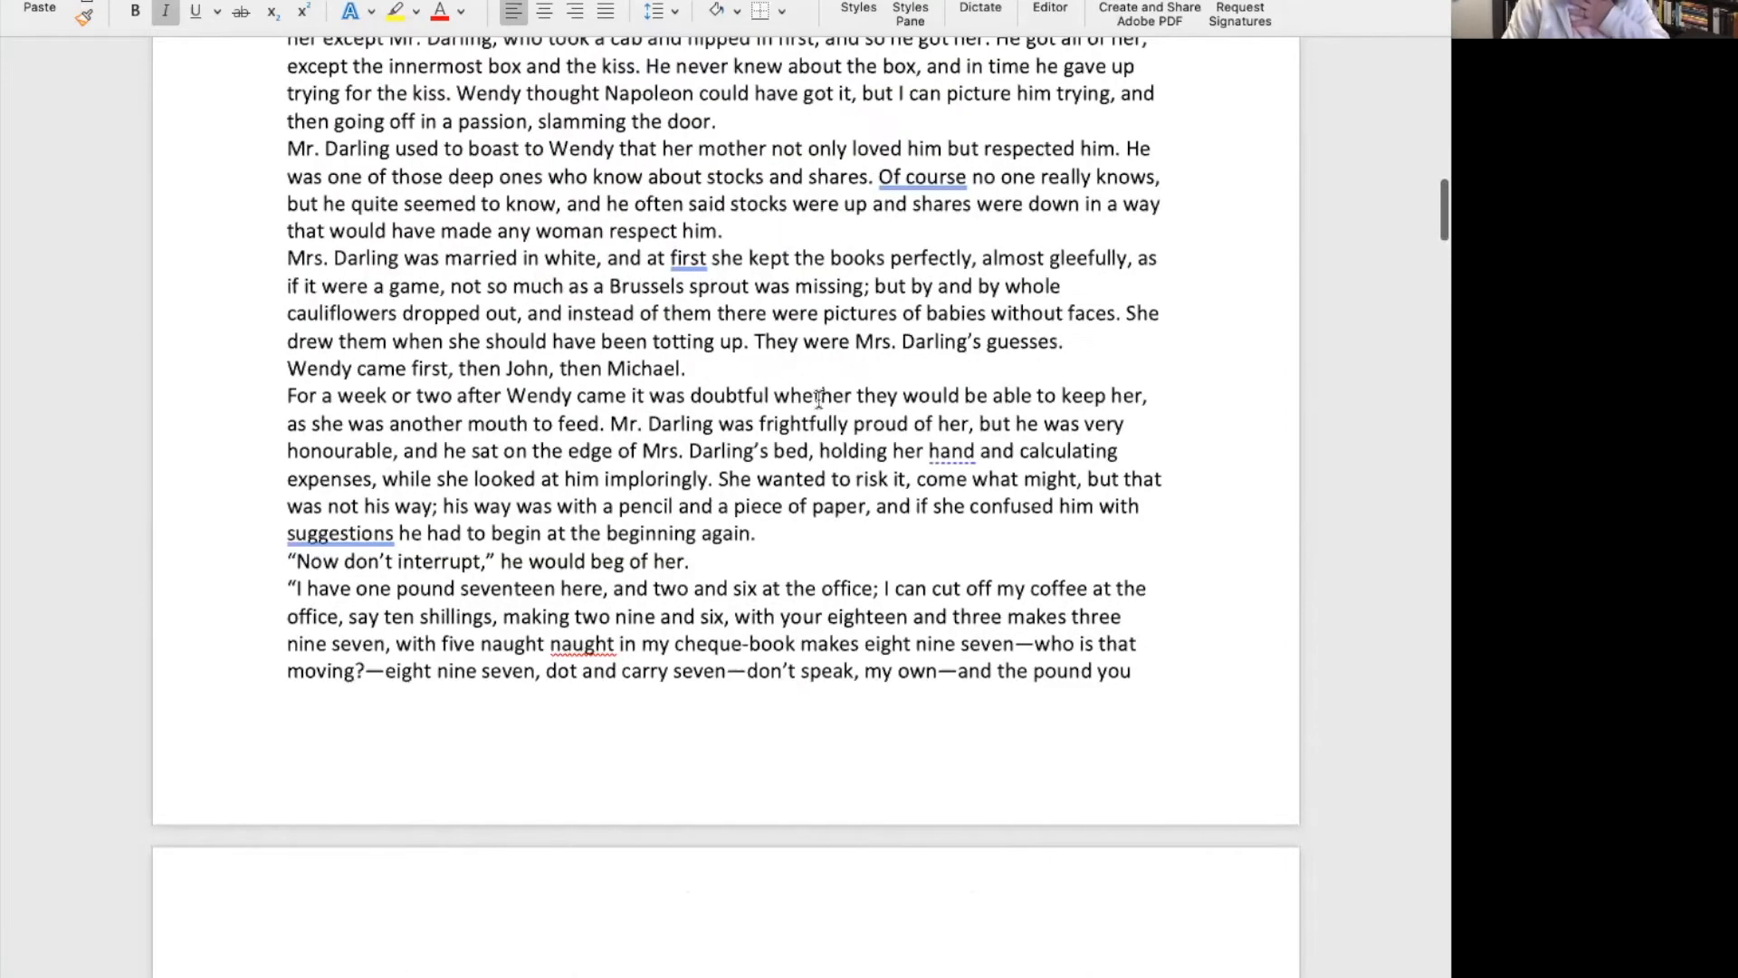
{"action": "scroll", "coordinate": [817, 401], "scroll_direction": "up", "scroll_amount": 4}
{"action": "scroll", "coordinate": [817, 401], "scroll_direction": "up", "scroll_amount": 7}
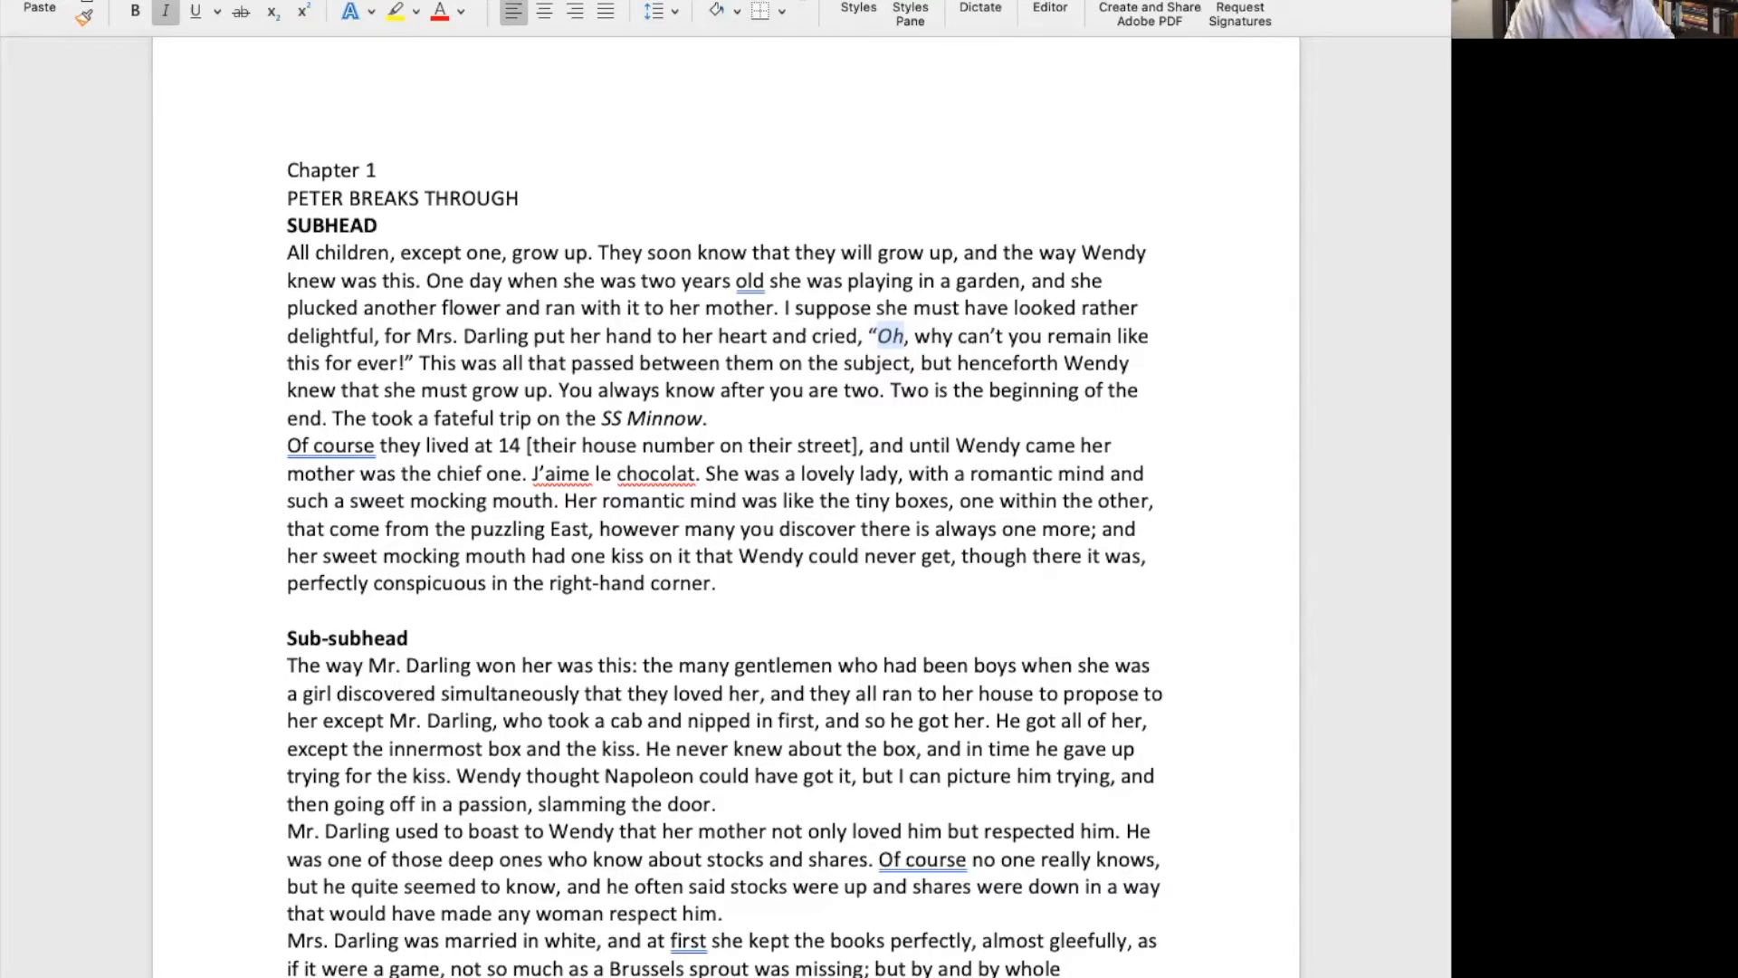
Show the document's formatting marks and open the Styles pane to check the style of the SUBHEAD line.
{"action": "key", "text": "super+8"}
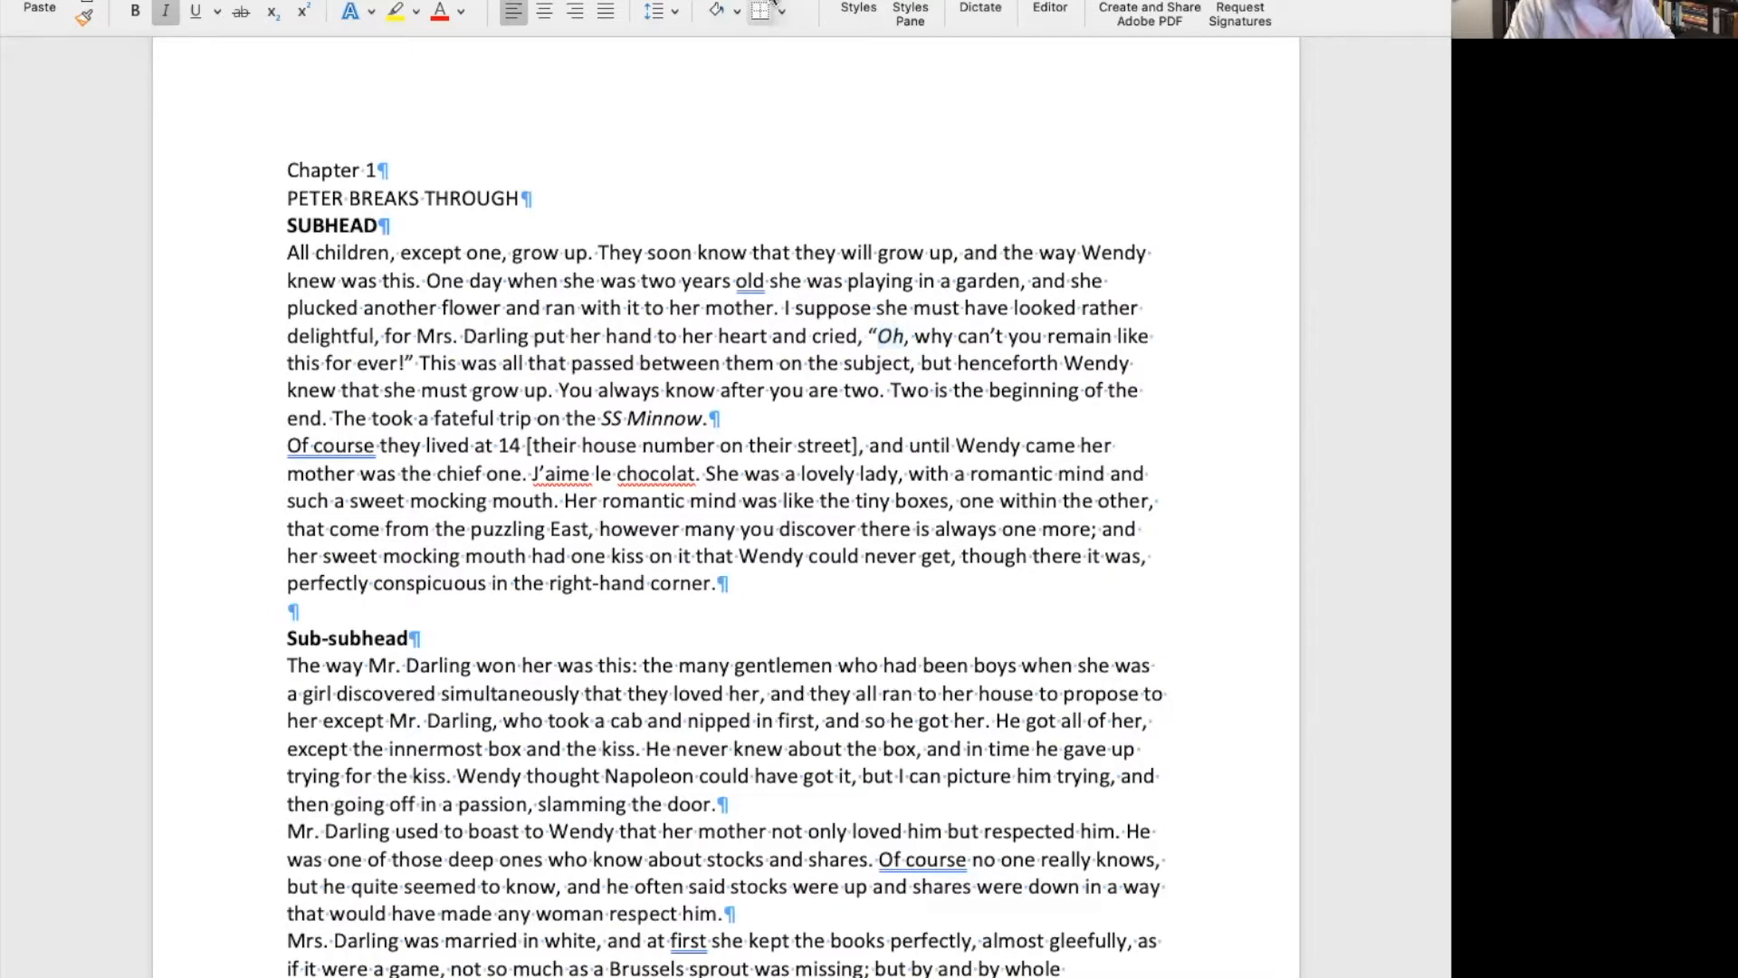
{"action": "left_click", "coordinate": [387, 172]}
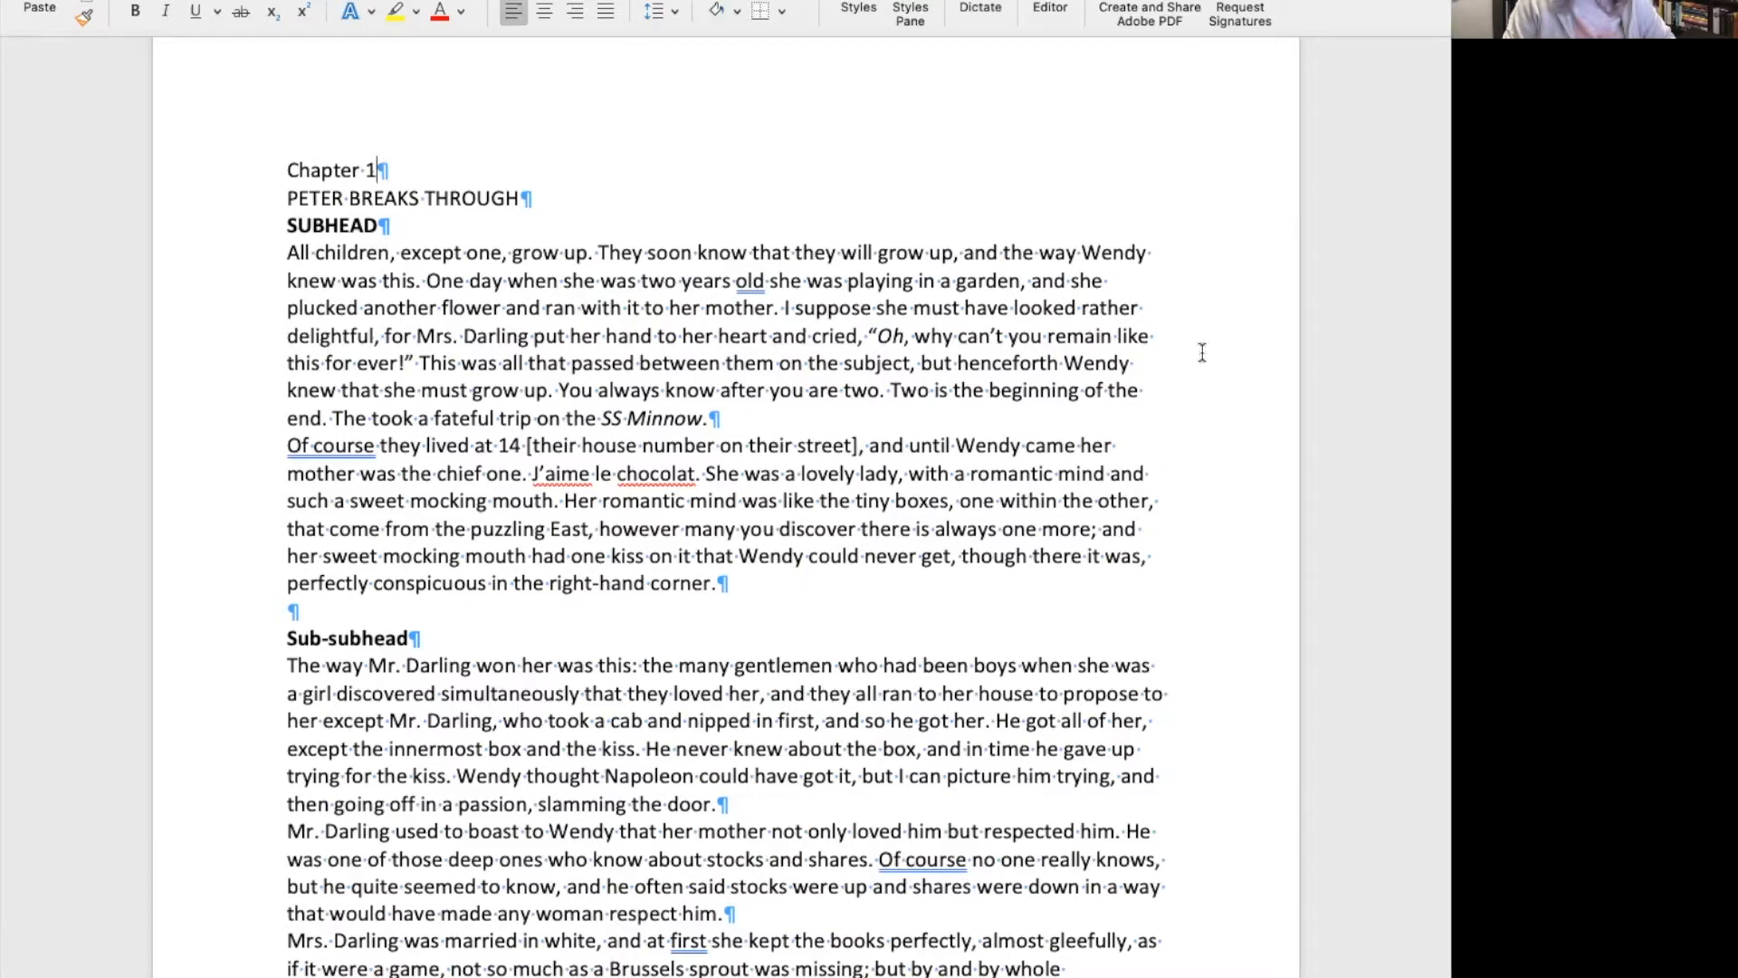
{"action": "left_click", "coordinate": [910, 18]}
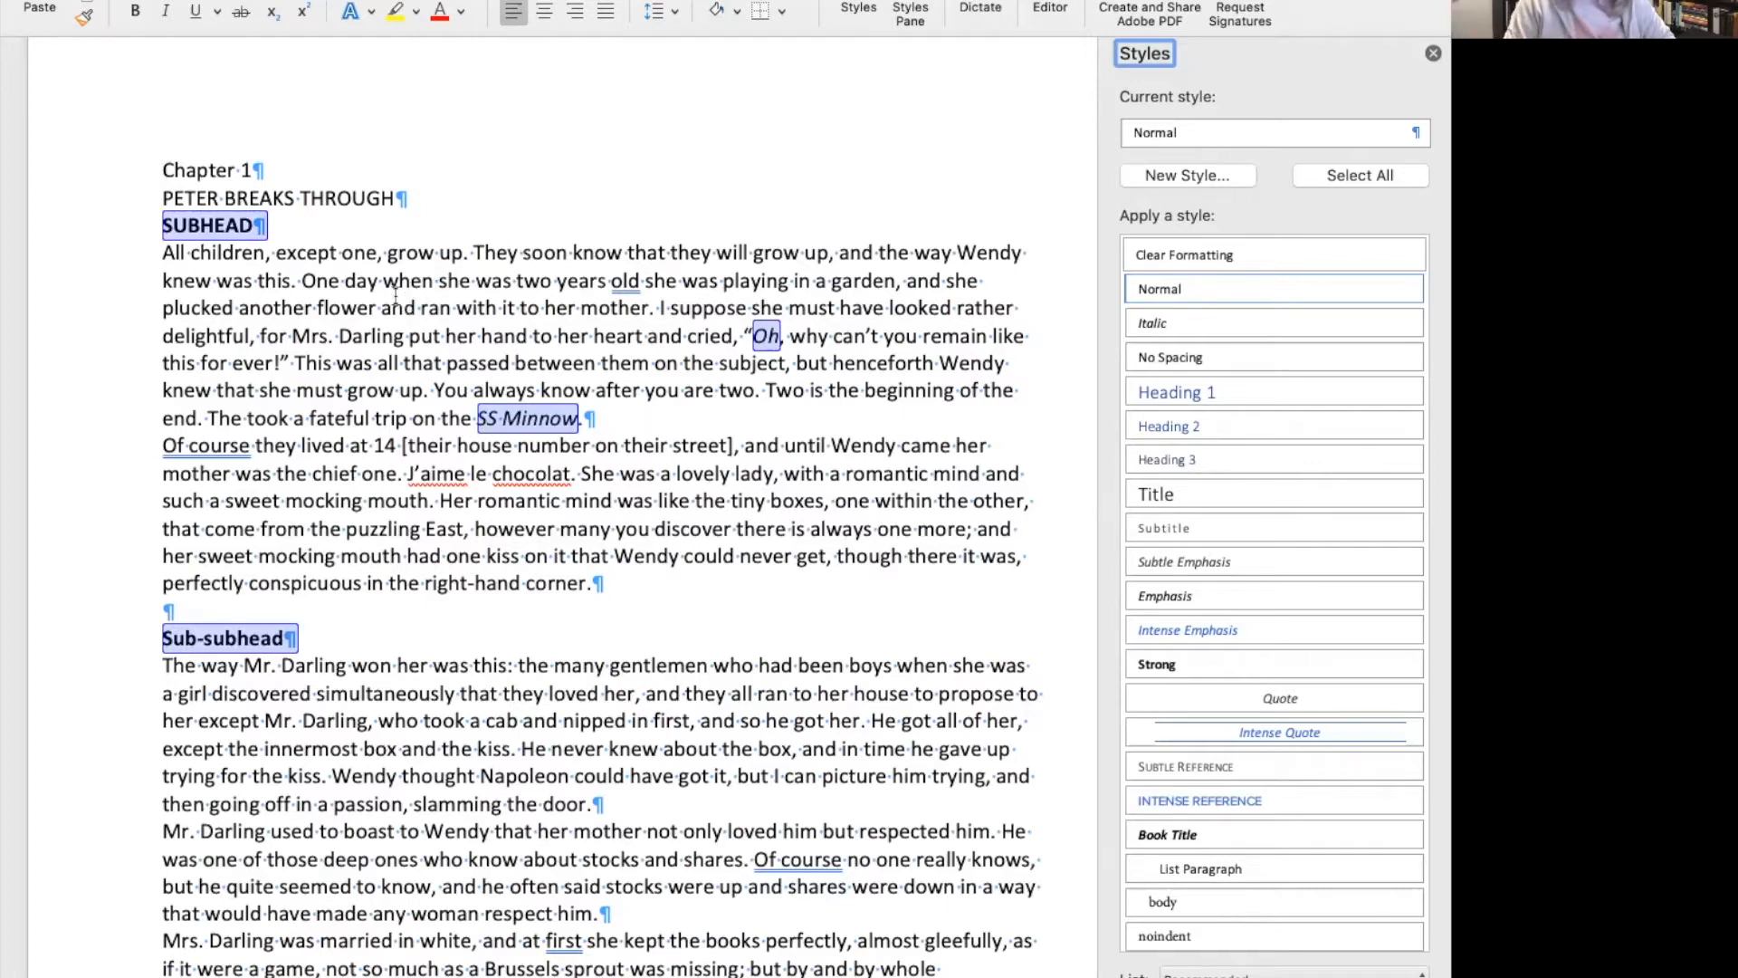
{"action": "left_click", "coordinate": [227, 226]}
{"action": "key", "text": "super+b"}
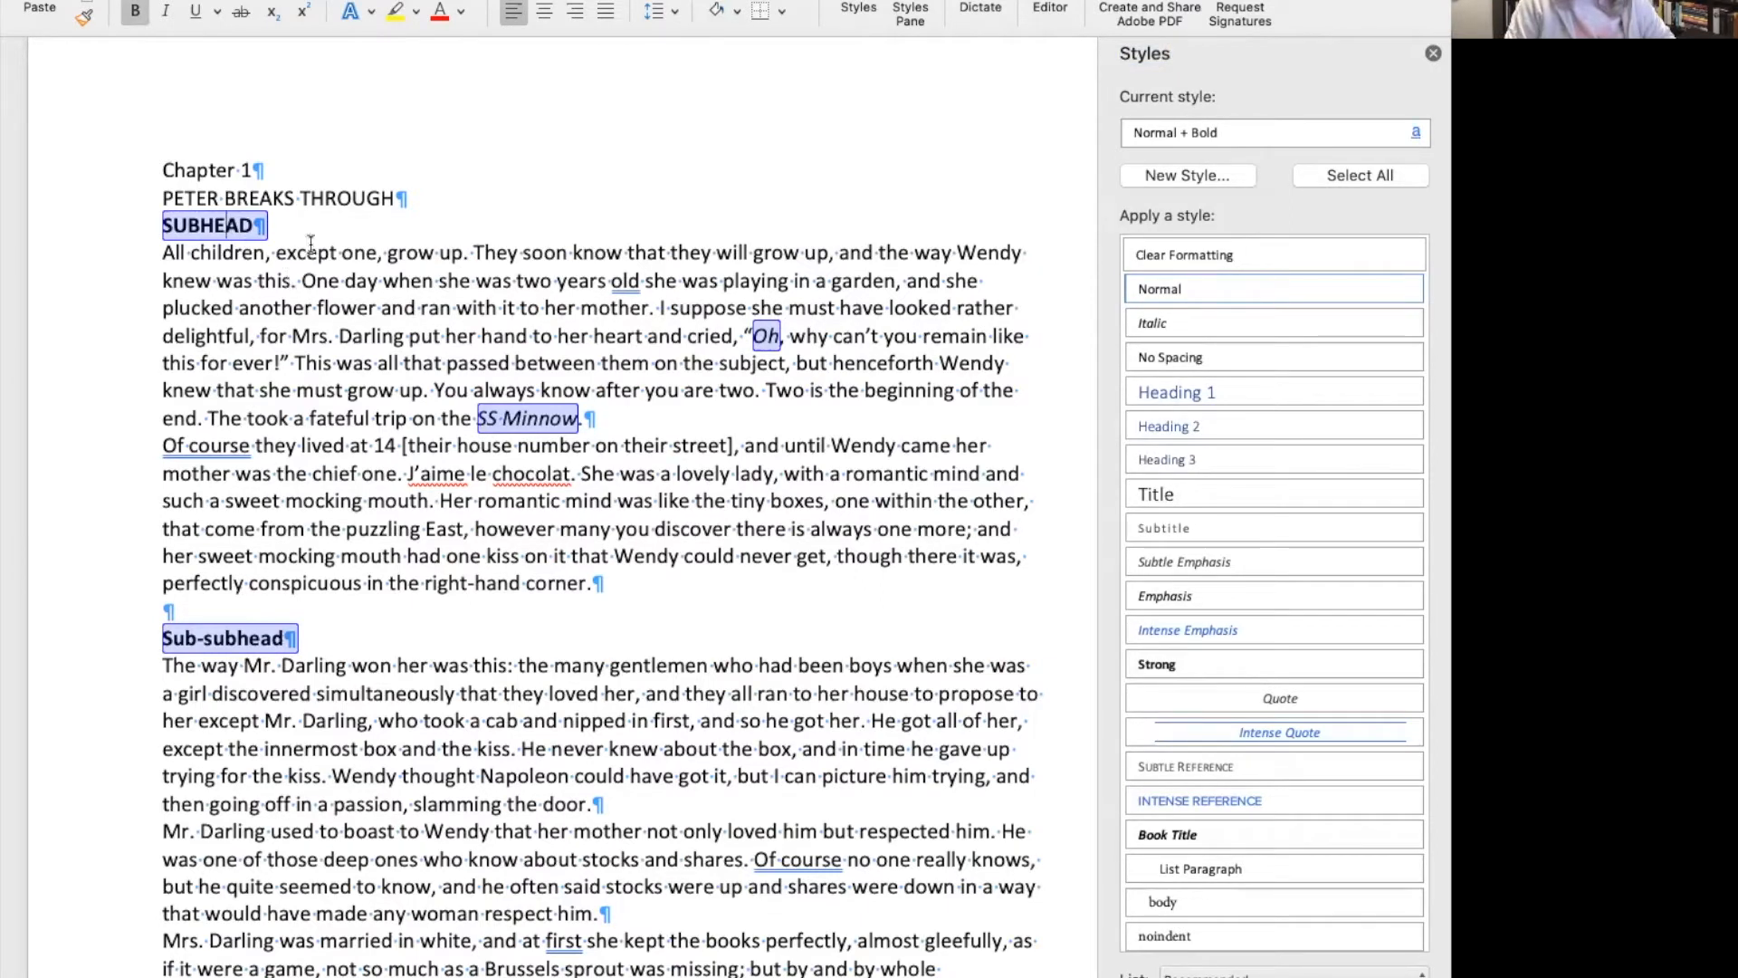
Insert empty paragraphs above and below SUBHEAD, after the first body paragraph and below Sub-subhead to imitate manual spacing.
{"action": "left_click", "coordinate": [416, 197]}
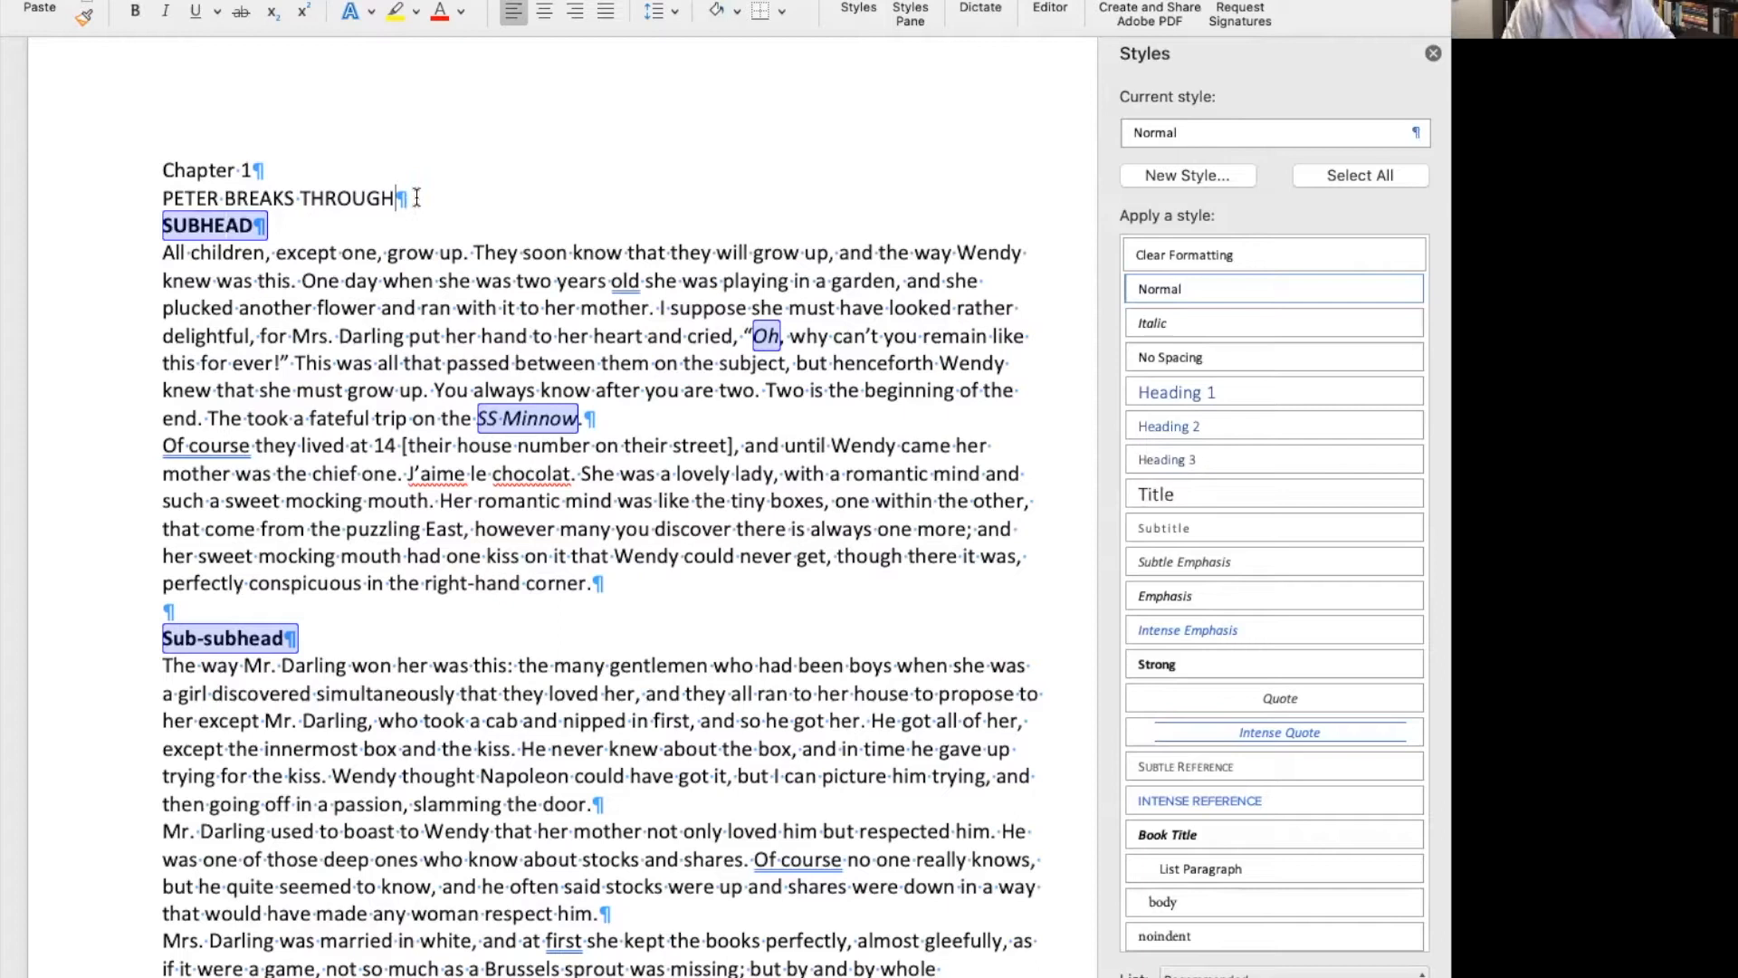
{"action": "key", "text": "Return"}
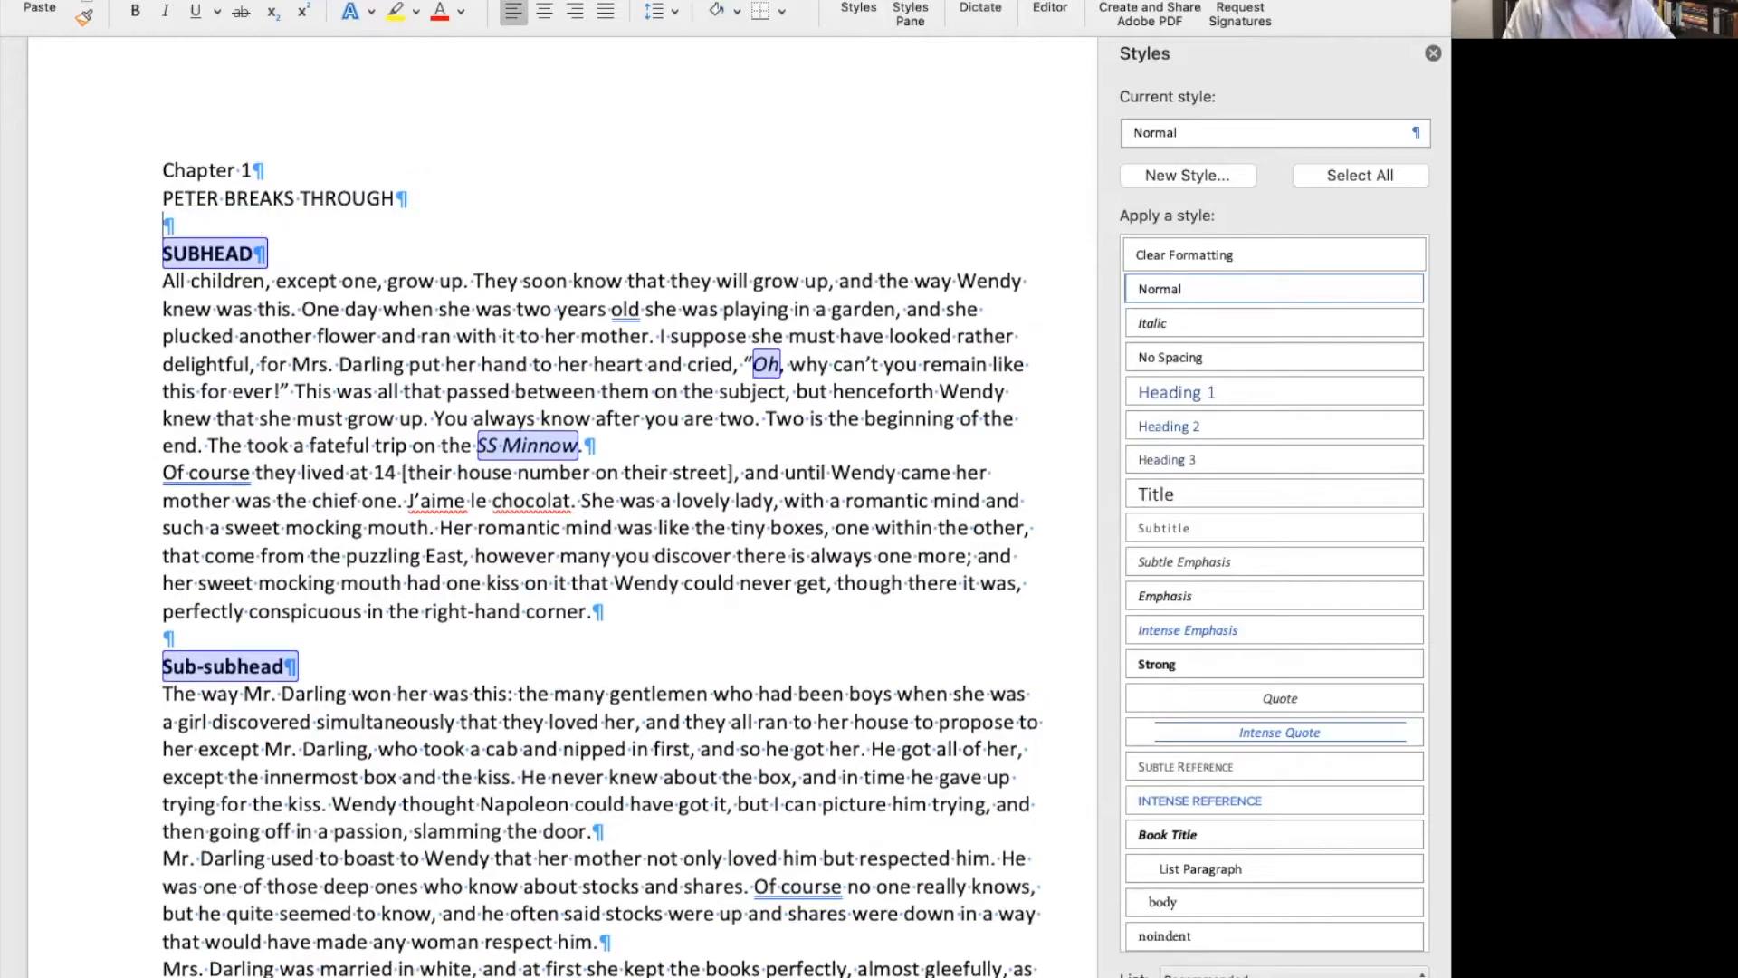
{"action": "left_click", "coordinate": [309, 668]}
{"action": "key", "text": "Return"}
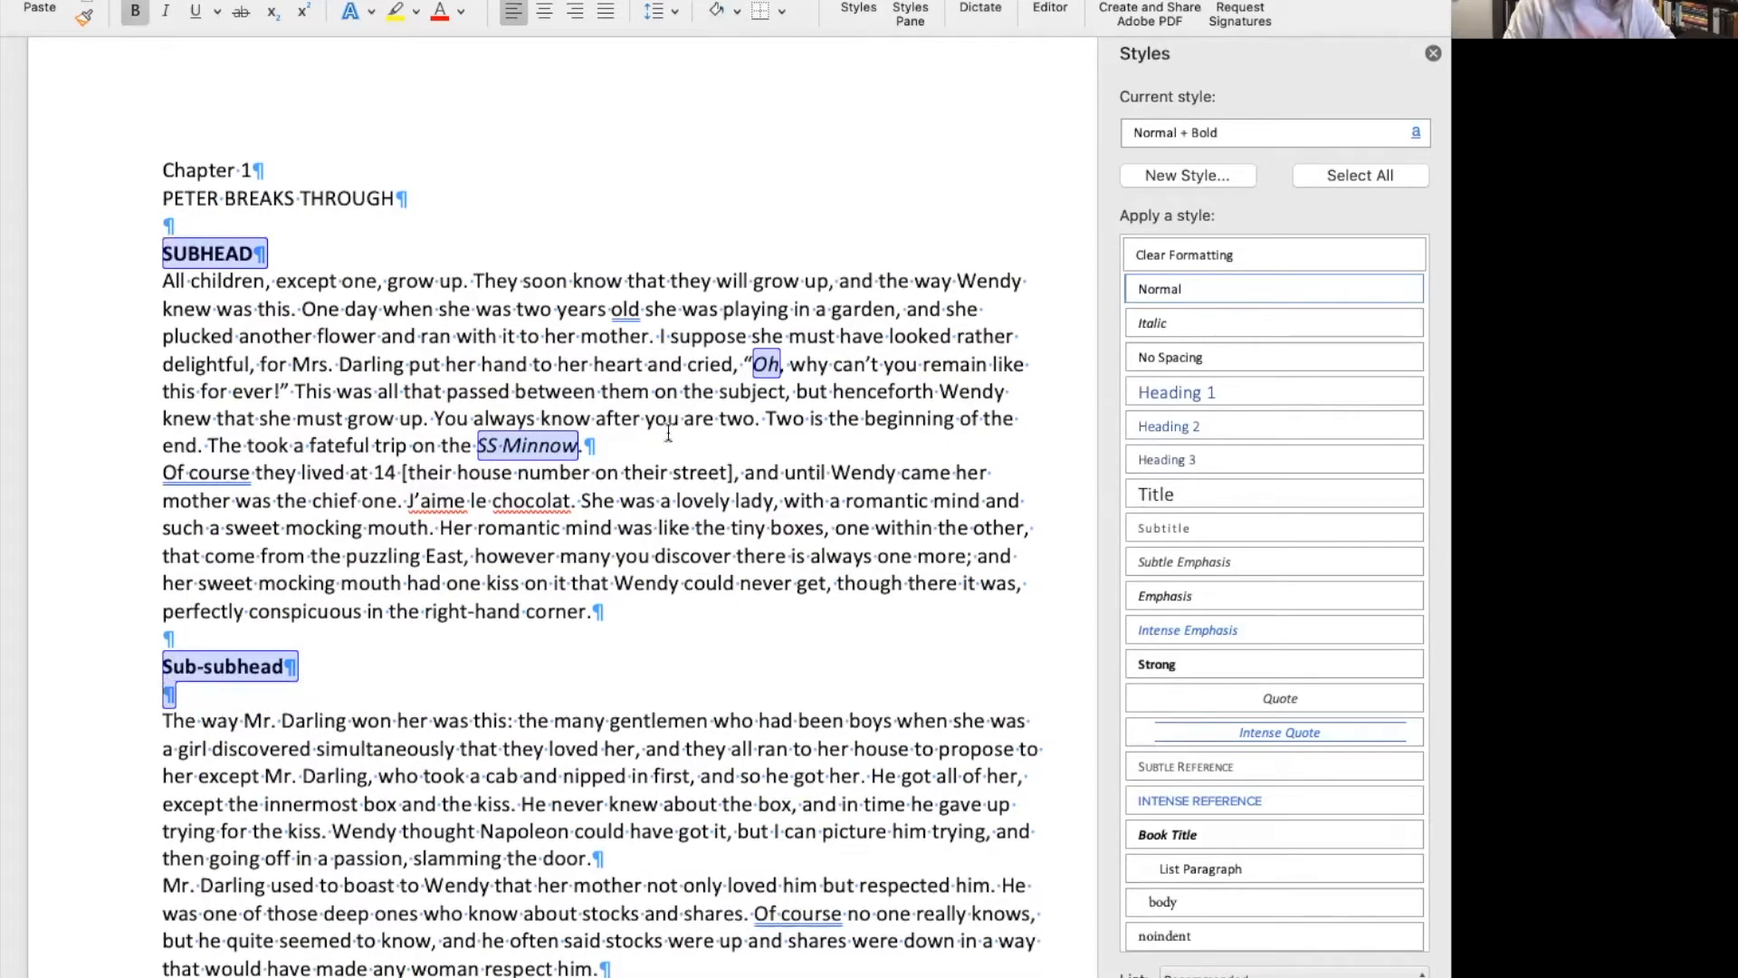
{"action": "left_click", "coordinate": [584, 445]}
{"action": "key", "text": "Return"}
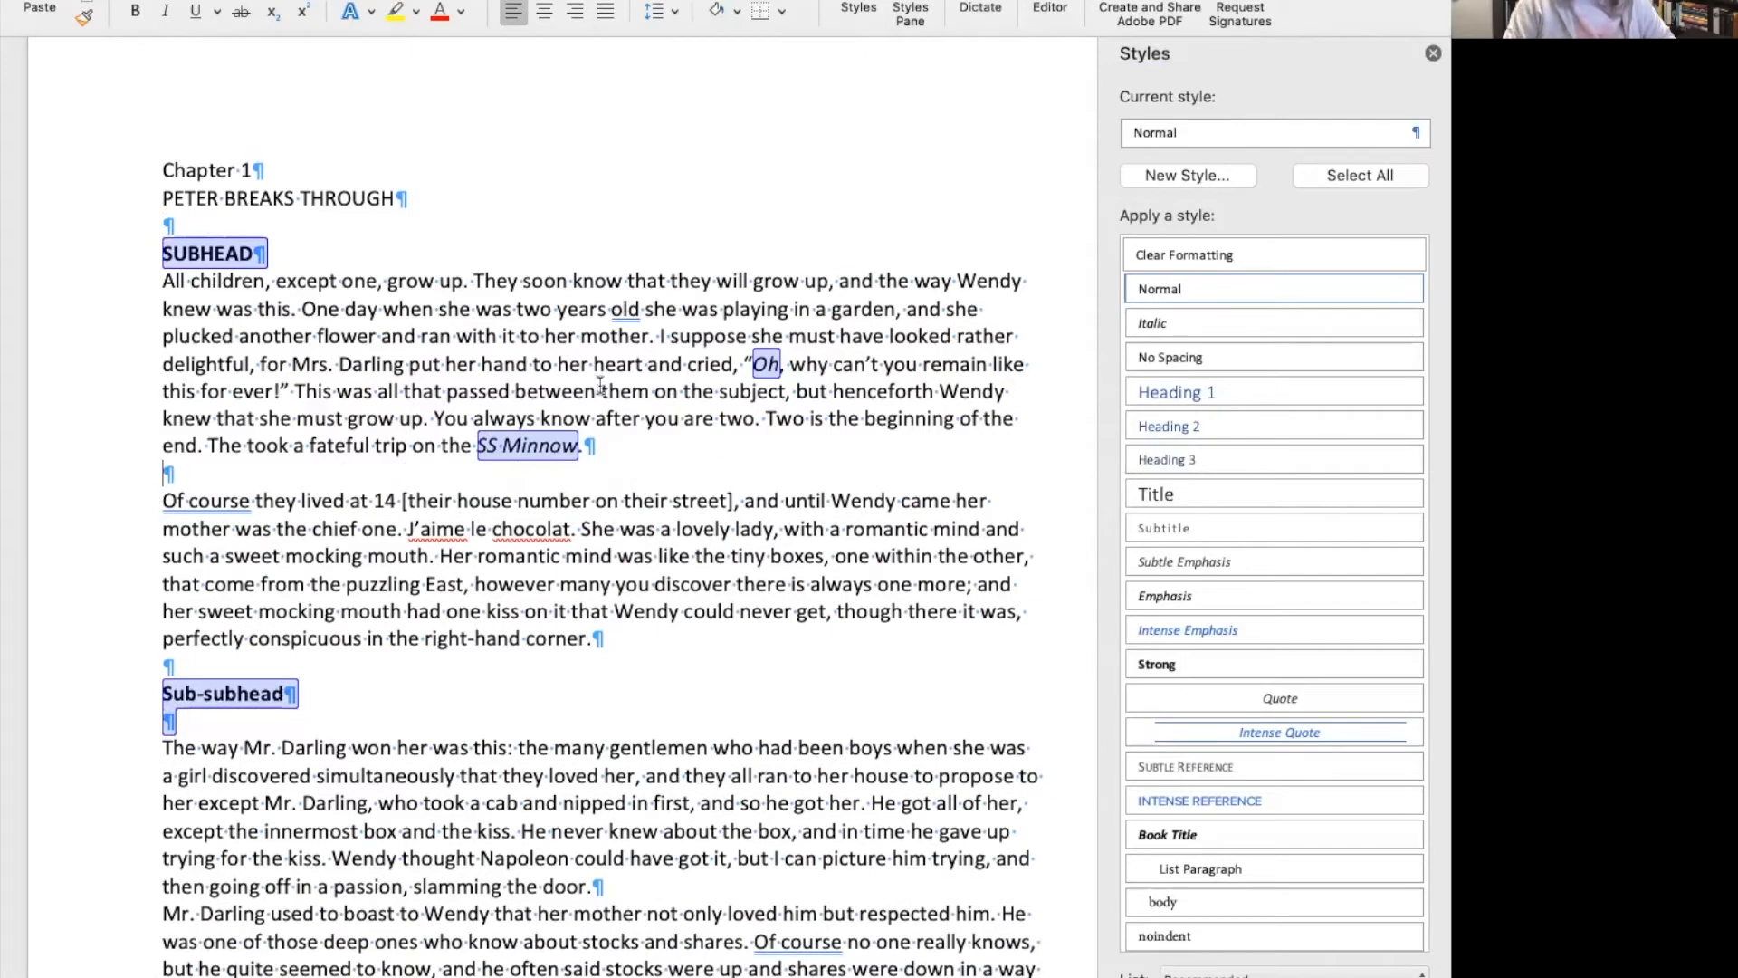
{"action": "left_click", "coordinate": [333, 257]}
{"action": "key", "text": "Return"}
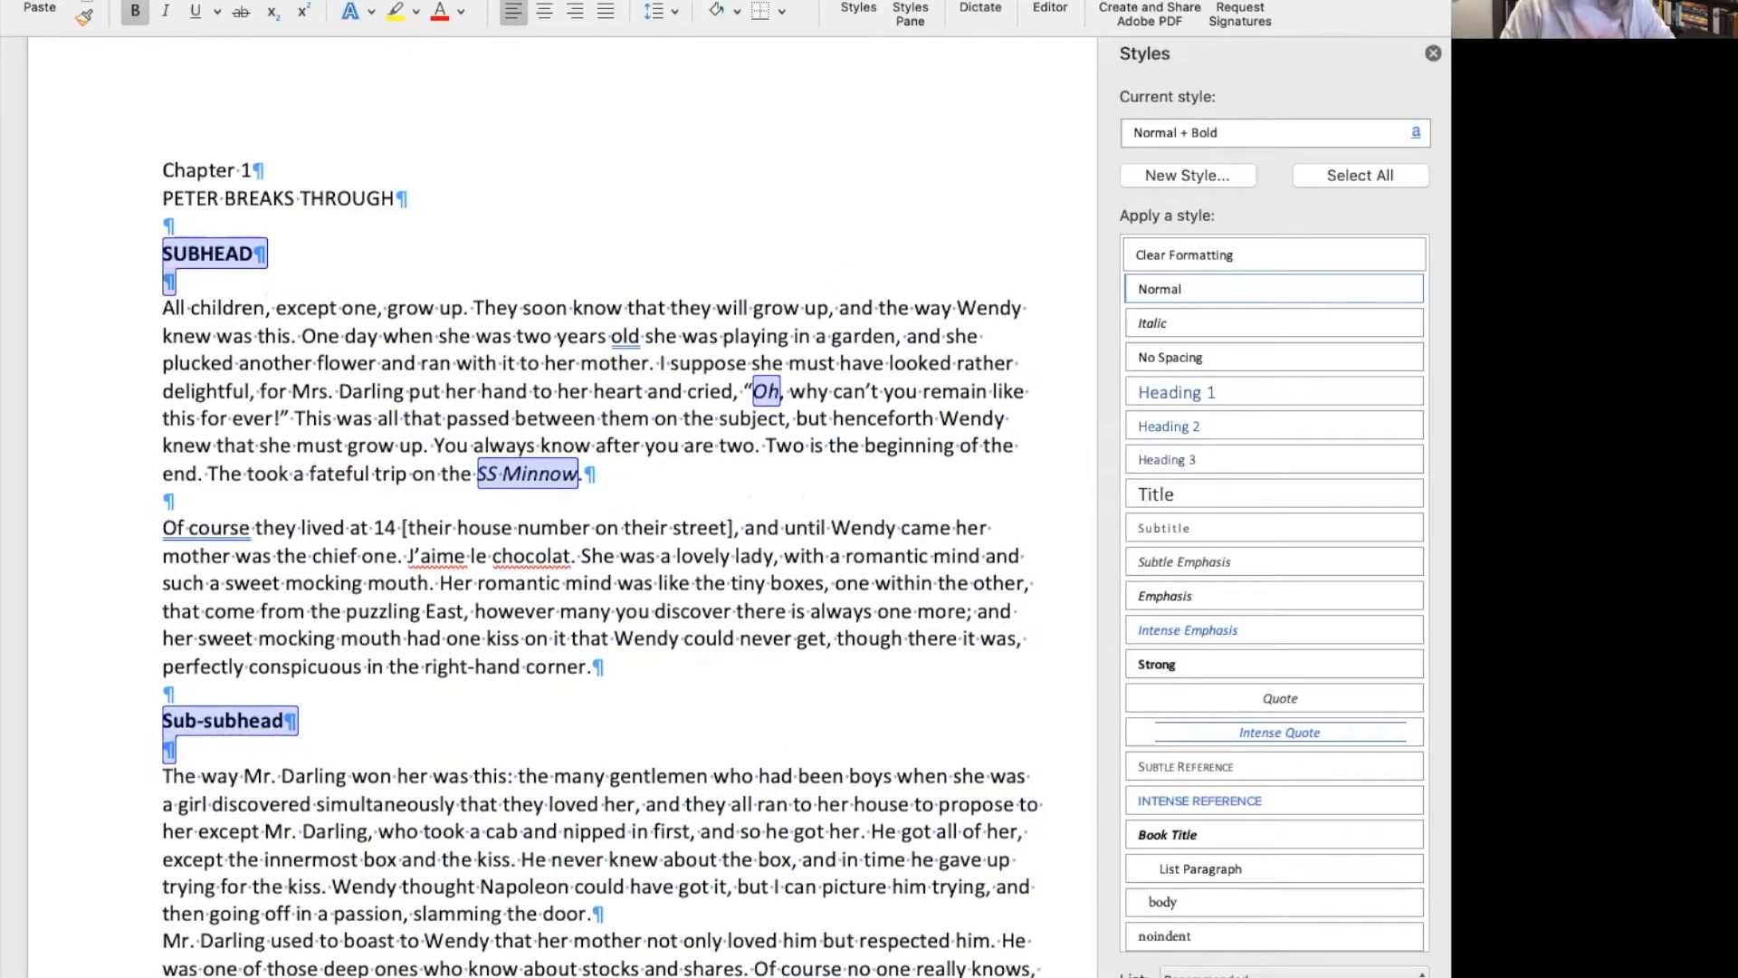
{"action": "key", "text": "Up"}
{"action": "key", "text": "Up"}
{"action": "key", "text": "Return"}
{"action": "key", "text": "Return"}
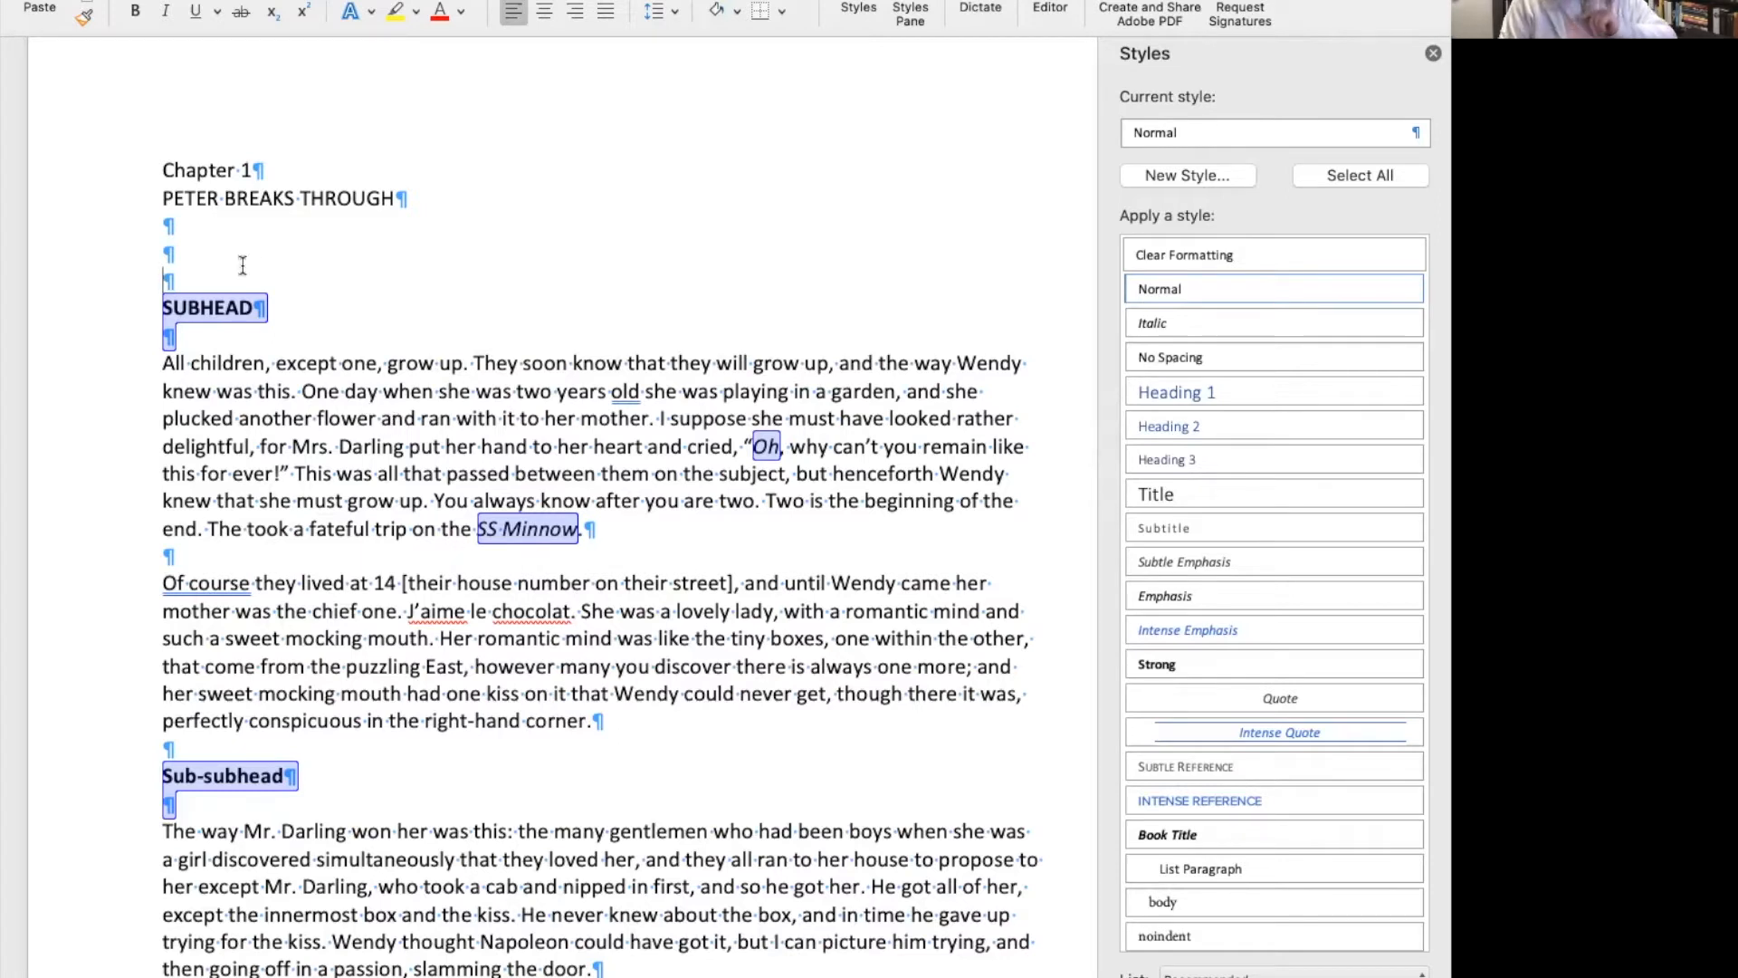
Delete the empty paragraphs above and below the SUBHEAD line.
{"action": "left_click", "coordinate": [181, 228]}
{"action": "key", "text": "BackSpace"}
{"action": "key", "text": "Delete"}
{"action": "key", "text": "Delete"}
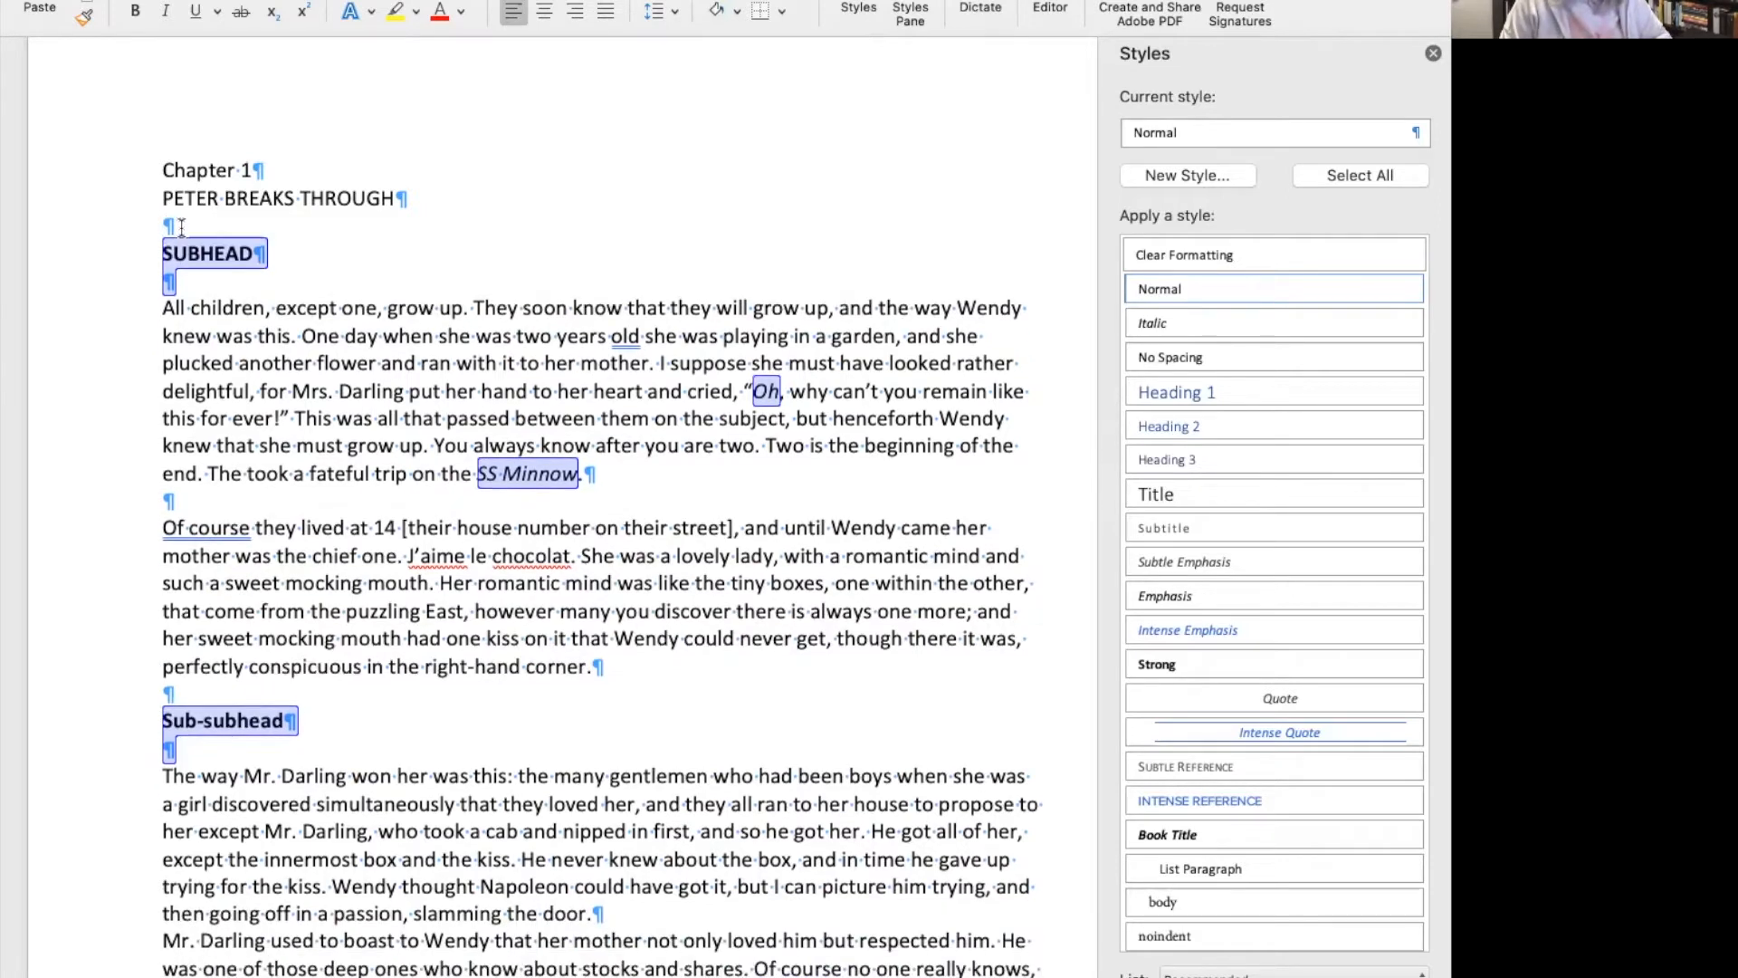
{"action": "key", "text": "Delete"}
{"action": "key", "text": "Down"}
{"action": "key", "text": "Down"}
{"action": "key", "text": "Down"}
{"action": "key", "text": "Down"}
{"action": "key", "text": "Down"}
{"action": "key", "text": "Down"}
{"action": "key", "text": "Down"}
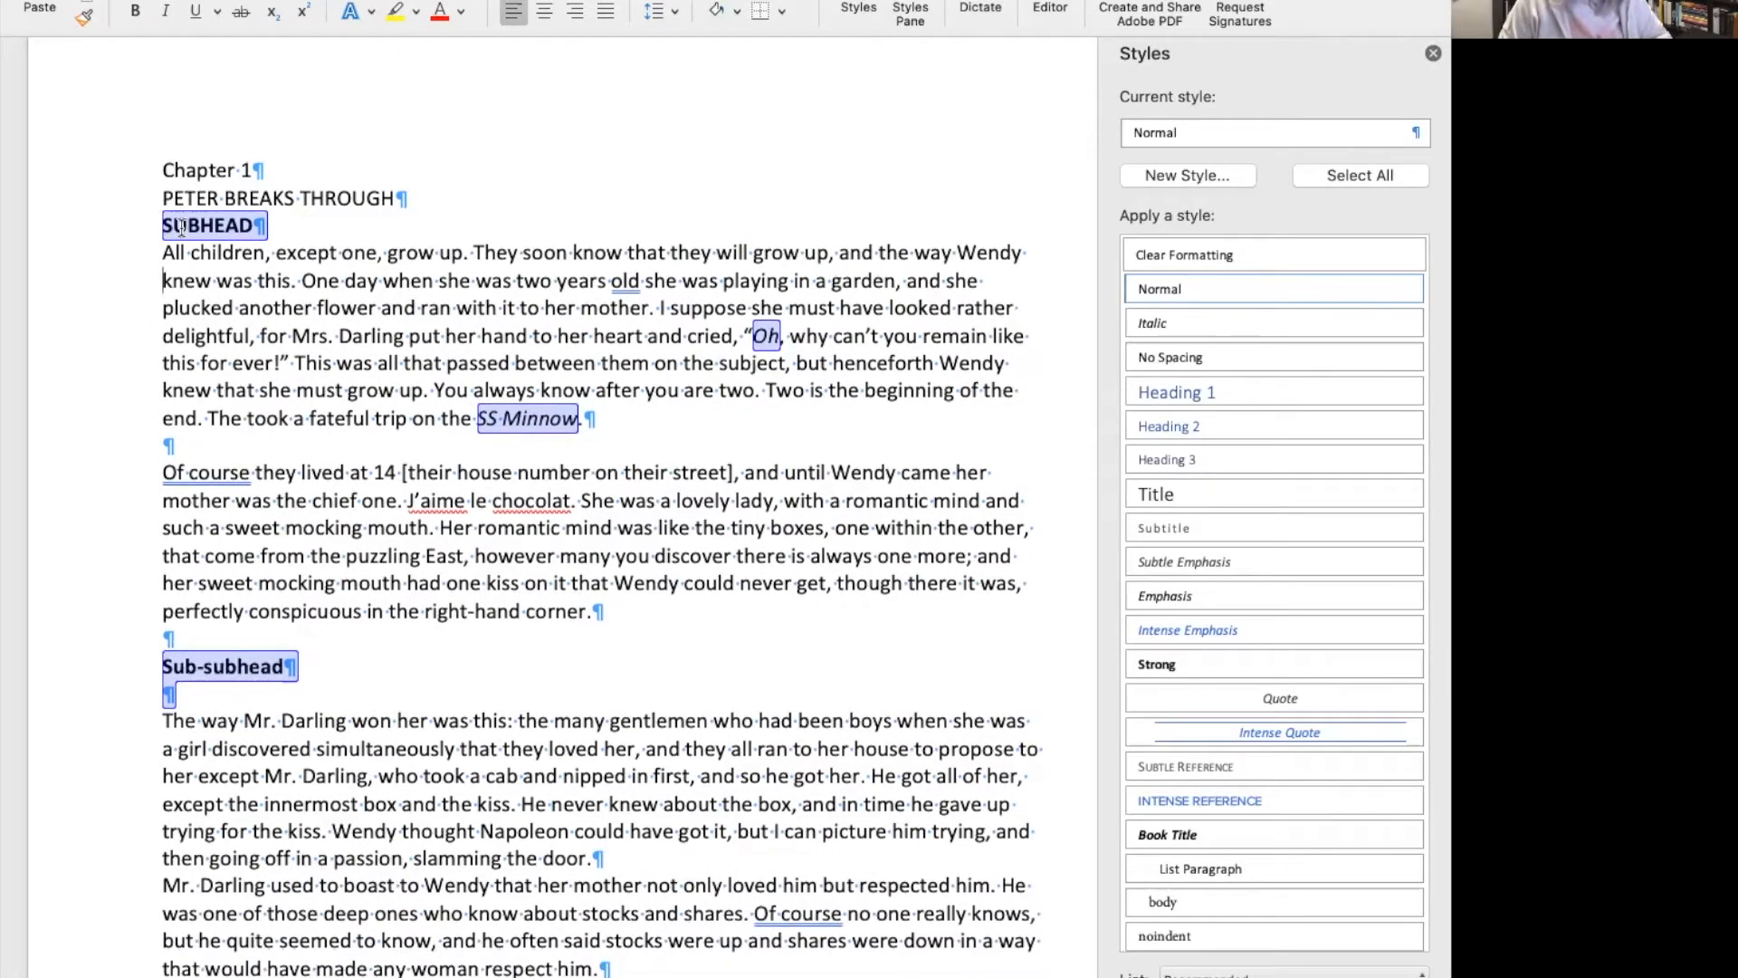
Delete the empty paragraphs between the first two body paragraphs and above and below the Sub-subhead line.
{"action": "key", "text": "Delete"}
{"action": "key", "text": "Down"}
{"action": "key", "text": "Down"}
{"action": "key", "text": "Down"}
{"action": "key", "text": "Down"}
{"action": "key", "text": "Down"}
{"action": "key", "text": "Down"}
{"action": "key", "text": "Delete"}
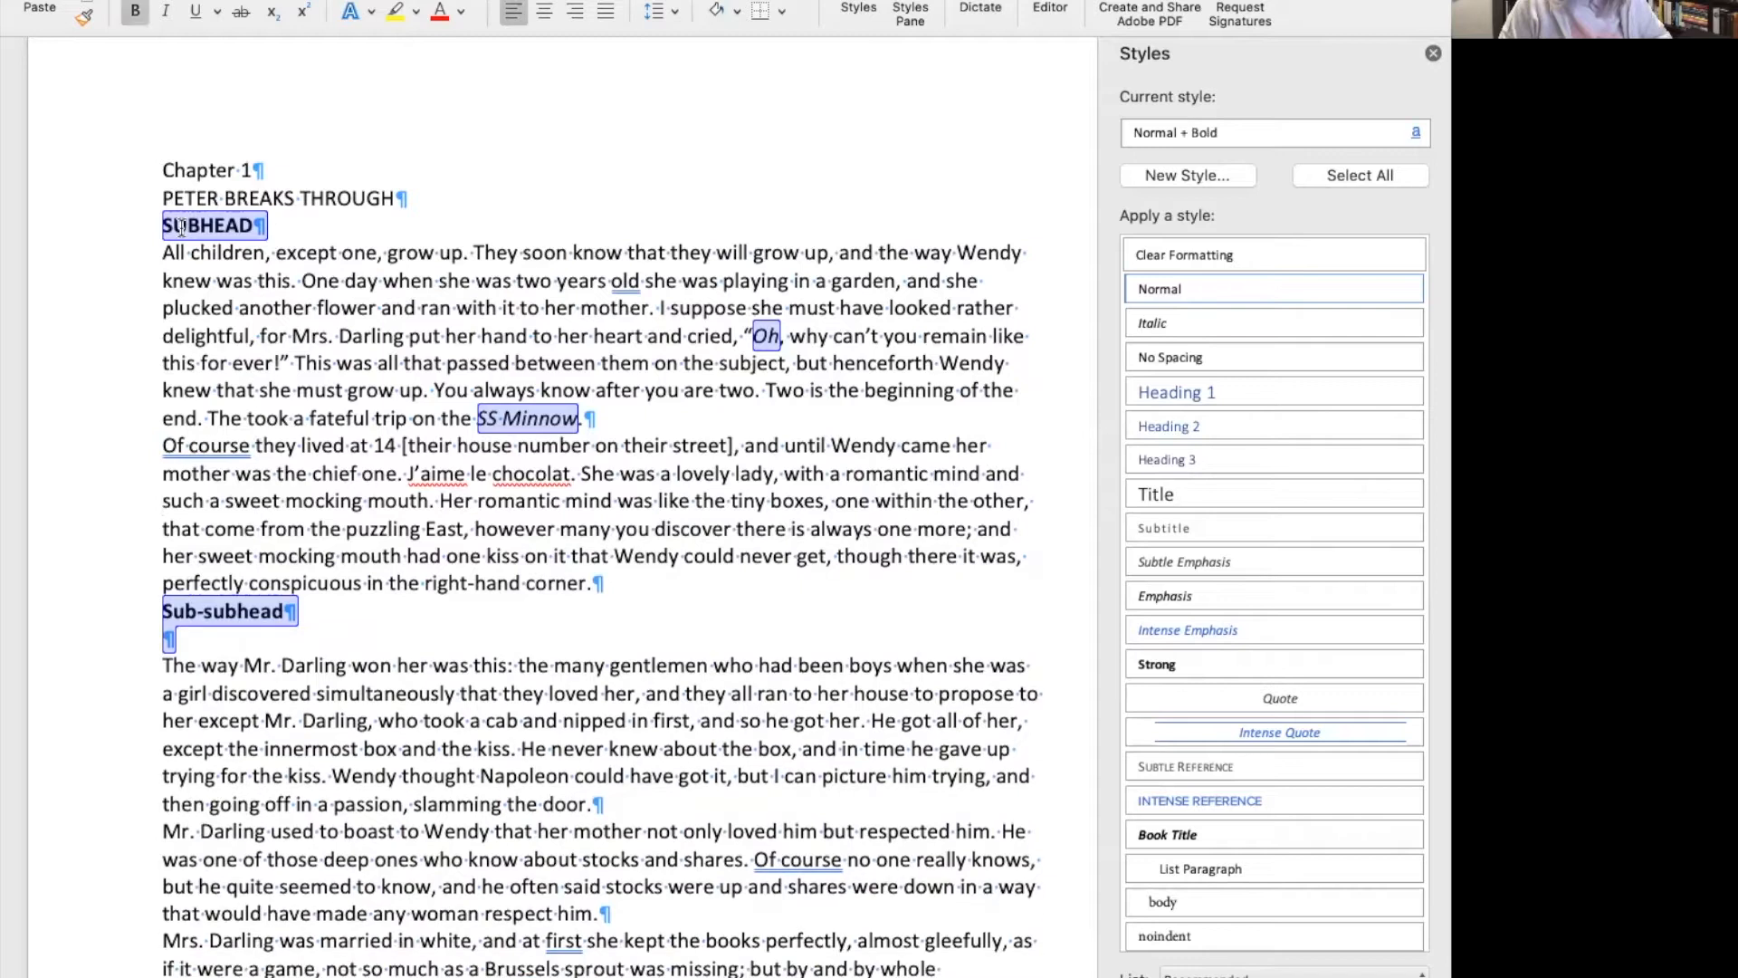
{"action": "key", "text": "Delete"}
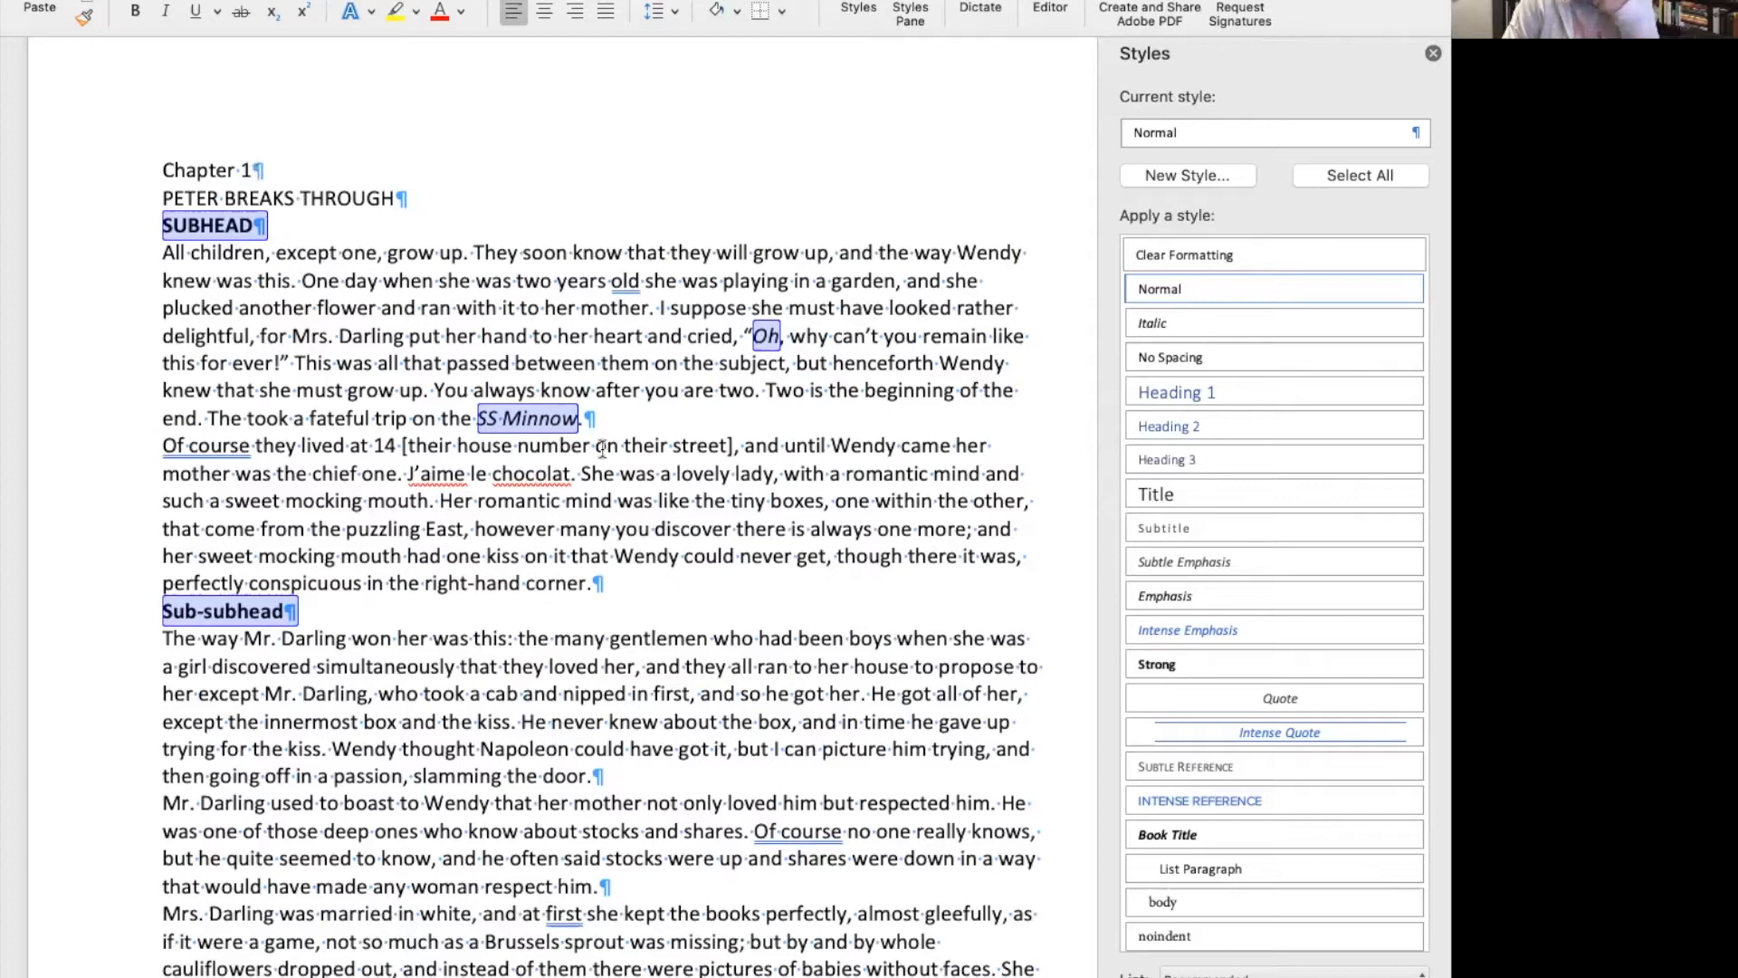
Apply Heading 1 to the Chapter 1 line, Heading 2 to PETER BREAKS THROUGH and Heading 3 to SUBHEAD.
{"action": "left_click", "coordinate": [1193, 398]}
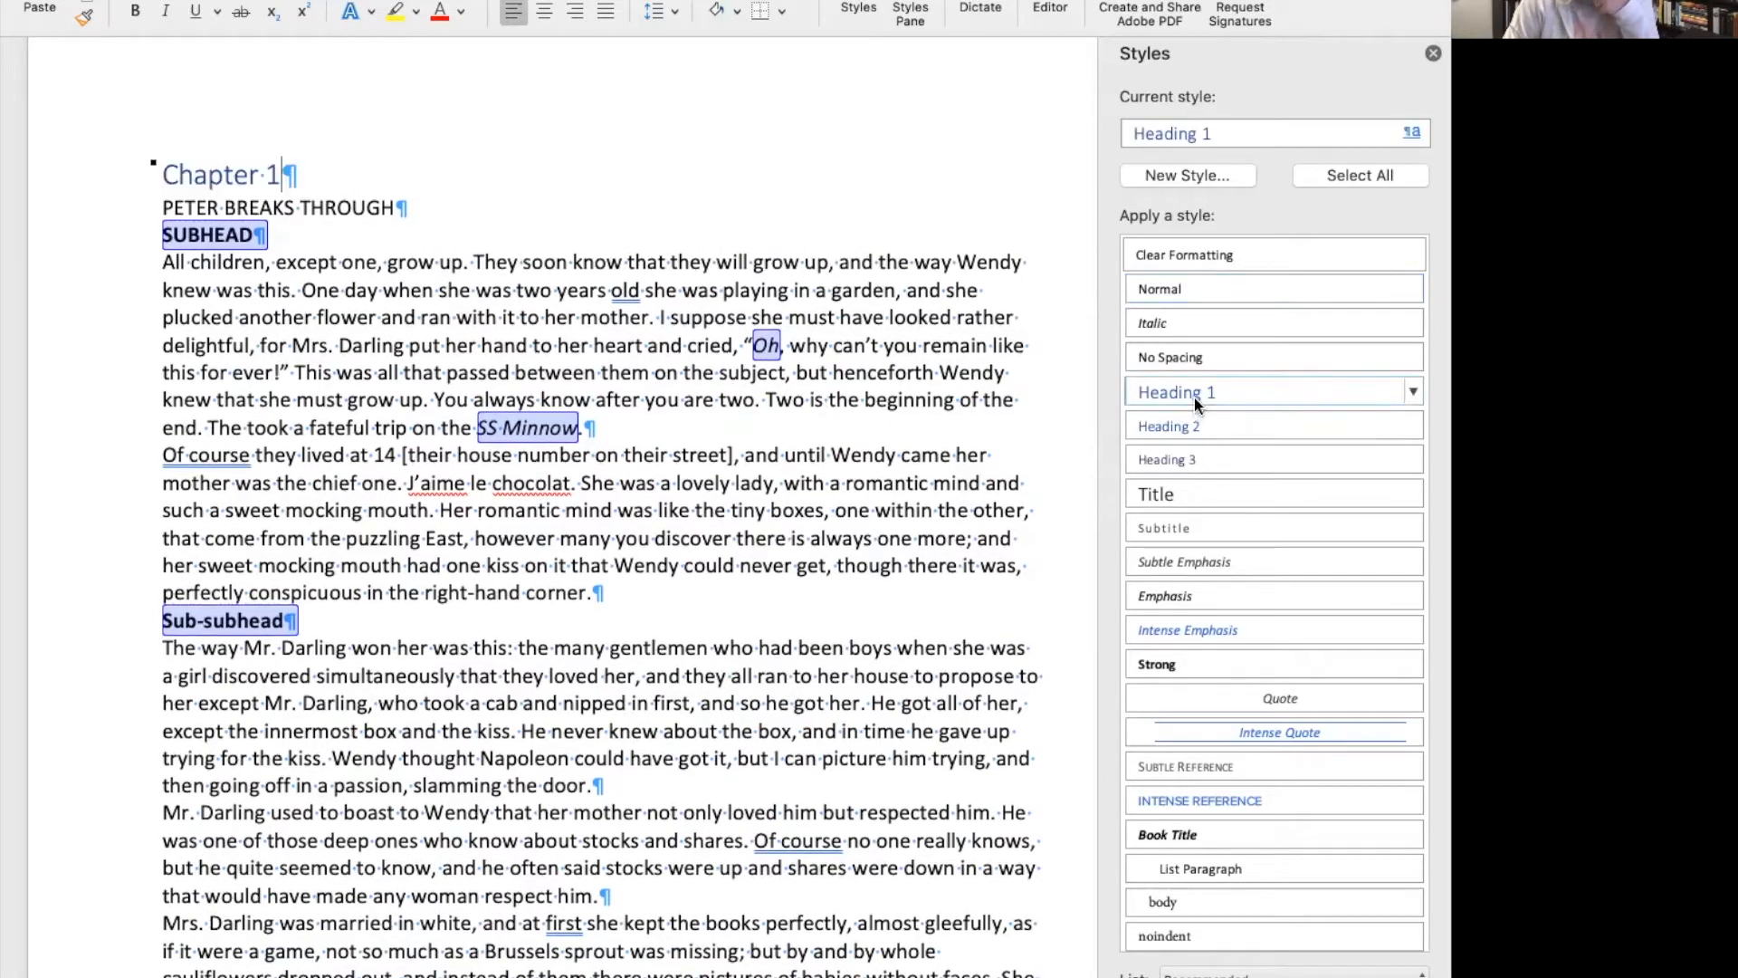
{"action": "left_click", "coordinate": [352, 207]}
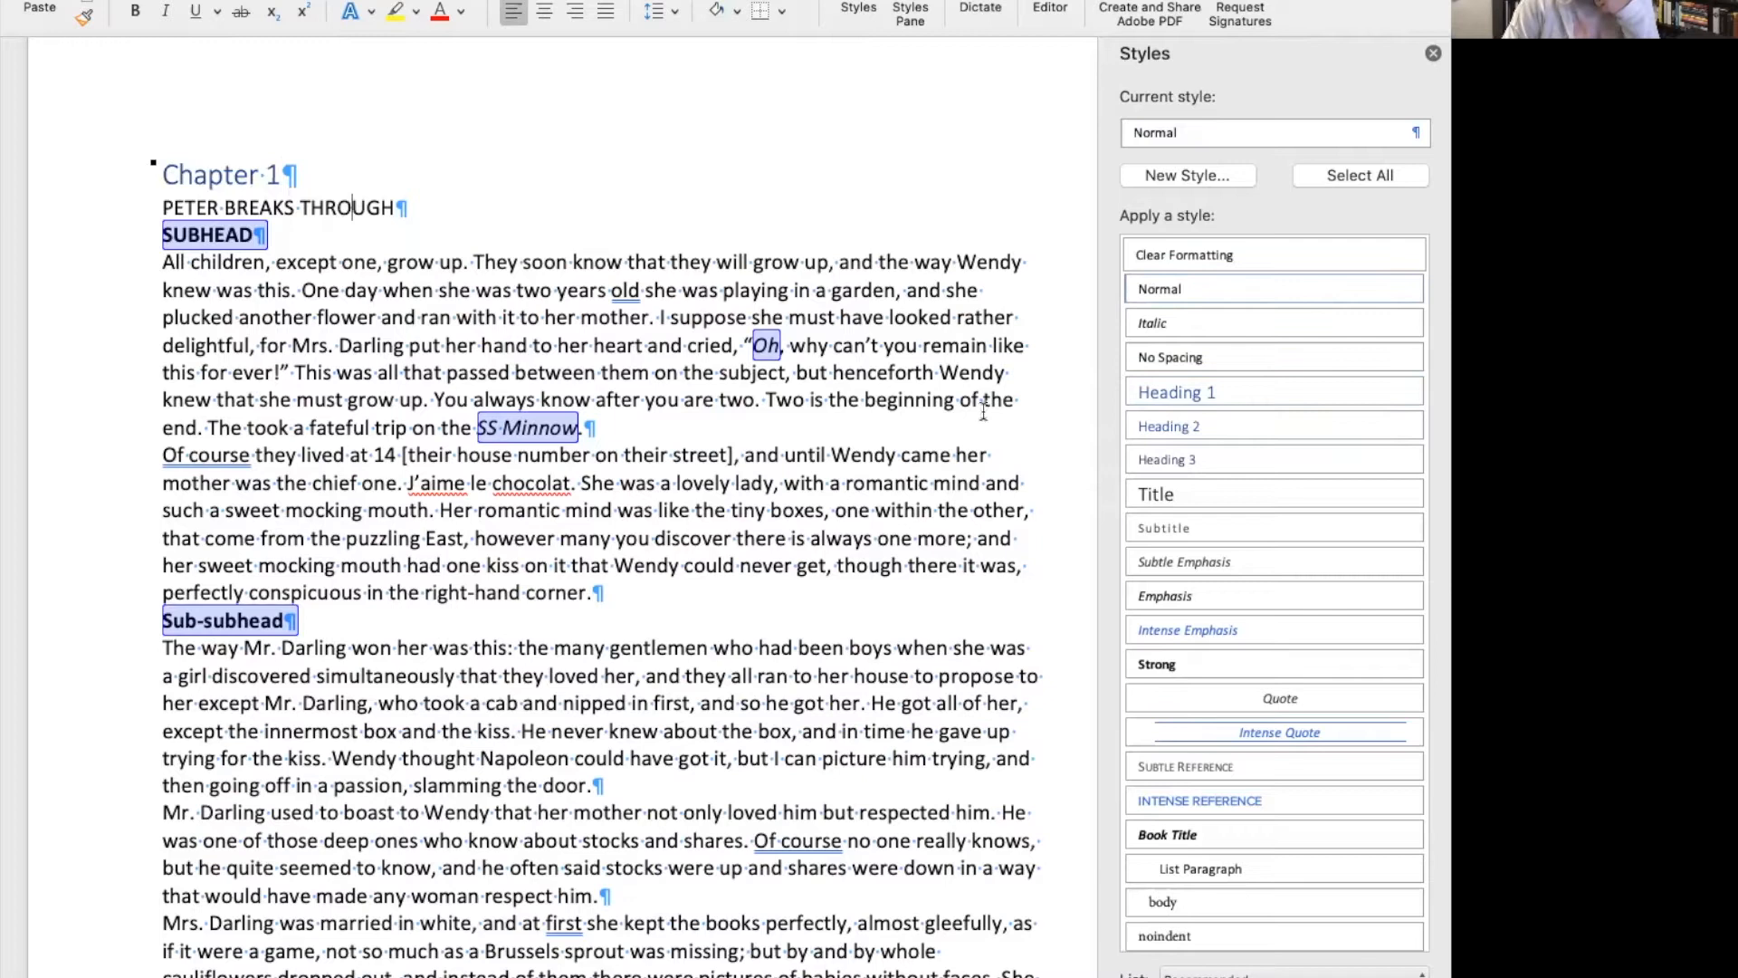
{"action": "left_click", "coordinate": [1191, 430]}
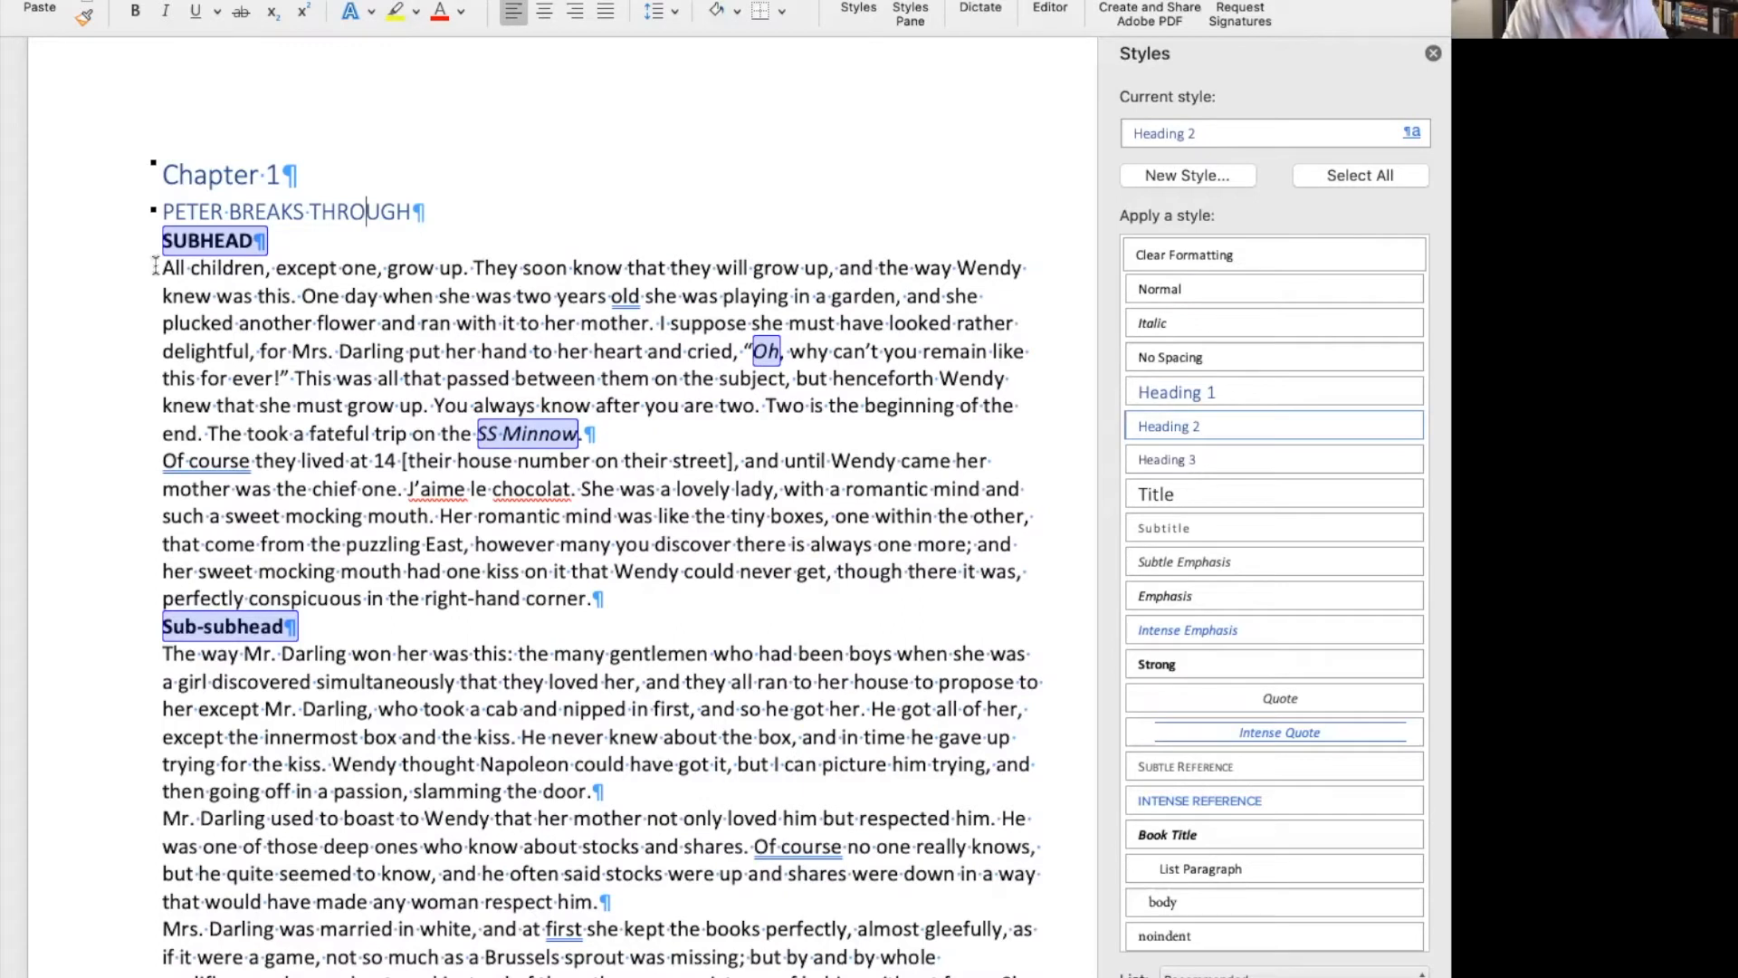
{"action": "left_click", "coordinate": [277, 240]}
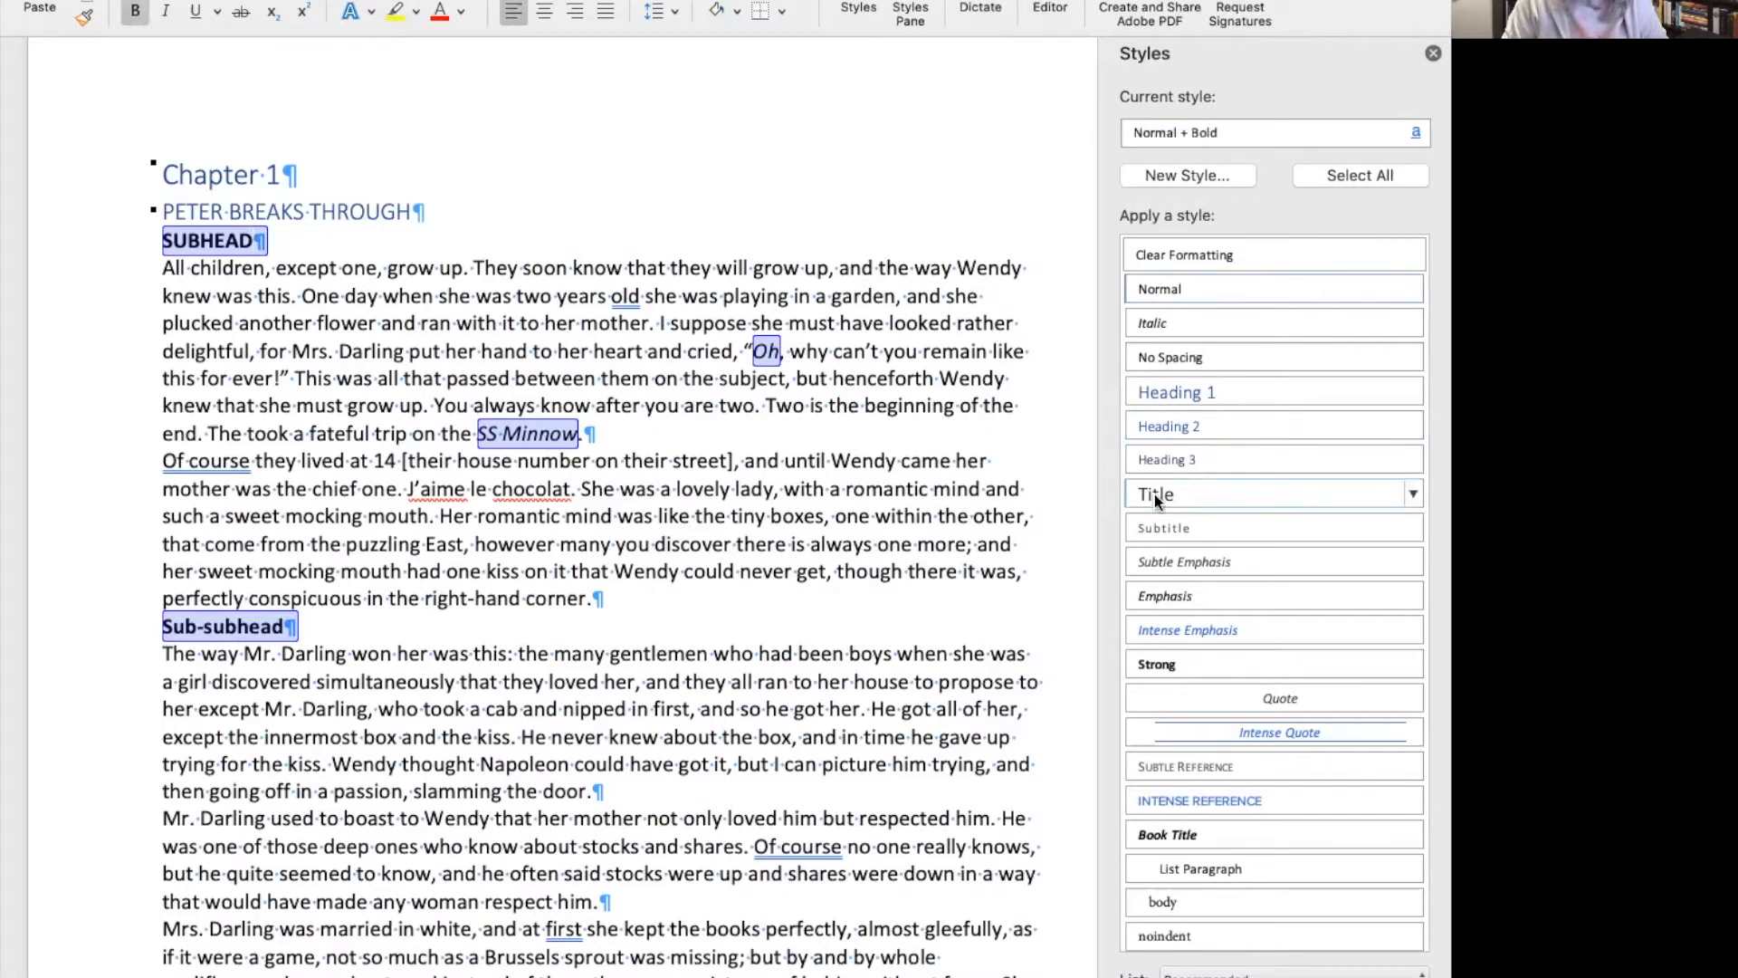
{"action": "left_click", "coordinate": [1197, 458]}
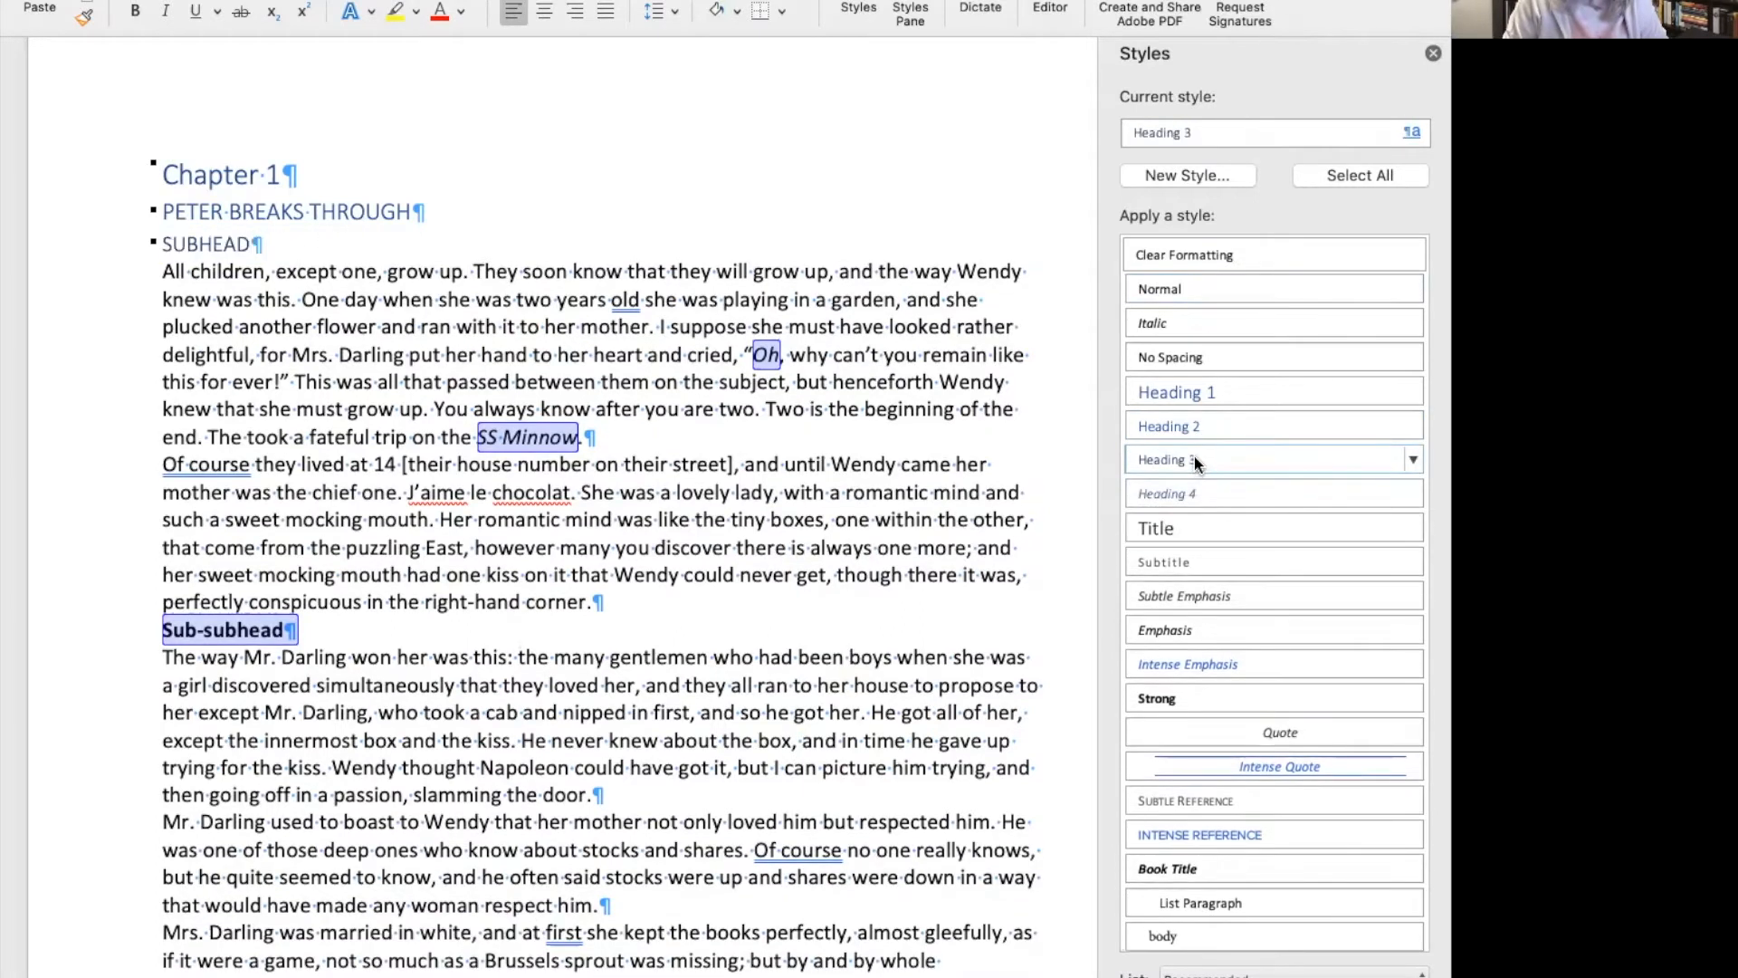
Apply the Title style to PETER BREAKS THROUGH, Heading 2 to SUBHEAD and Heading 3 to Sub-subhead.
{"action": "left_click", "coordinate": [410, 211]}
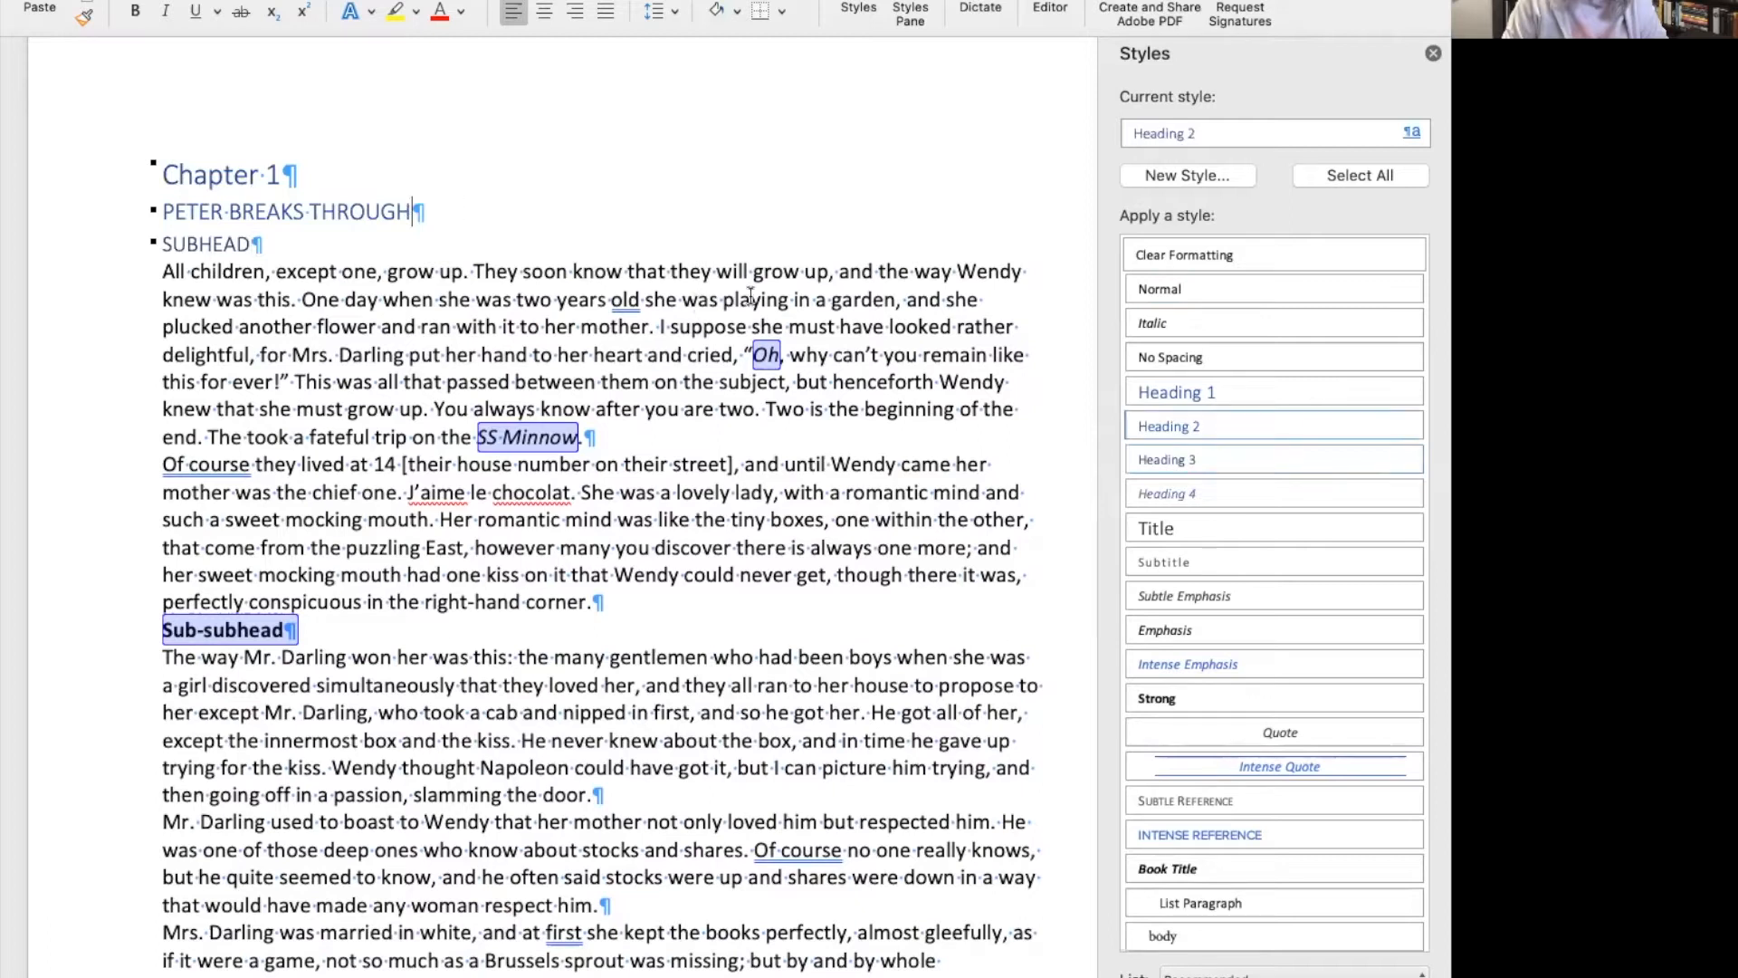
{"action": "left_click", "coordinate": [1182, 527]}
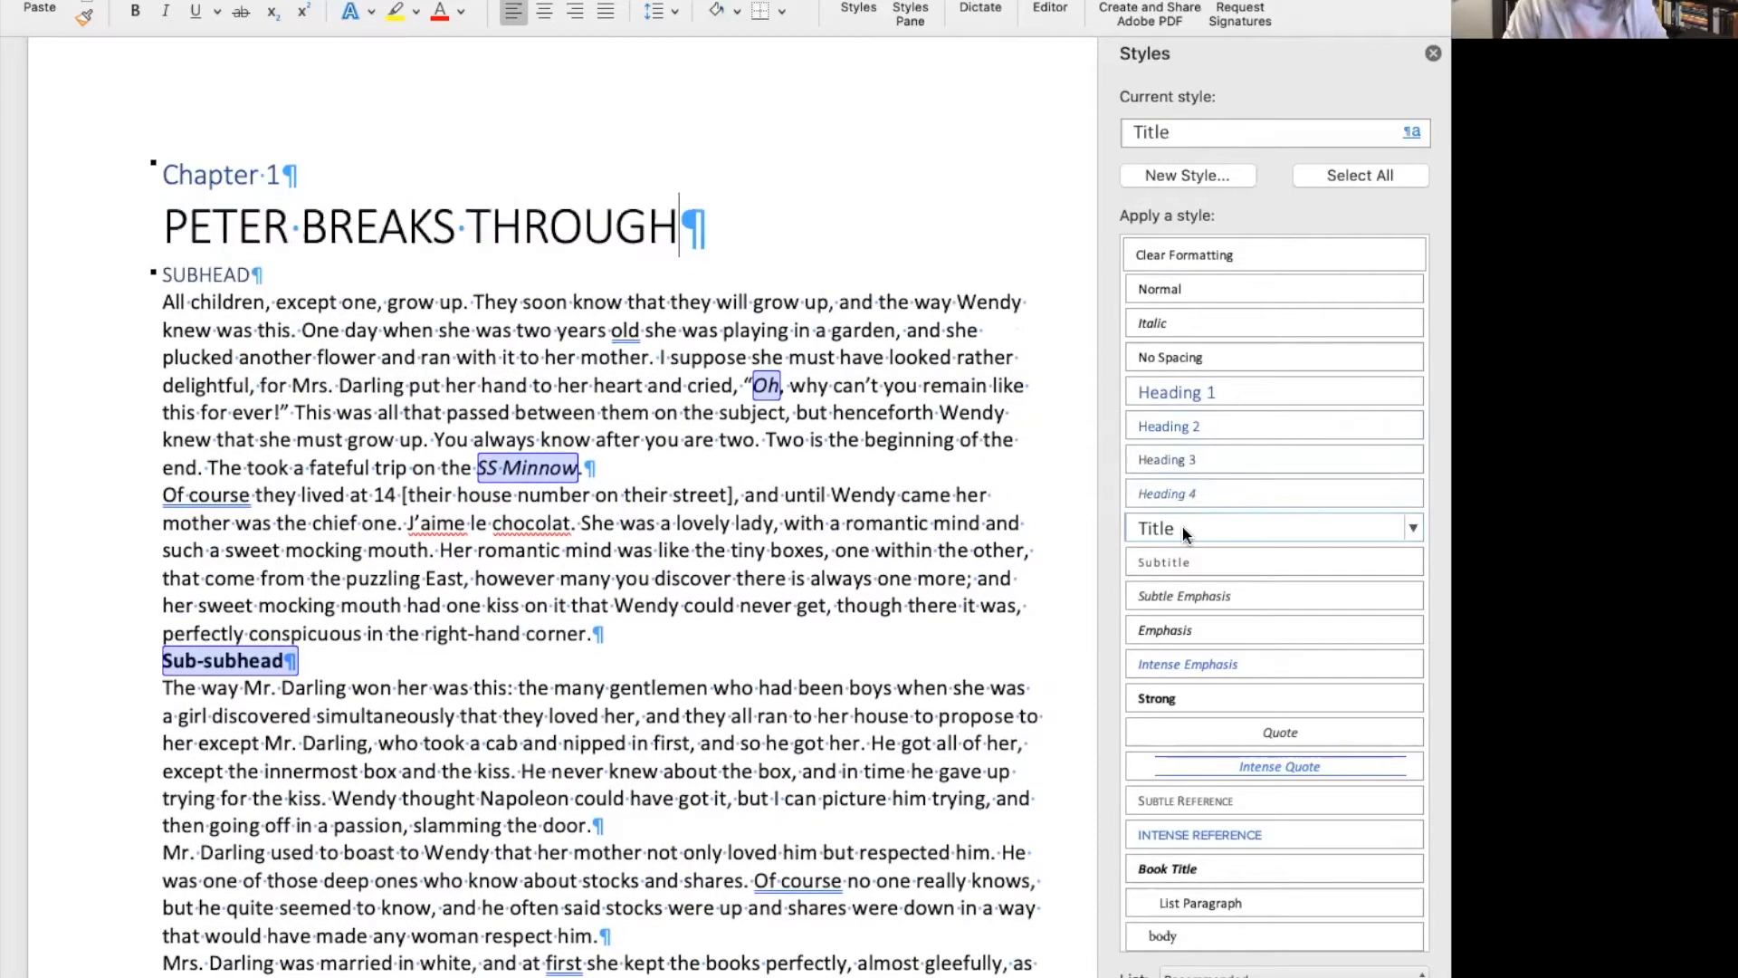
{"action": "left_click", "coordinate": [268, 277]}
{"action": "left_click", "coordinate": [1233, 427]}
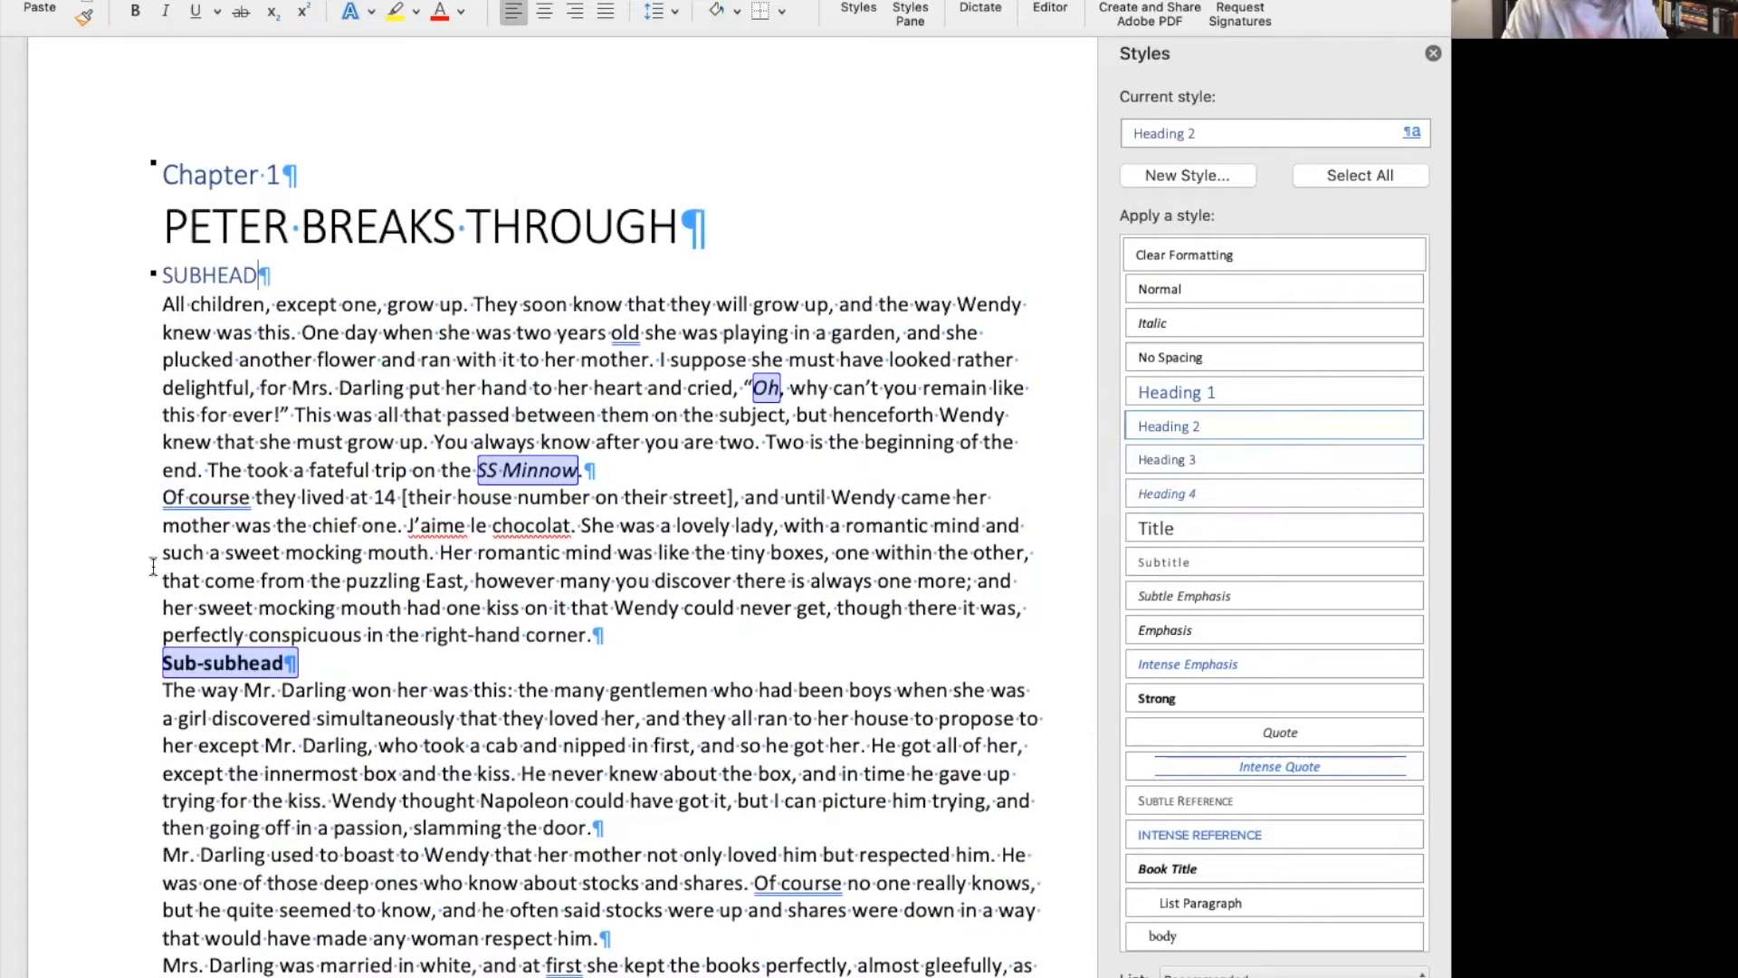
{"action": "left_click", "coordinate": [288, 664]}
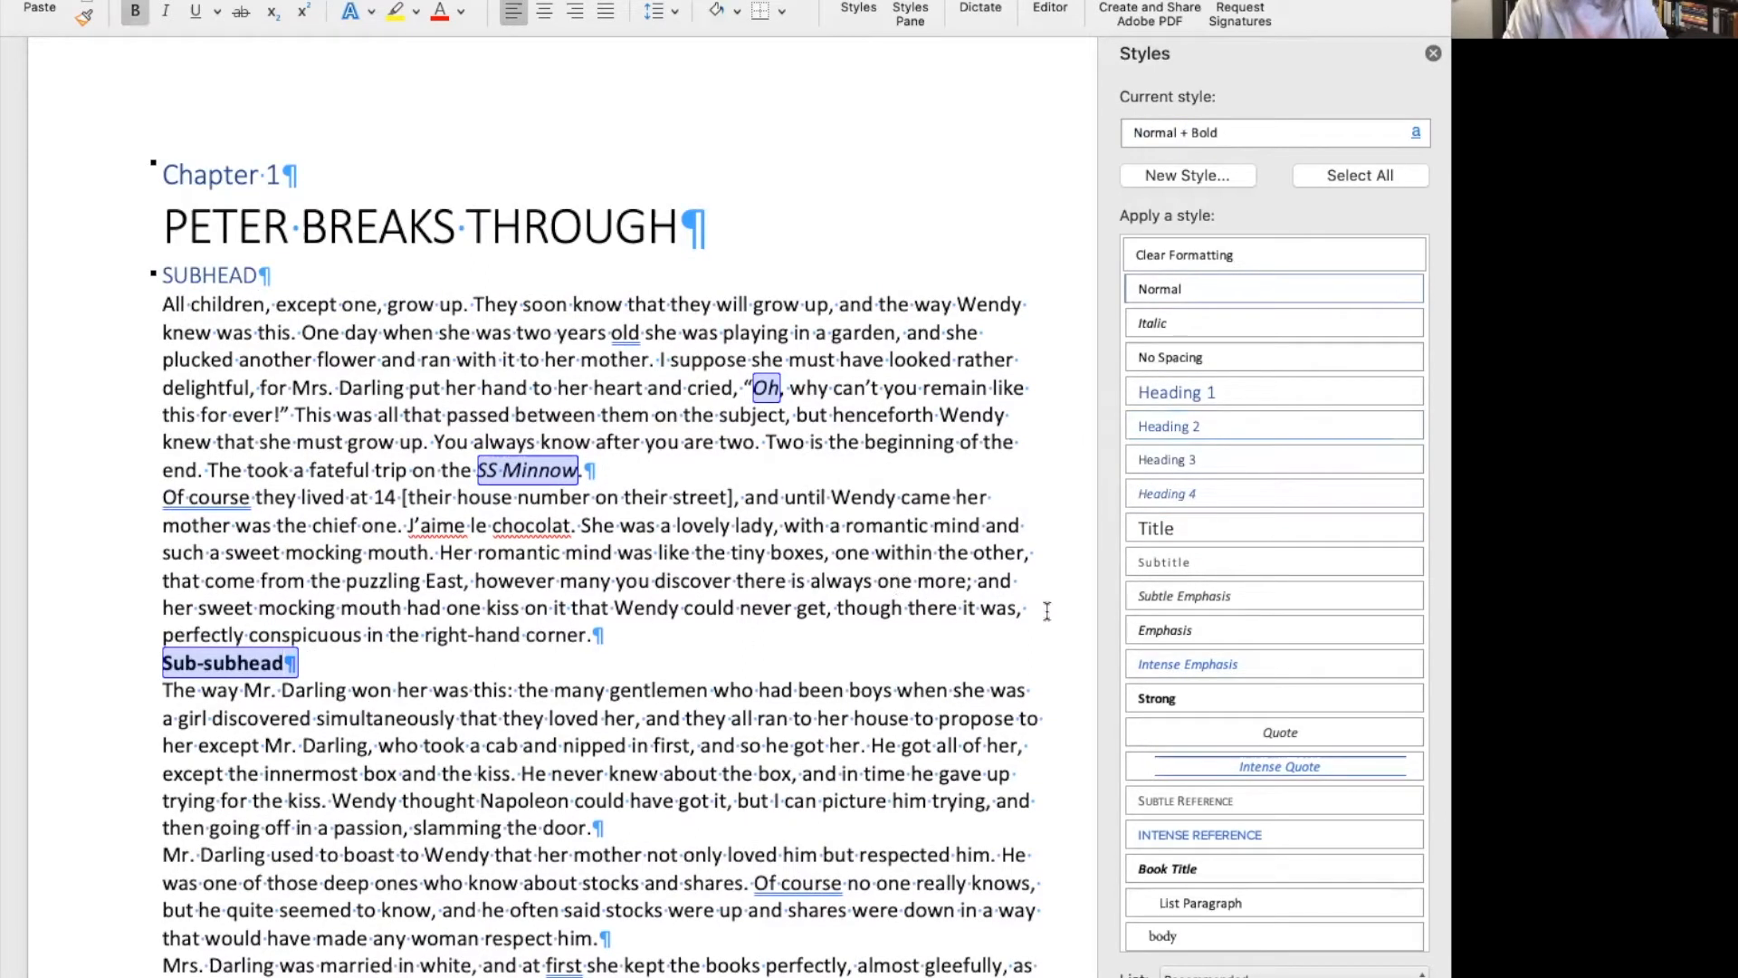
{"action": "left_click", "coordinate": [1213, 462]}
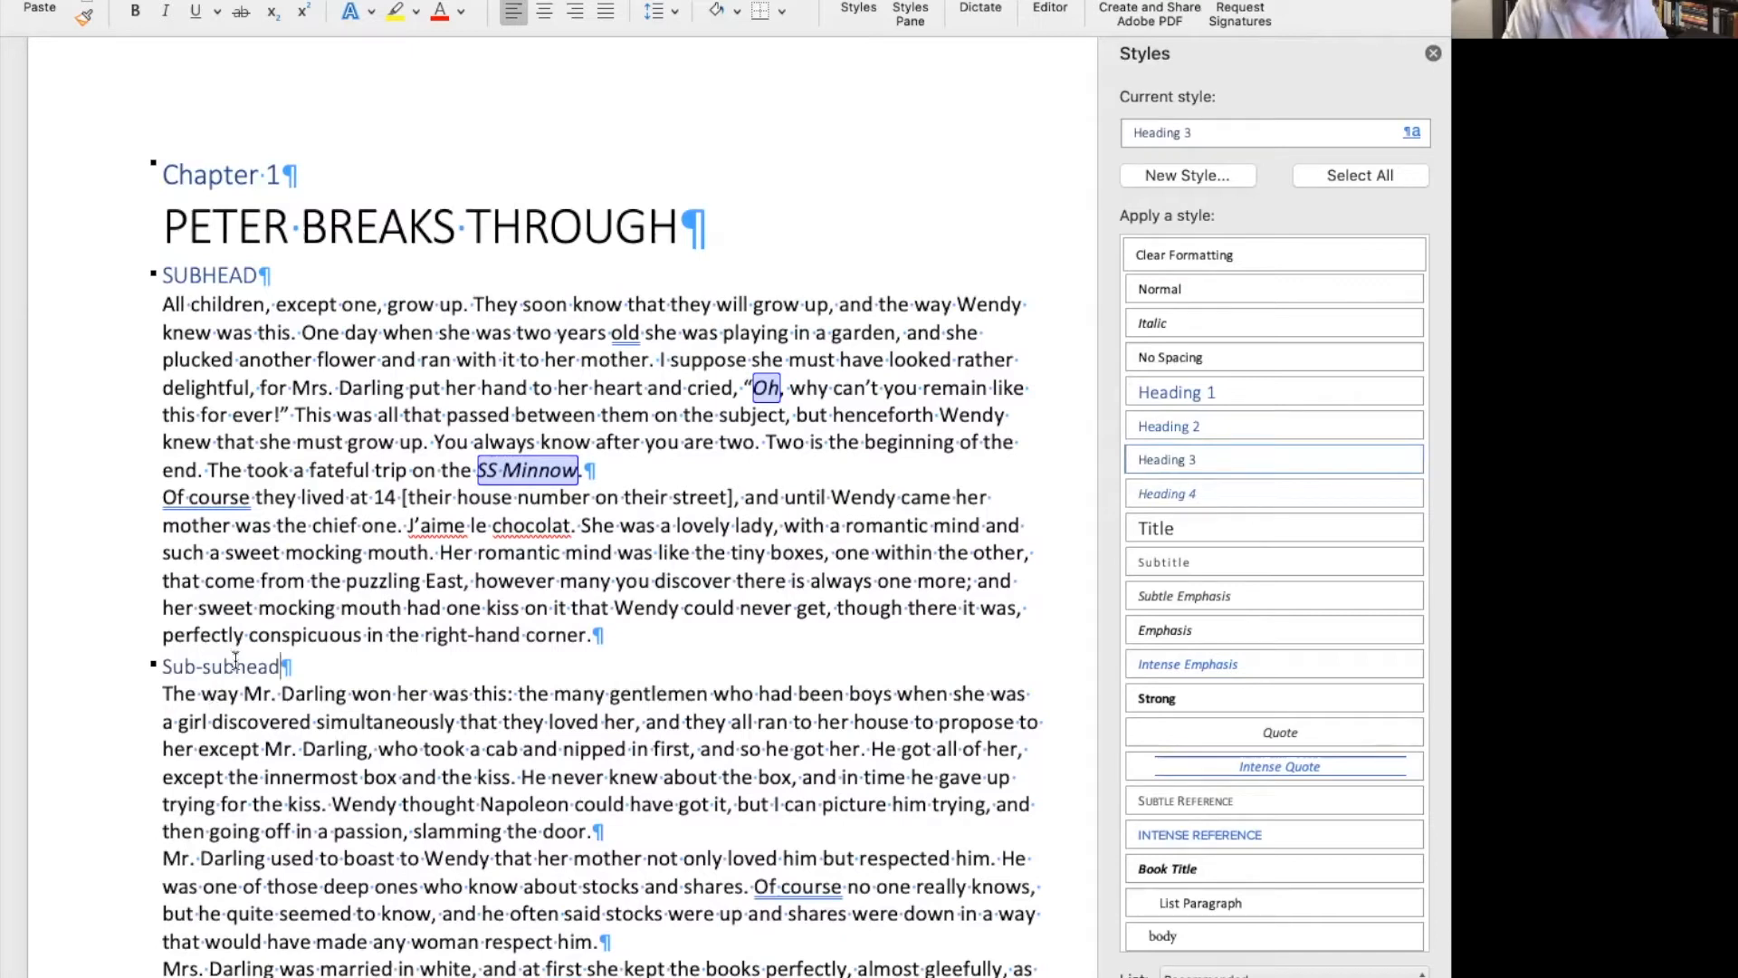
Modify the Title style used by PETER BREAKS THROUGH so its paragraph spacing after is 20 pt.
{"action": "left_click", "coordinate": [409, 228]}
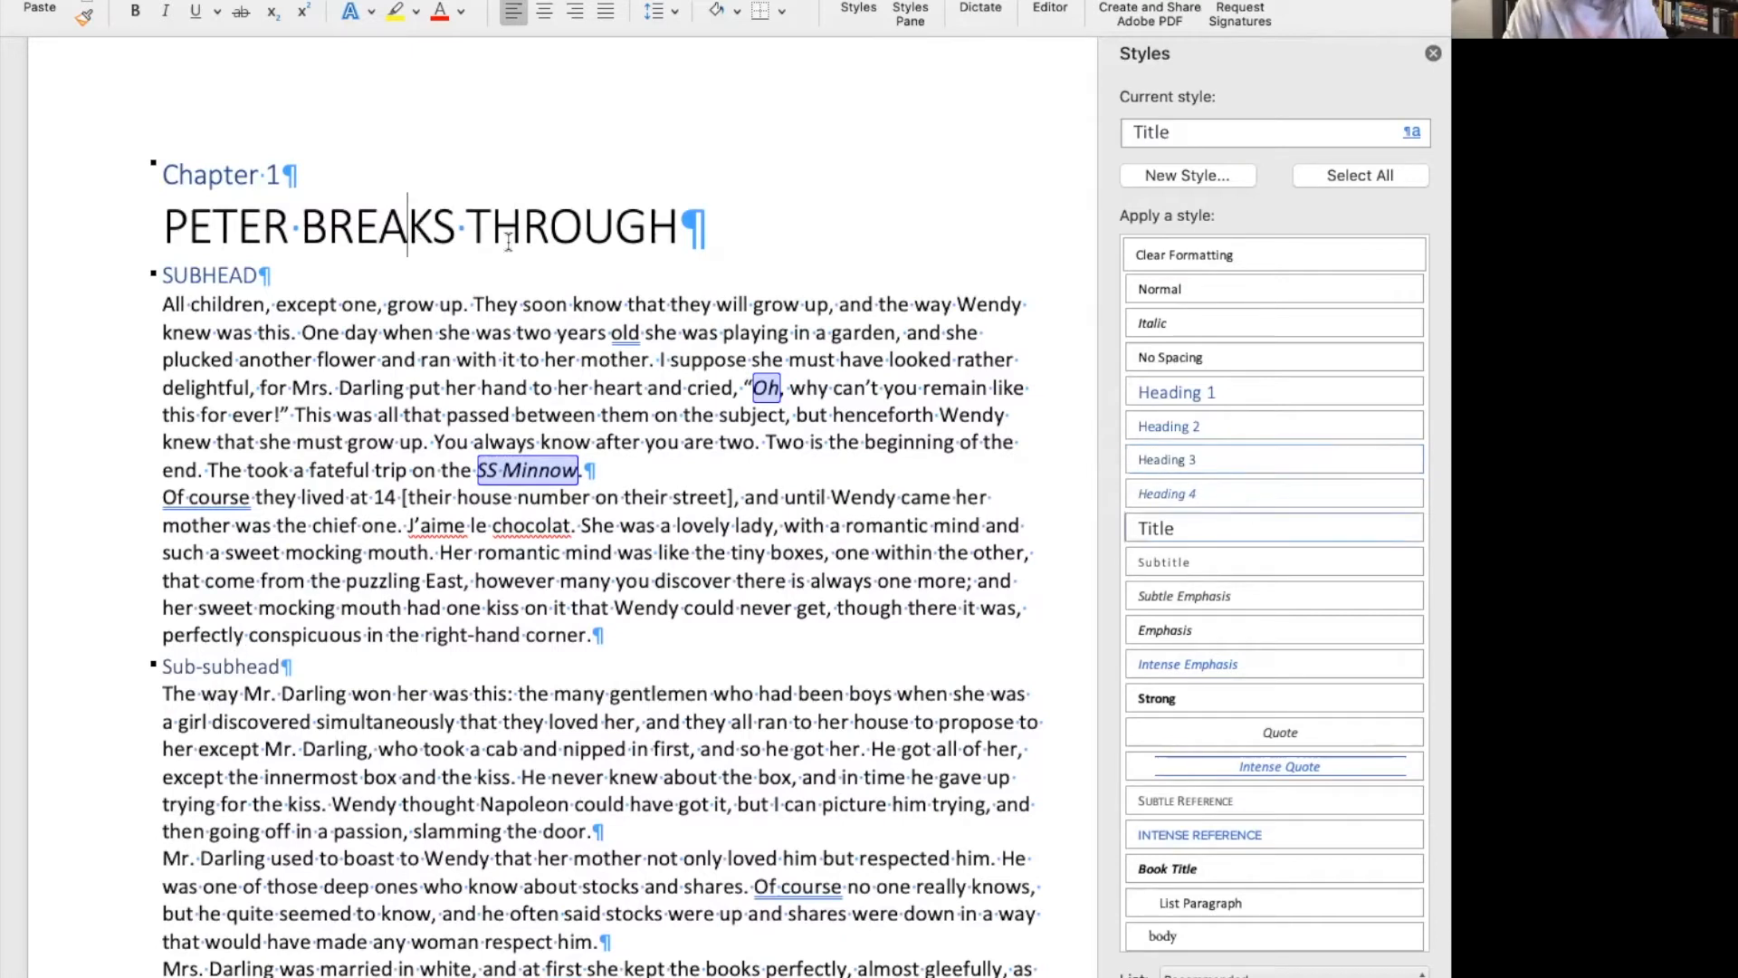
{"action": "scroll", "coordinate": [1405, 523], "scroll_direction": "down", "scroll_amount": 1}
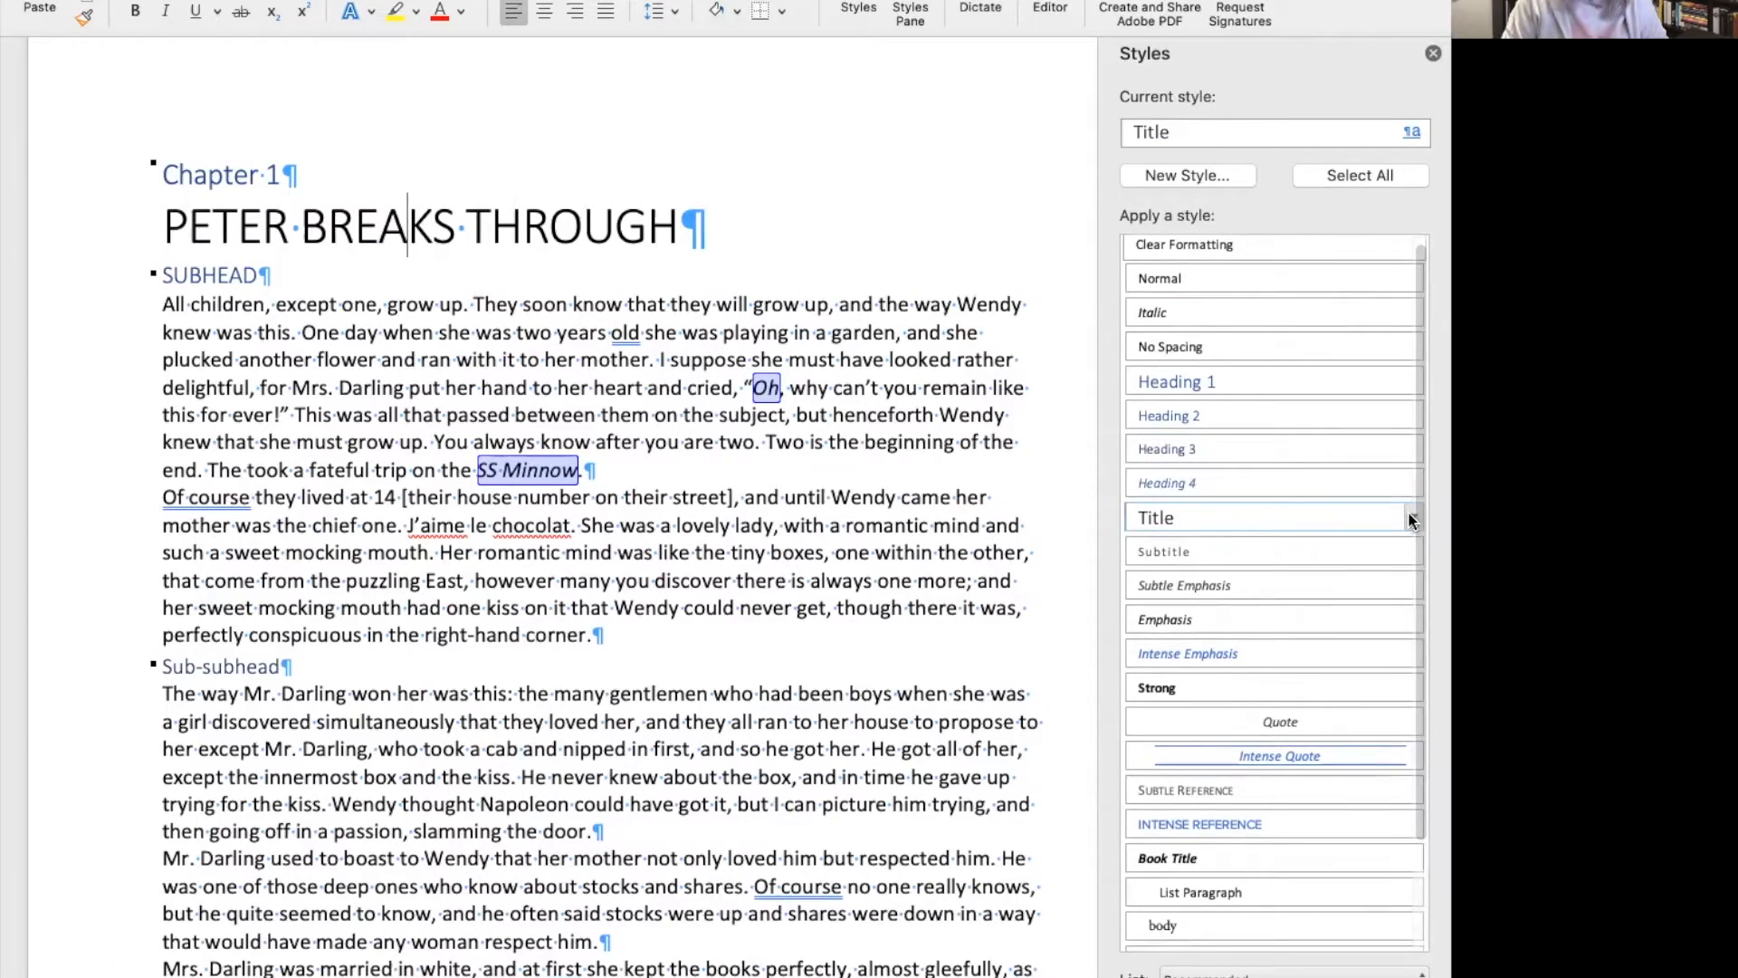
{"action": "left_click", "coordinate": [1409, 518]}
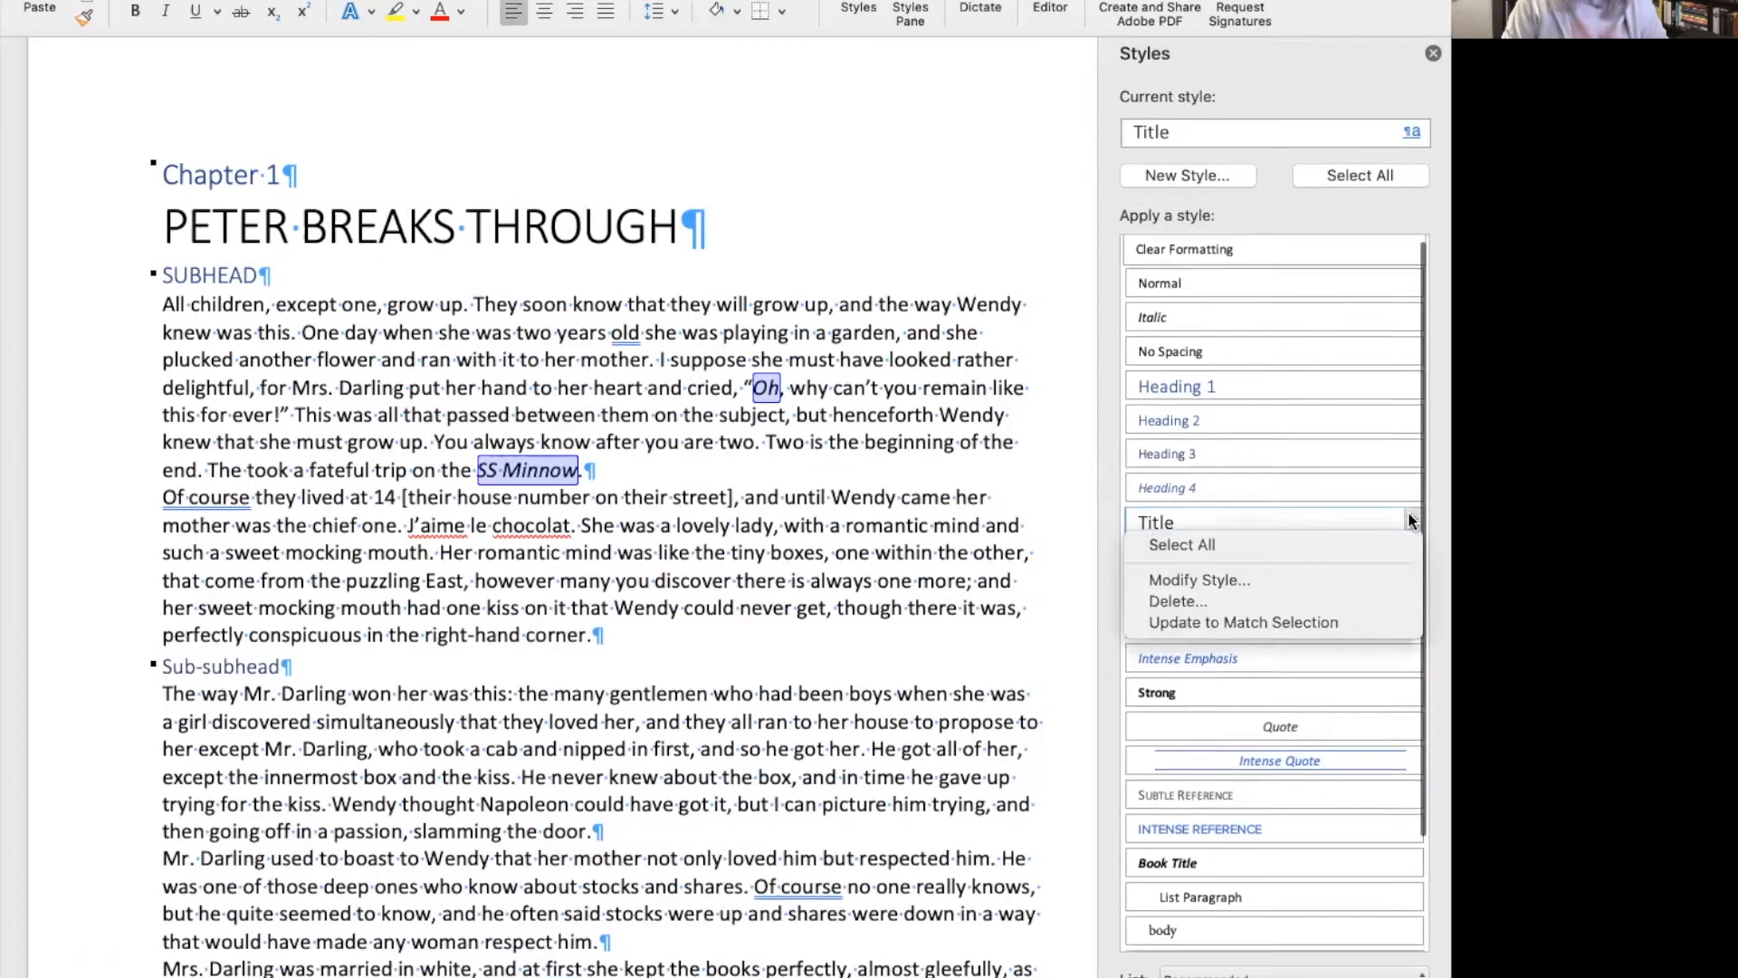
{"action": "left_click", "coordinate": [1302, 581]}
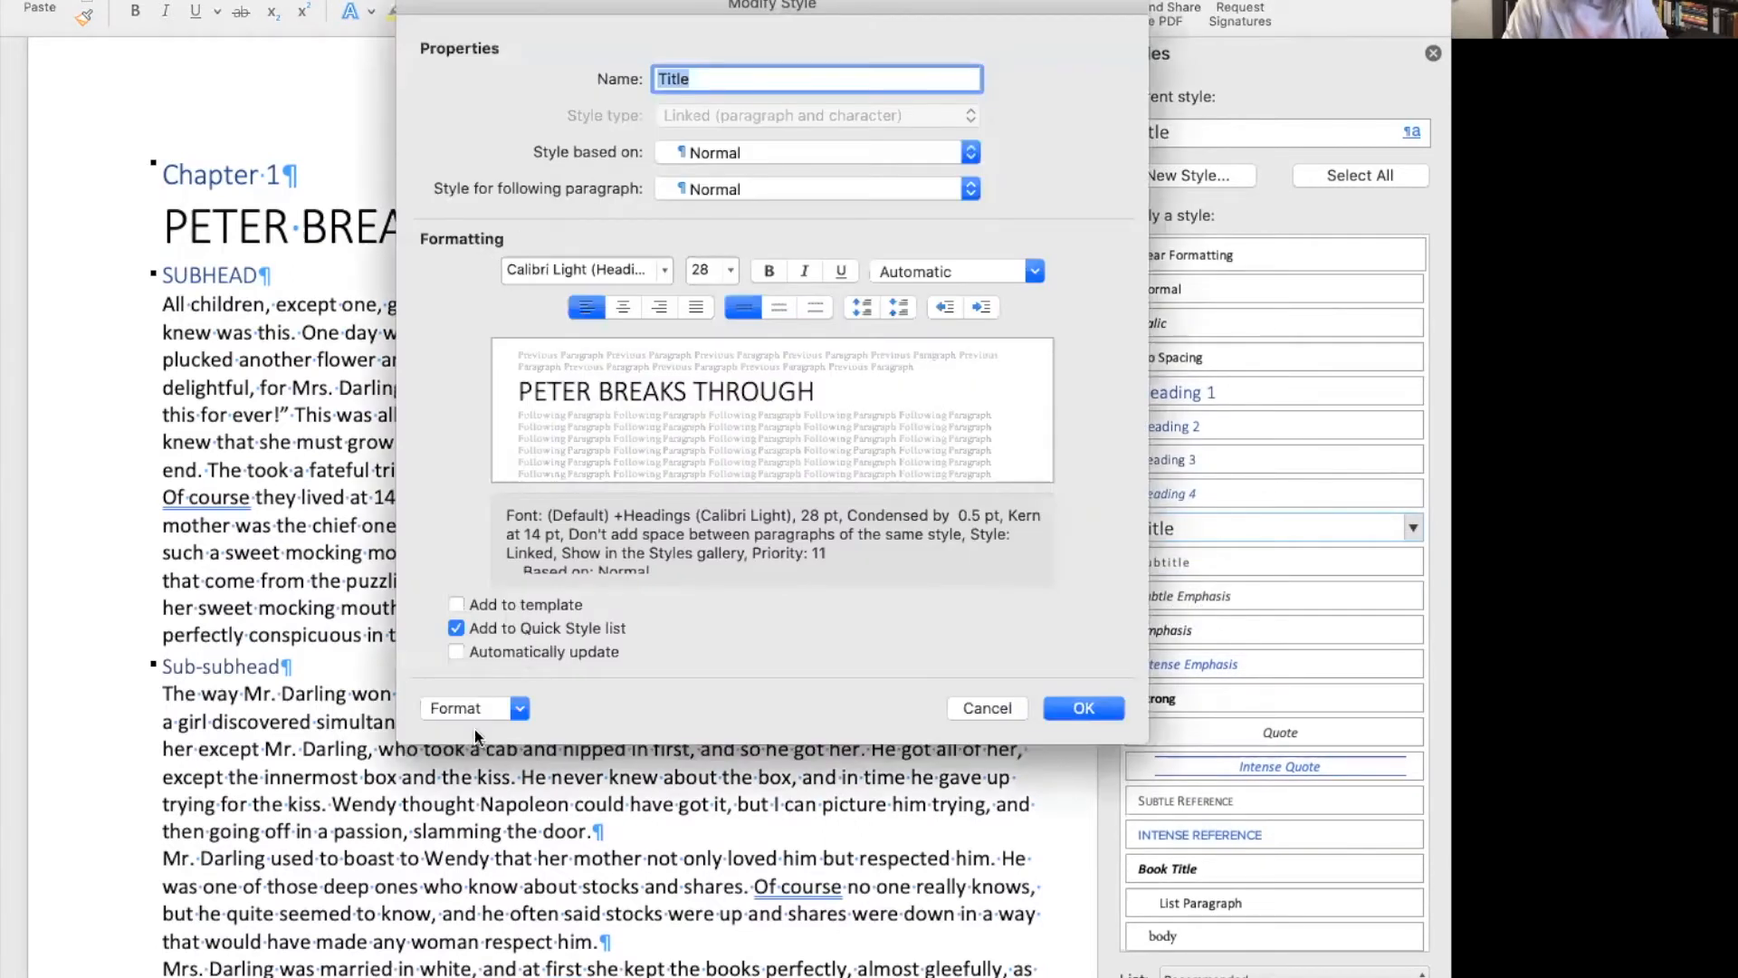
{"action": "left_click", "coordinate": [474, 714]}
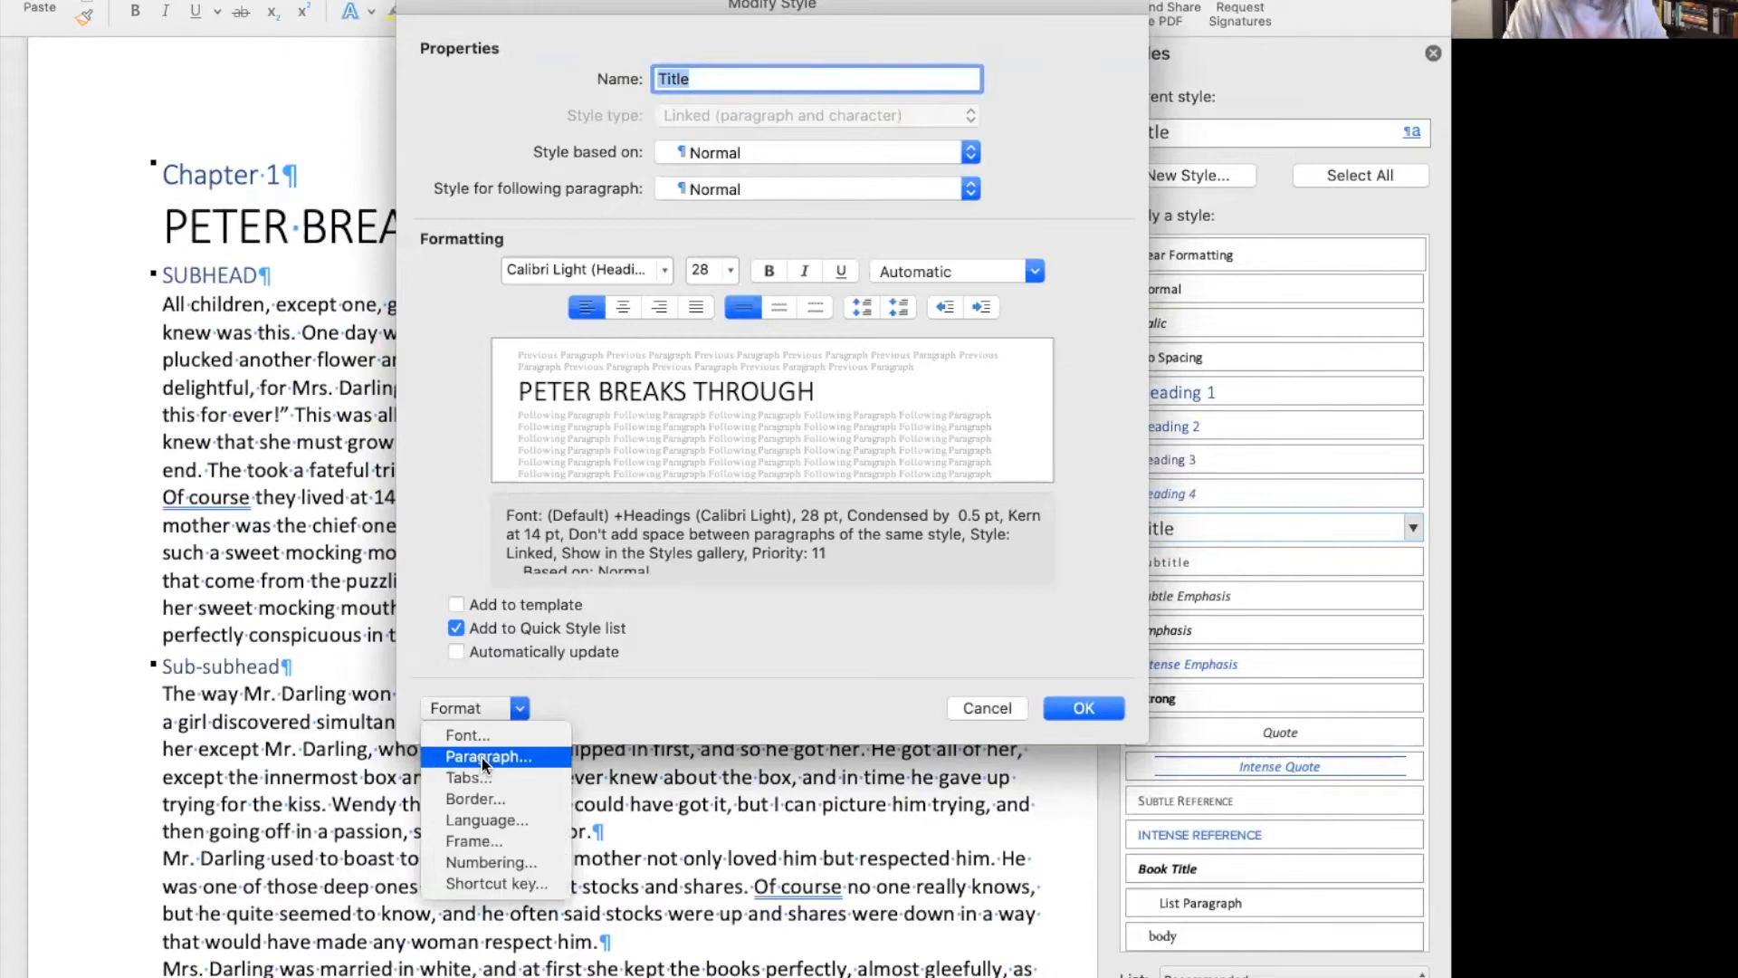
{"action": "left_click", "coordinate": [482, 756]}
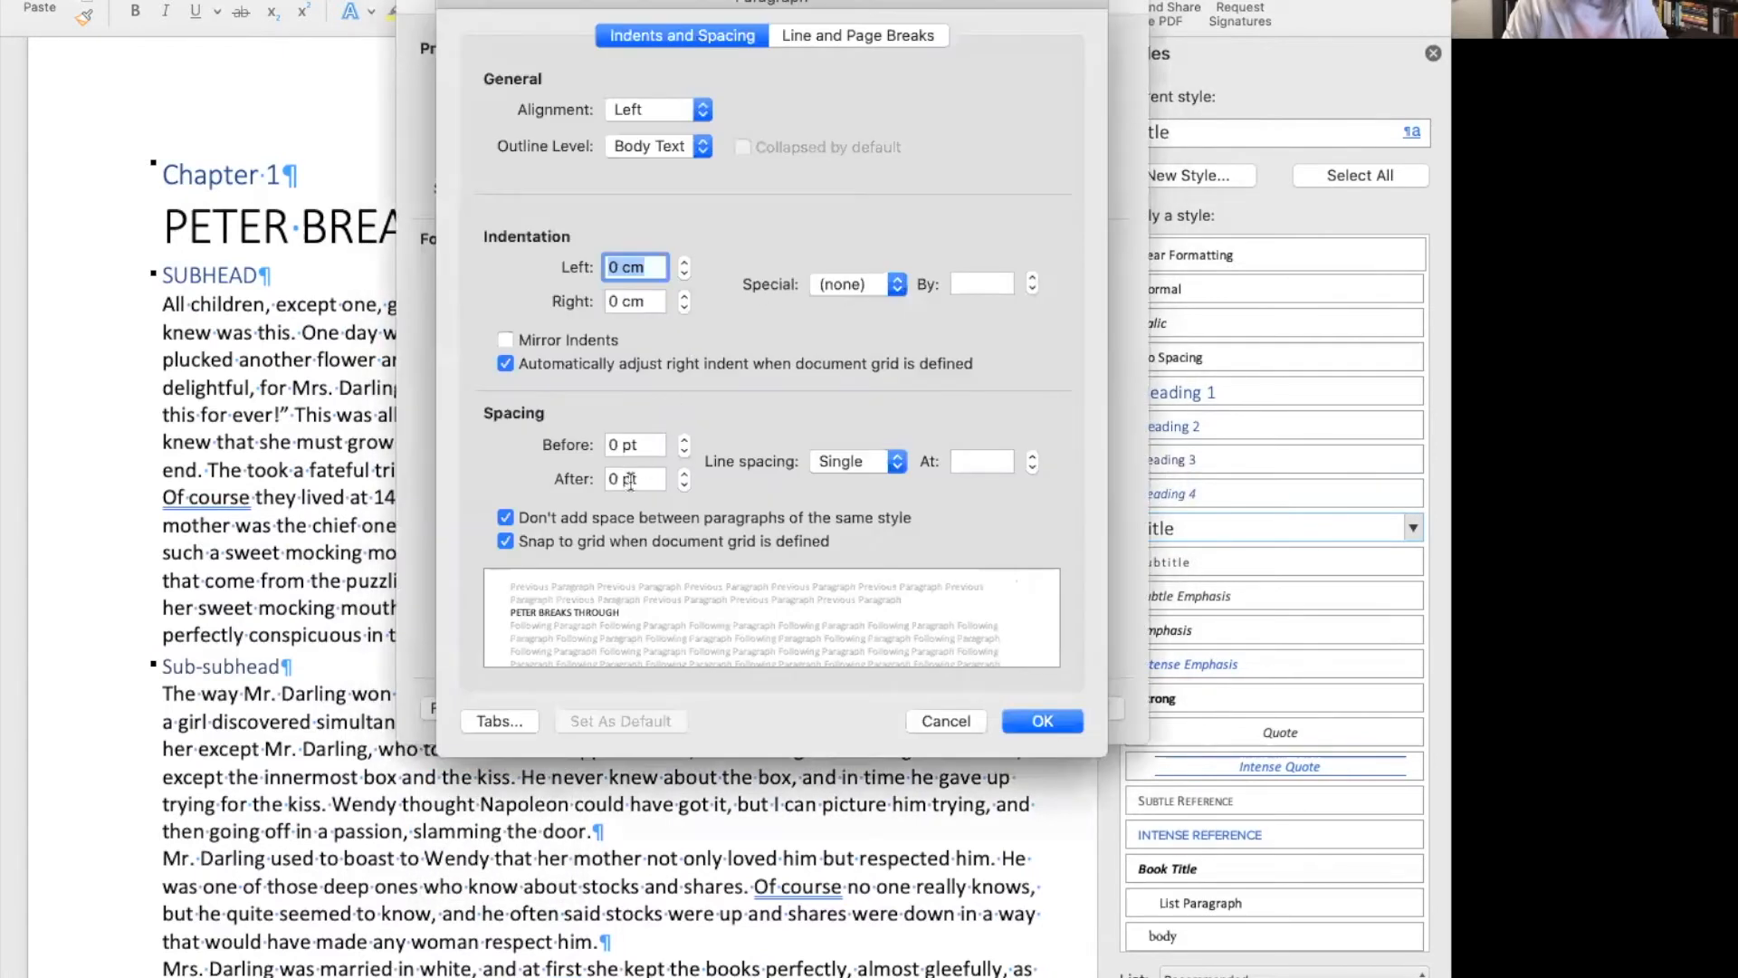
{"action": "double_click", "coordinate": [614, 479]}
{"action": "type", "text": "20"}
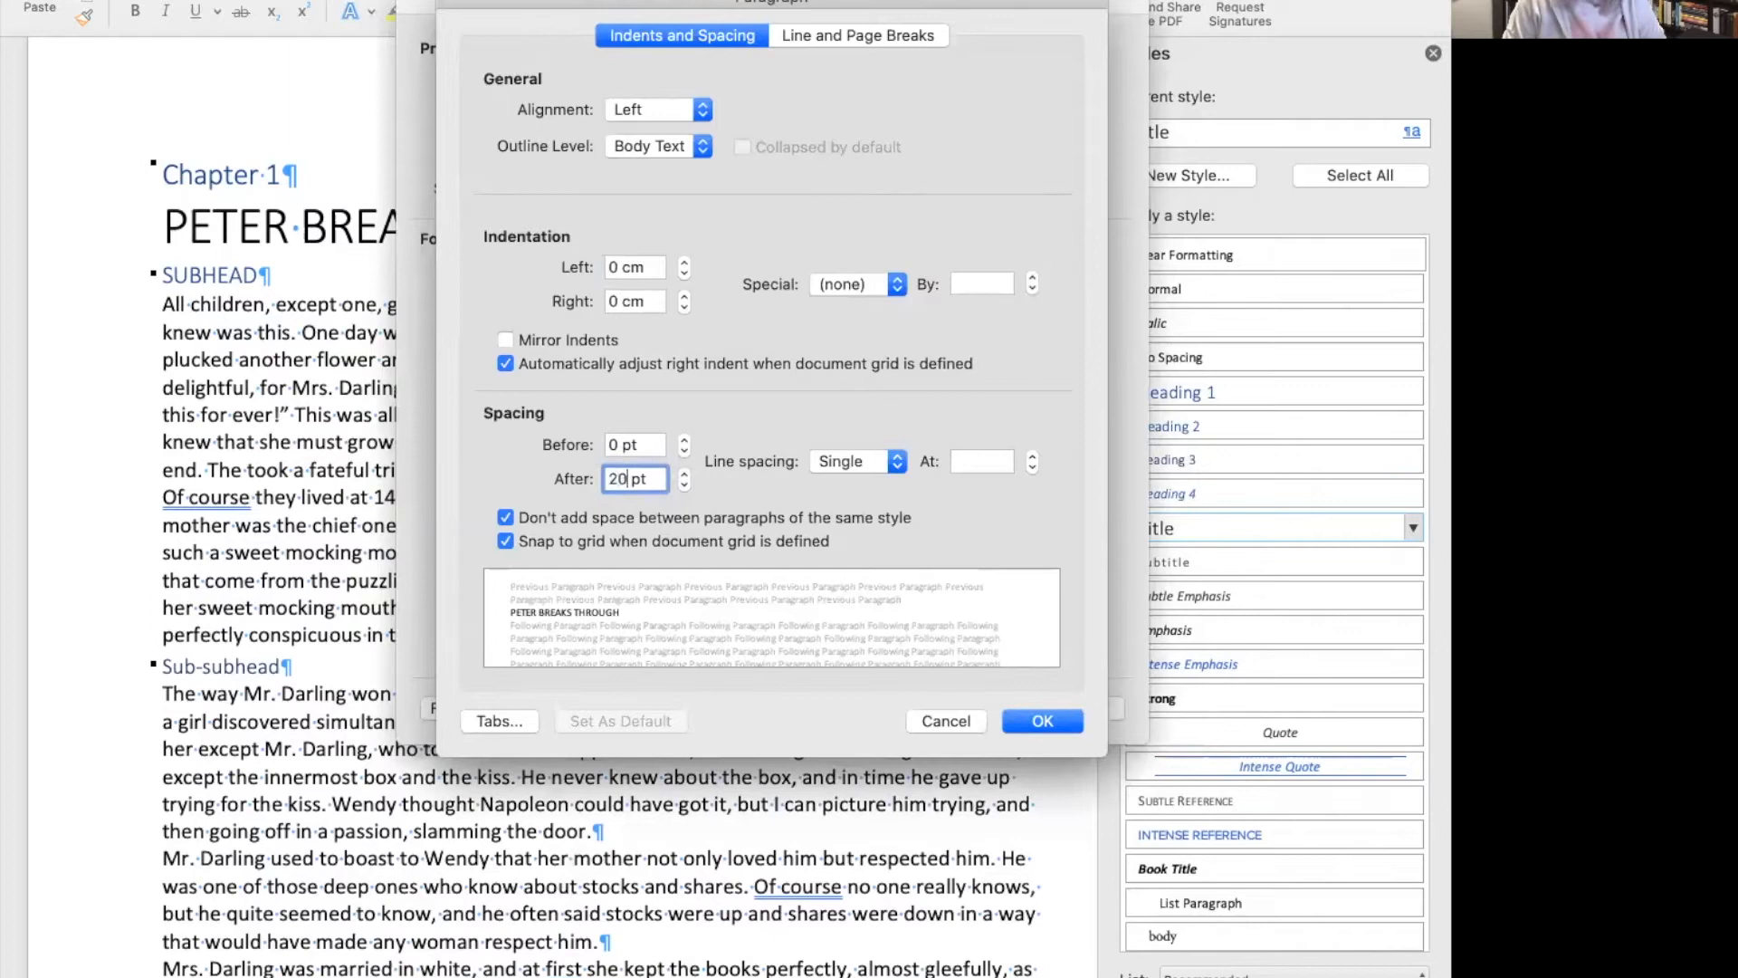
{"action": "left_click", "coordinate": [1045, 721]}
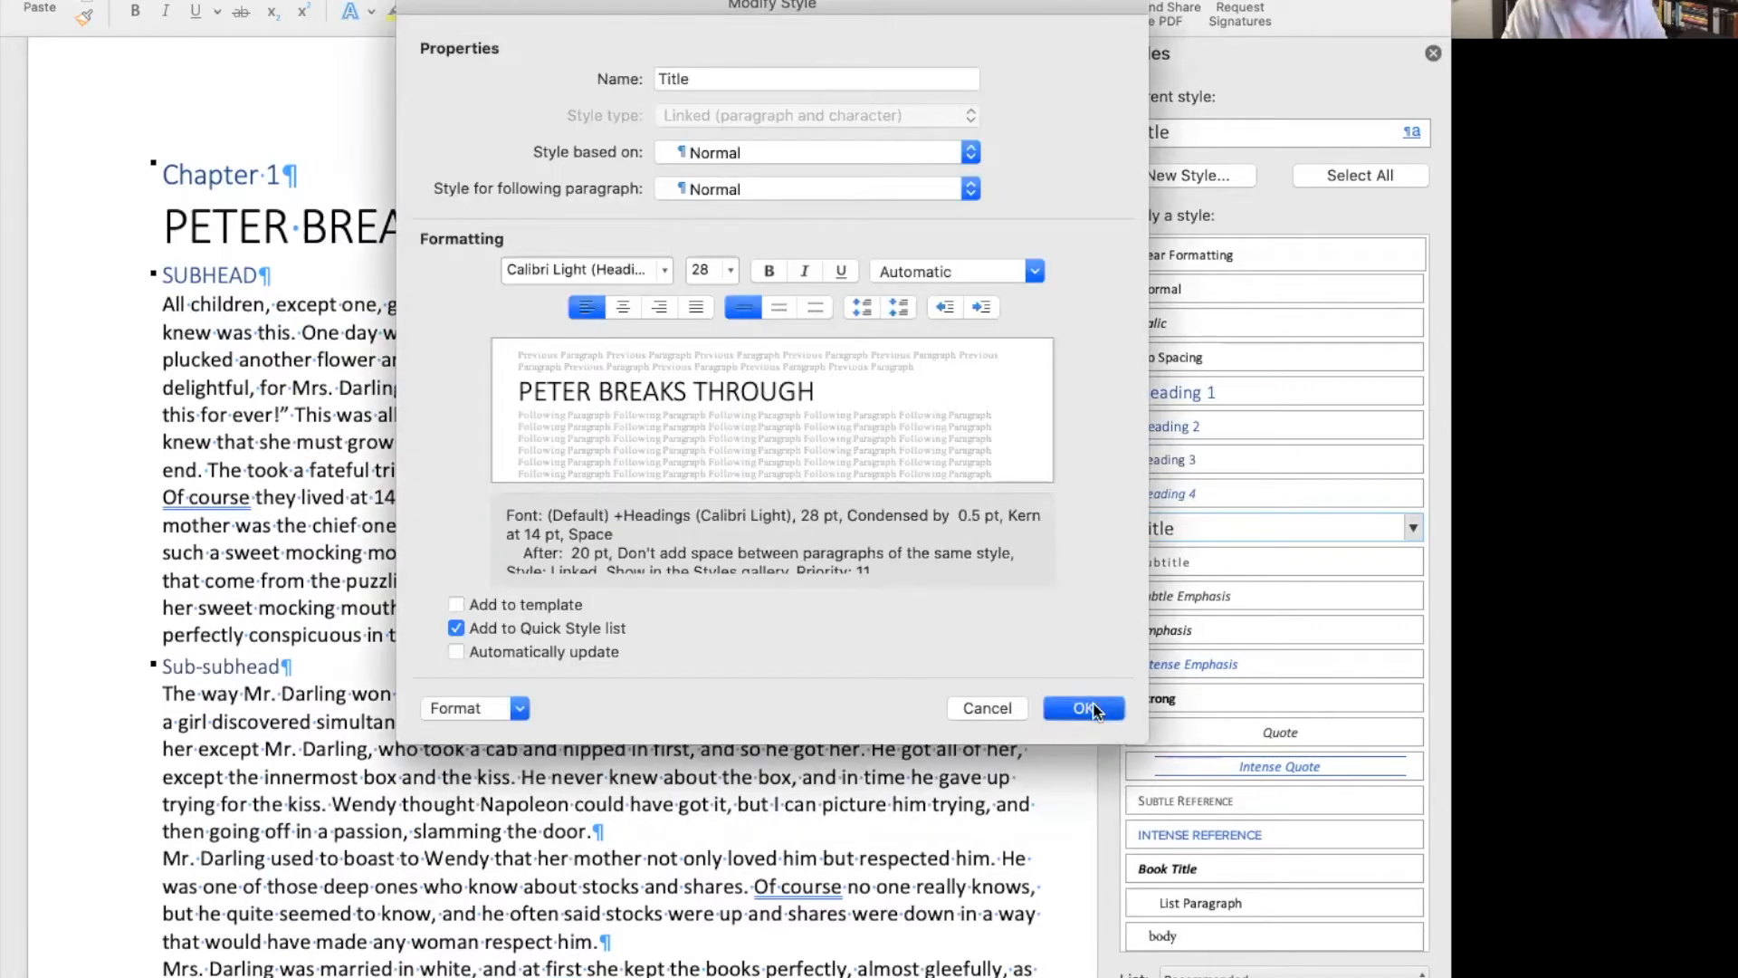
{"action": "left_click", "coordinate": [1084, 708]}
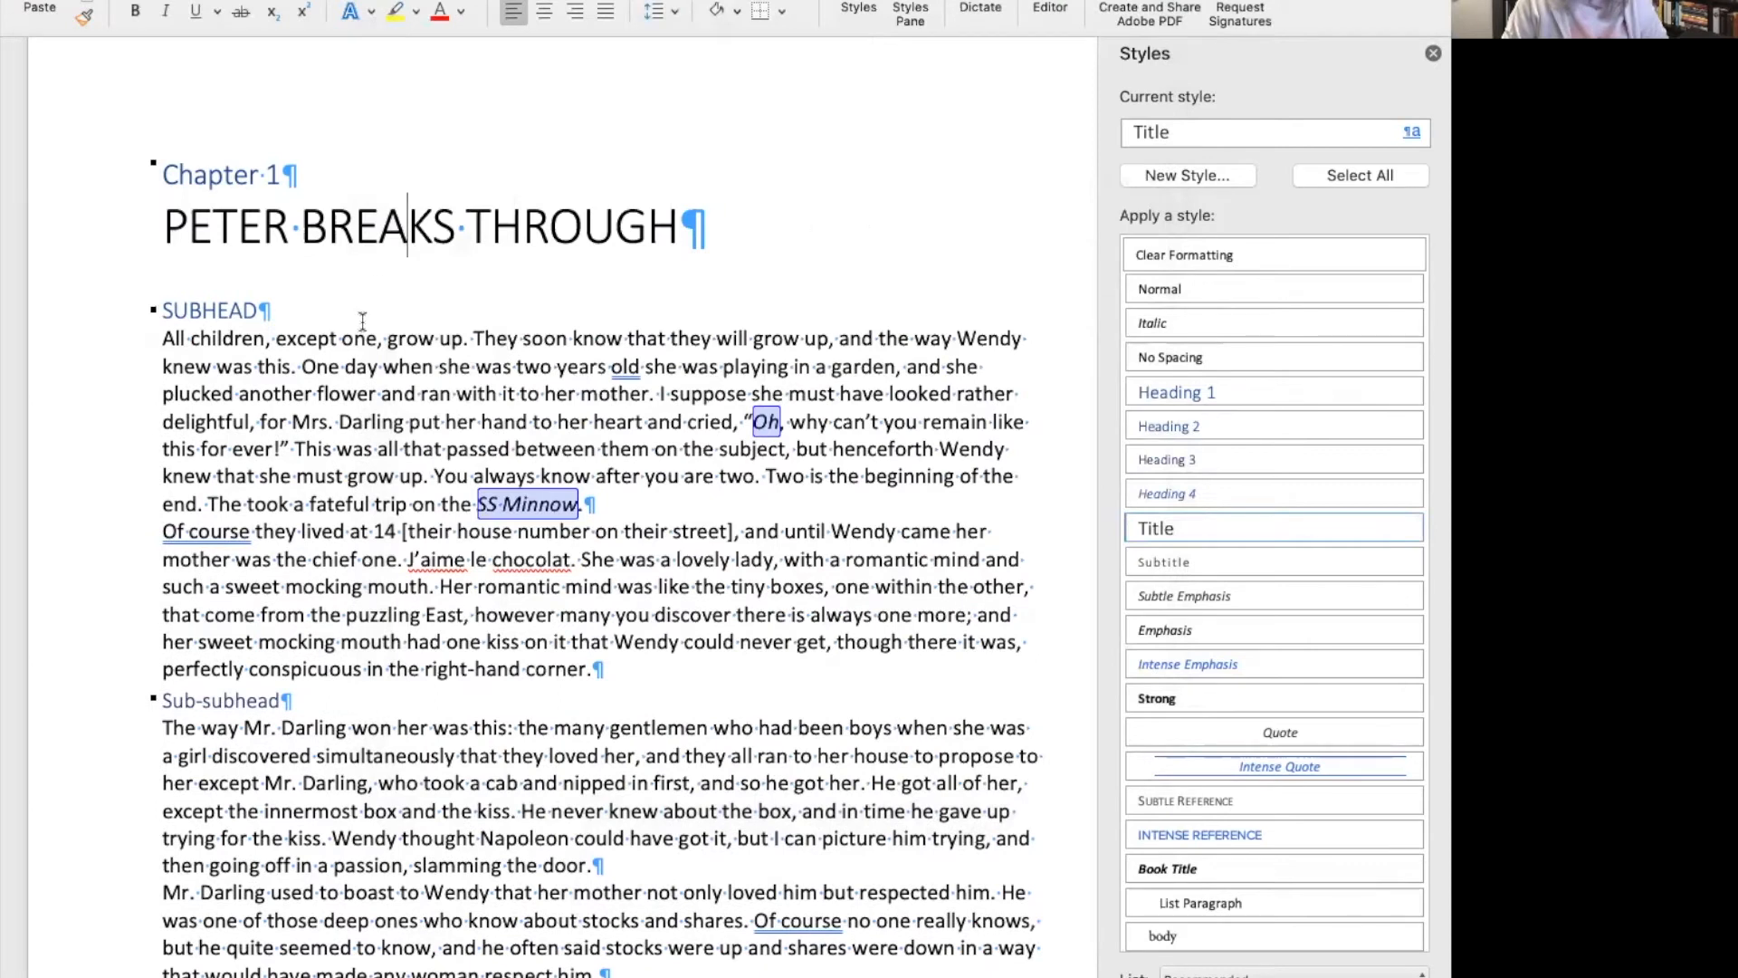
Review the paragraph settings of PETER BREAKS THROUGH and the Title style's definition without changing either.
{"action": "triple_click", "coordinate": [321, 223]}
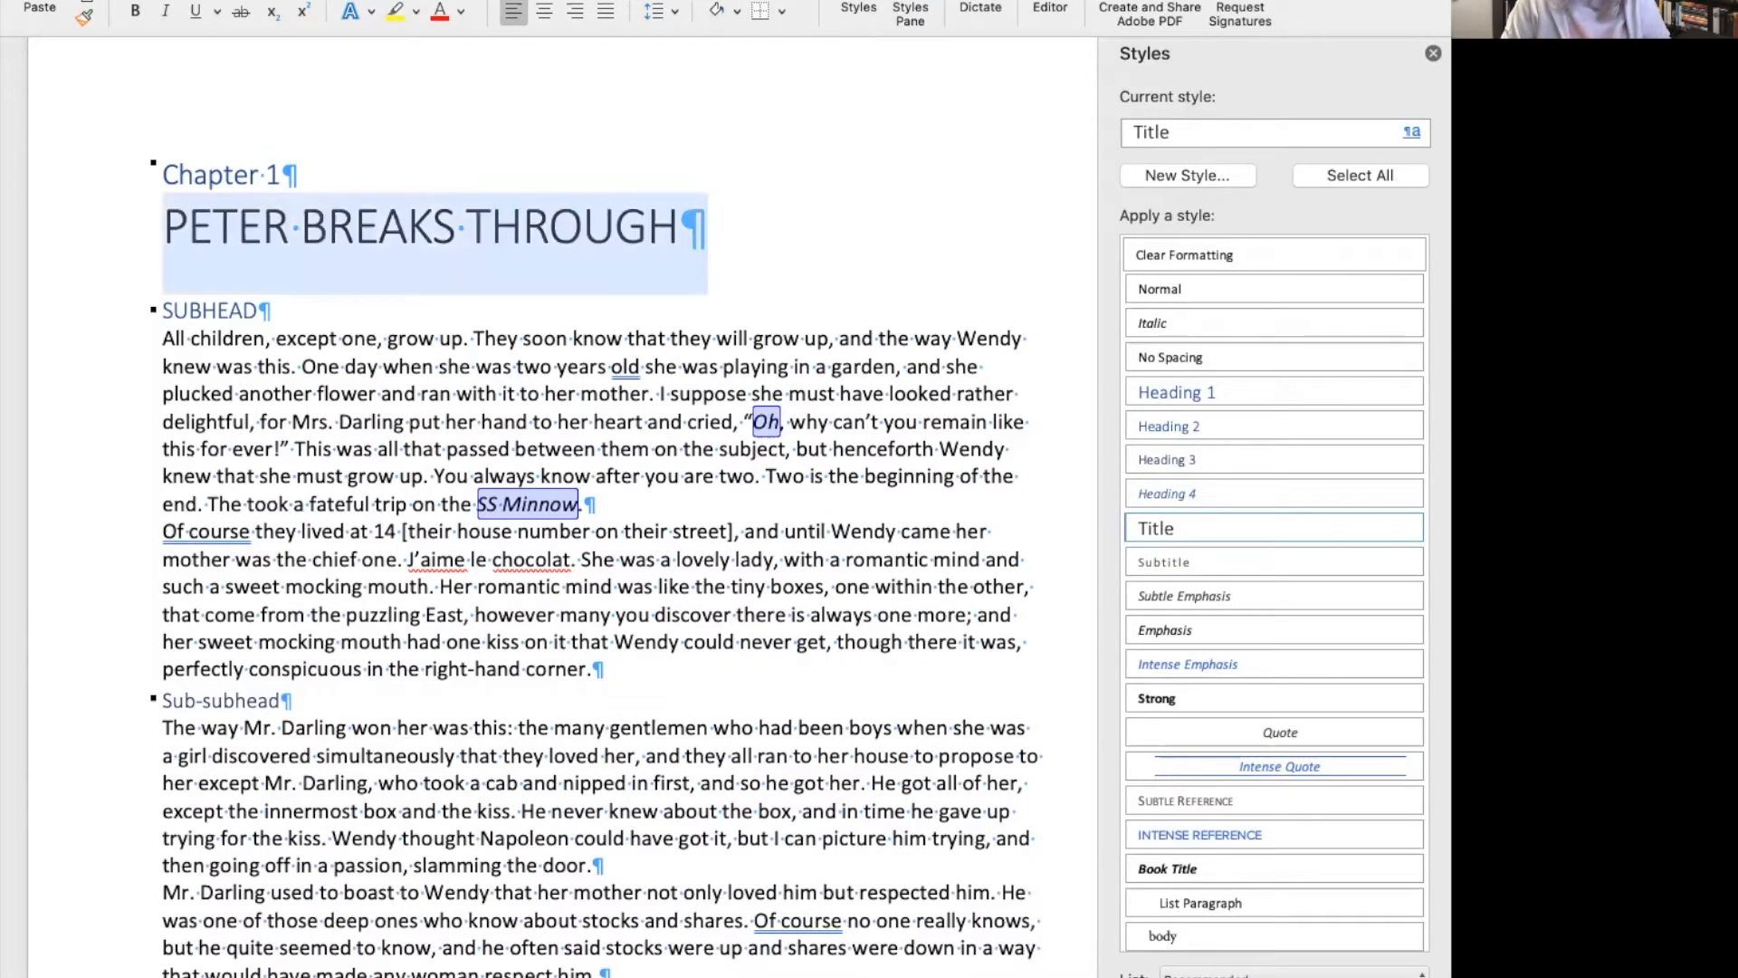
{"action": "left_click", "coordinate": [86, 0]}
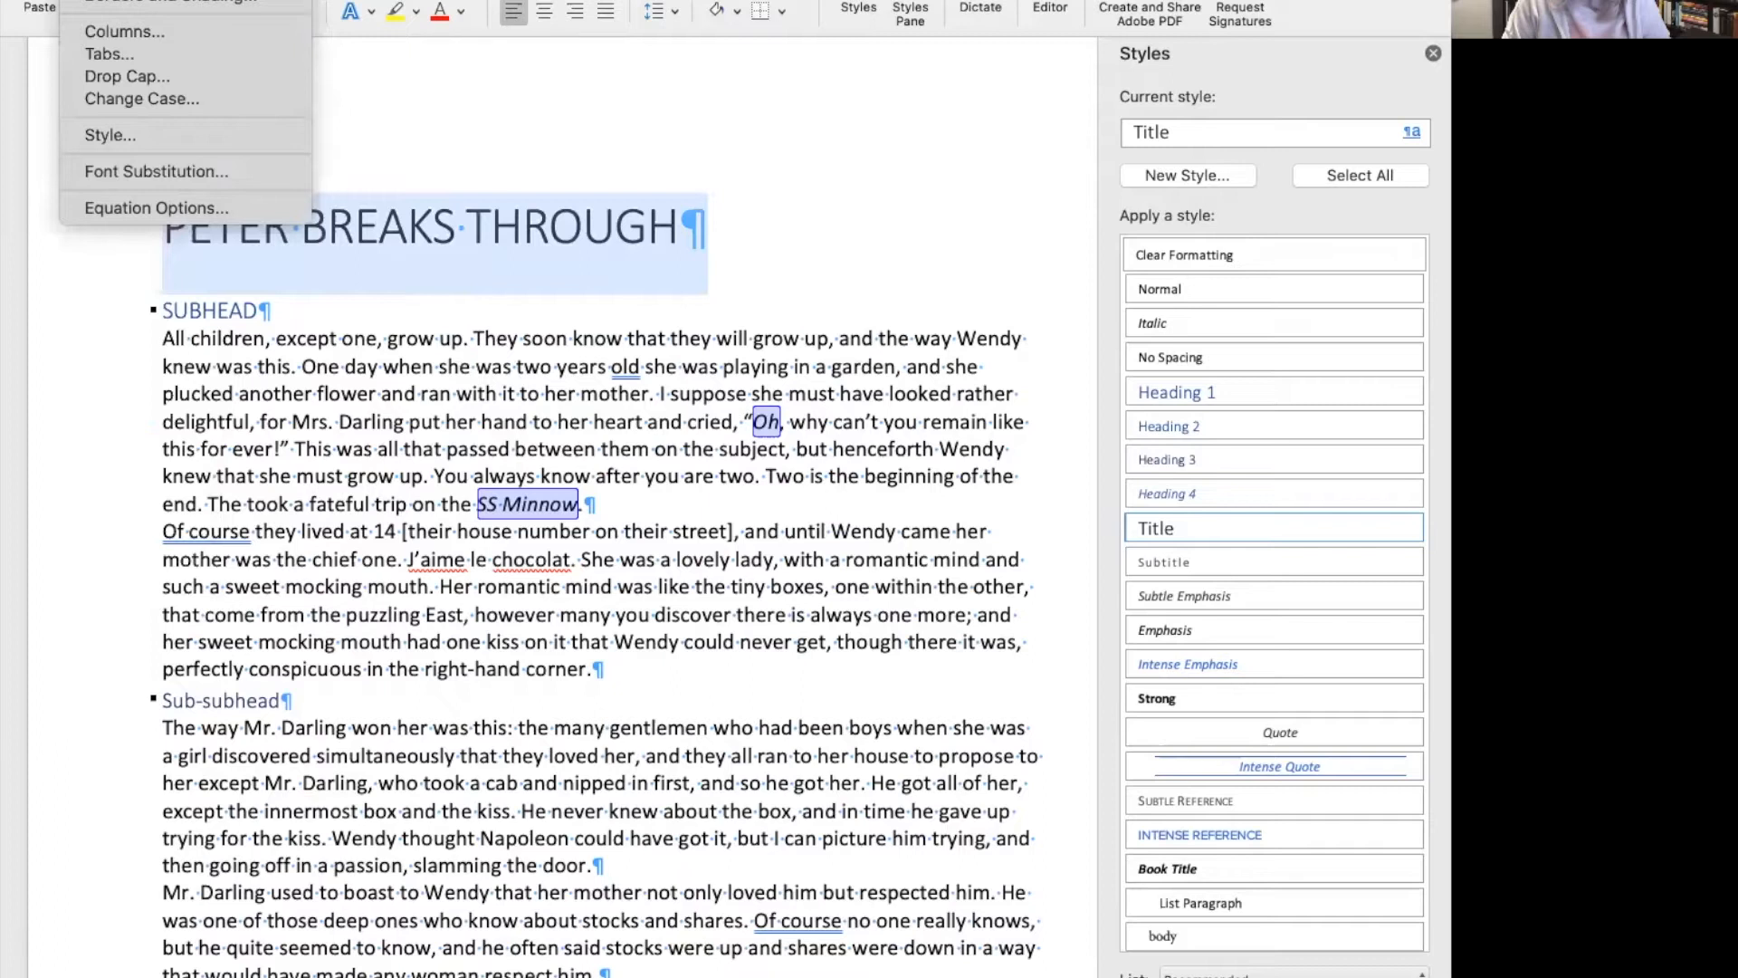
{"action": "left_click", "coordinate": [113, 0]}
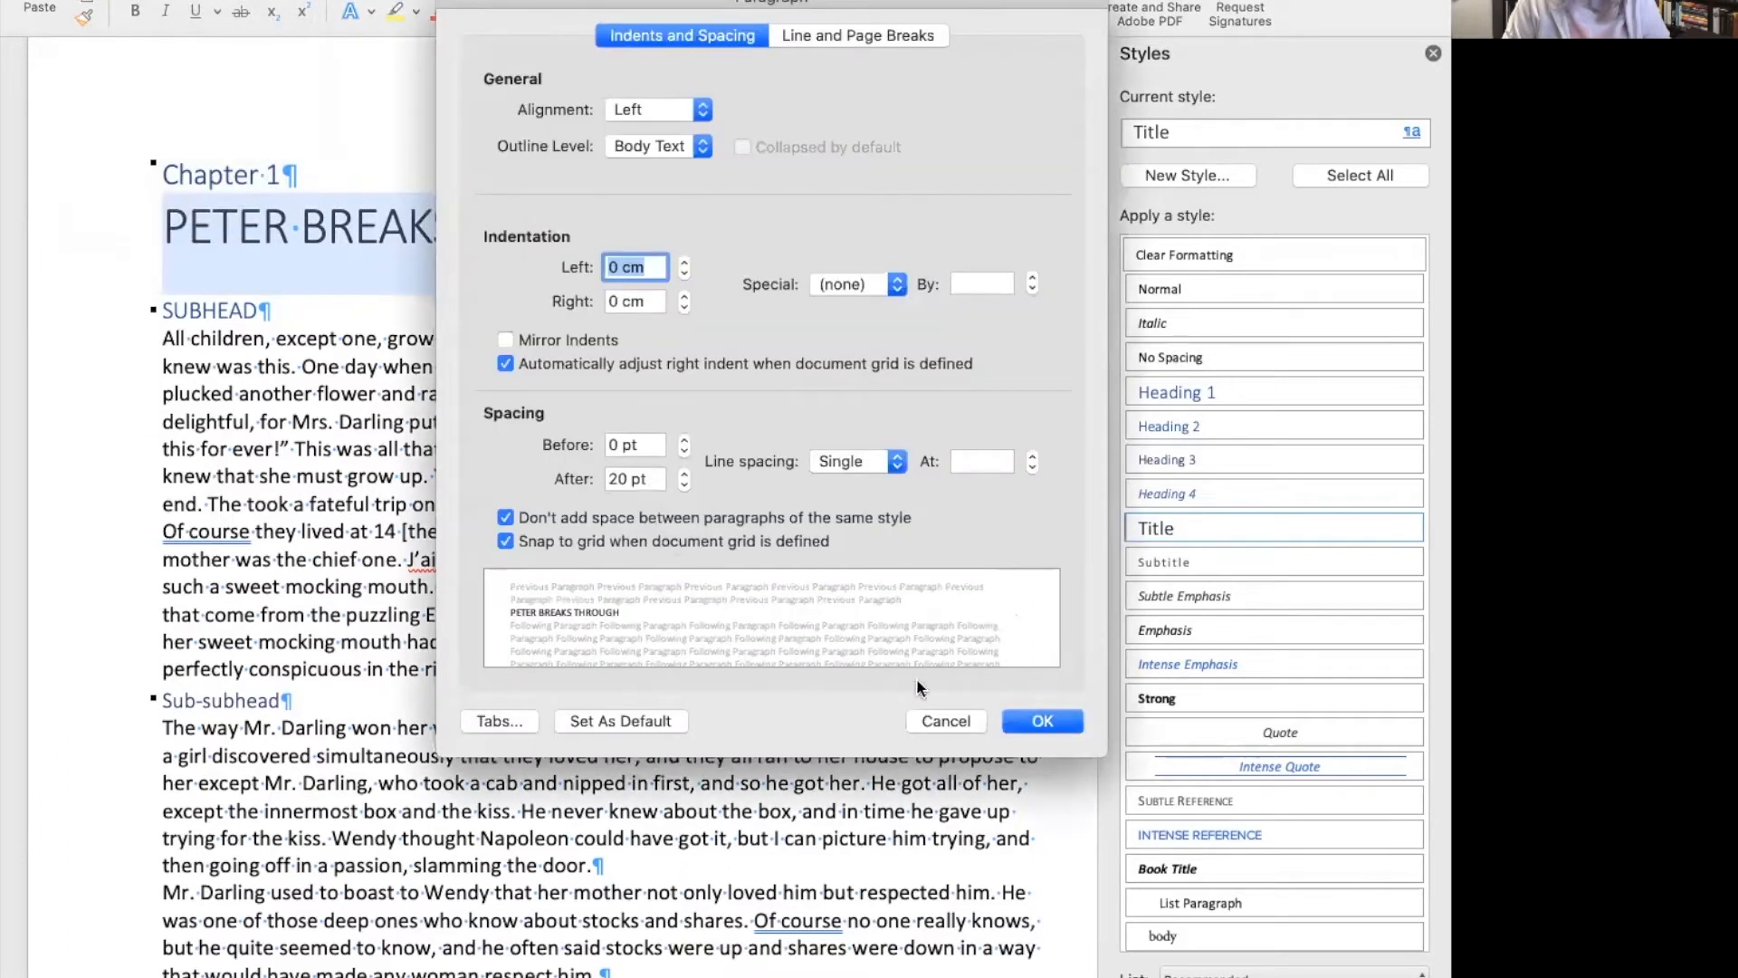
{"action": "left_click", "coordinate": [957, 722]}
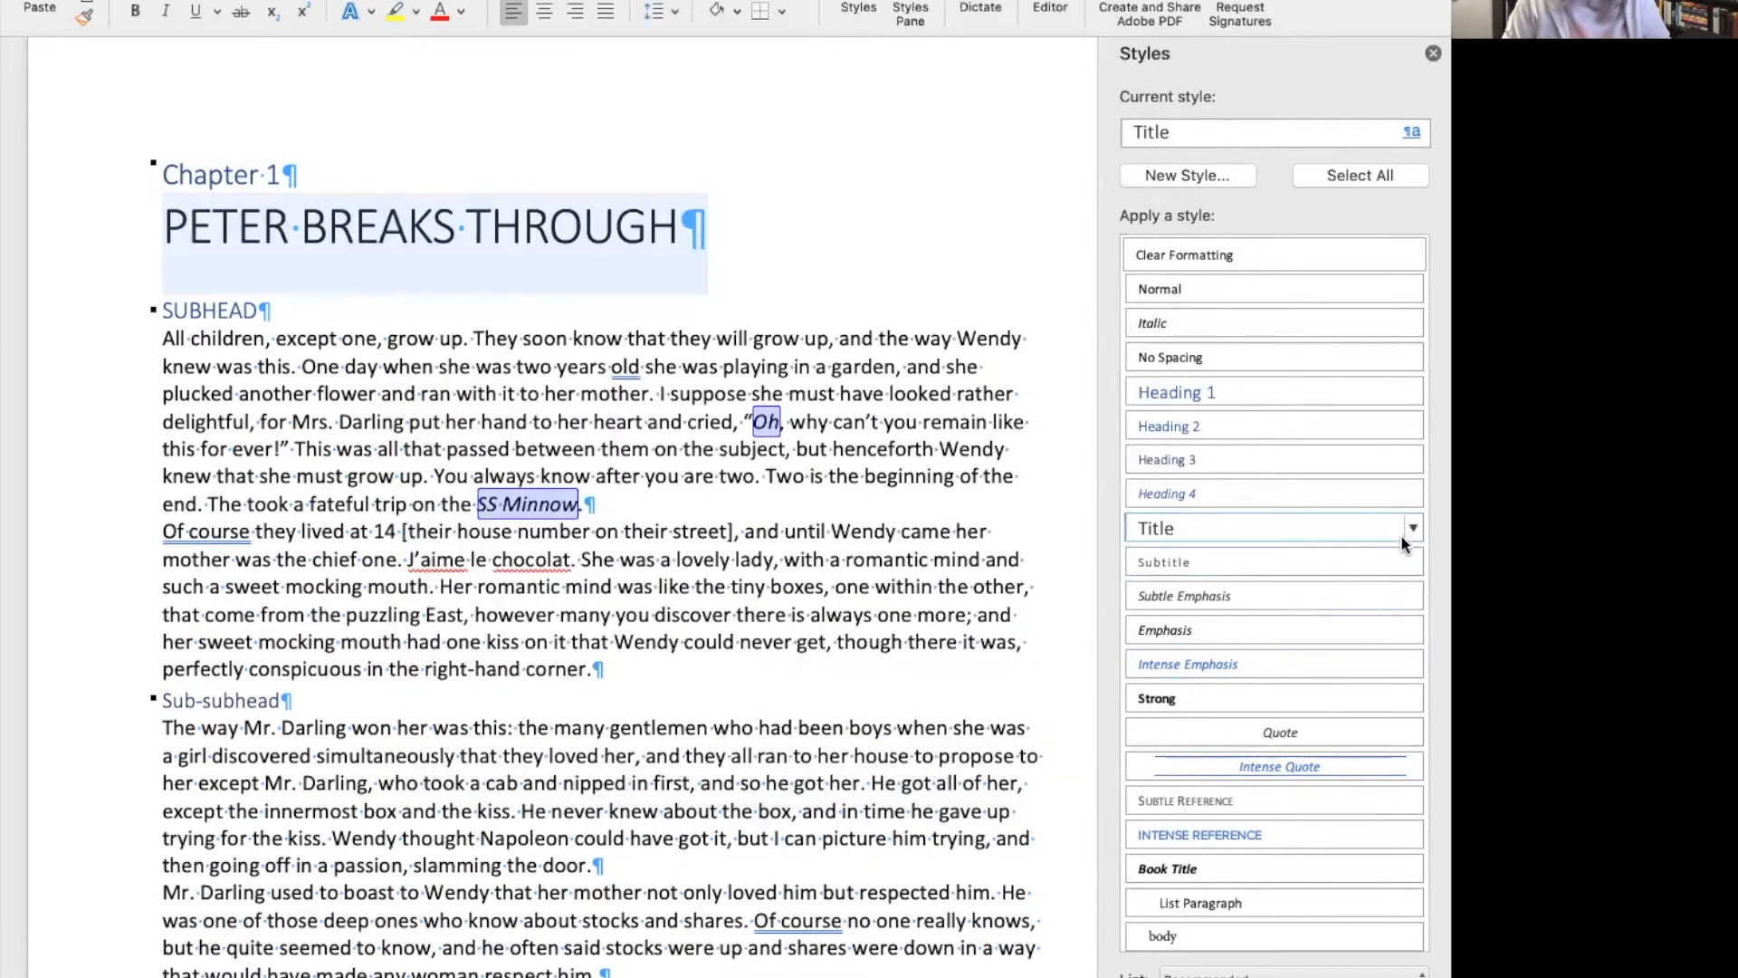
{"action": "left_click", "coordinate": [1413, 530]}
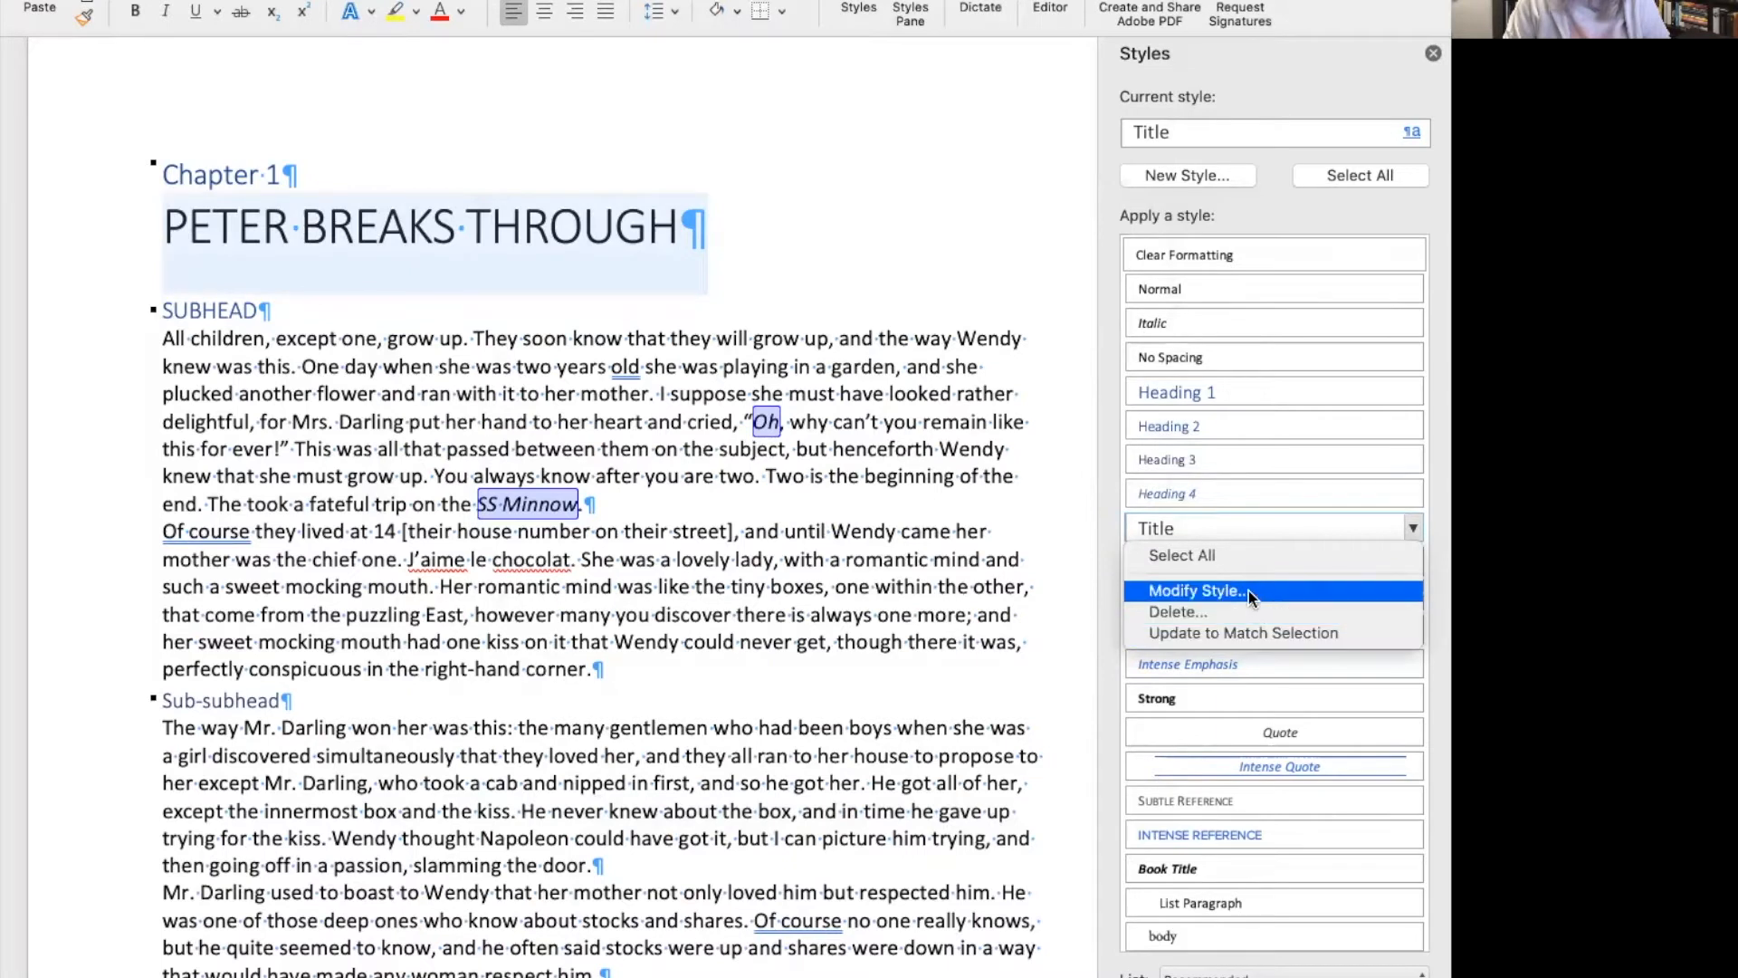
{"action": "left_click", "coordinate": [1173, 590]}
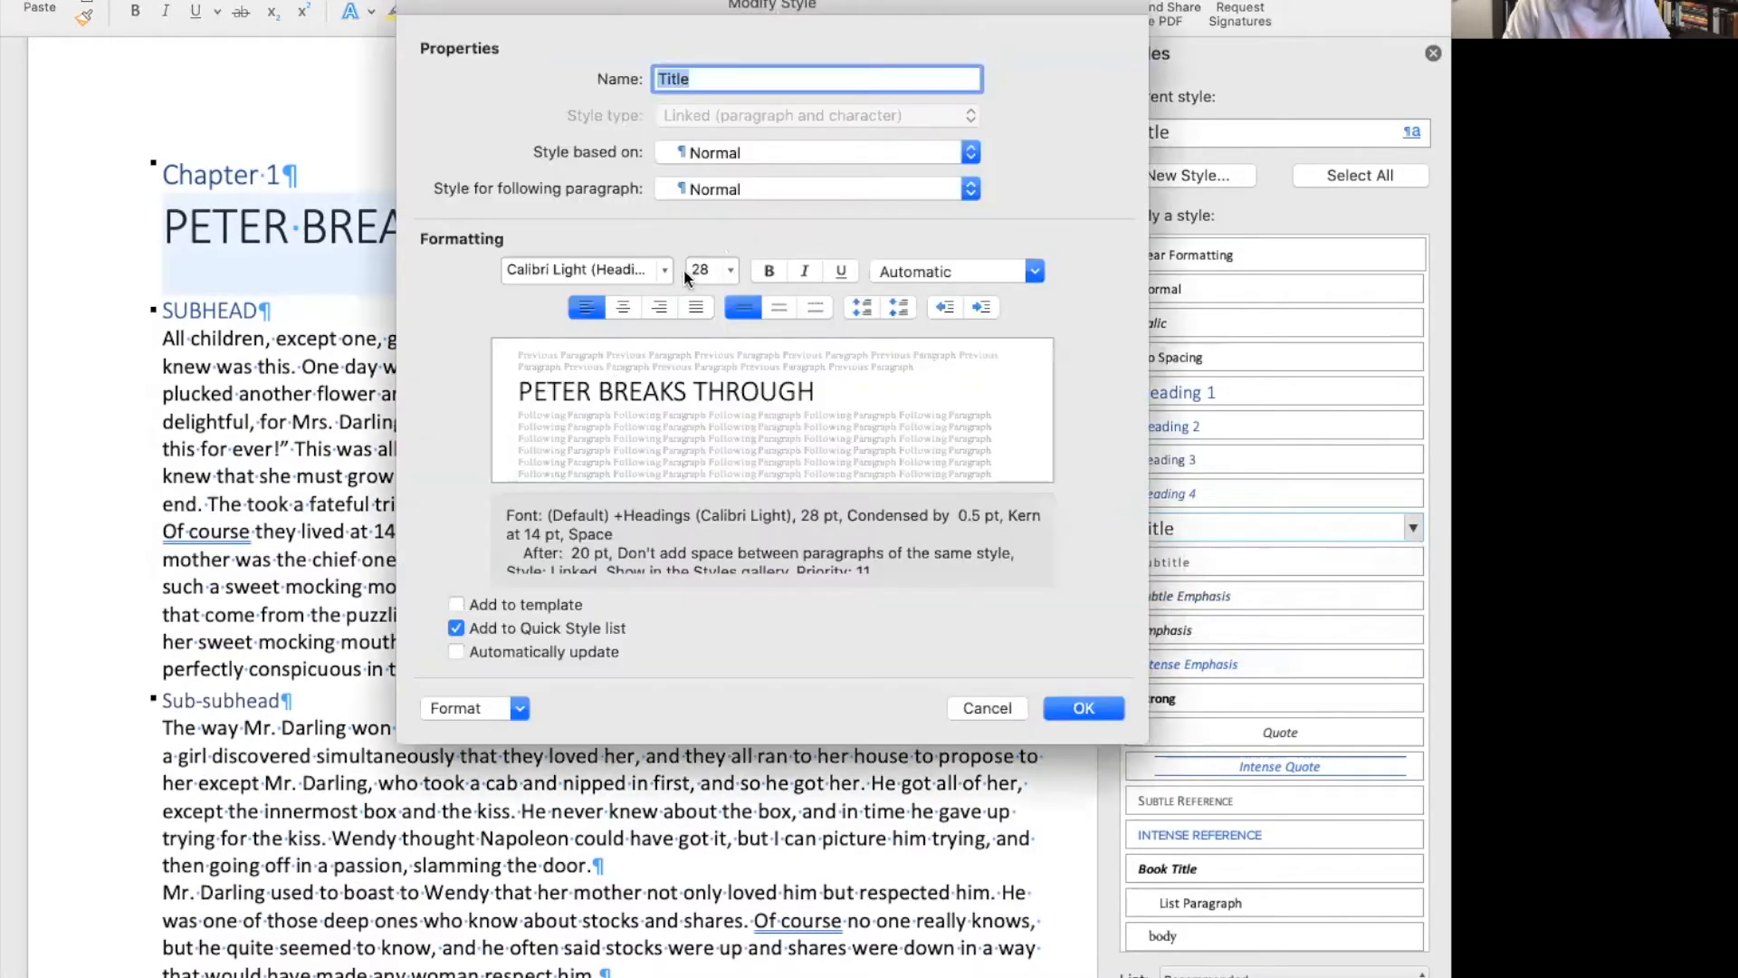
{"action": "left_click", "coordinate": [1015, 707]}
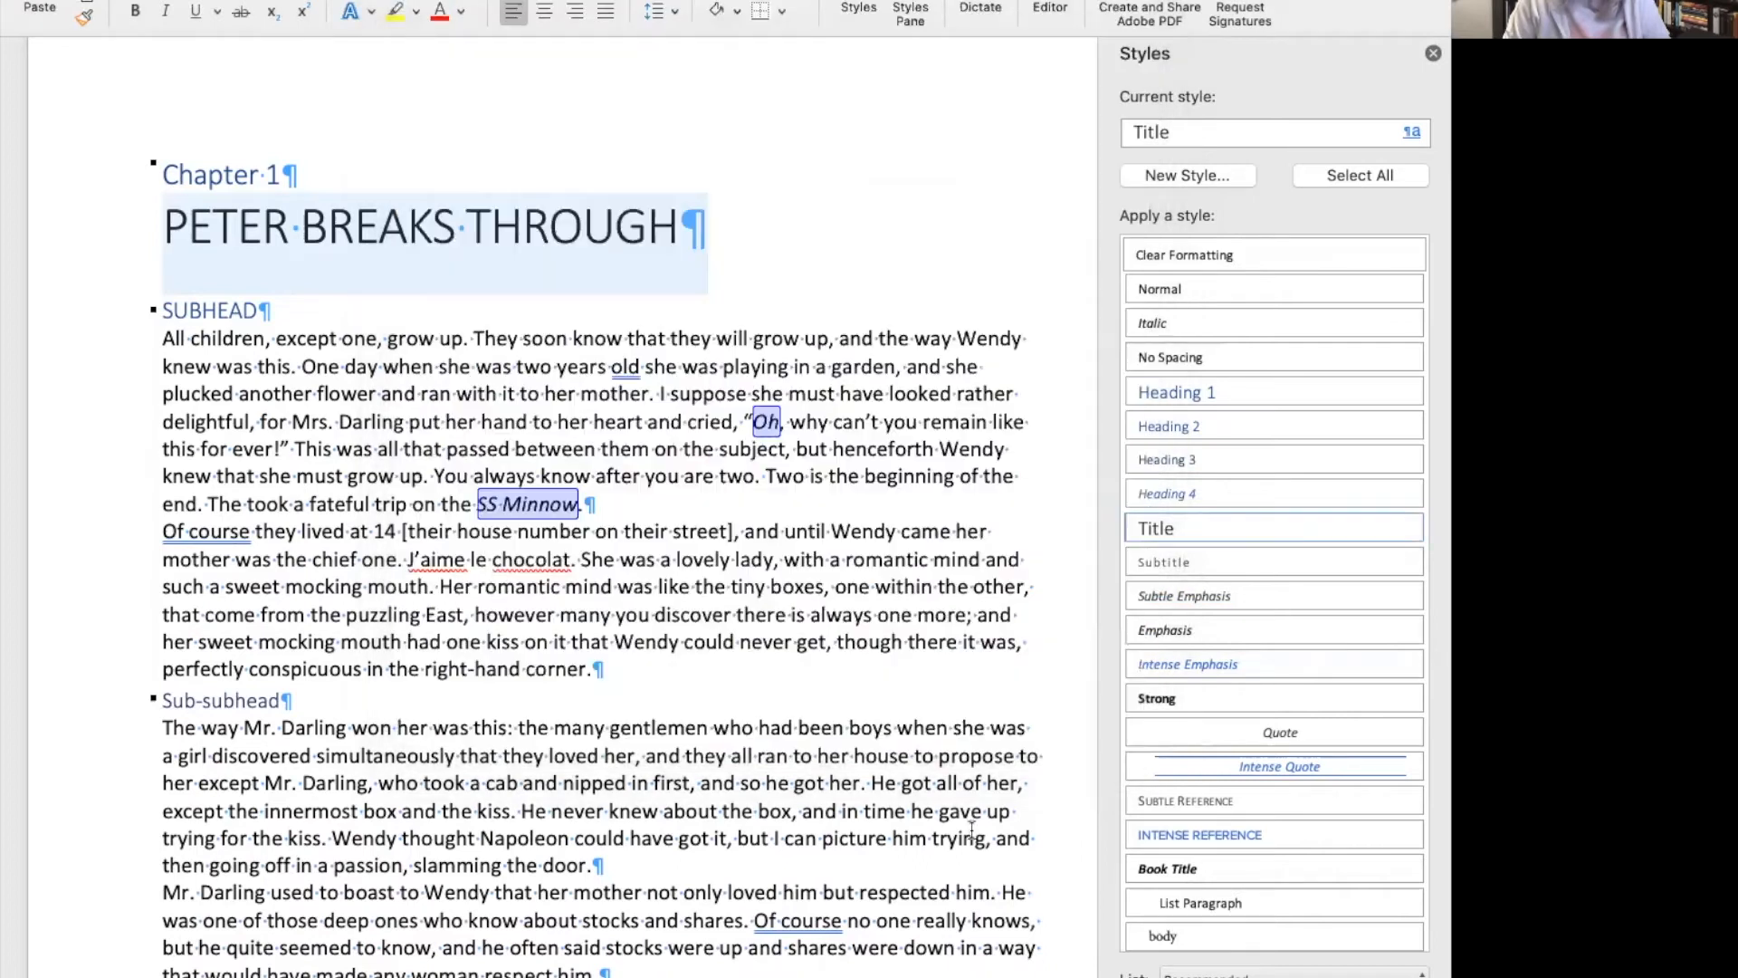
Set the SUBHEAD line's spacing after to 6 pt and update the Heading 2 style to match it.
{"action": "left_click", "coordinate": [236, 310]}
{"action": "left_click", "coordinate": [210, 300]}
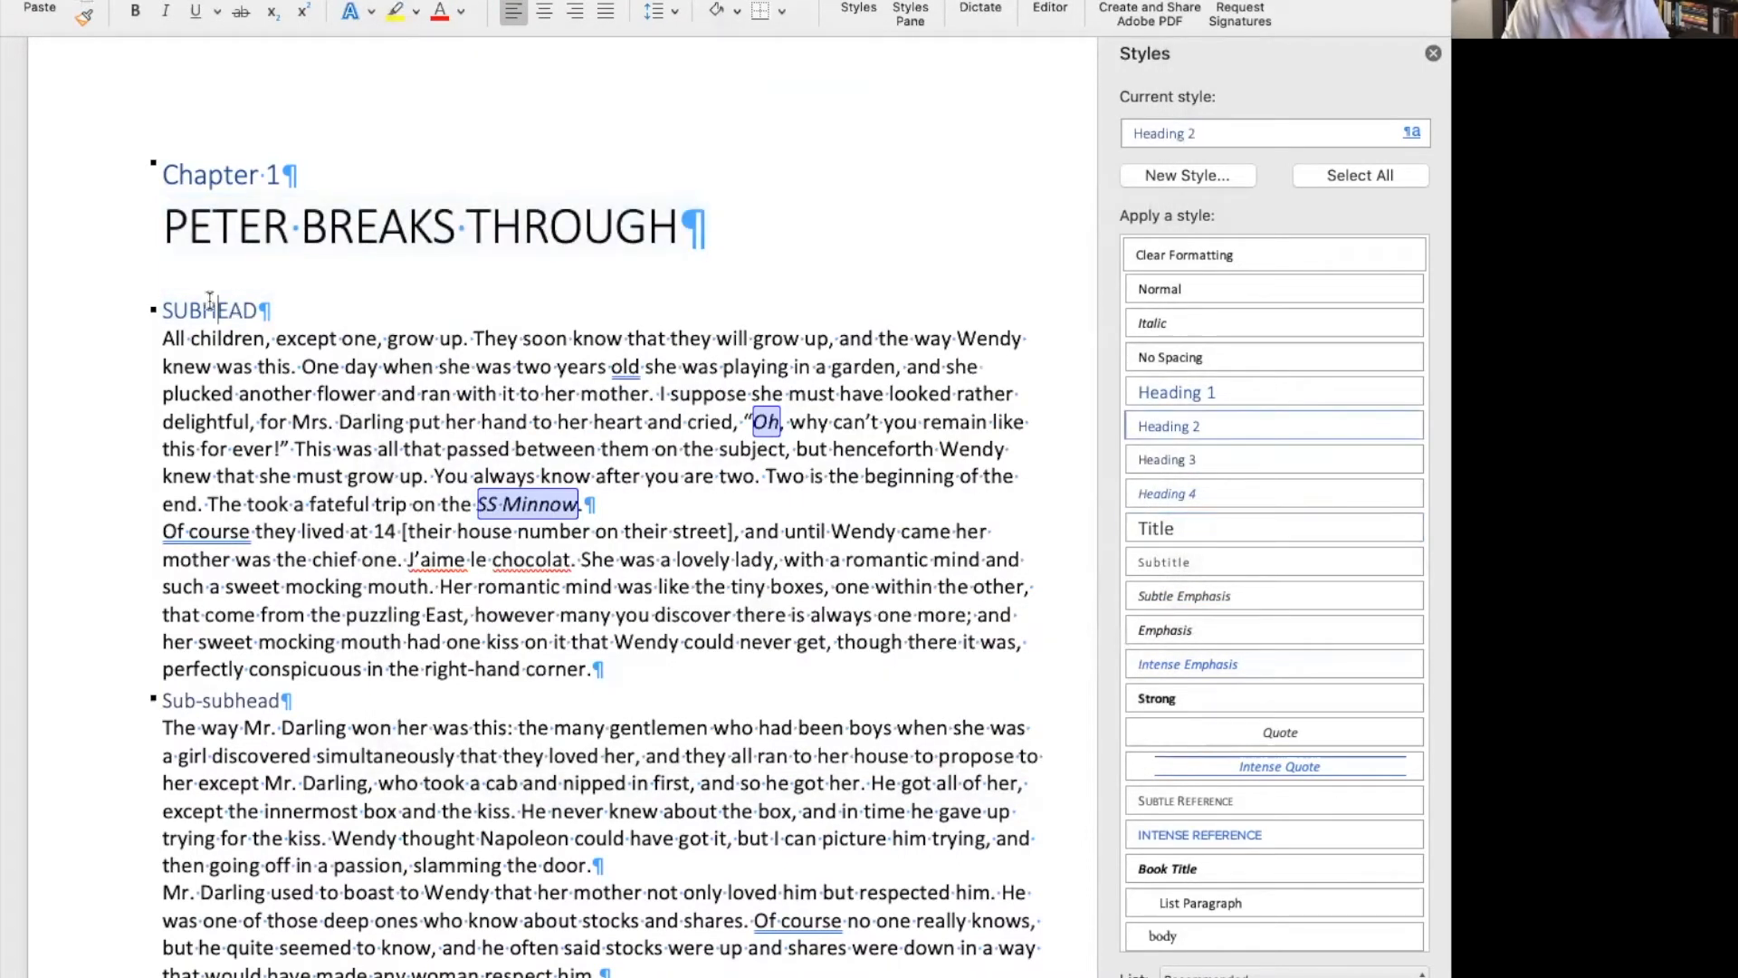
{"action": "triple_click", "coordinate": [210, 306]}
{"action": "left_click", "coordinate": [89, 0]}
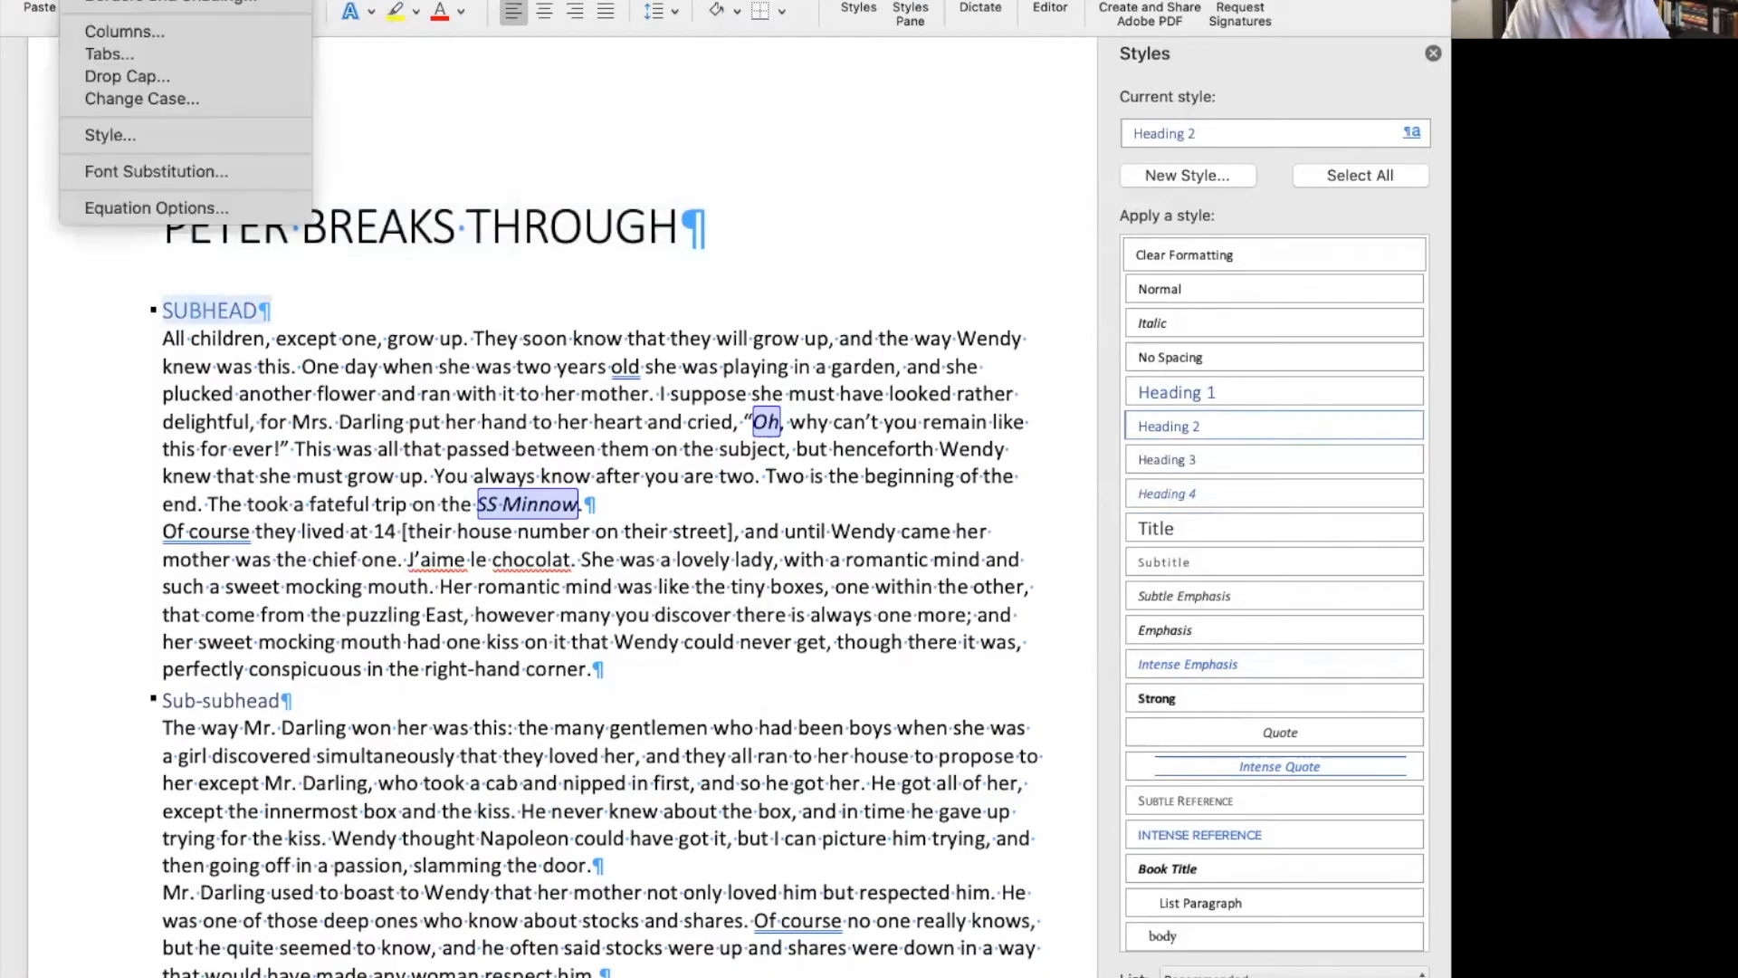
{"action": "left_click", "coordinate": [118, 0]}
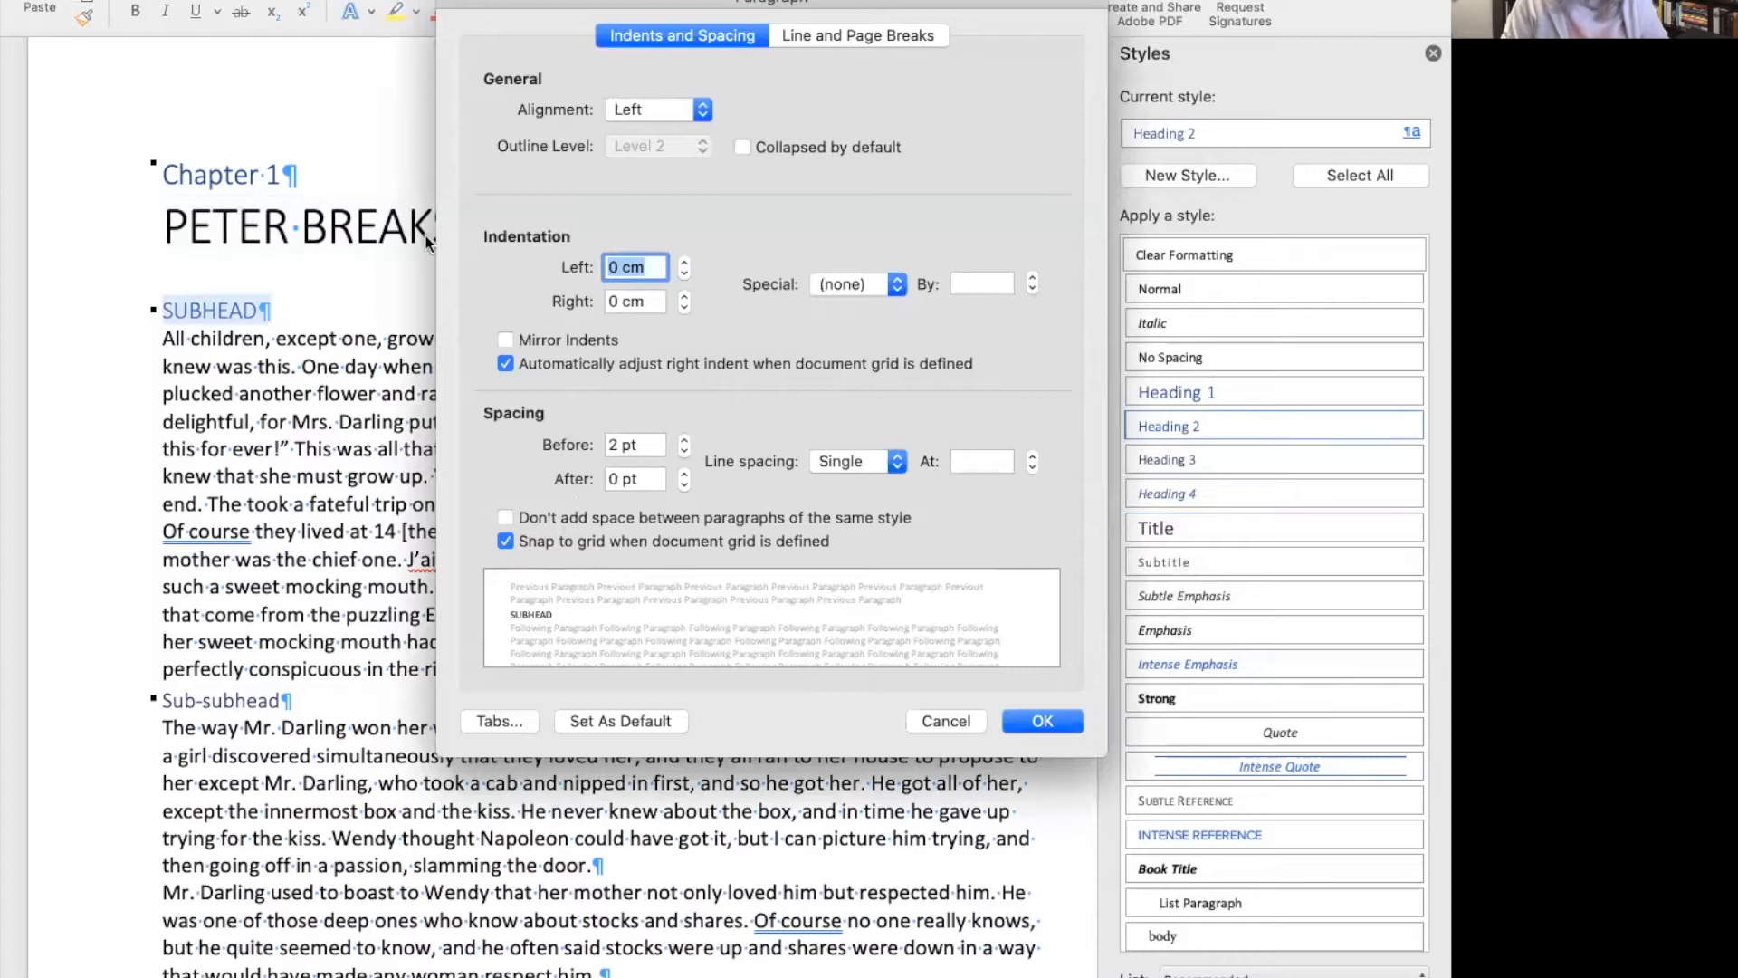
{"action": "left_click", "coordinate": [611, 479]}
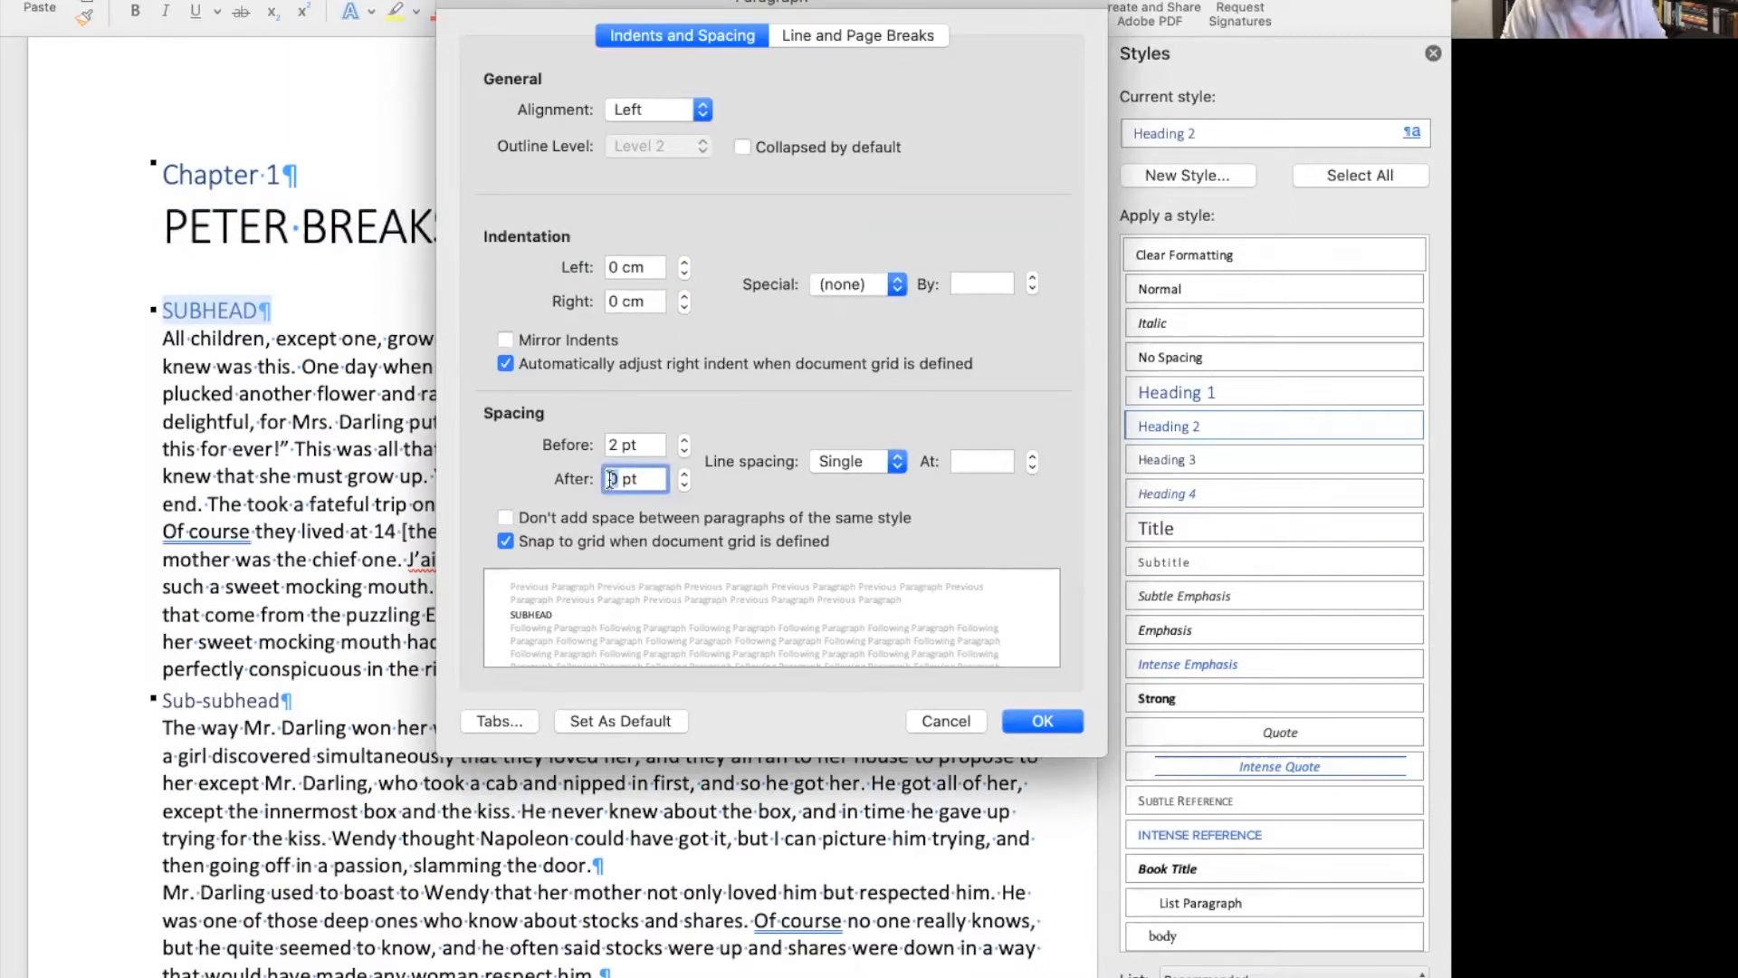
{"action": "key", "text": "BackSpace"}
{"action": "type", "text": "6"}
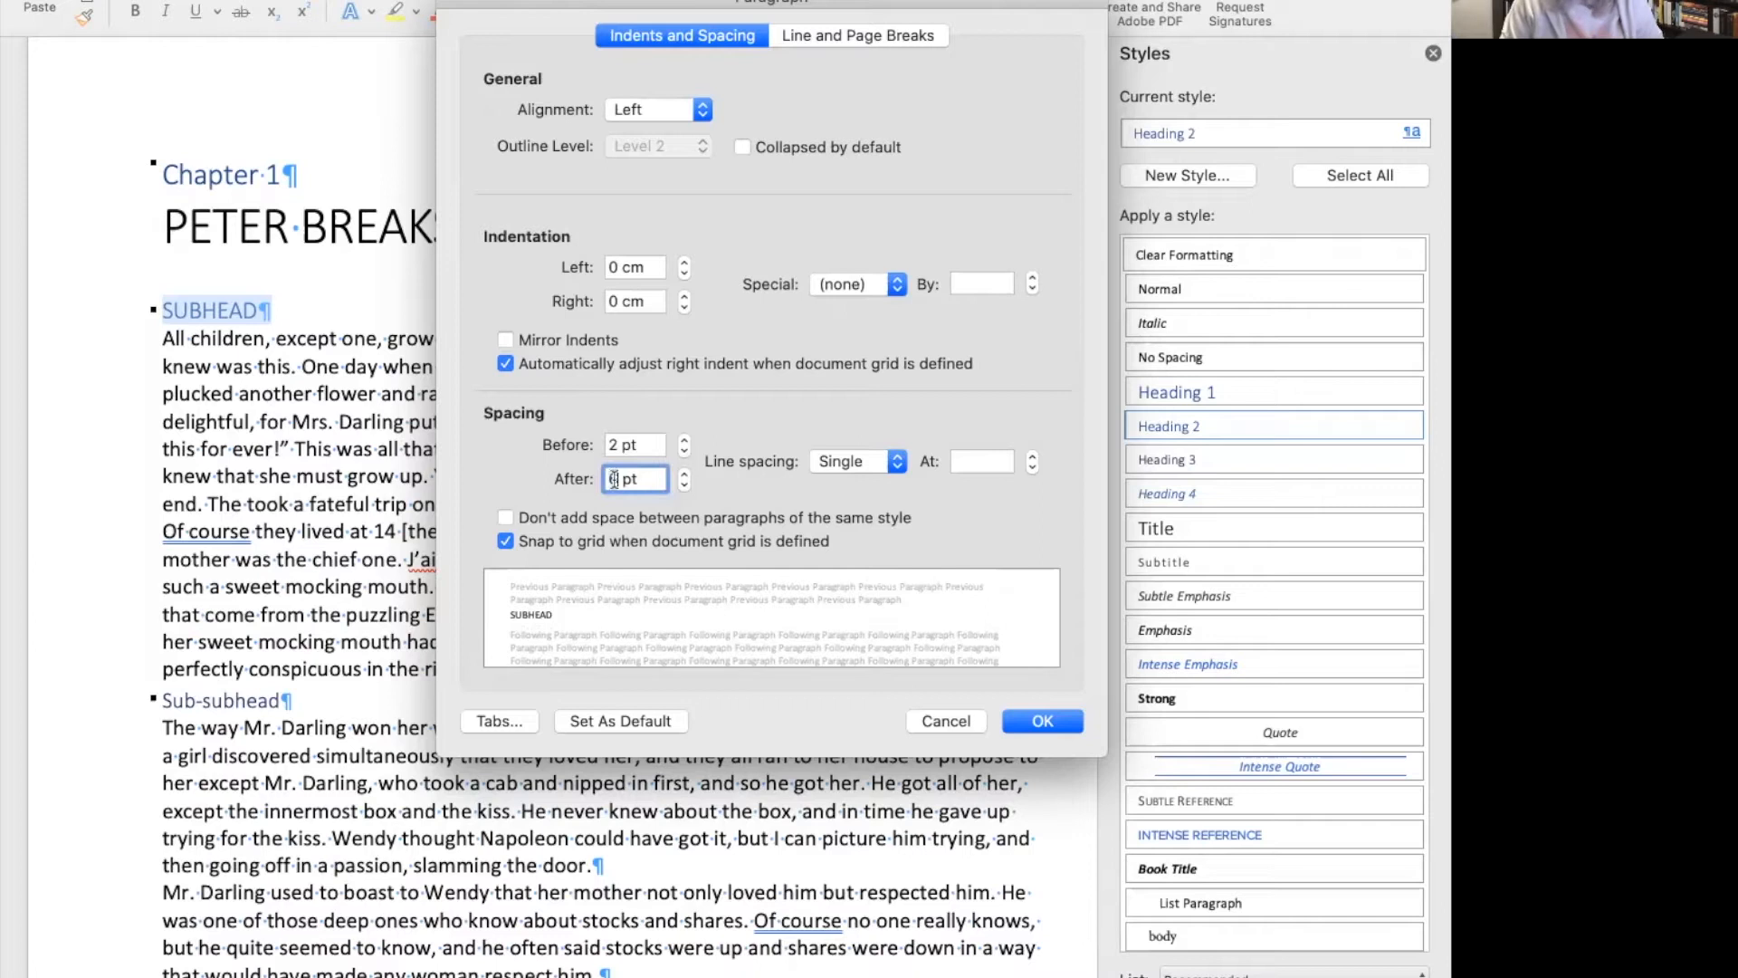
{"action": "left_click", "coordinate": [1041, 720]}
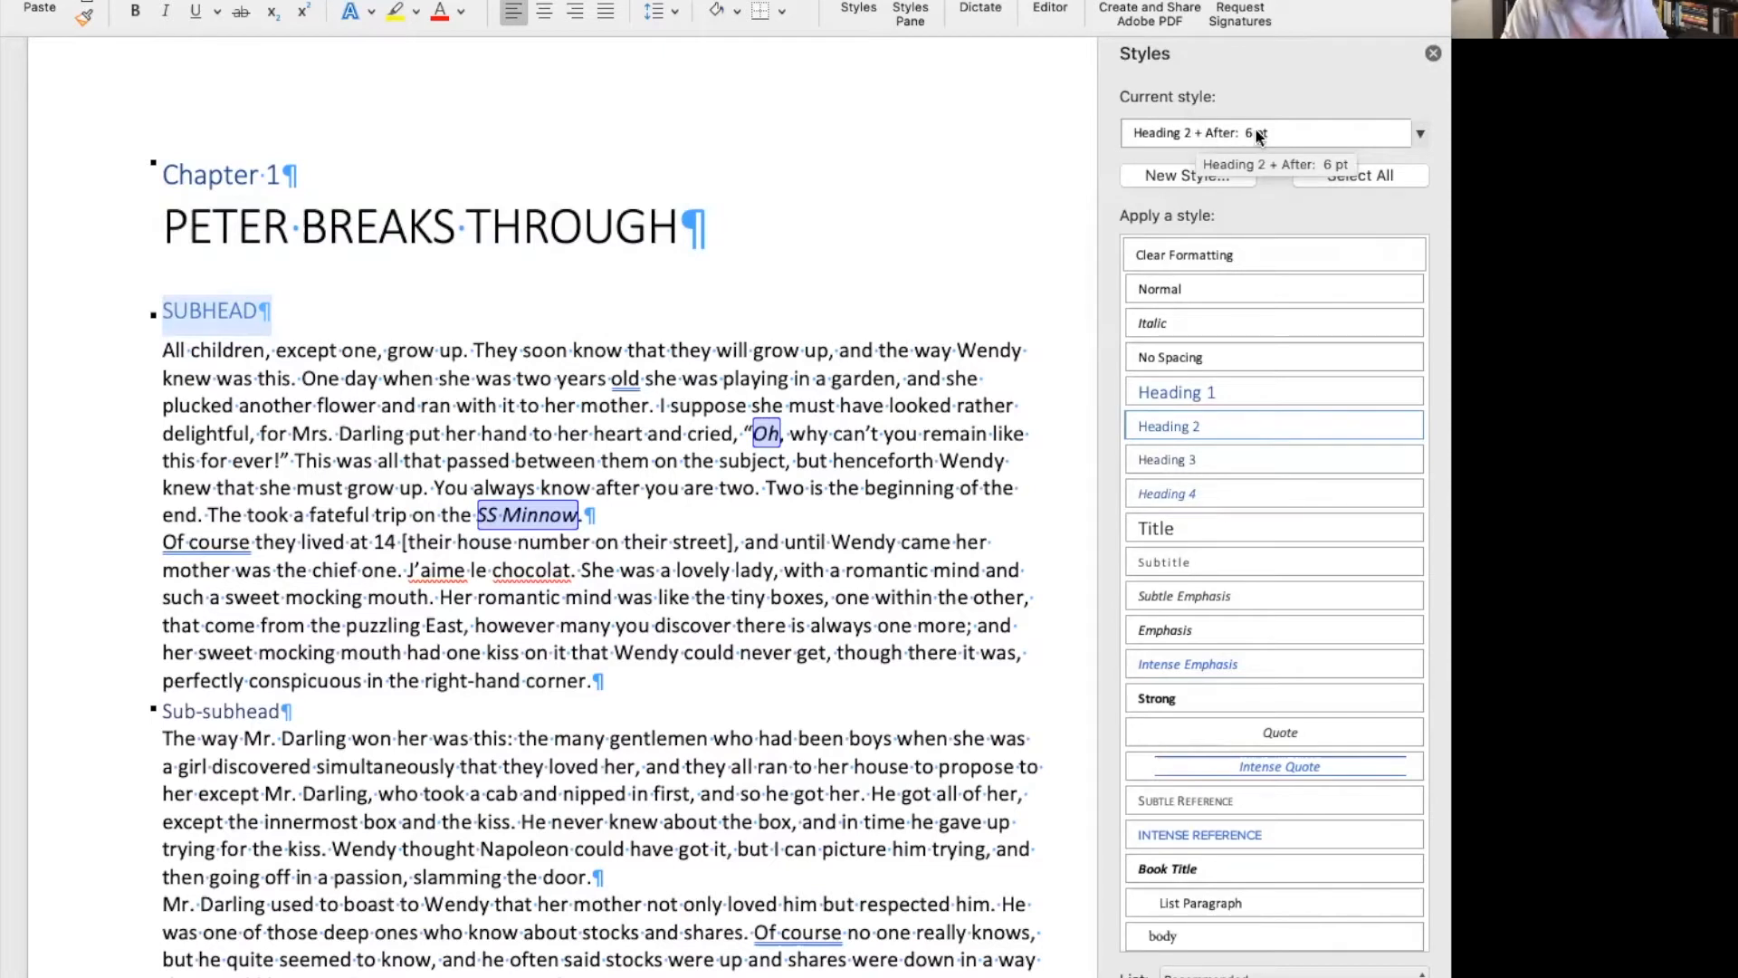
{"action": "left_click", "coordinate": [1411, 428]}
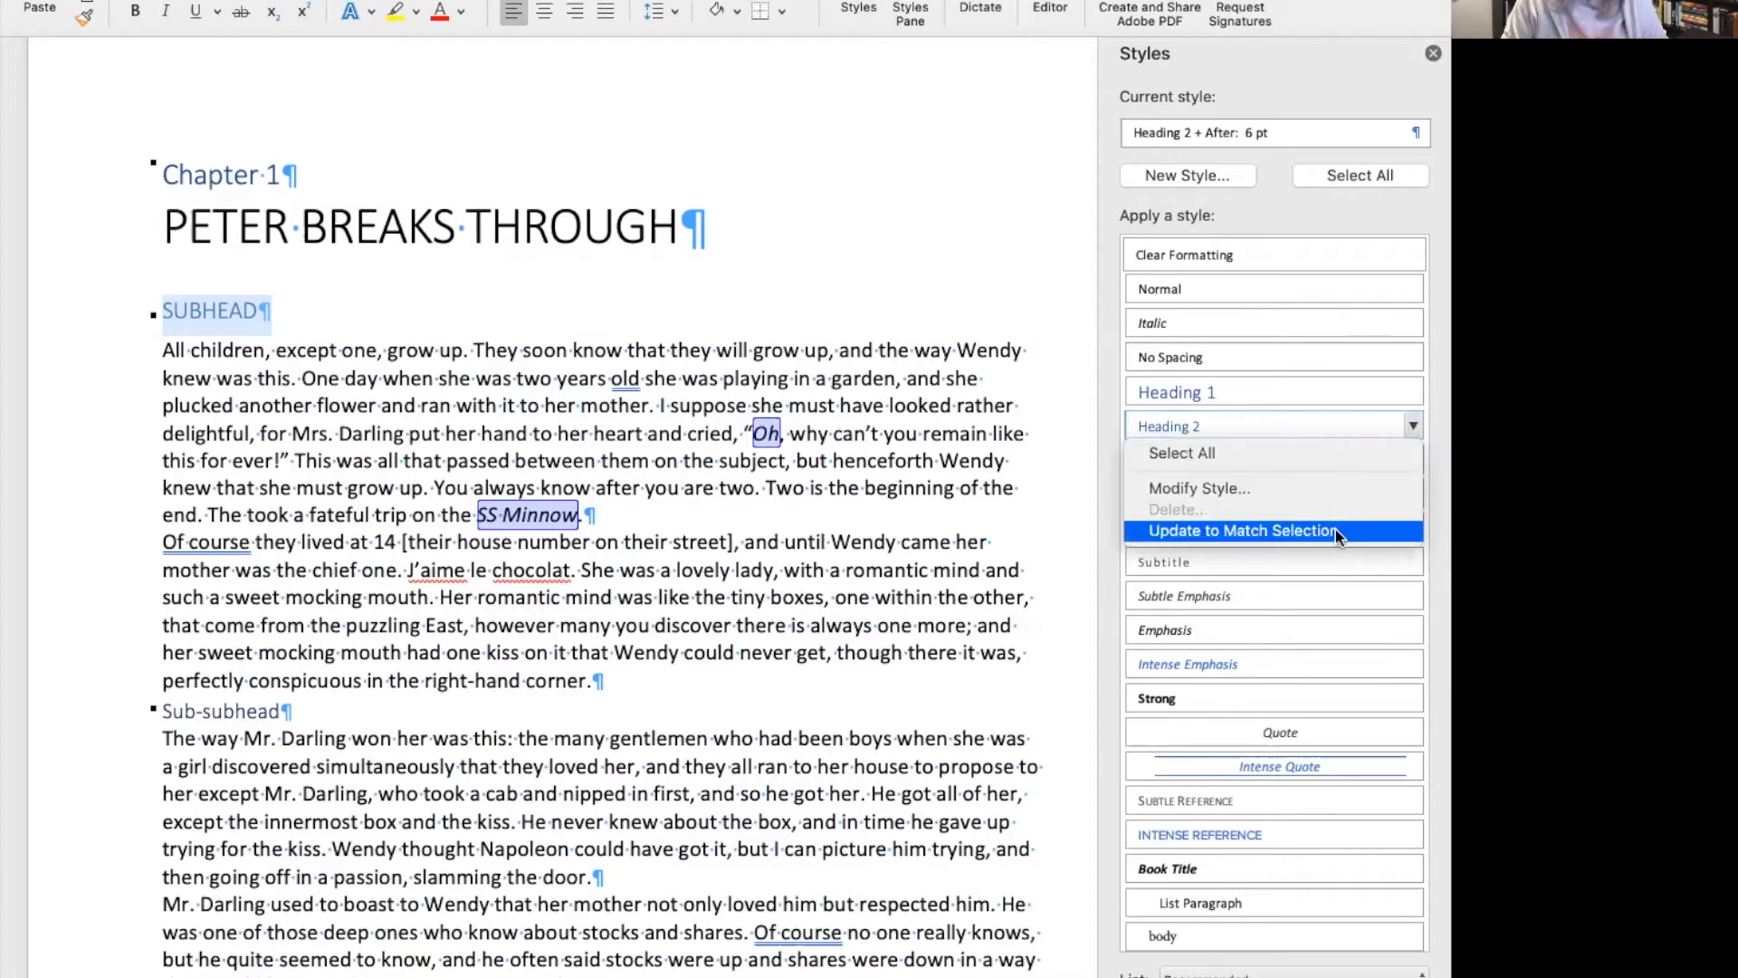
{"action": "left_click", "coordinate": [1334, 529]}
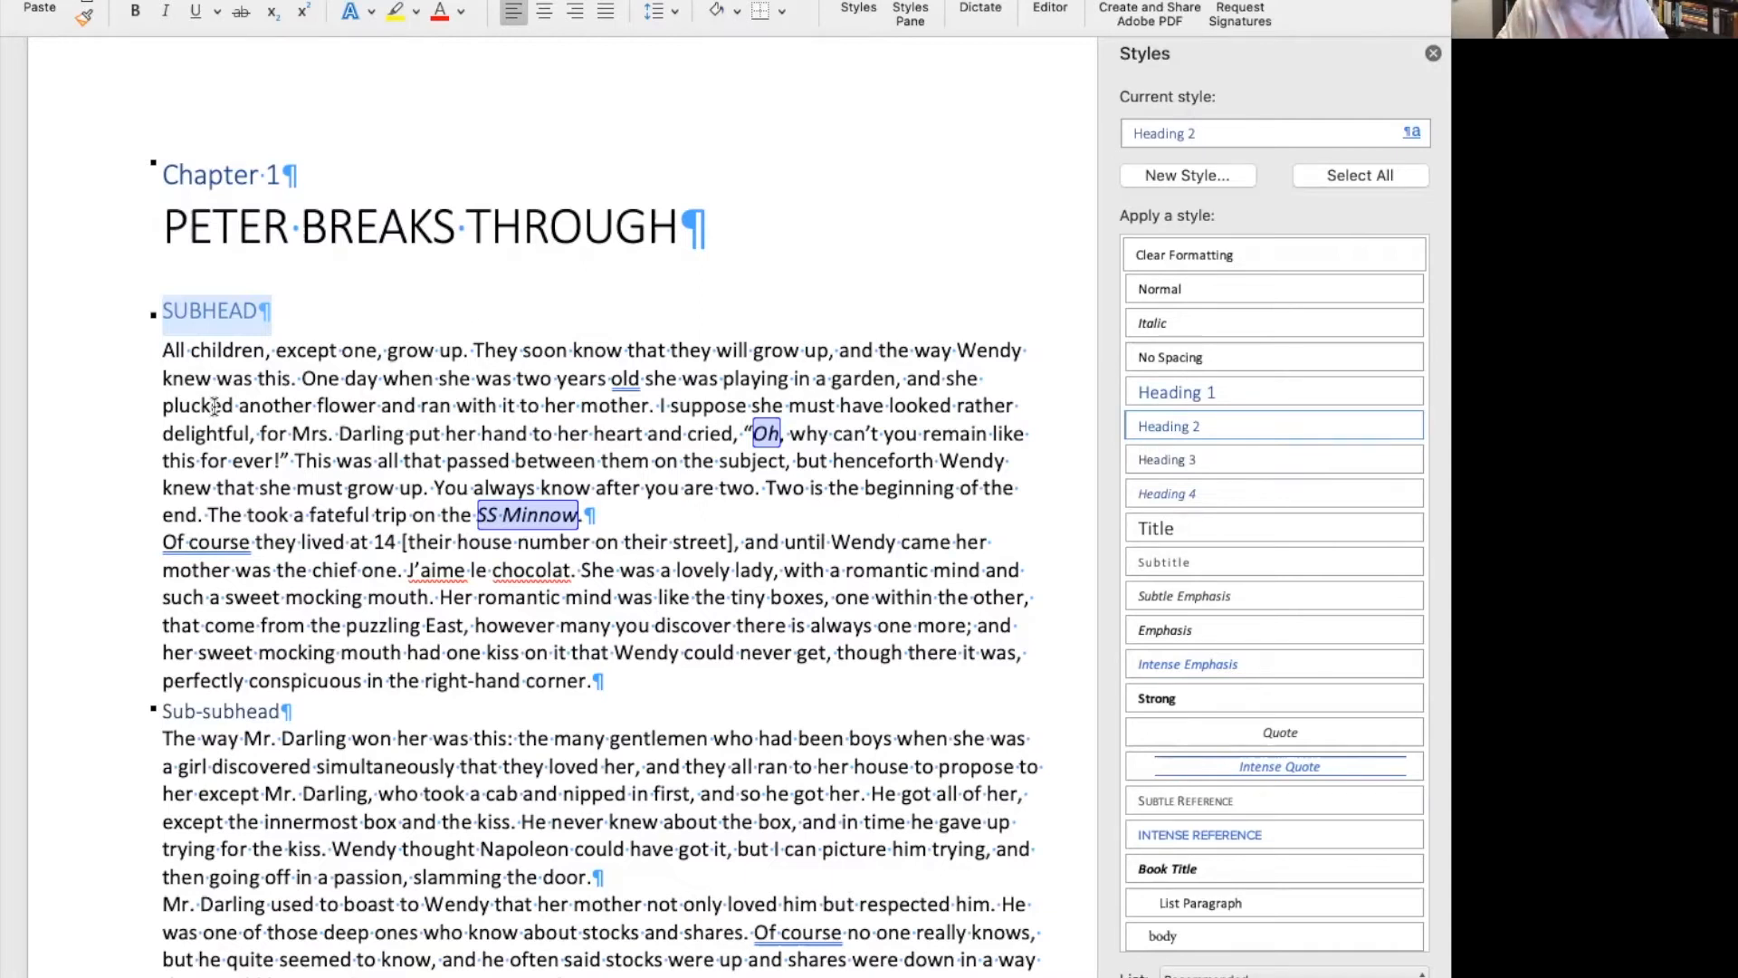
Set the Sub-subhead line's spacing to 18 pt before and 6 pt after, and update the Heading 3 style to match it.
{"action": "left_click", "coordinate": [233, 710]}
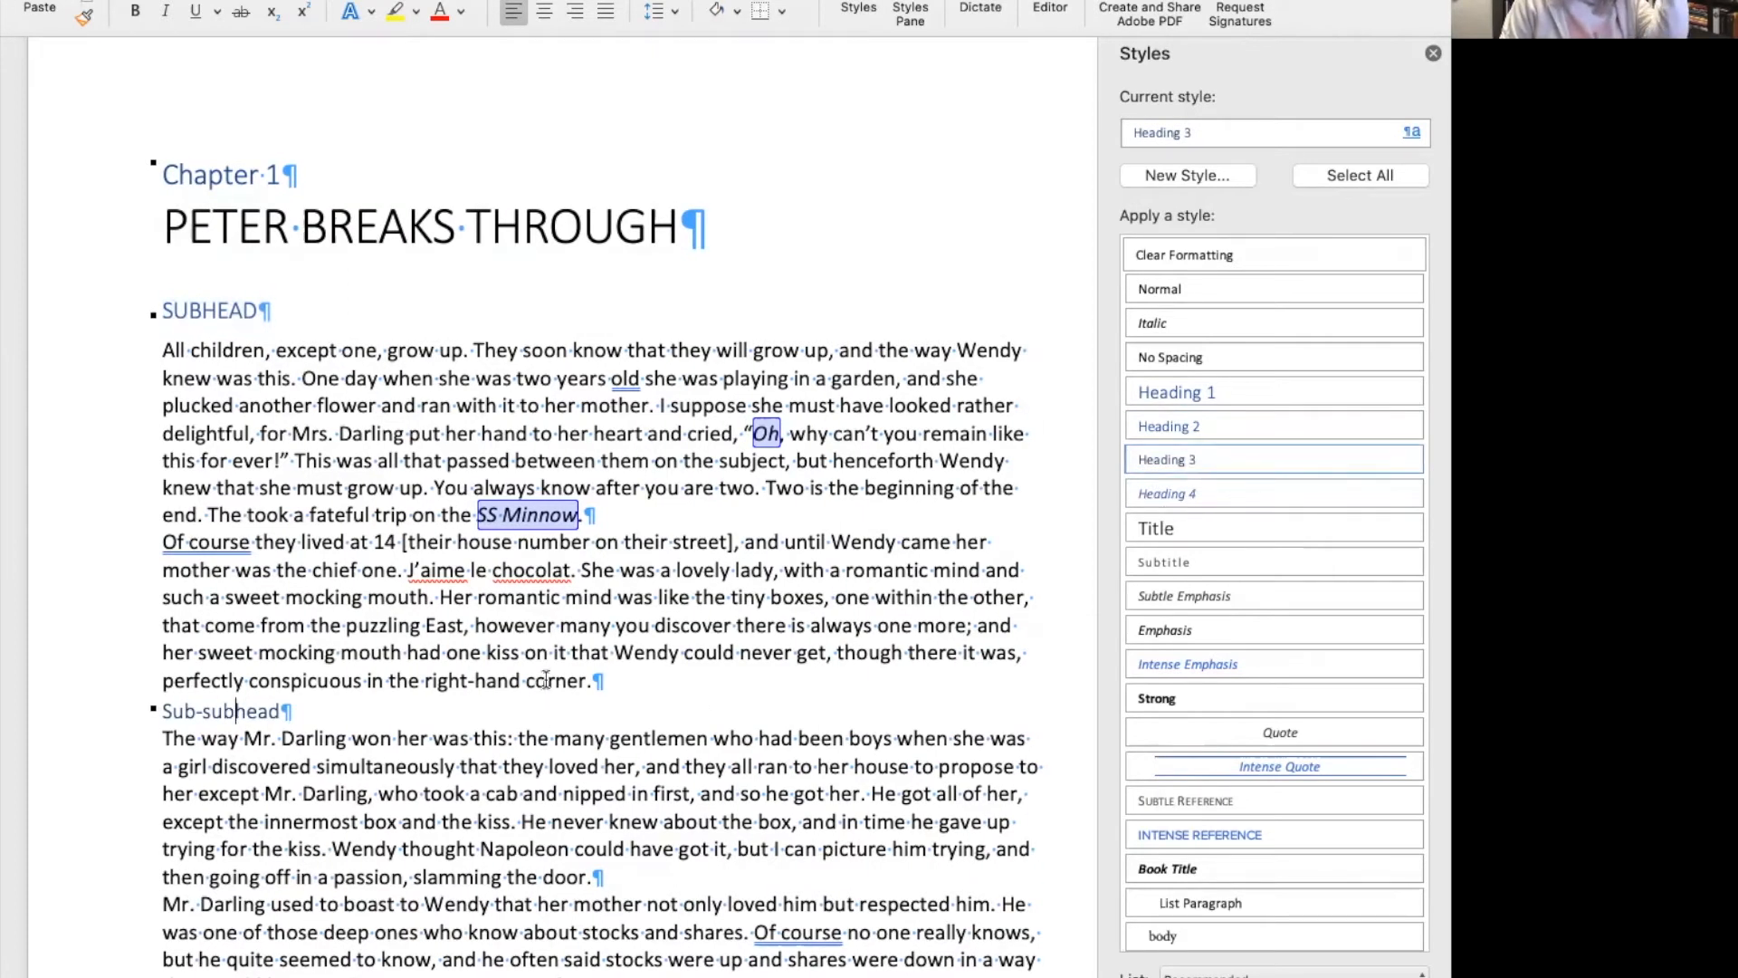
{"action": "left_click", "coordinate": [86, 0]}
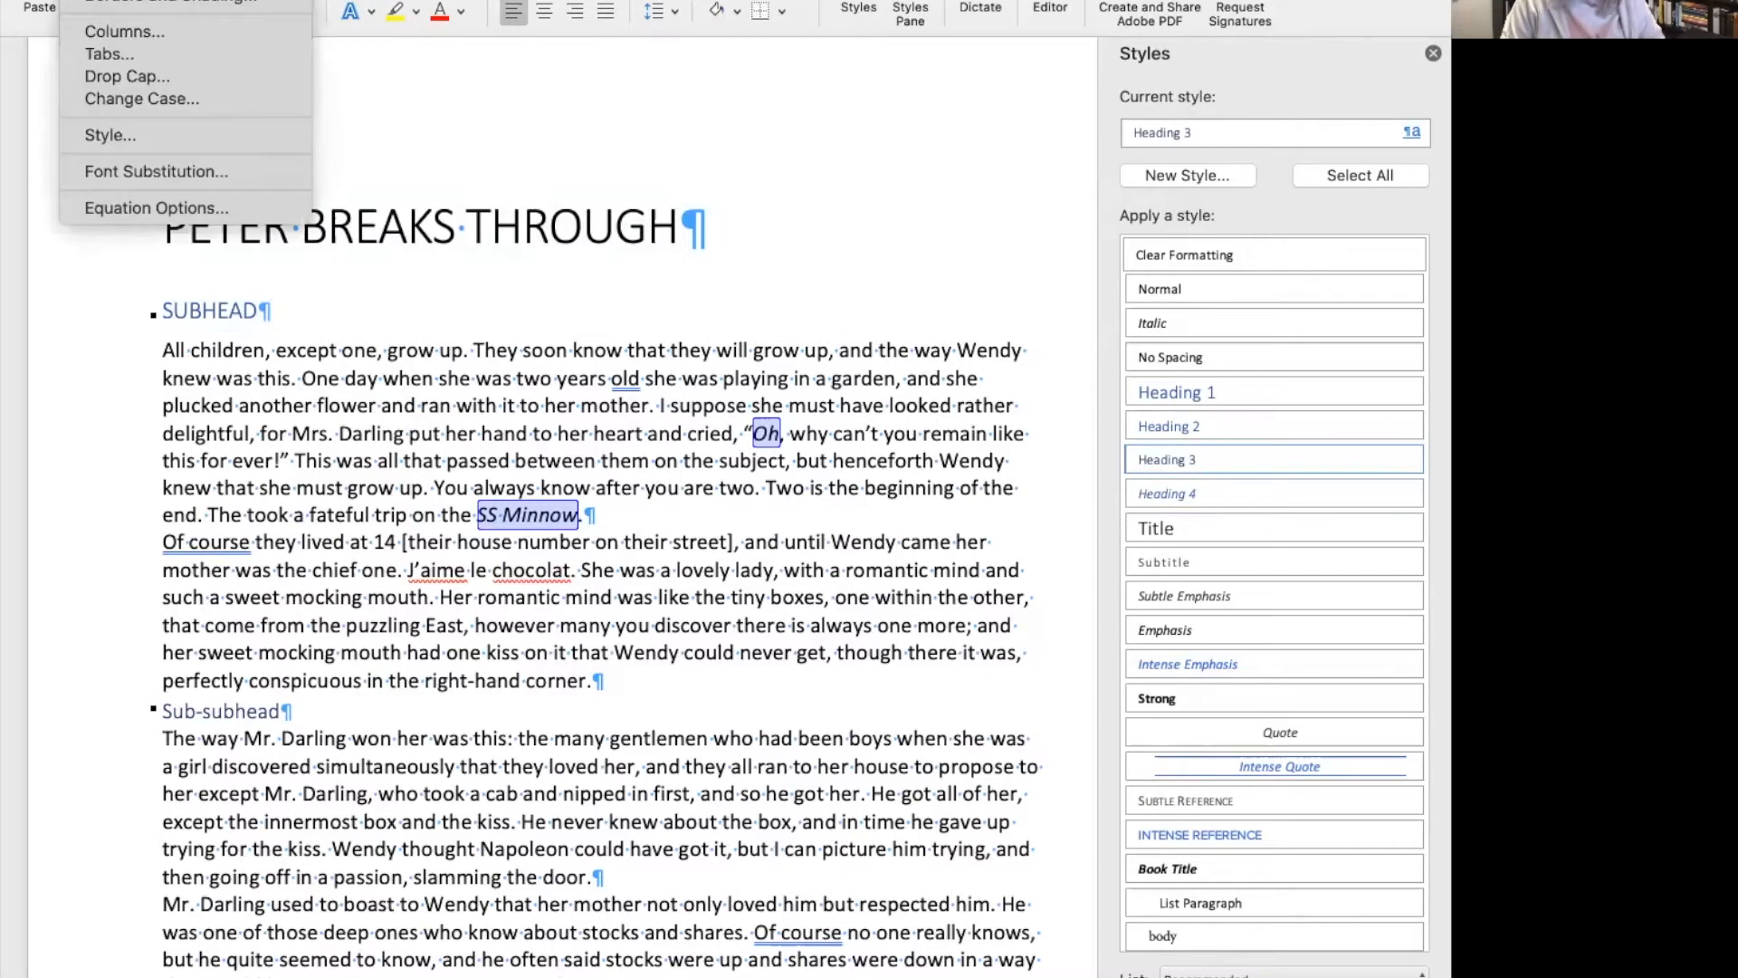
{"action": "left_click", "coordinate": [118, 0]}
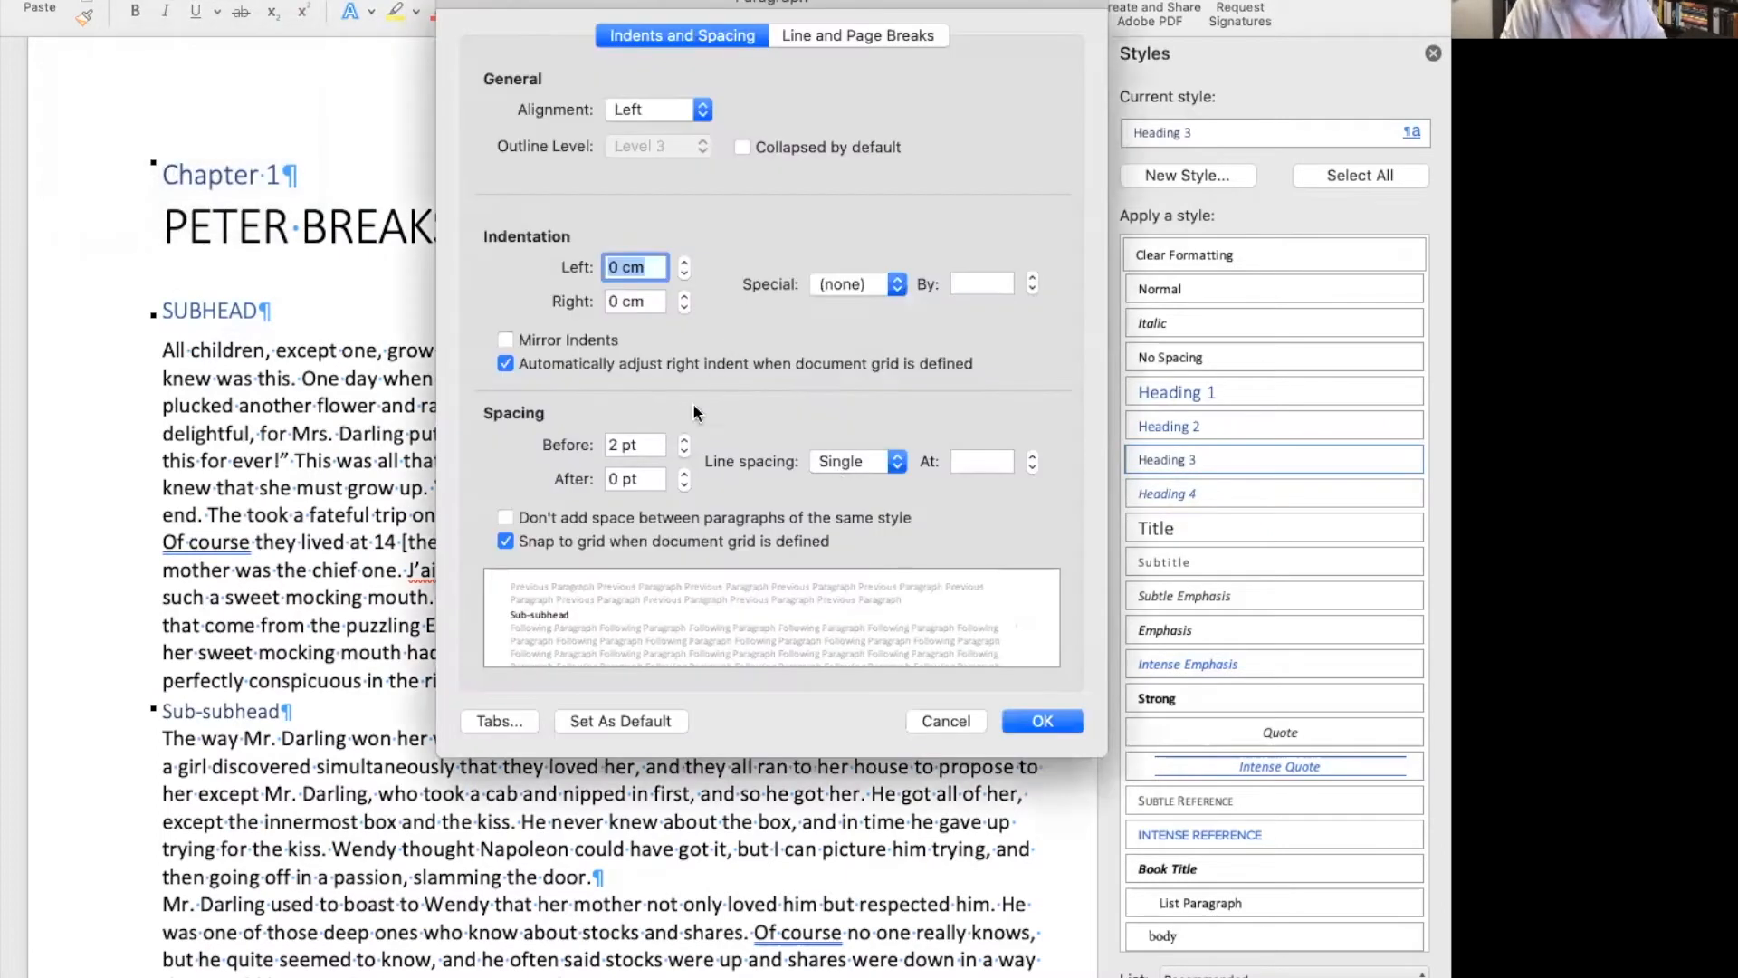
{"action": "left_click", "coordinate": [684, 439]}
{"action": "left_click", "coordinate": [685, 439]}
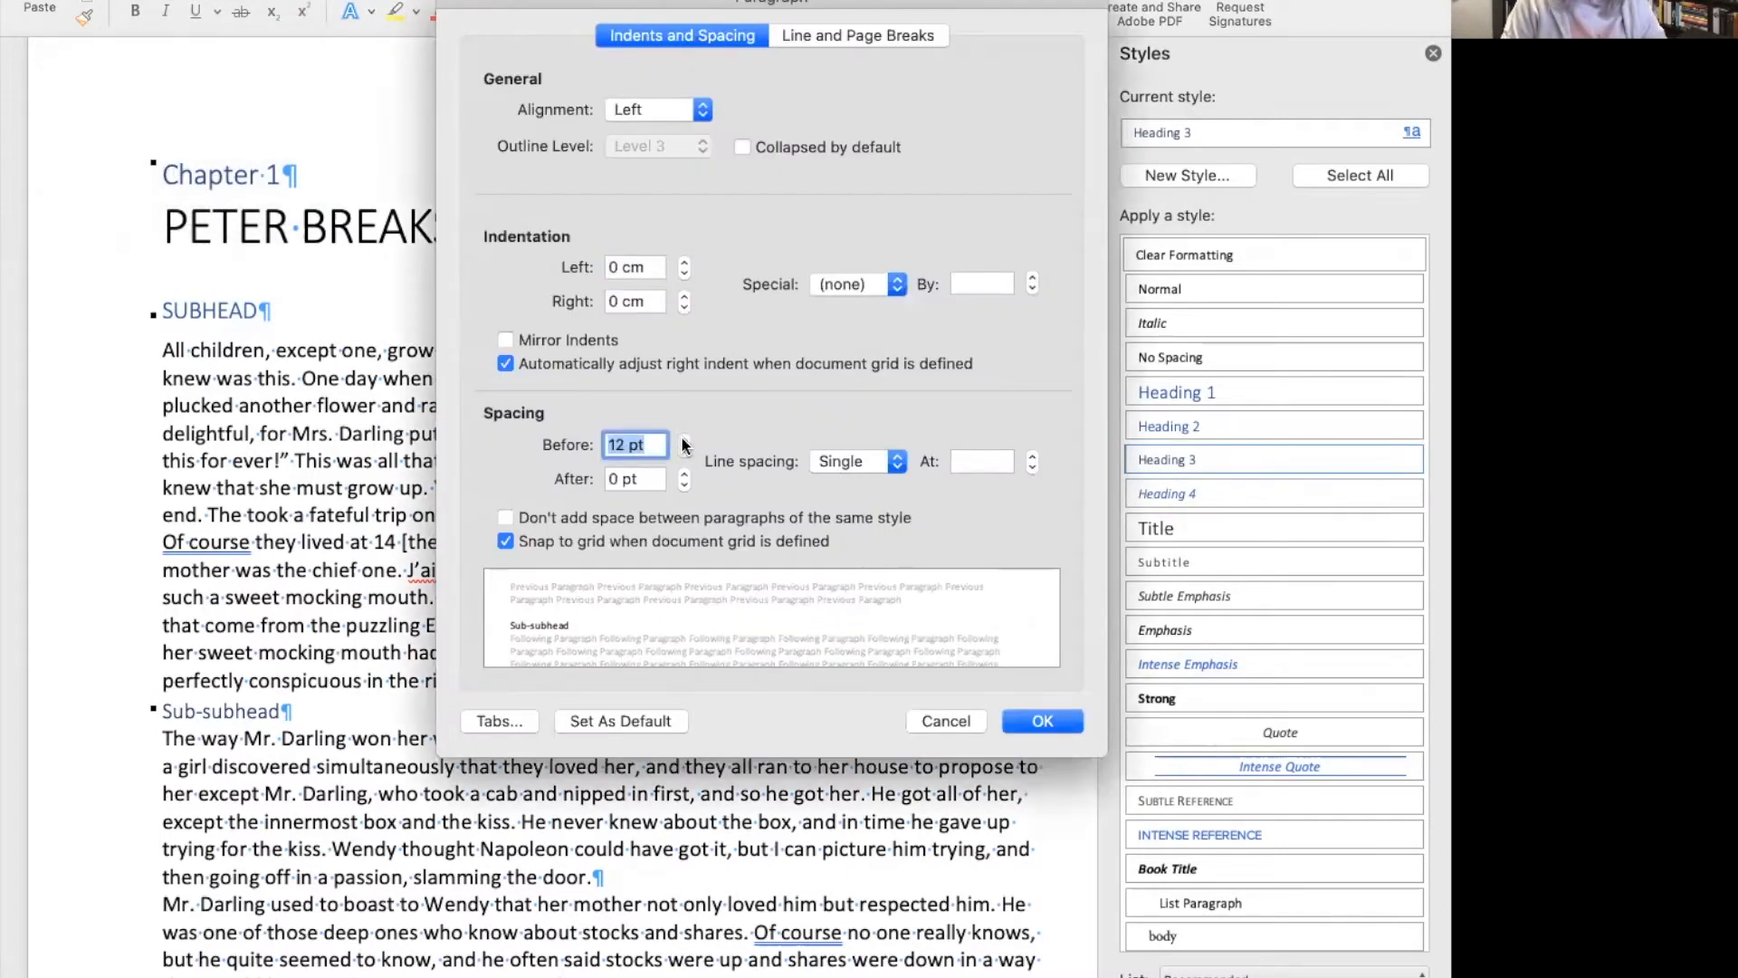
{"action": "left_click", "coordinate": [684, 453]}
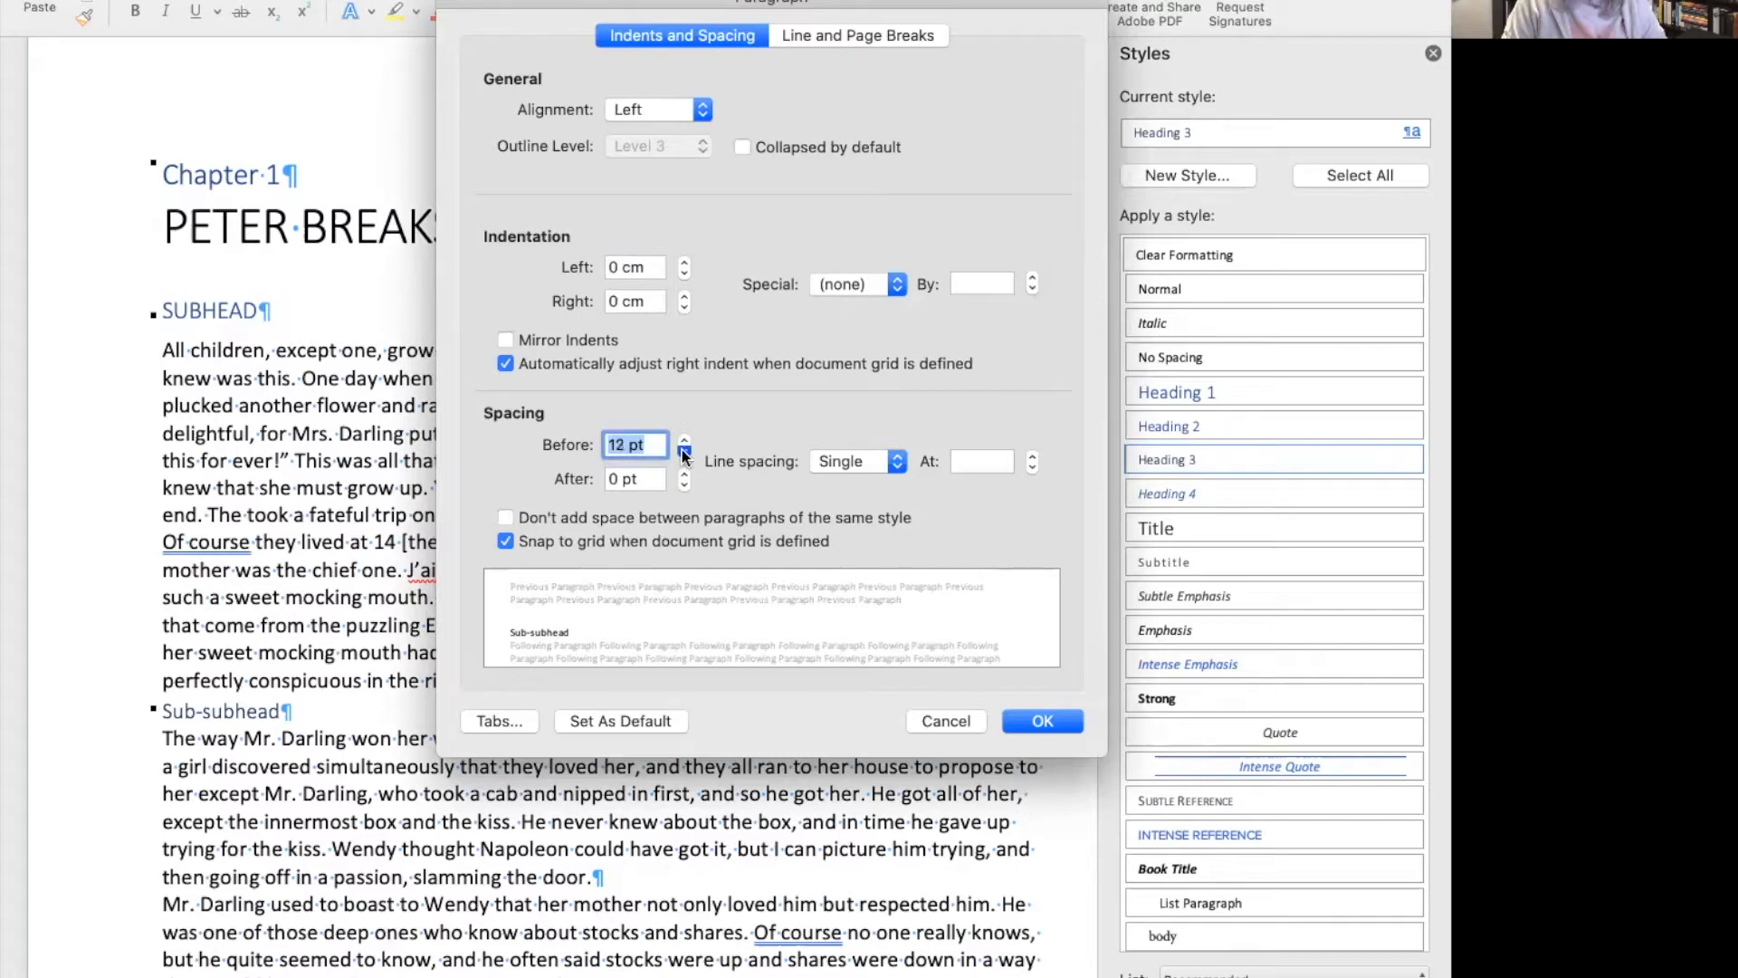
{"action": "left_click", "coordinate": [684, 439]}
{"action": "left_click", "coordinate": [685, 473]}
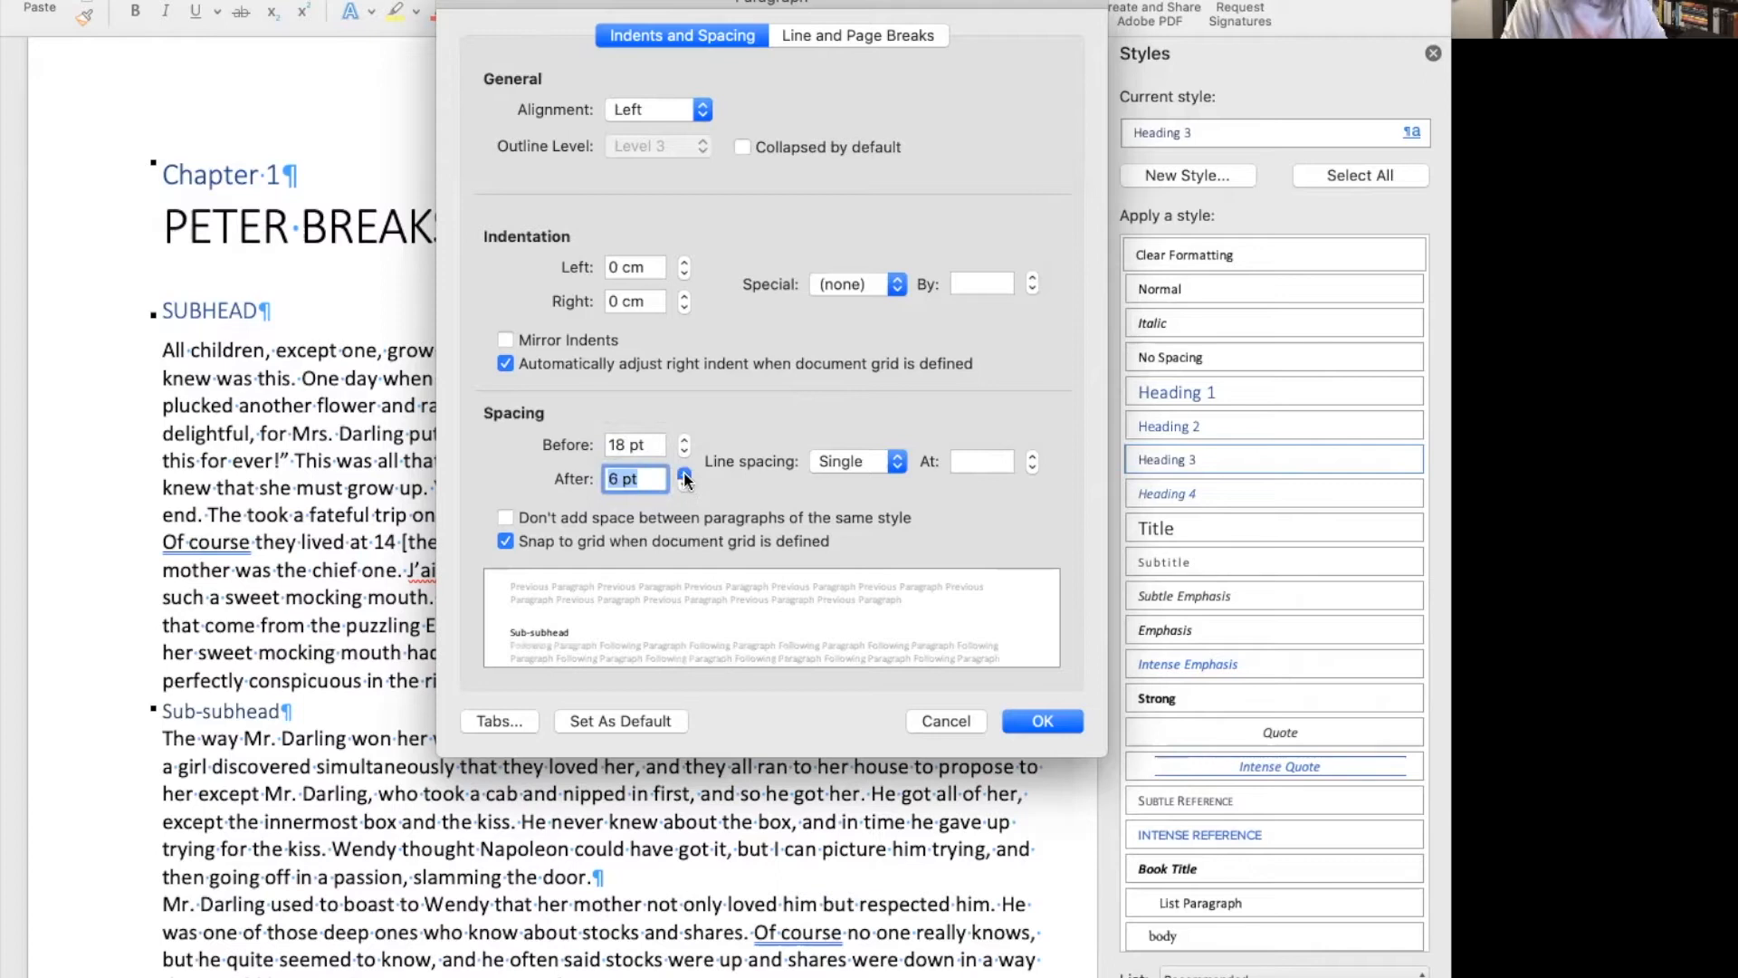
{"action": "left_click", "coordinate": [1048, 723]}
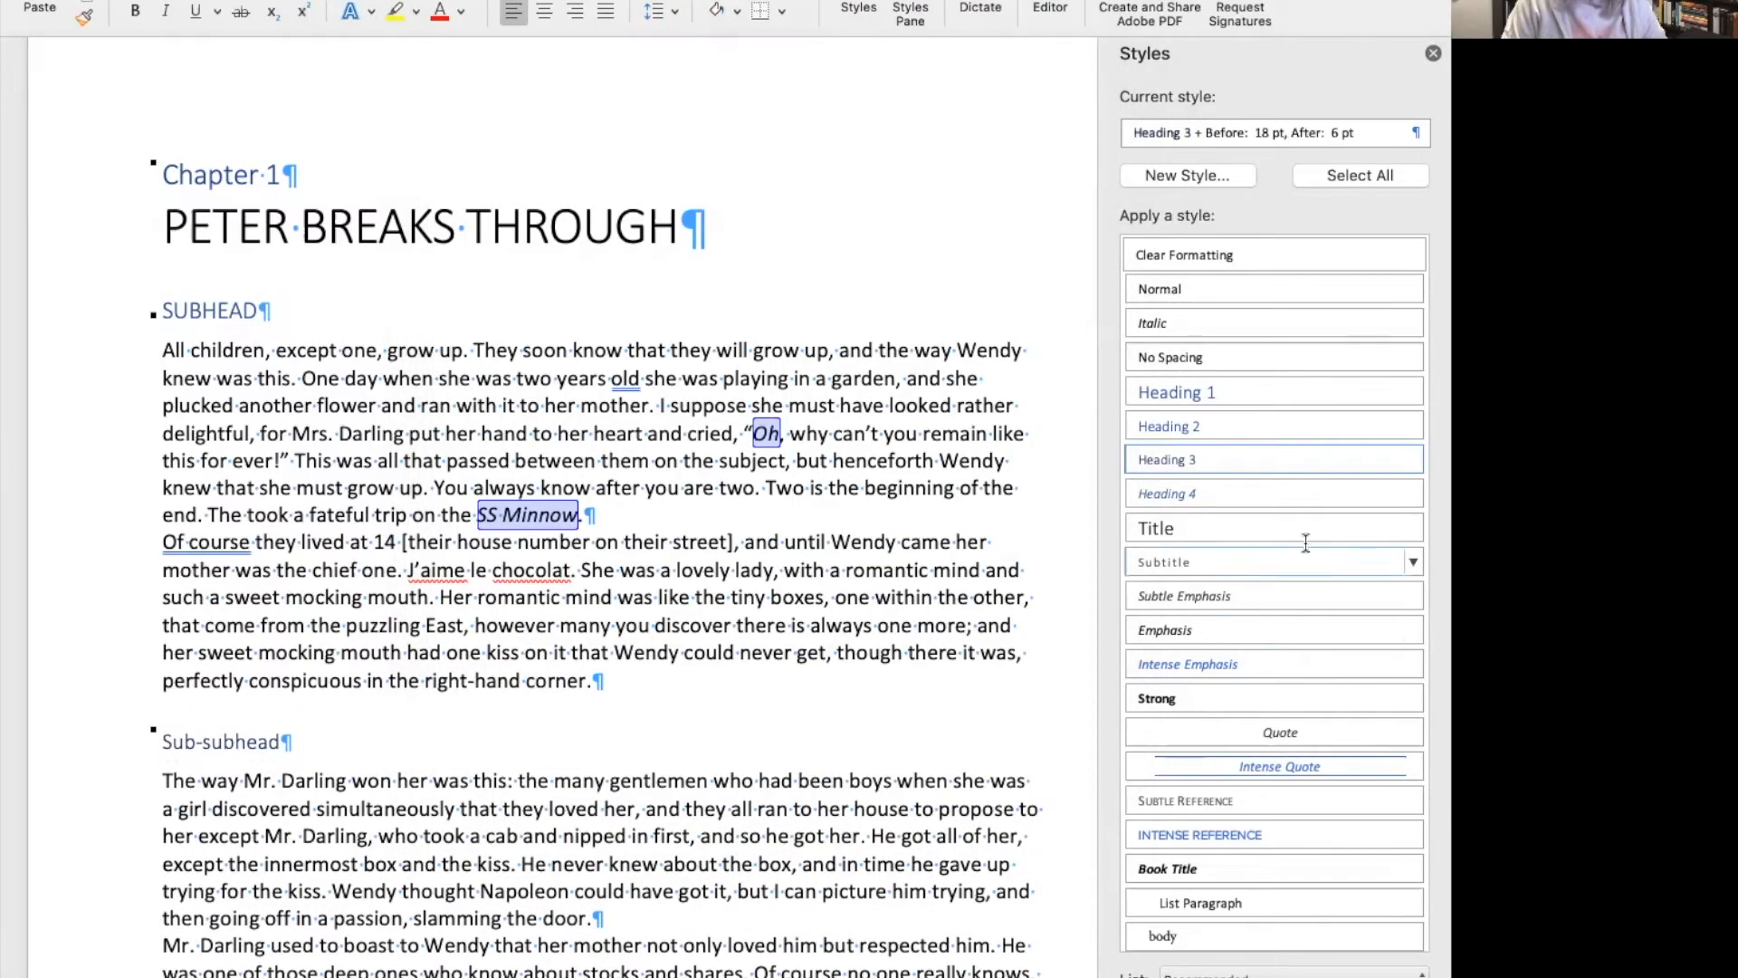
{"action": "left_click", "coordinate": [1412, 460]}
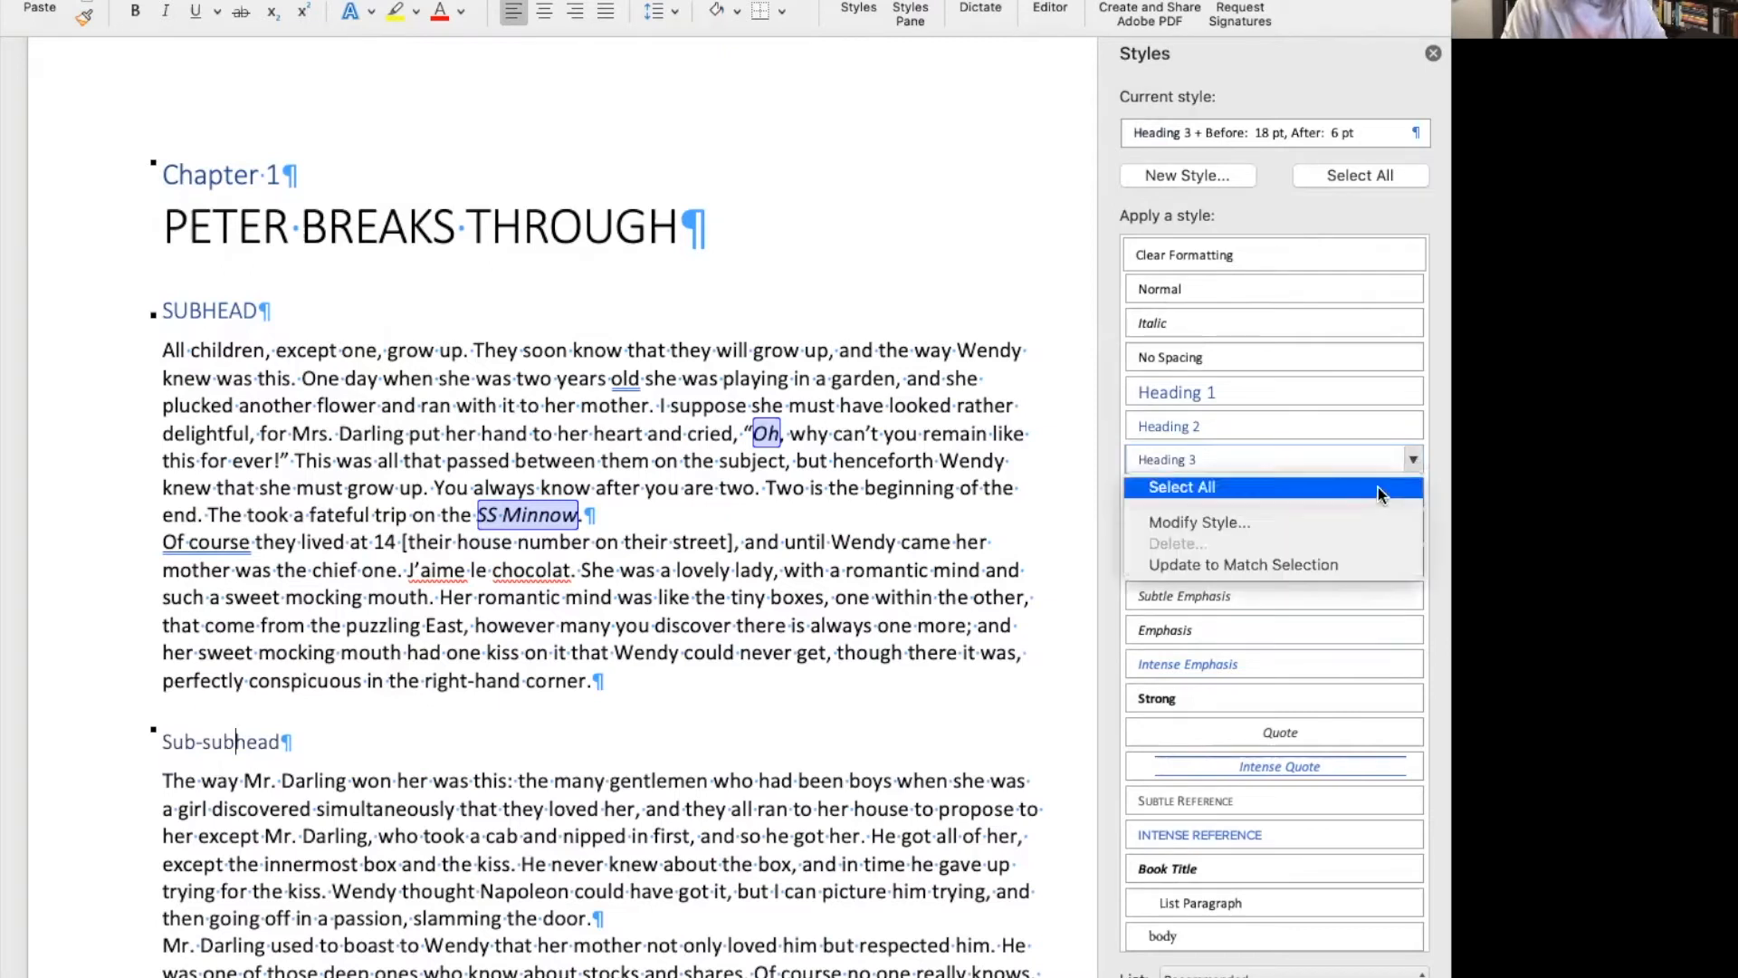
{"action": "left_click", "coordinate": [1371, 564]}
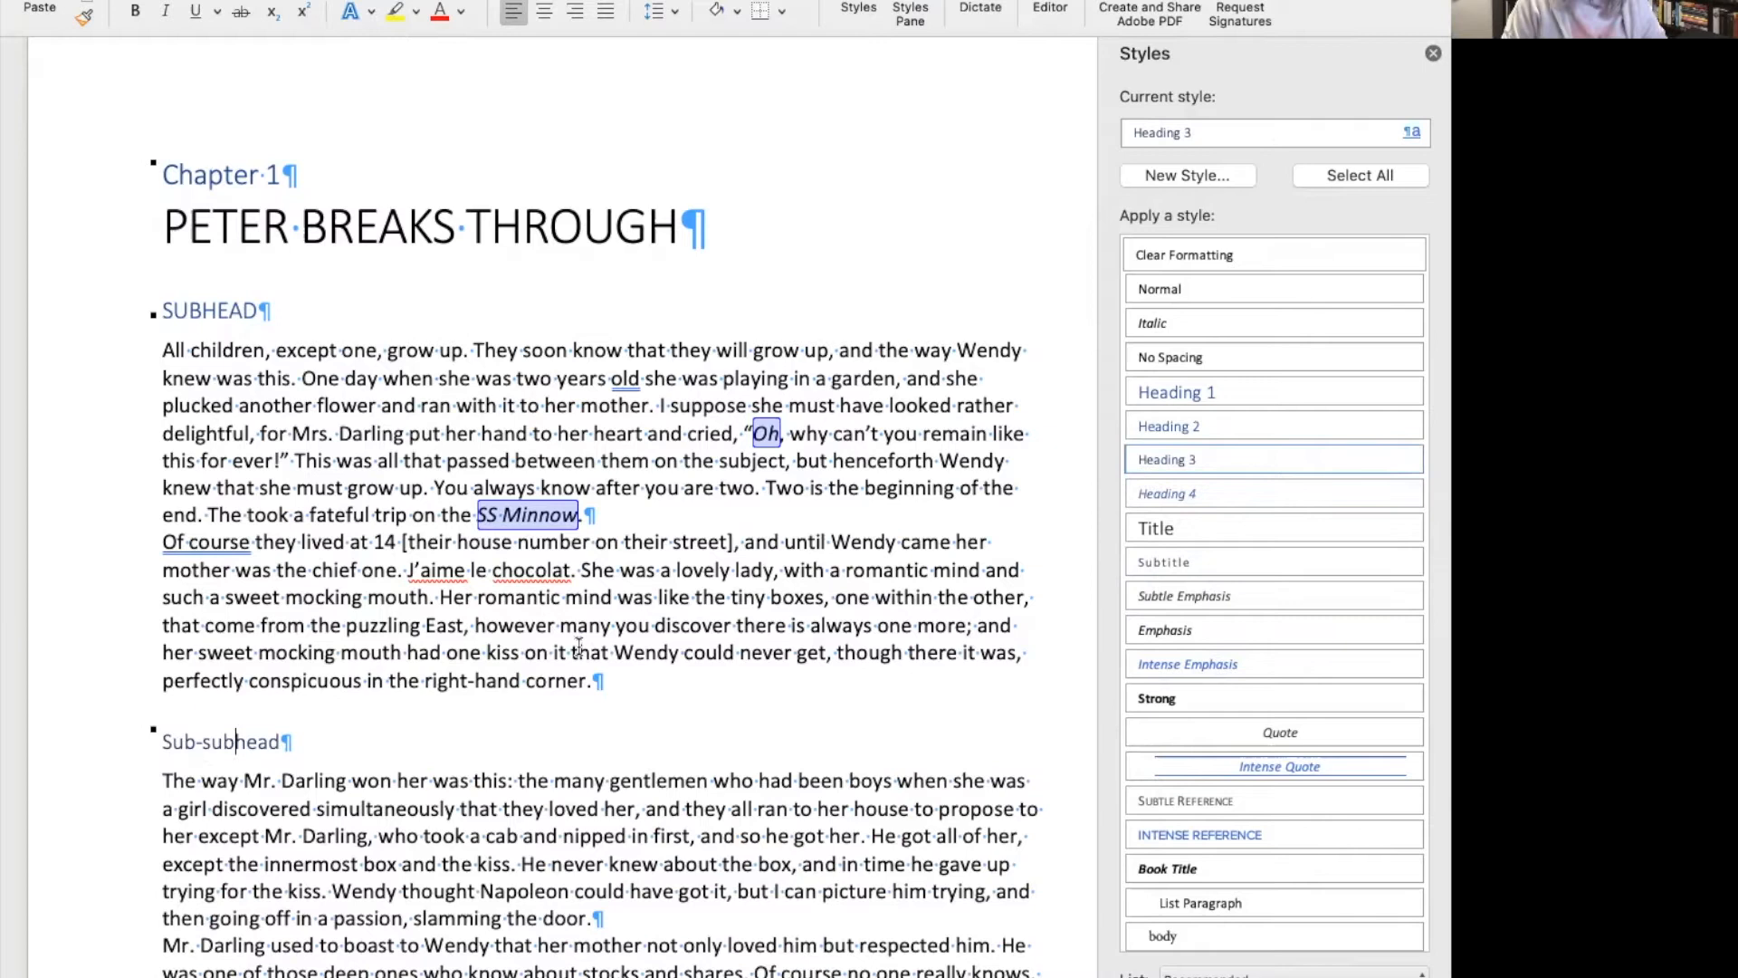
Check which paragraph style the body text under SUBHEAD uses and look through the recommended styles.
{"action": "left_click", "coordinate": [396, 418]}
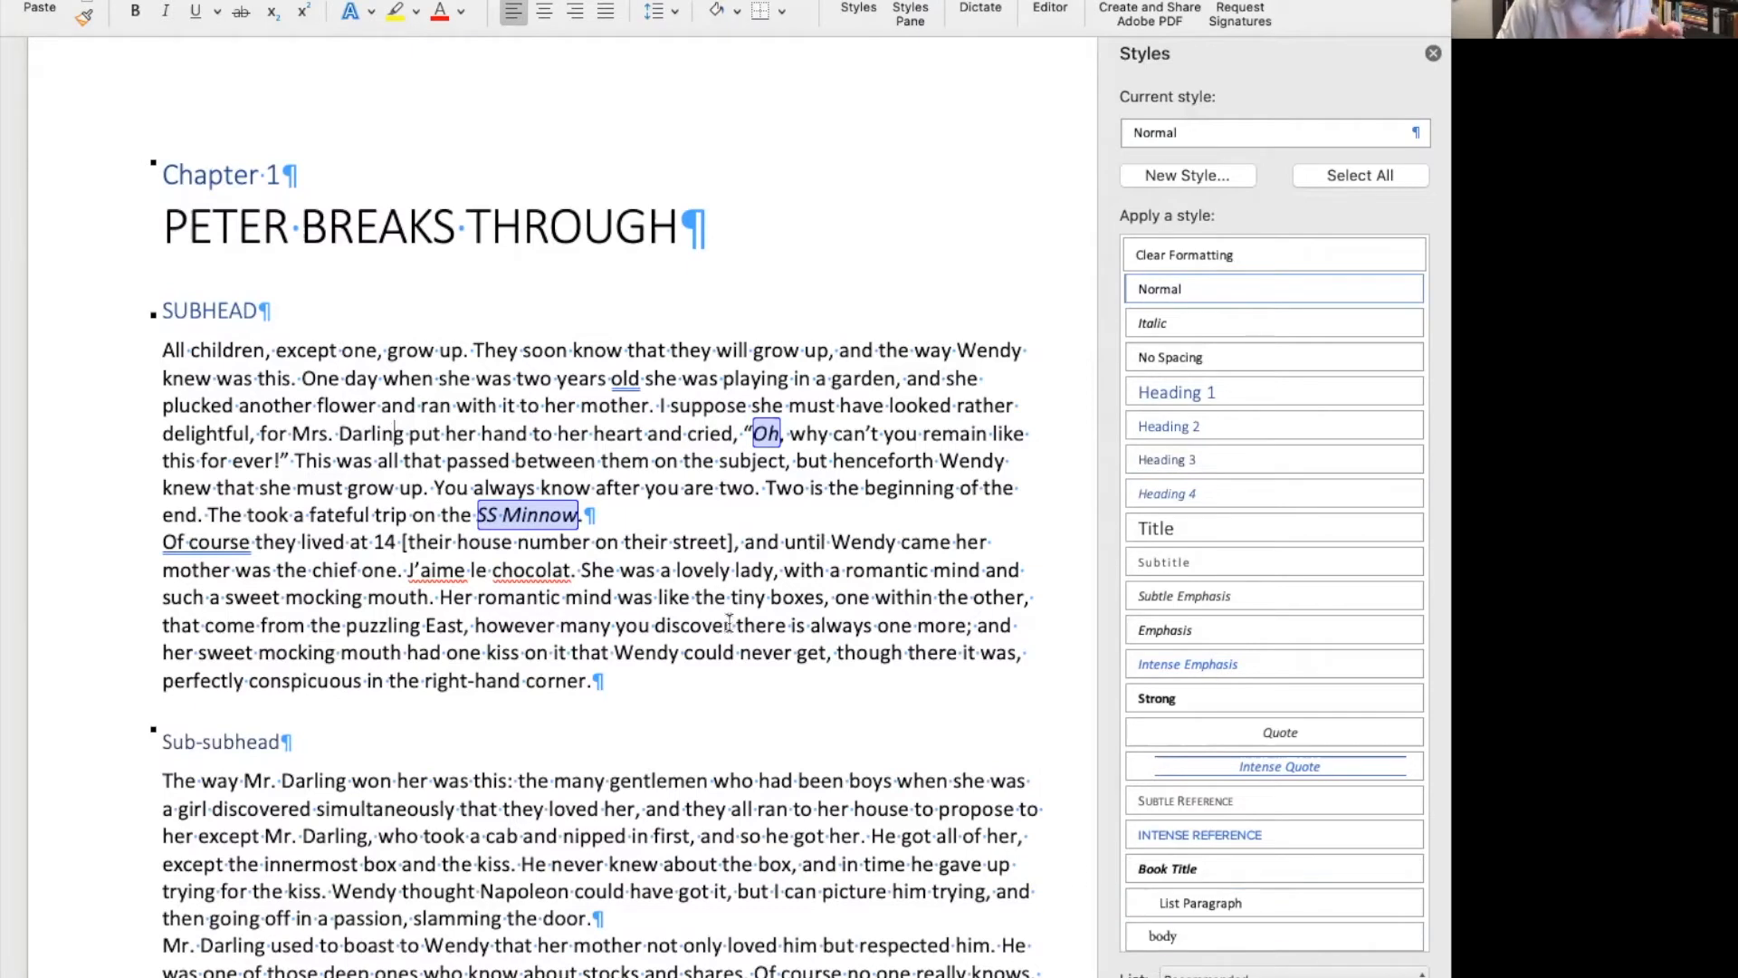
{"action": "double_click", "coordinate": [632, 405]}
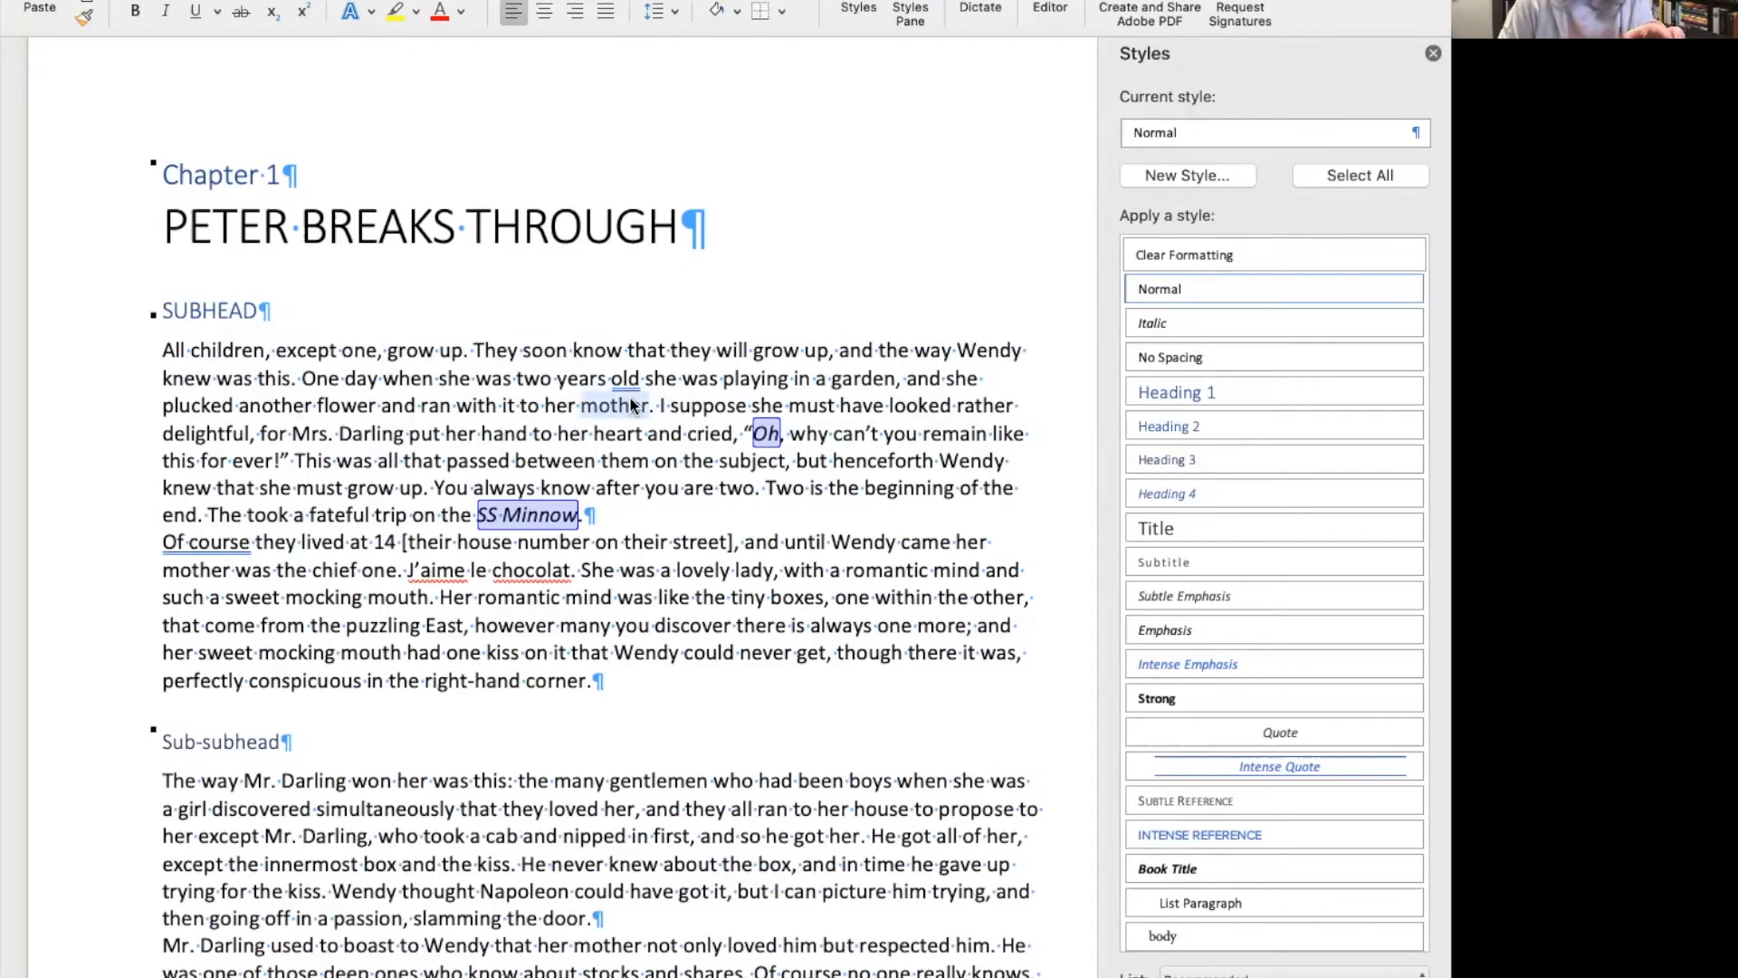
{"action": "triple_click", "coordinate": [632, 405]}
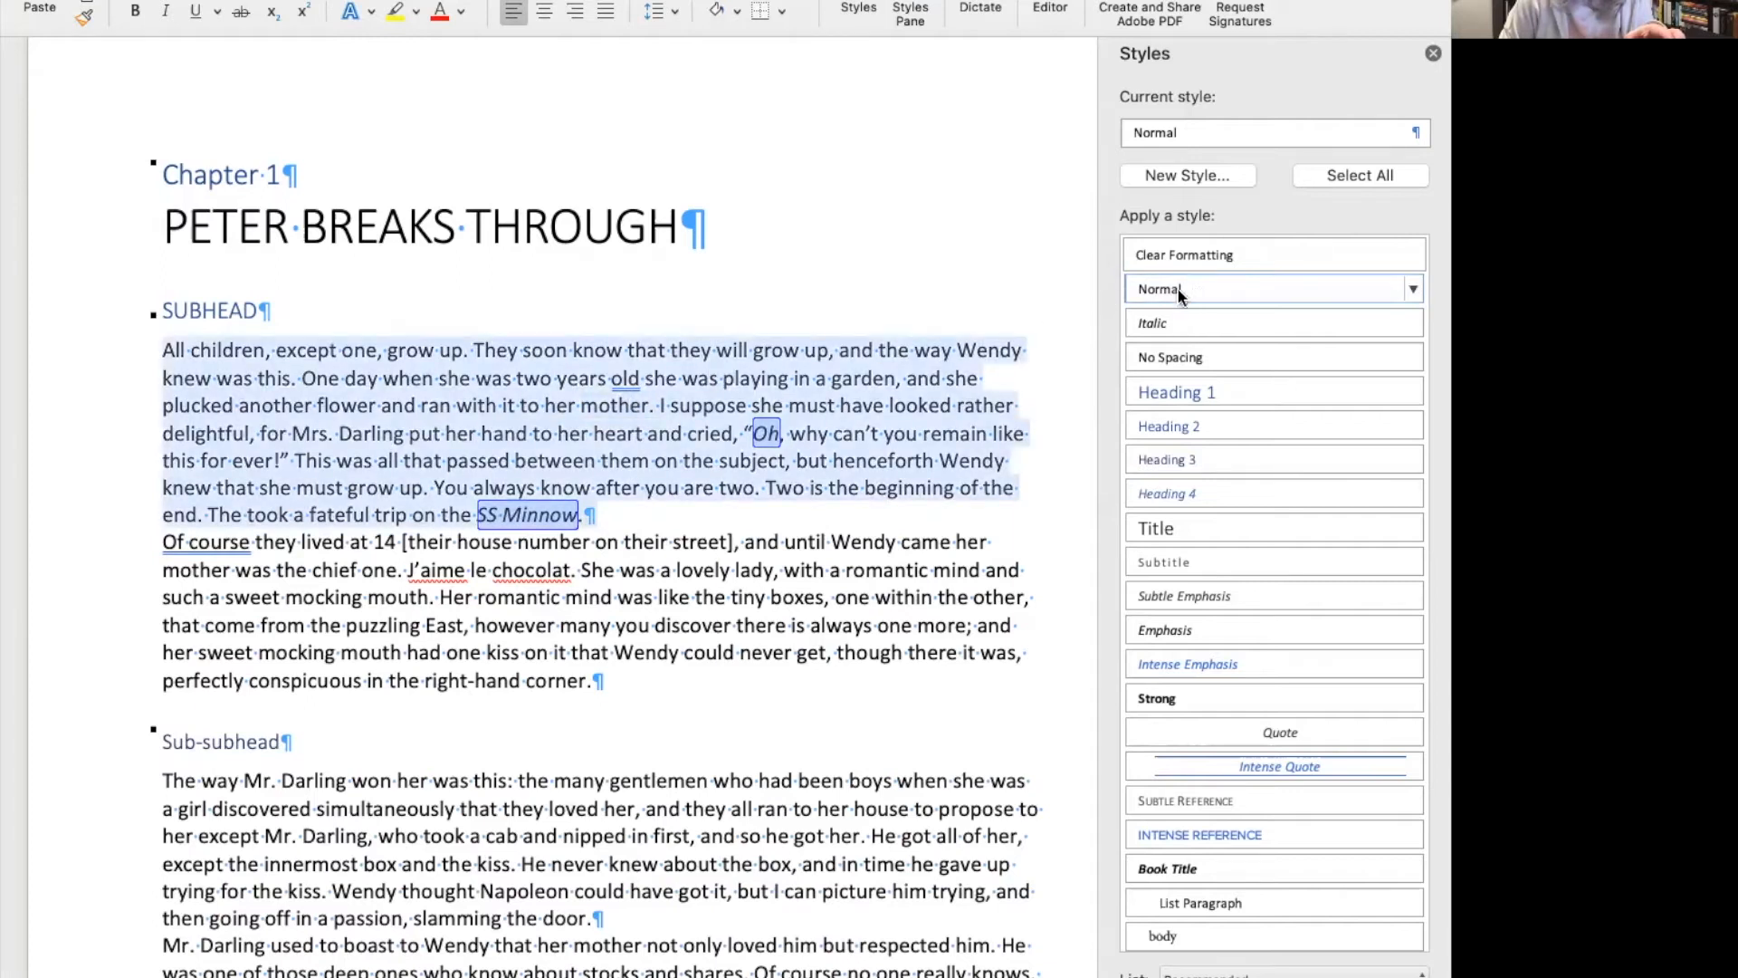
{"action": "left_click", "coordinate": [722, 590]}
{"action": "scroll", "coordinate": [1253, 793], "scroll_direction": "down", "scroll_amount": 1}
{"action": "scroll", "coordinate": [1254, 792], "scroll_direction": "down", "scroll_amount": 4}
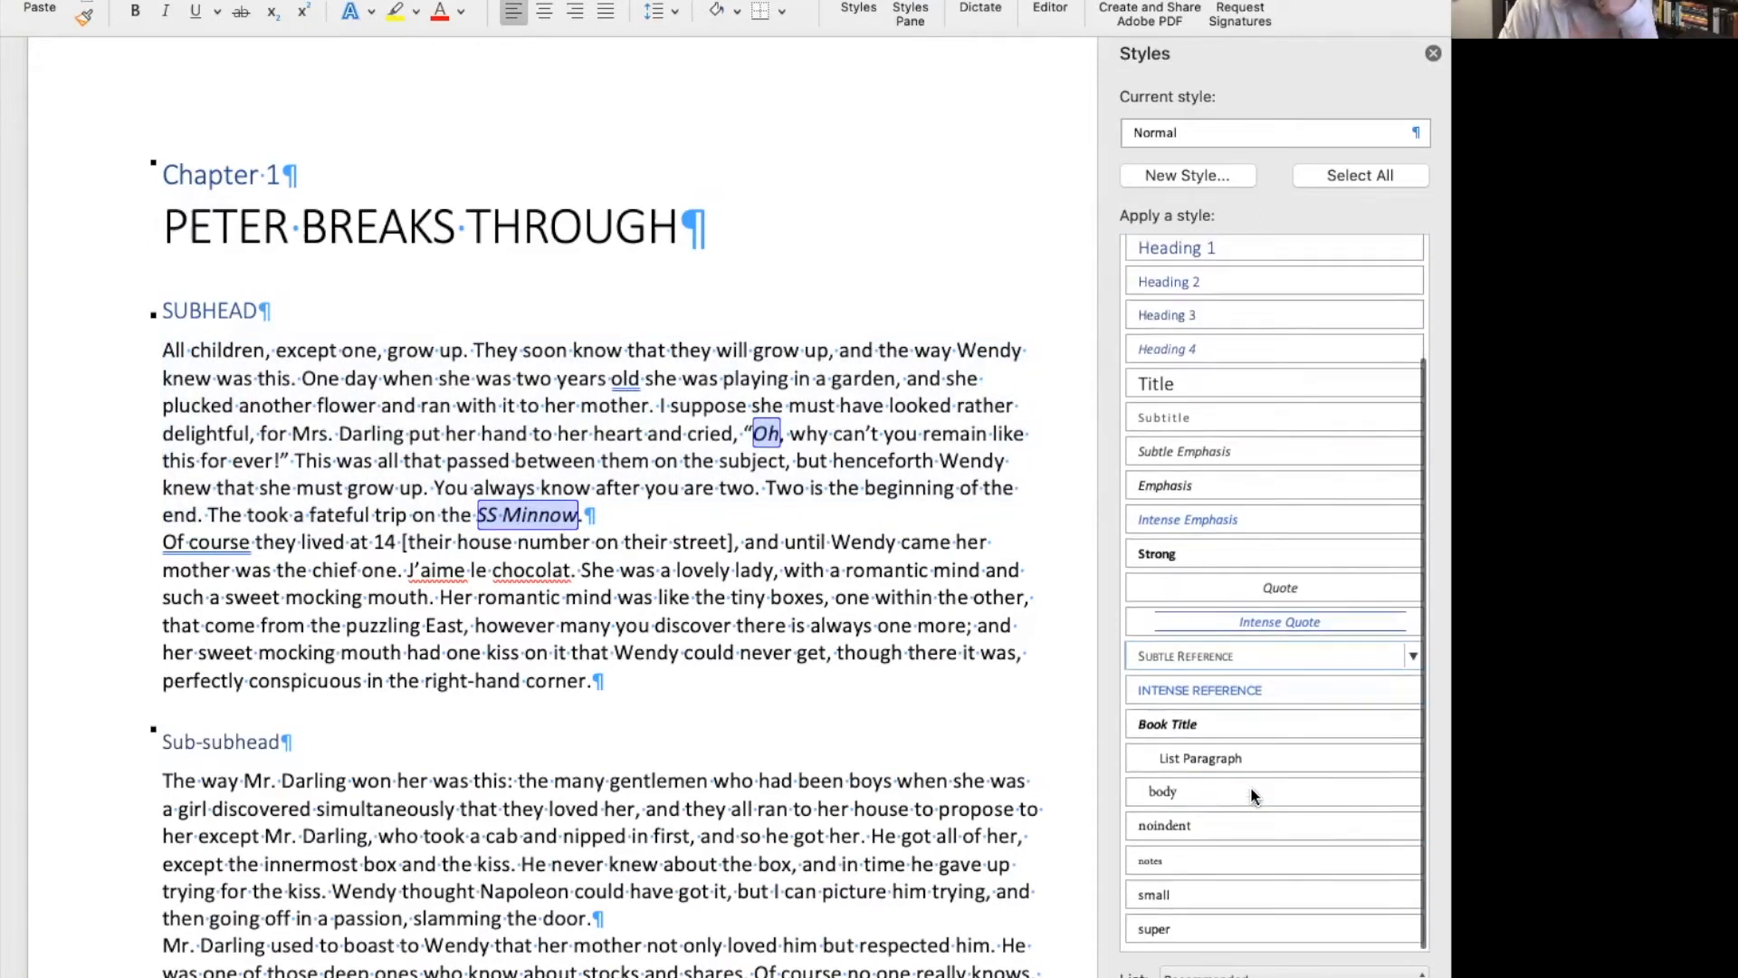
Filter the style list by styles in use and by the current document, and finally list and browse all styles.
{"action": "left_click", "coordinate": [1290, 974]}
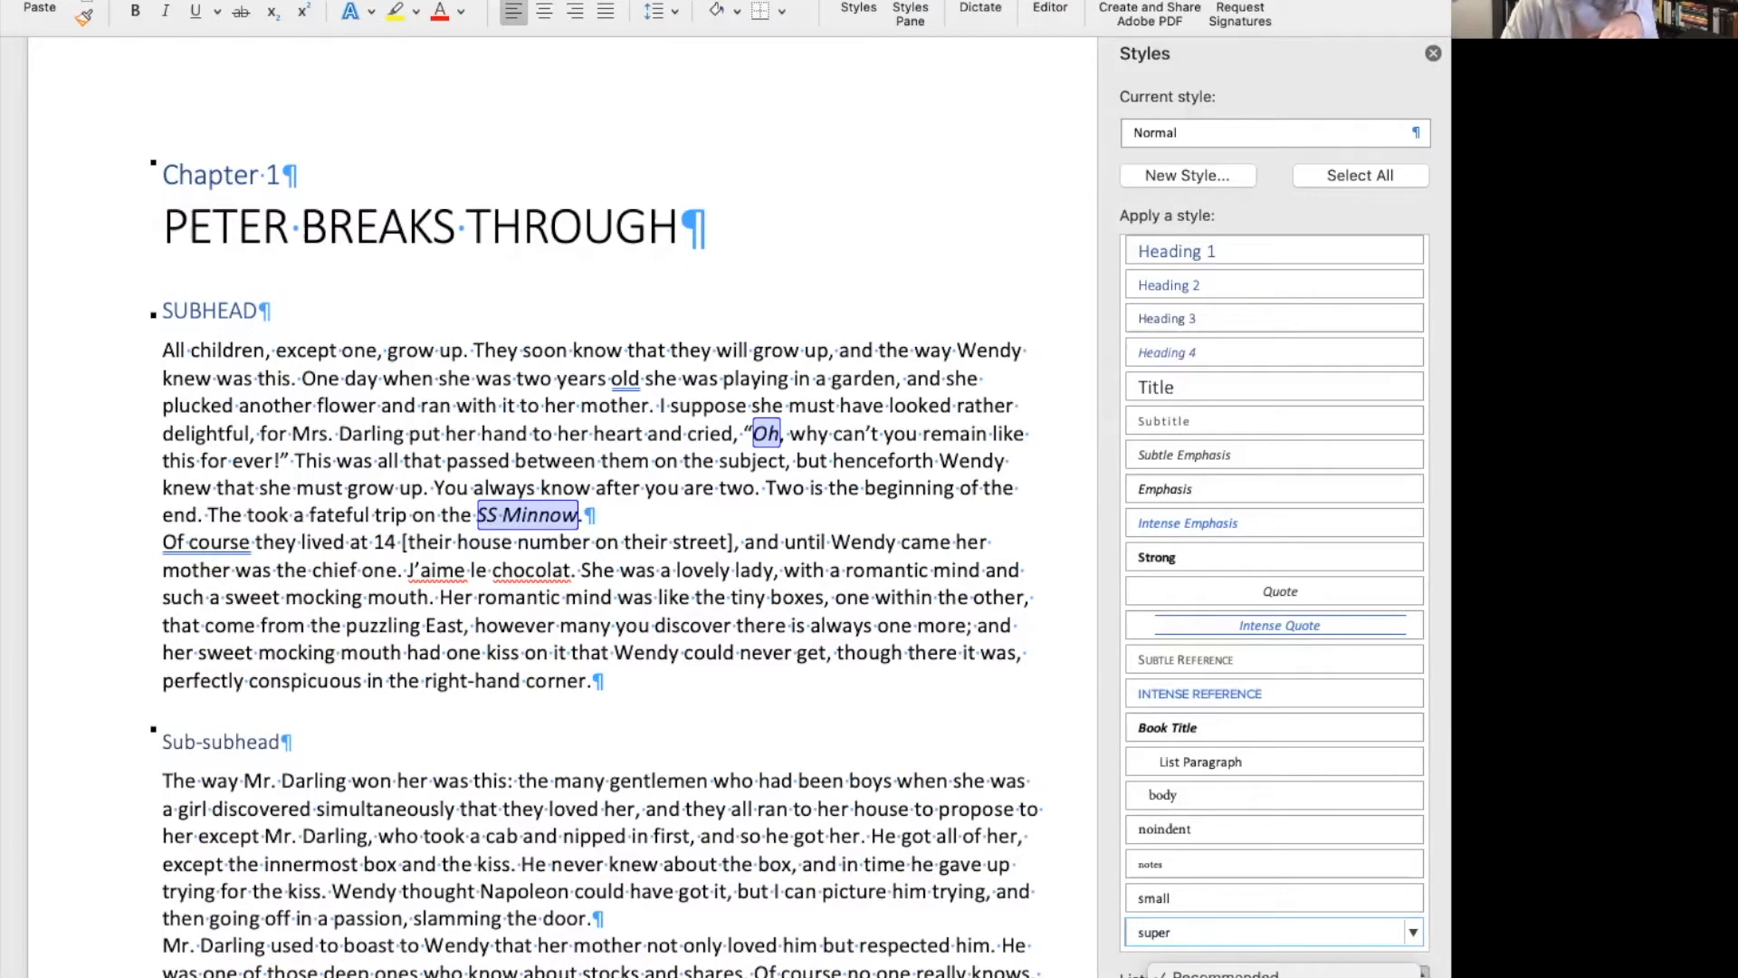
{"action": "left_click", "coordinate": [1213, 976]}
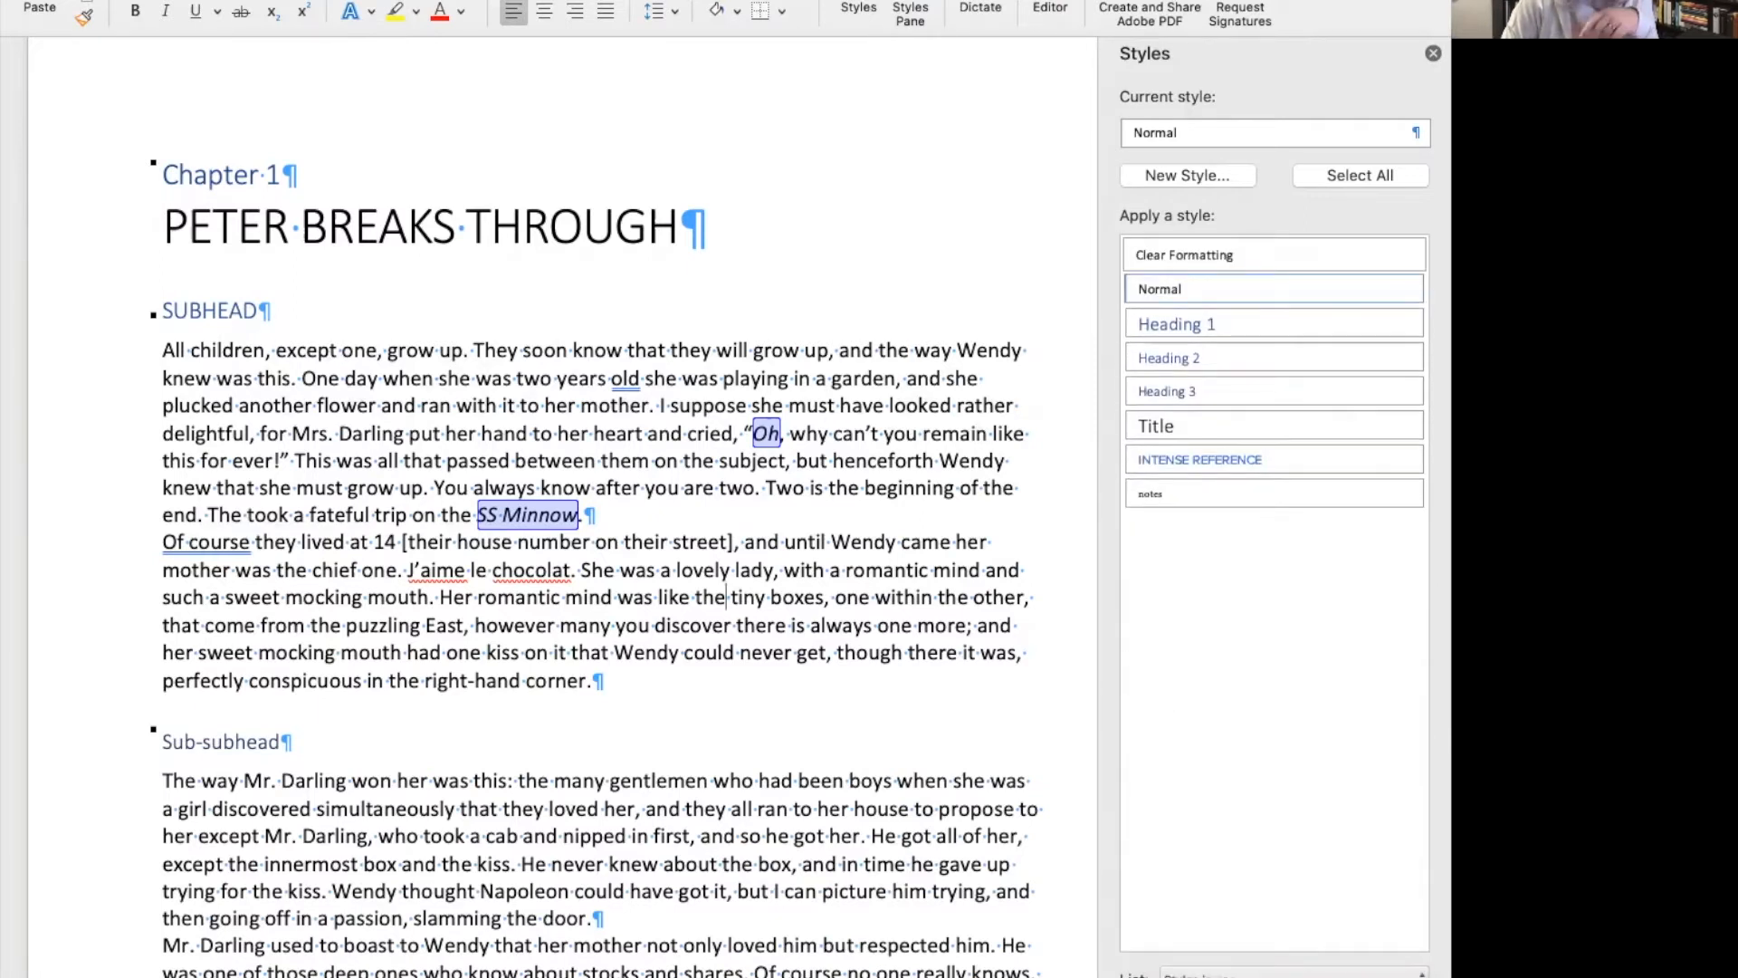
{"action": "left_click", "coordinate": [1290, 975]}
{"action": "left_click", "coordinate": [1231, 977]}
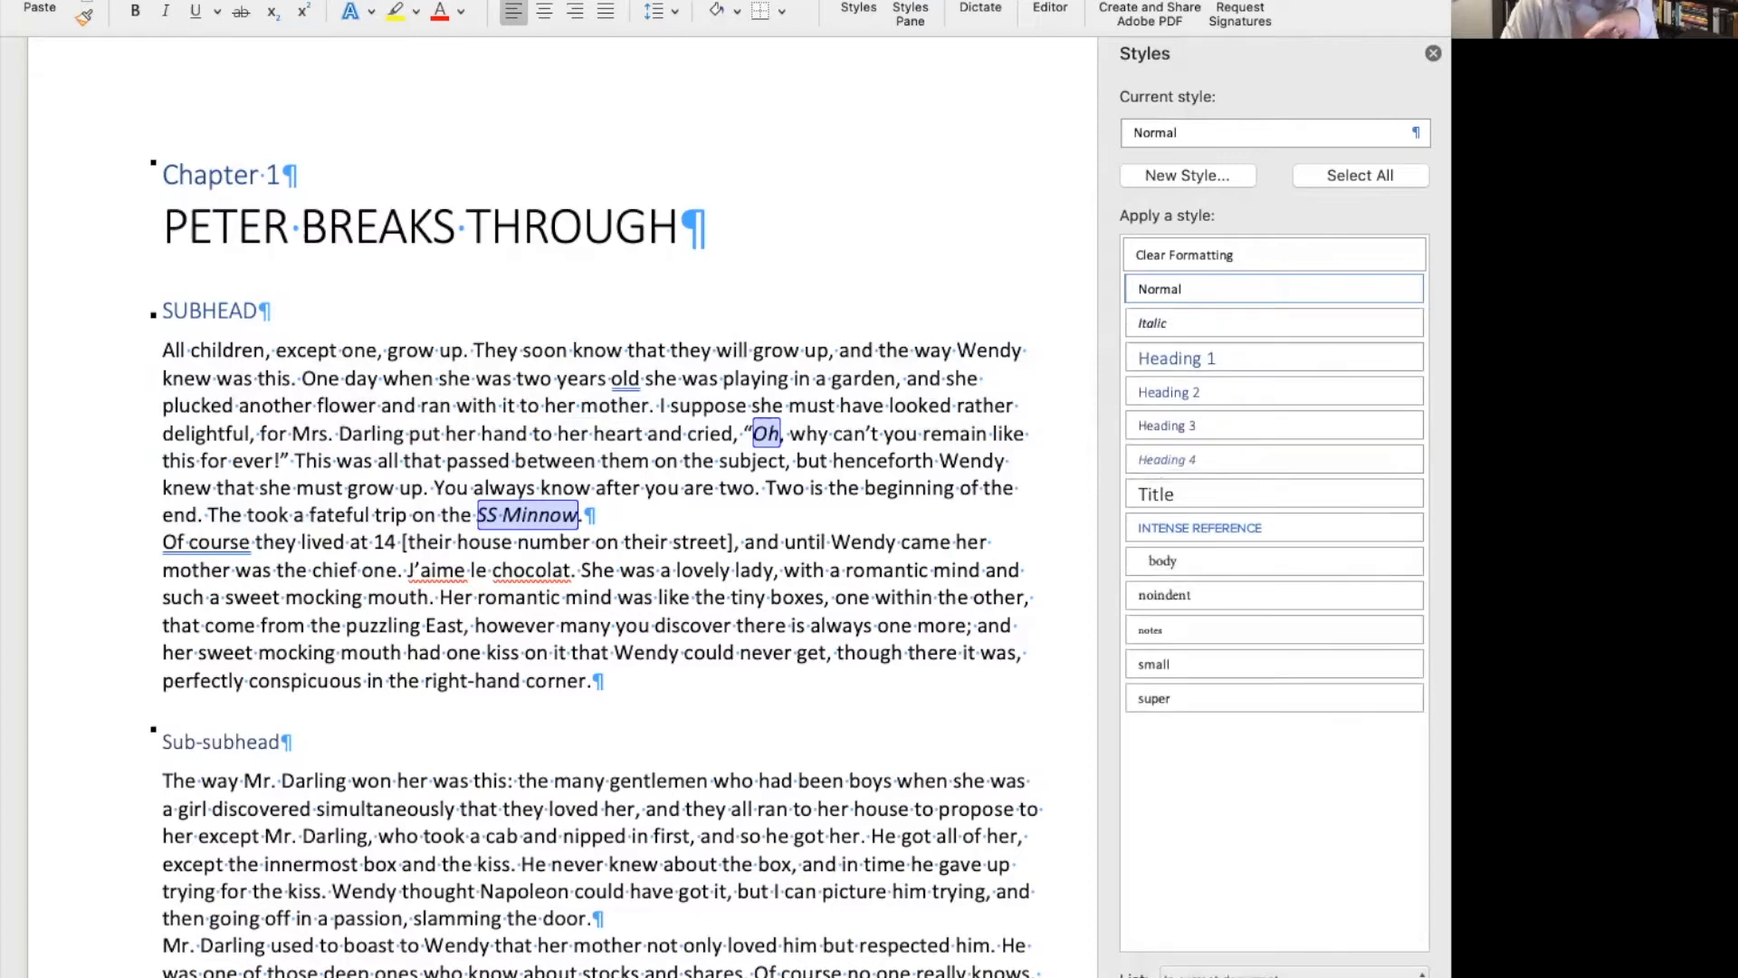
{"action": "left_click", "coordinate": [1289, 974]}
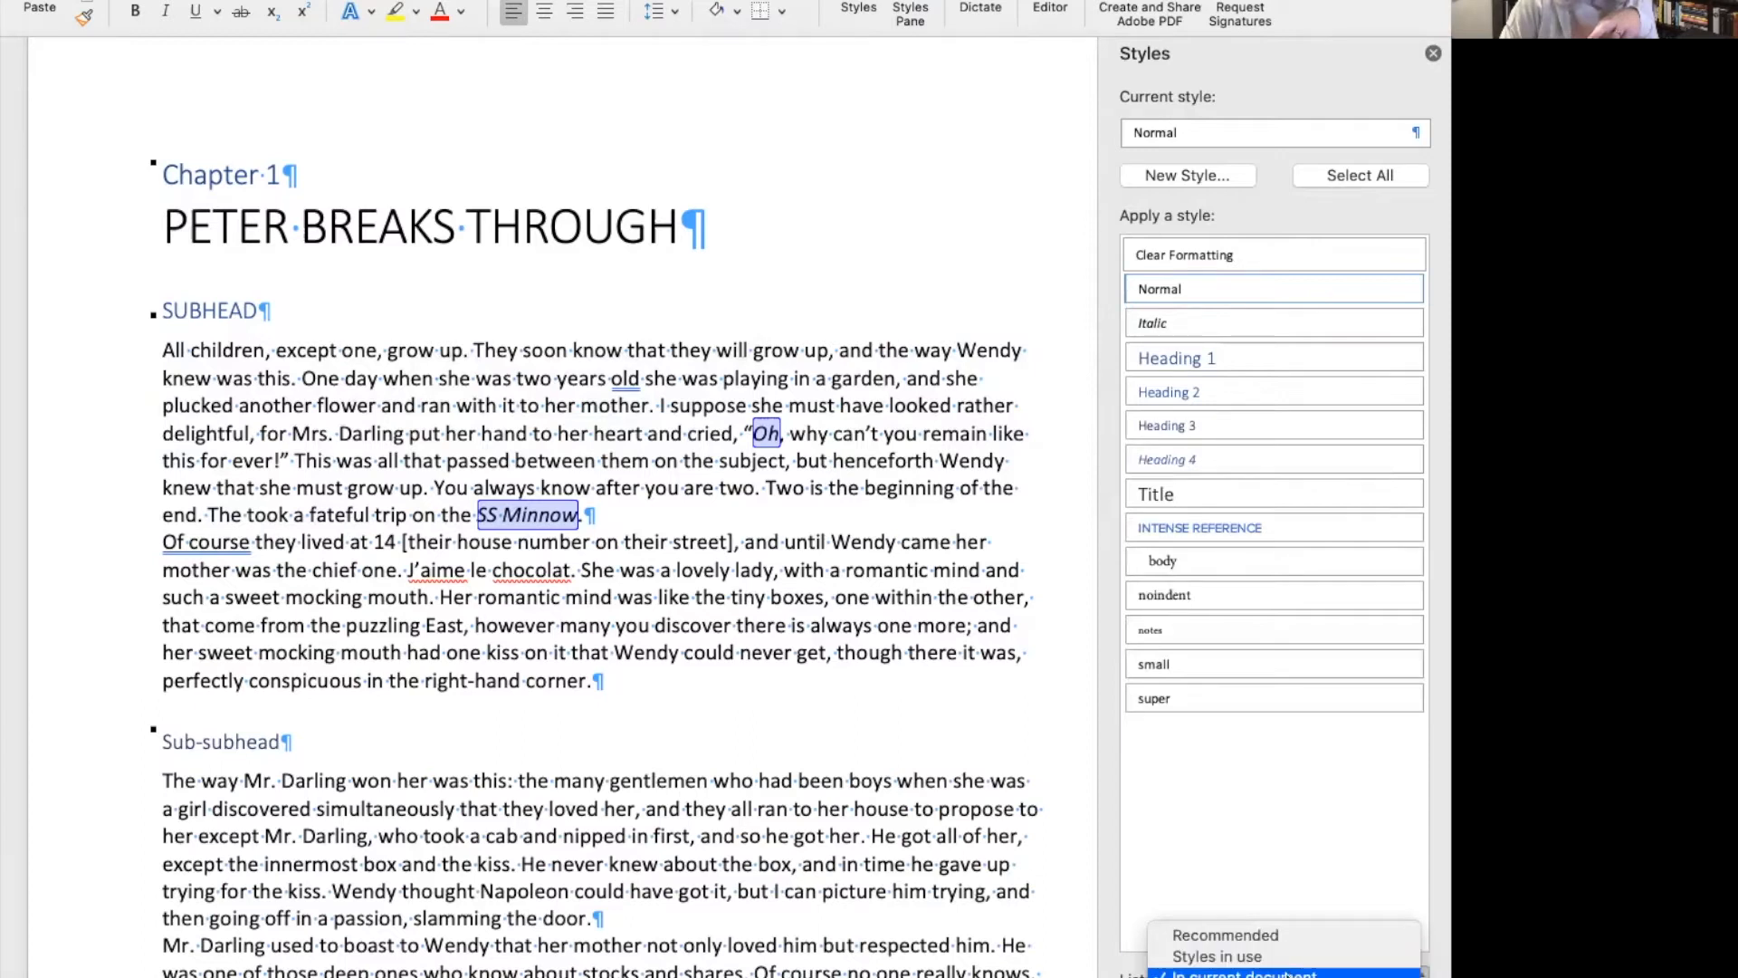
{"action": "left_click", "coordinate": [1249, 957]}
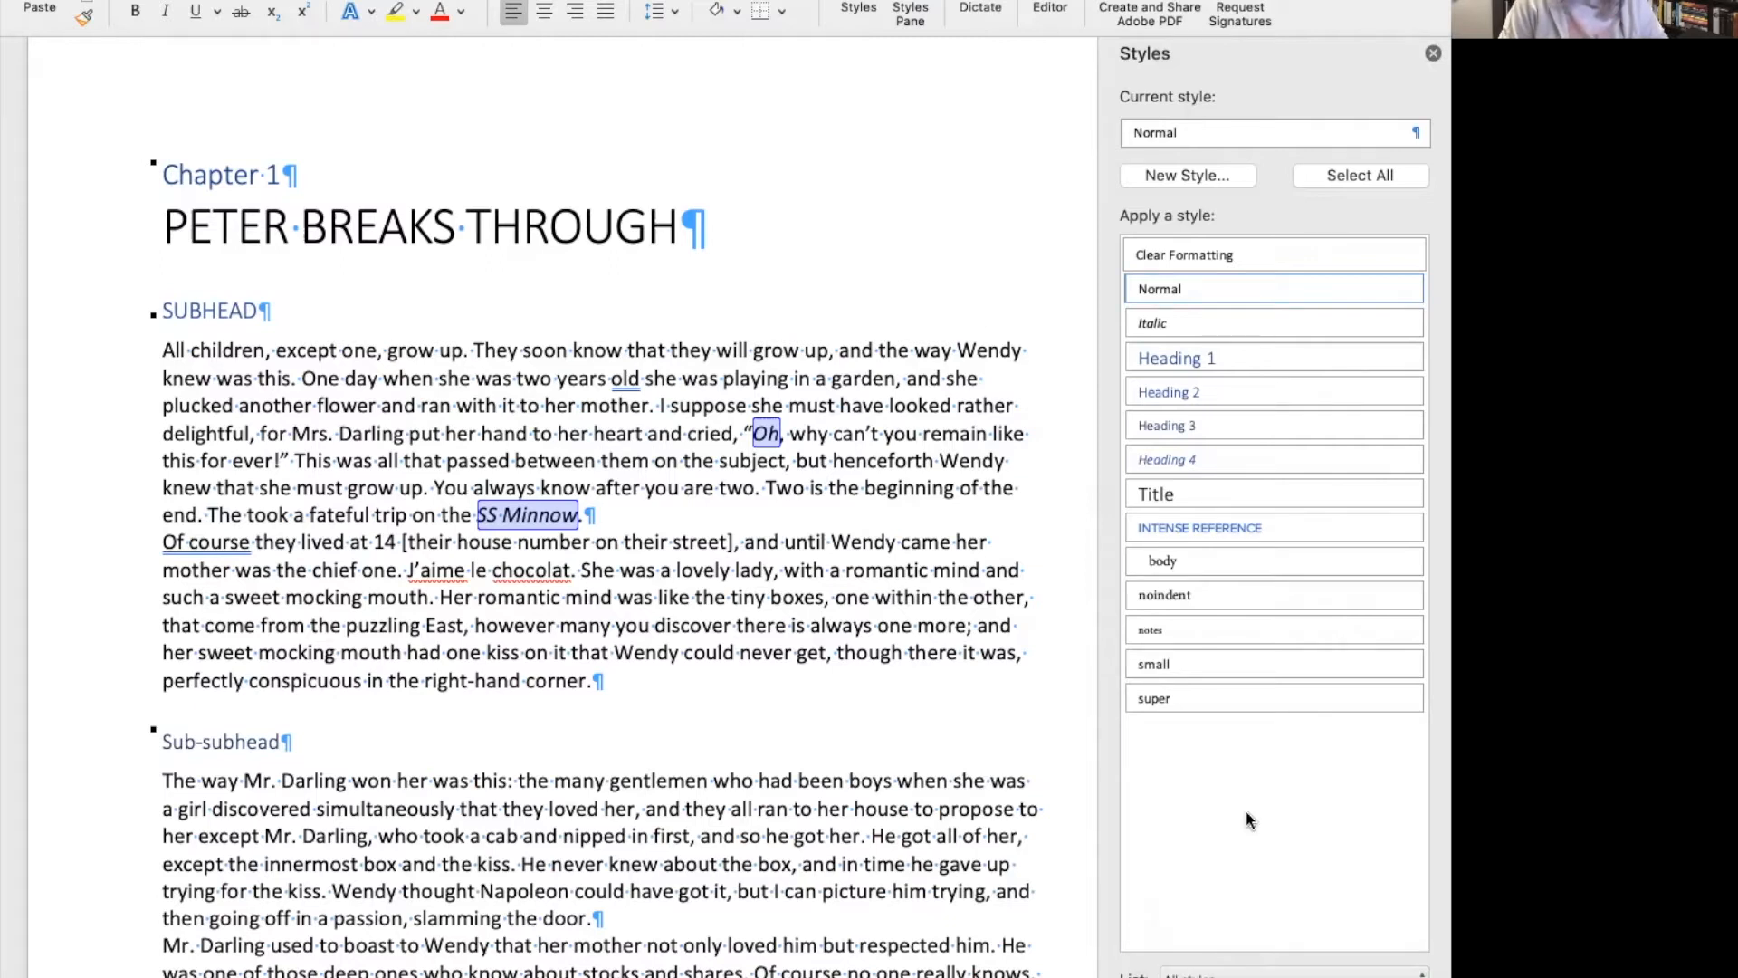
{"action": "scroll", "coordinate": [1254, 815], "scroll_direction": "down", "scroll_amount": 20}
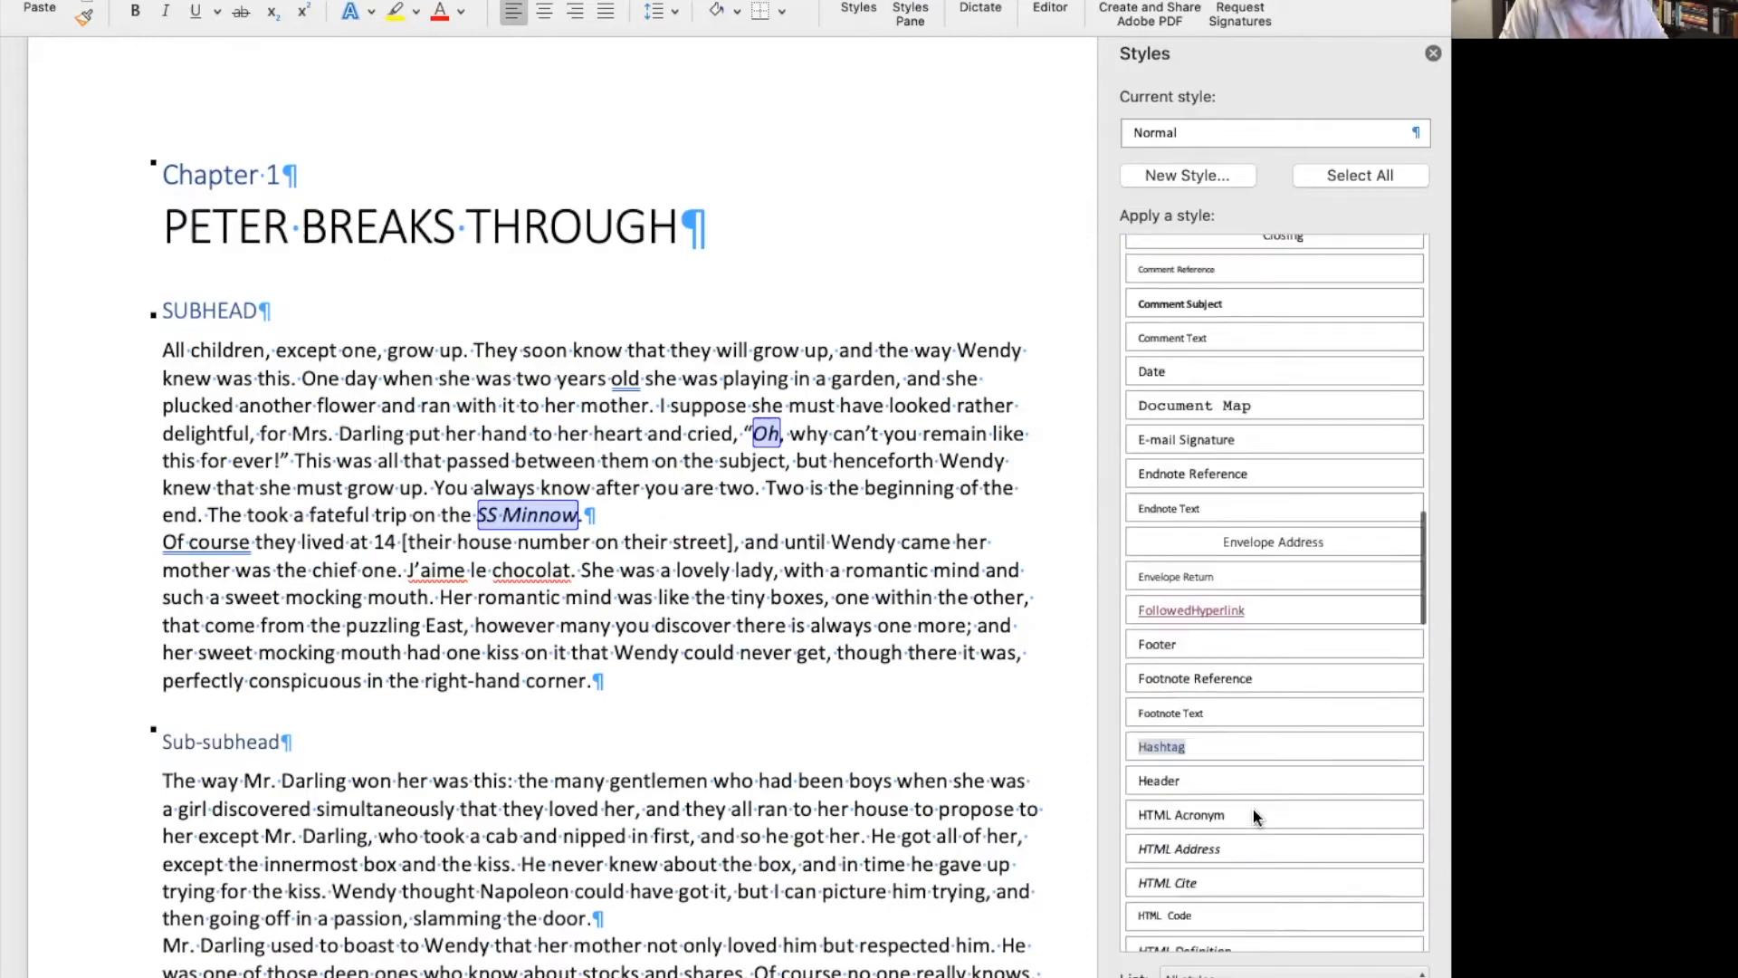
{"action": "scroll", "coordinate": [1255, 815], "scroll_direction": "up", "scroll_amount": 20}
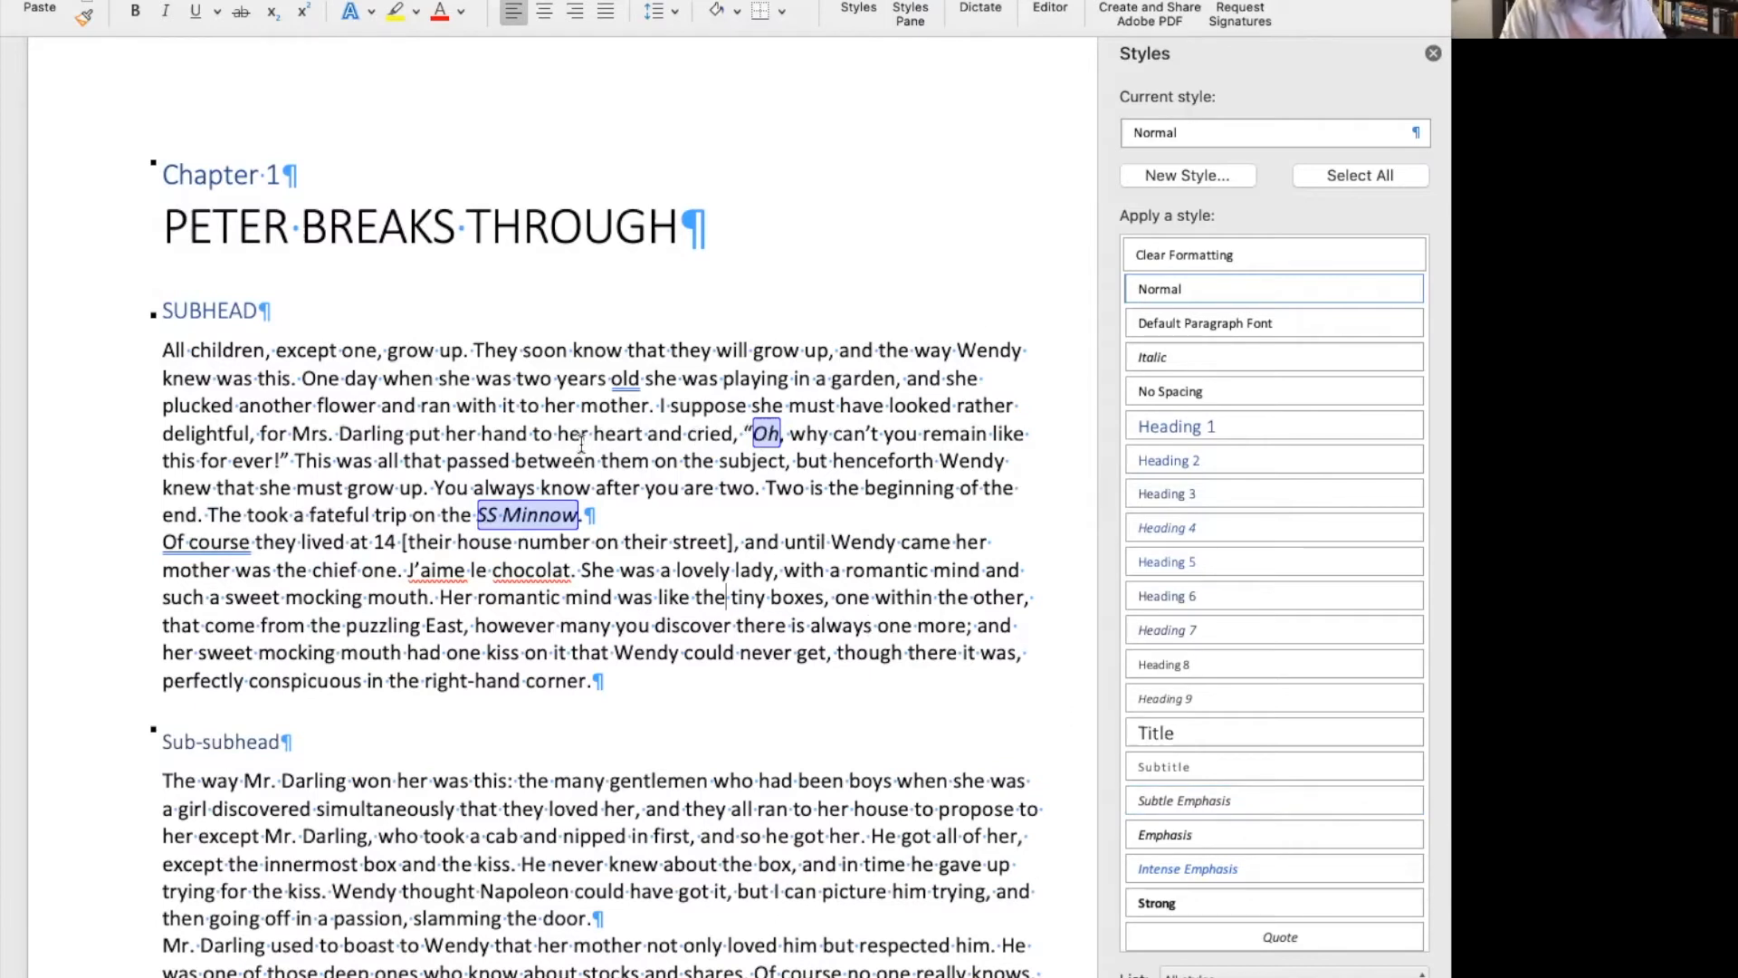
Change the font of the second body paragraph, starting "Of course they lived at 14", to Times New Roman.
{"action": "triple_click", "coordinate": [670, 595]}
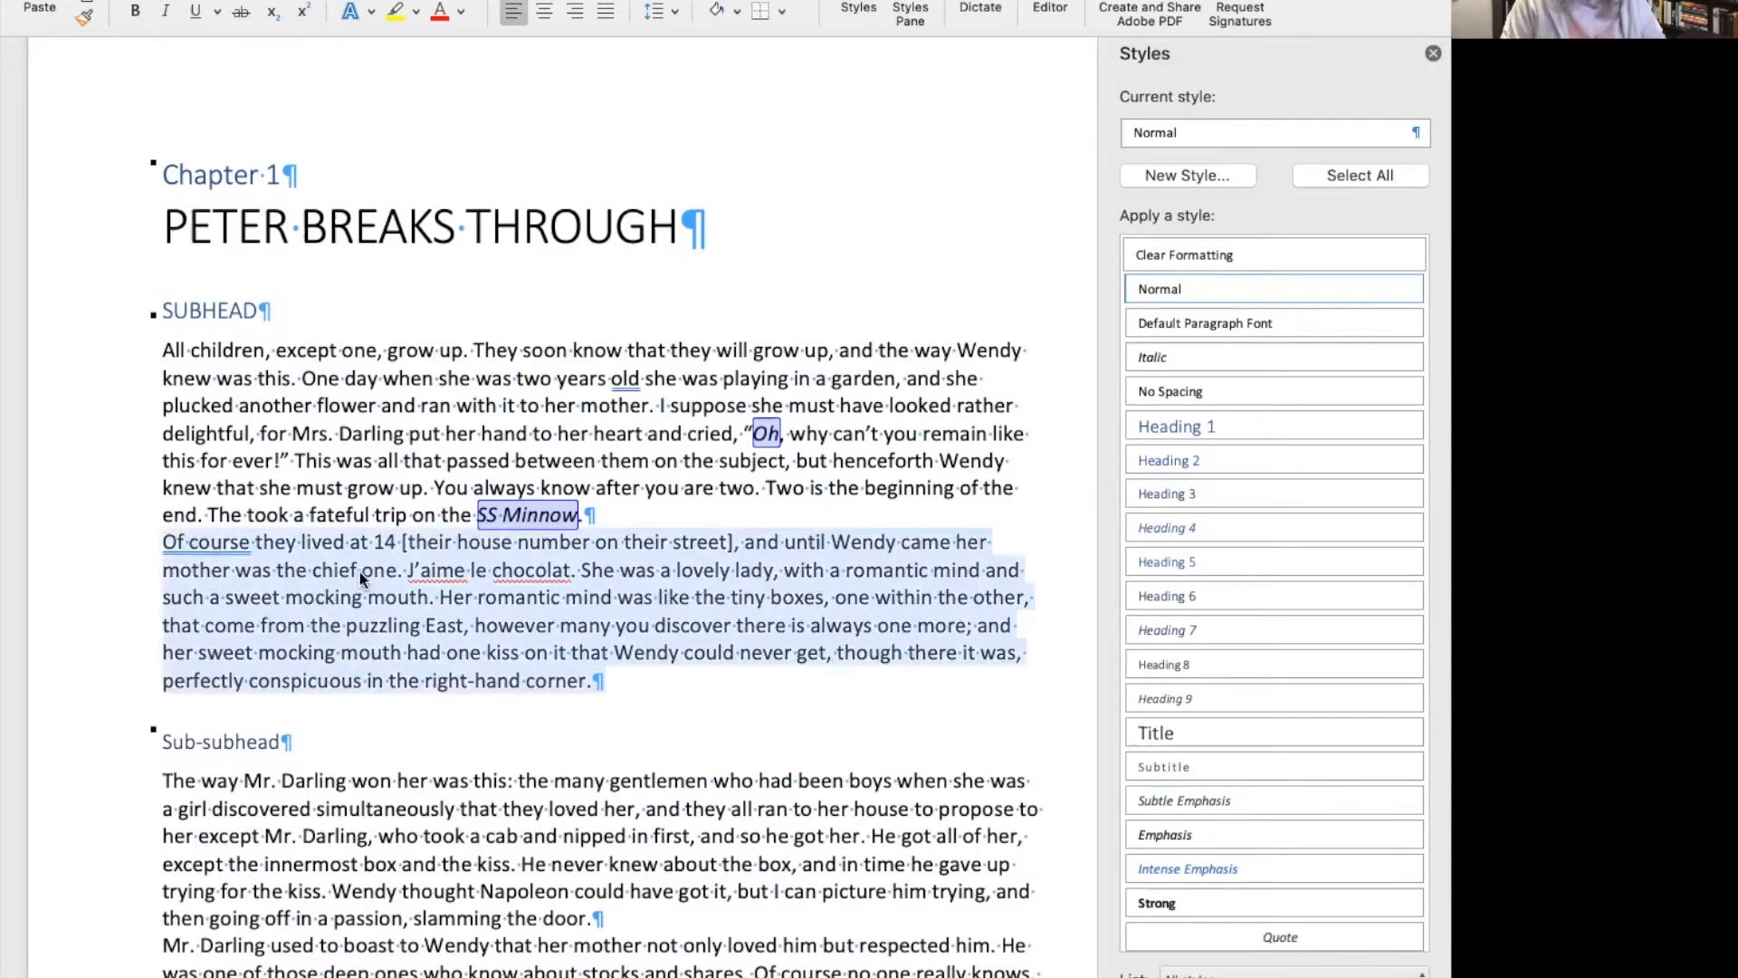
{"action": "left_click", "coordinate": [383, 434]}
{"action": "double_click", "coordinate": [340, 618]}
{"action": "left_click", "coordinate": [163, 541]}
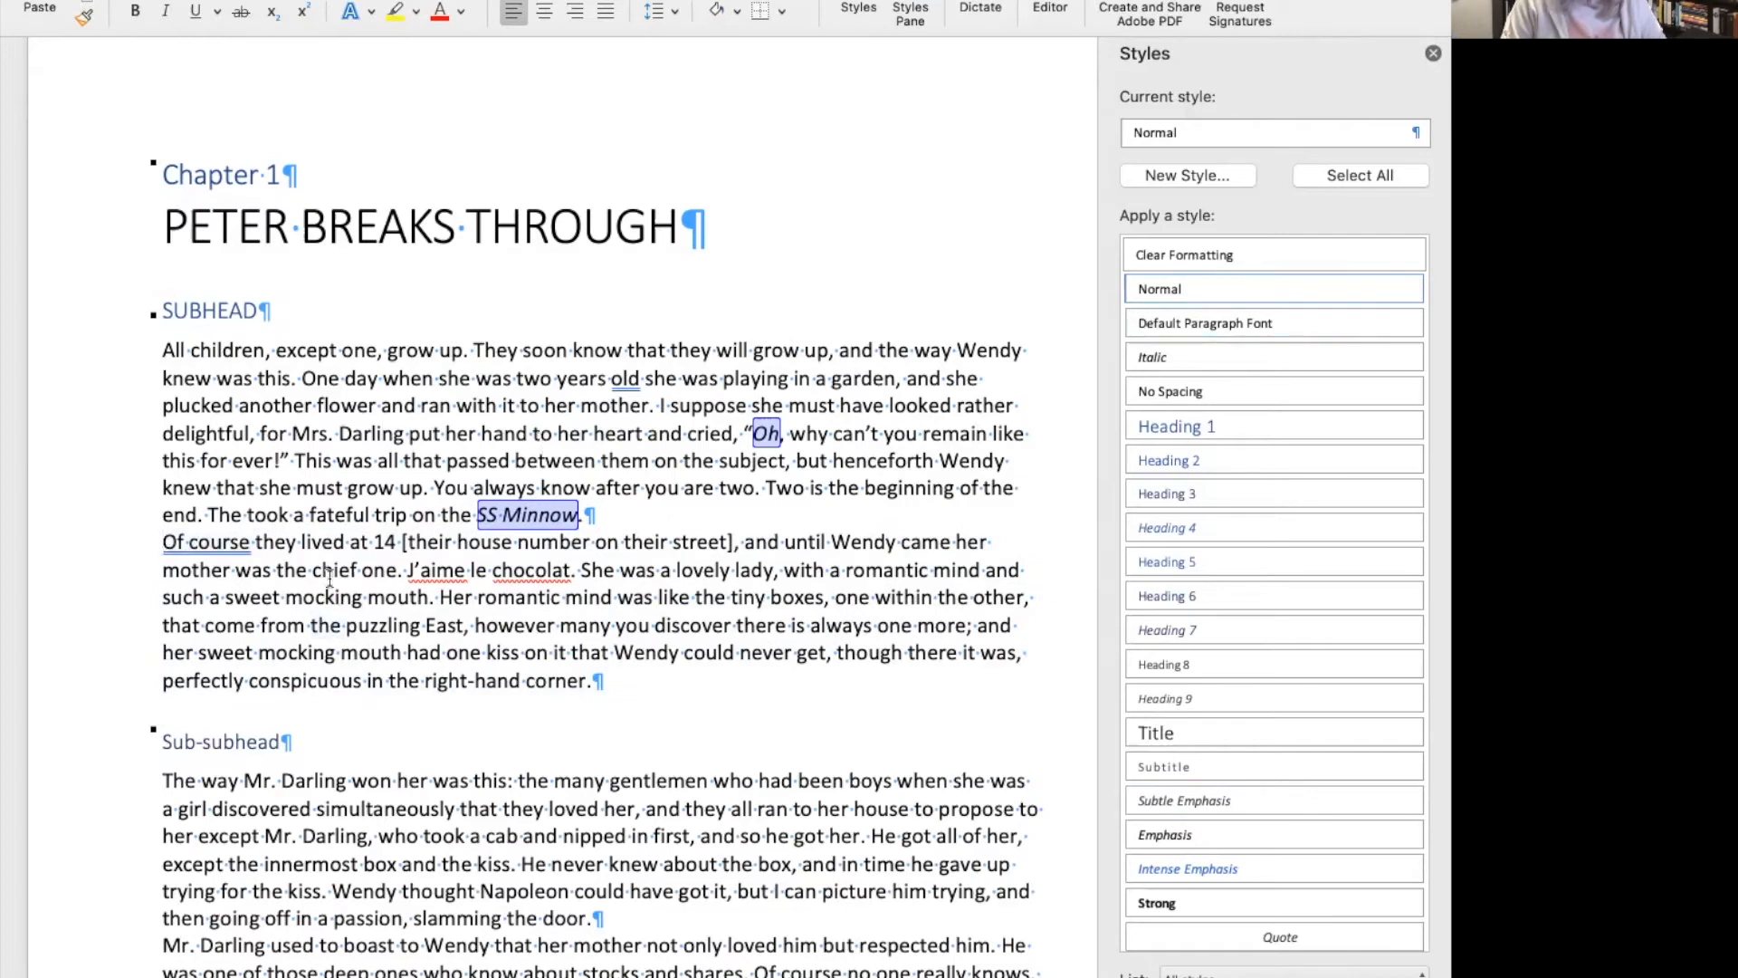
{"action": "left_click_drag", "start_coordinate": [168, 543], "coordinate": [724, 700]}
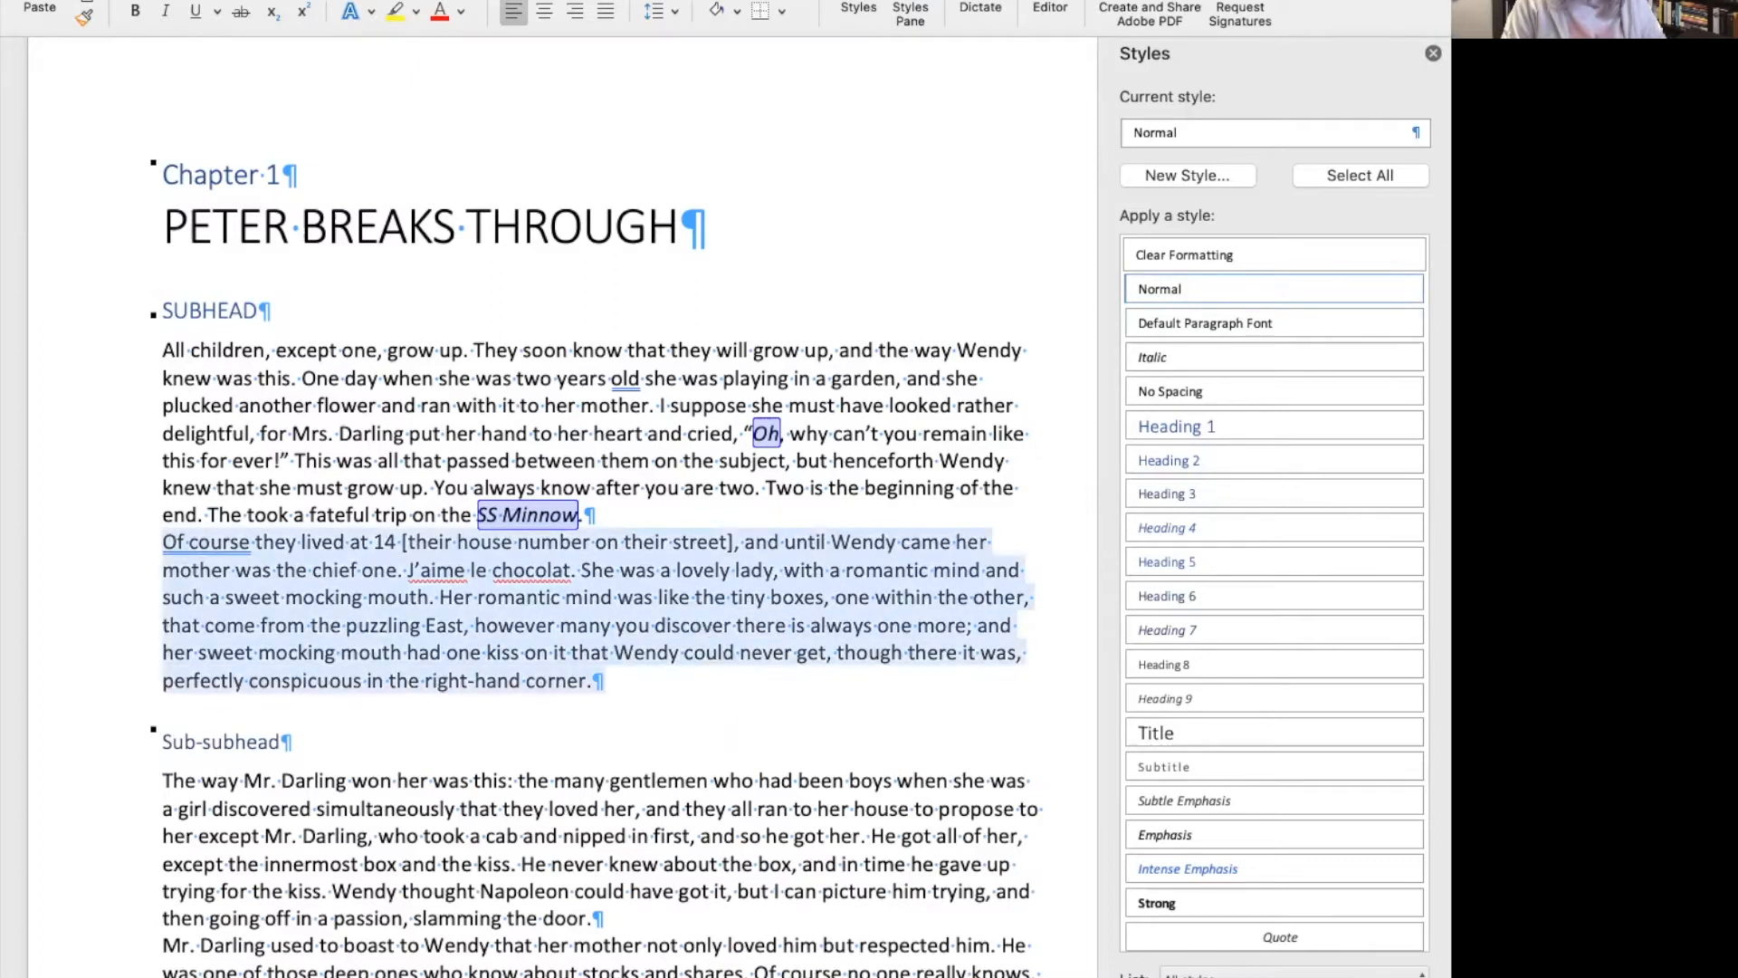
{"action": "left_click", "coordinate": [283, 0]}
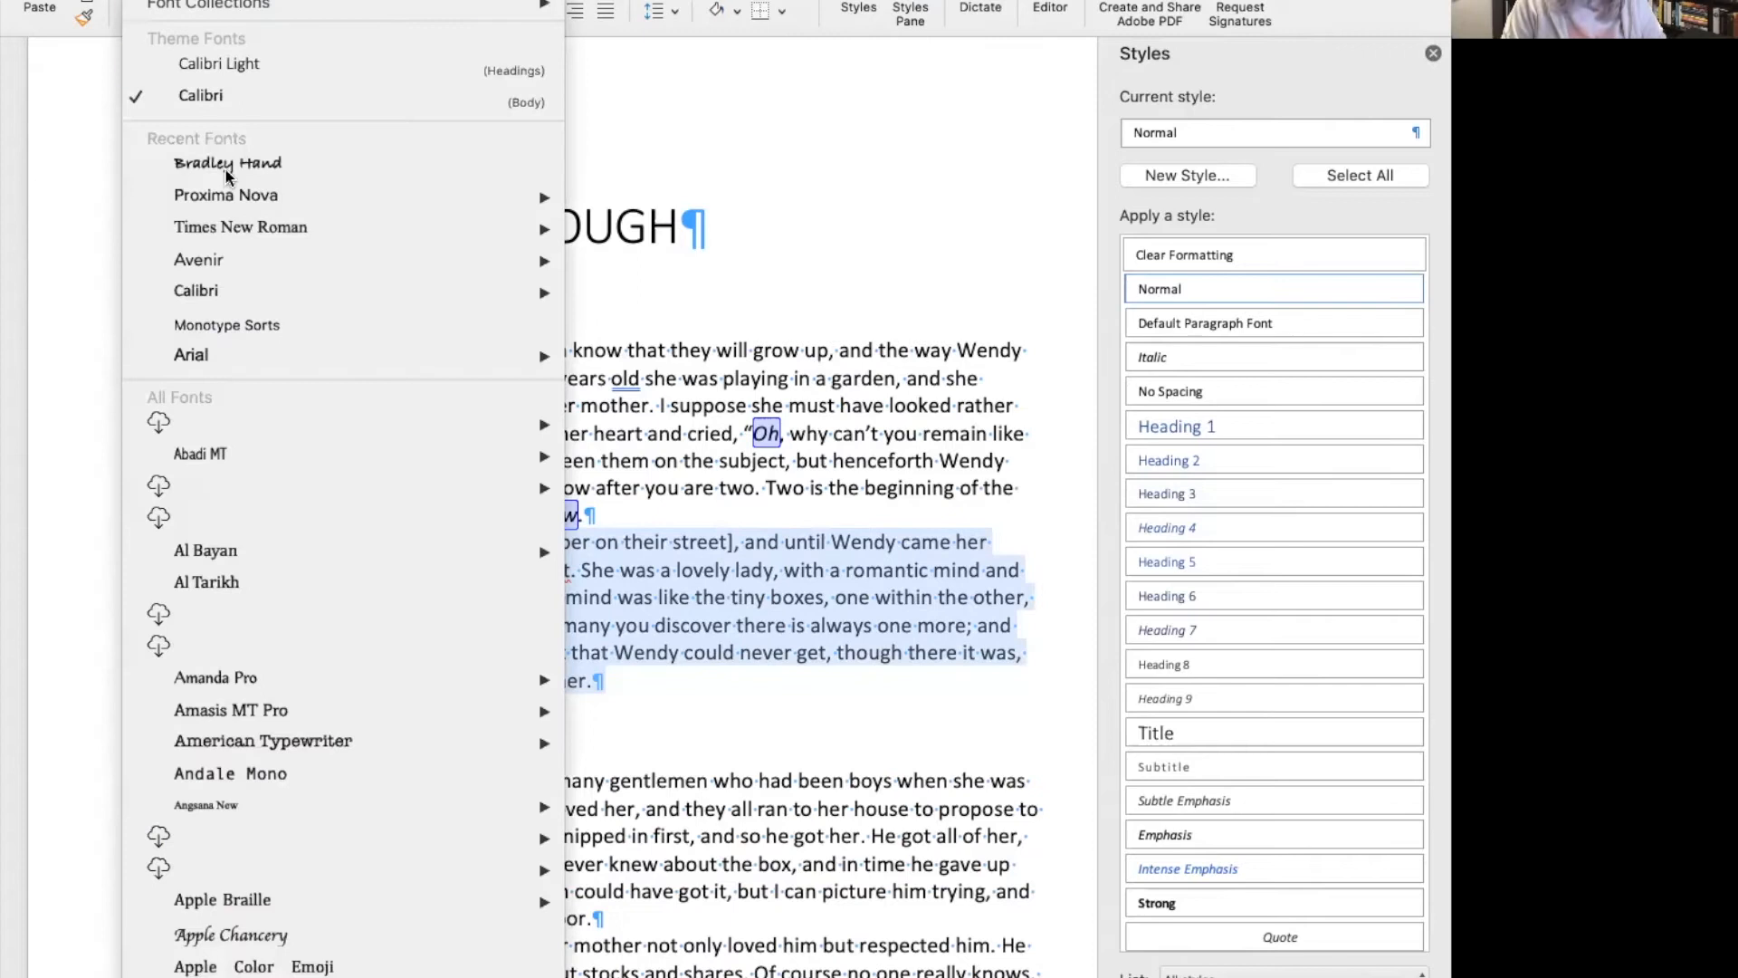
{"action": "mouse_move", "coordinate": [258, 227]}
{"action": "left_click", "coordinate": [621, 231]}
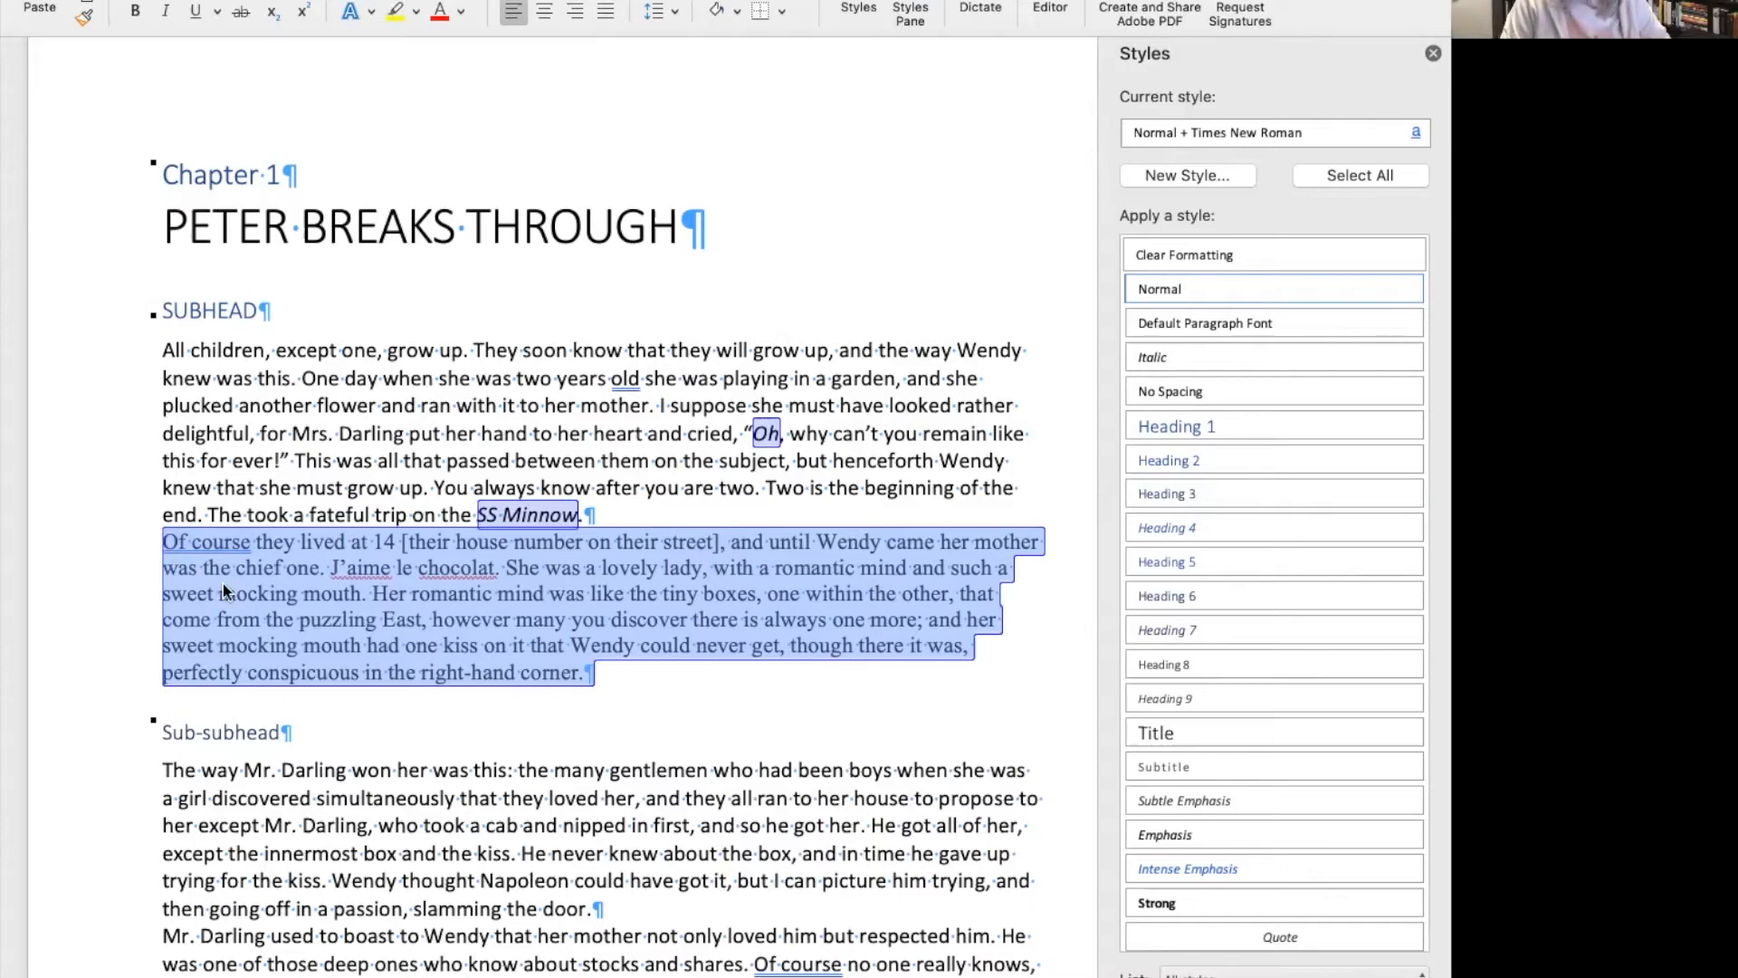
Give the "Of course they lived at 14" paragraph a first-line indent of 1.27 cm and update the Normal style to match it.
{"action": "left_click", "coordinate": [90, 0]}
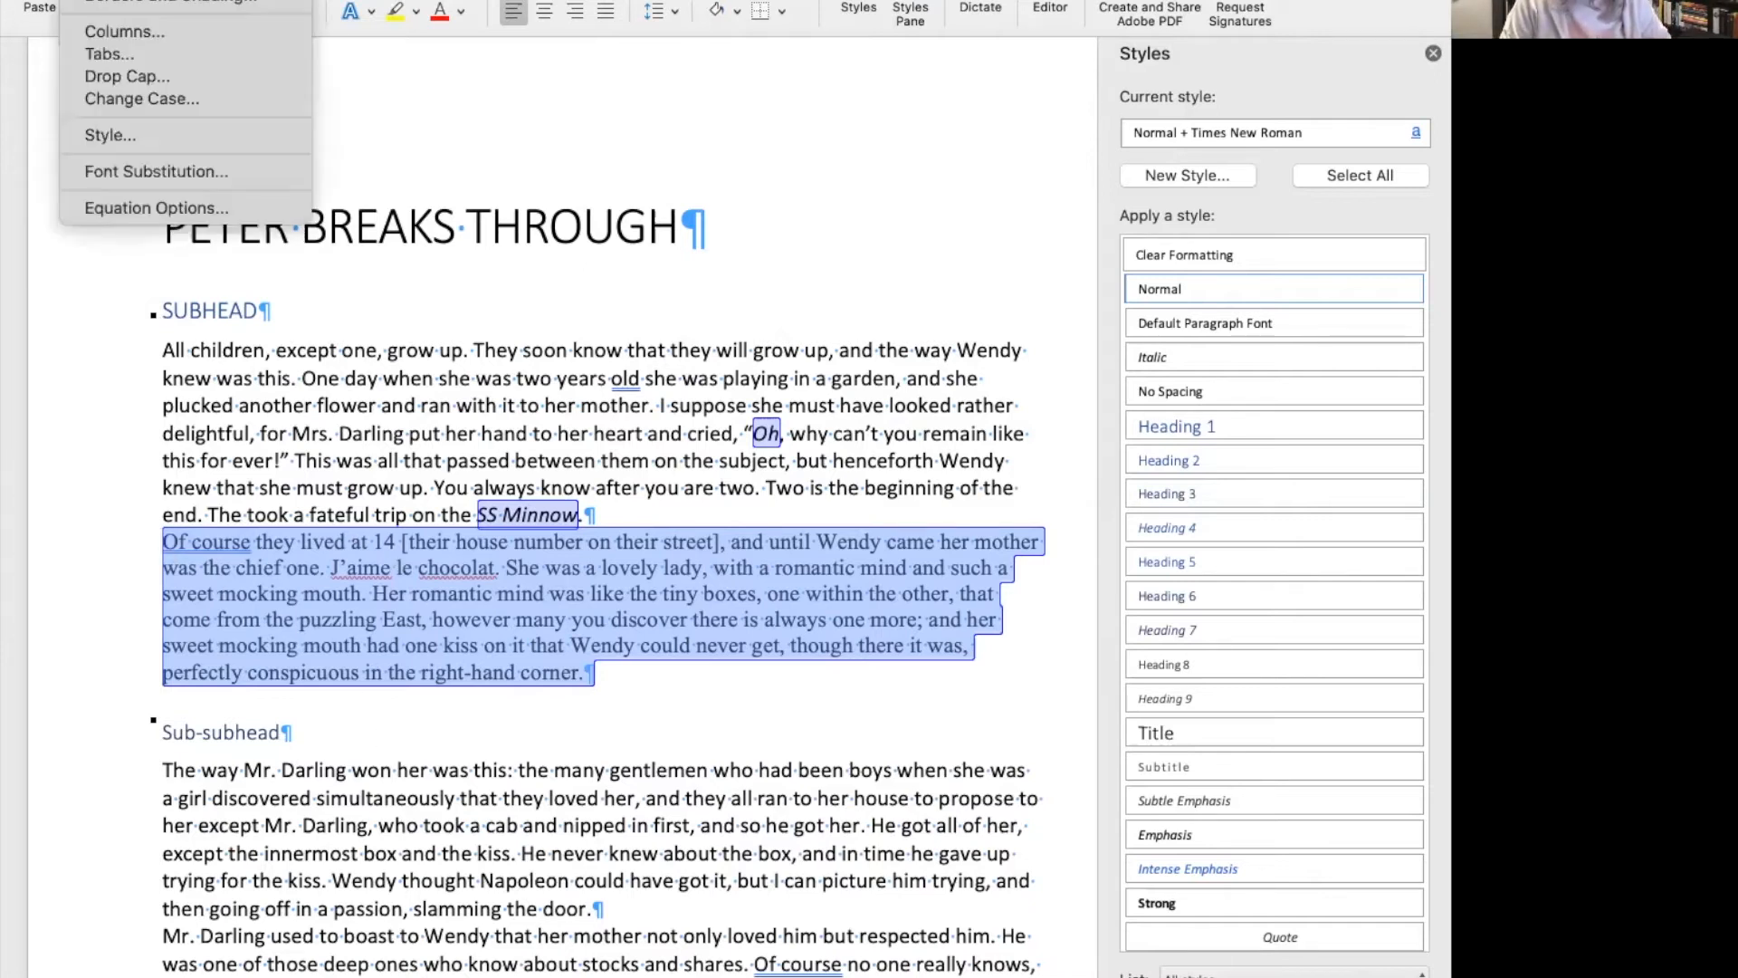
{"action": "left_click", "coordinate": [127, 0]}
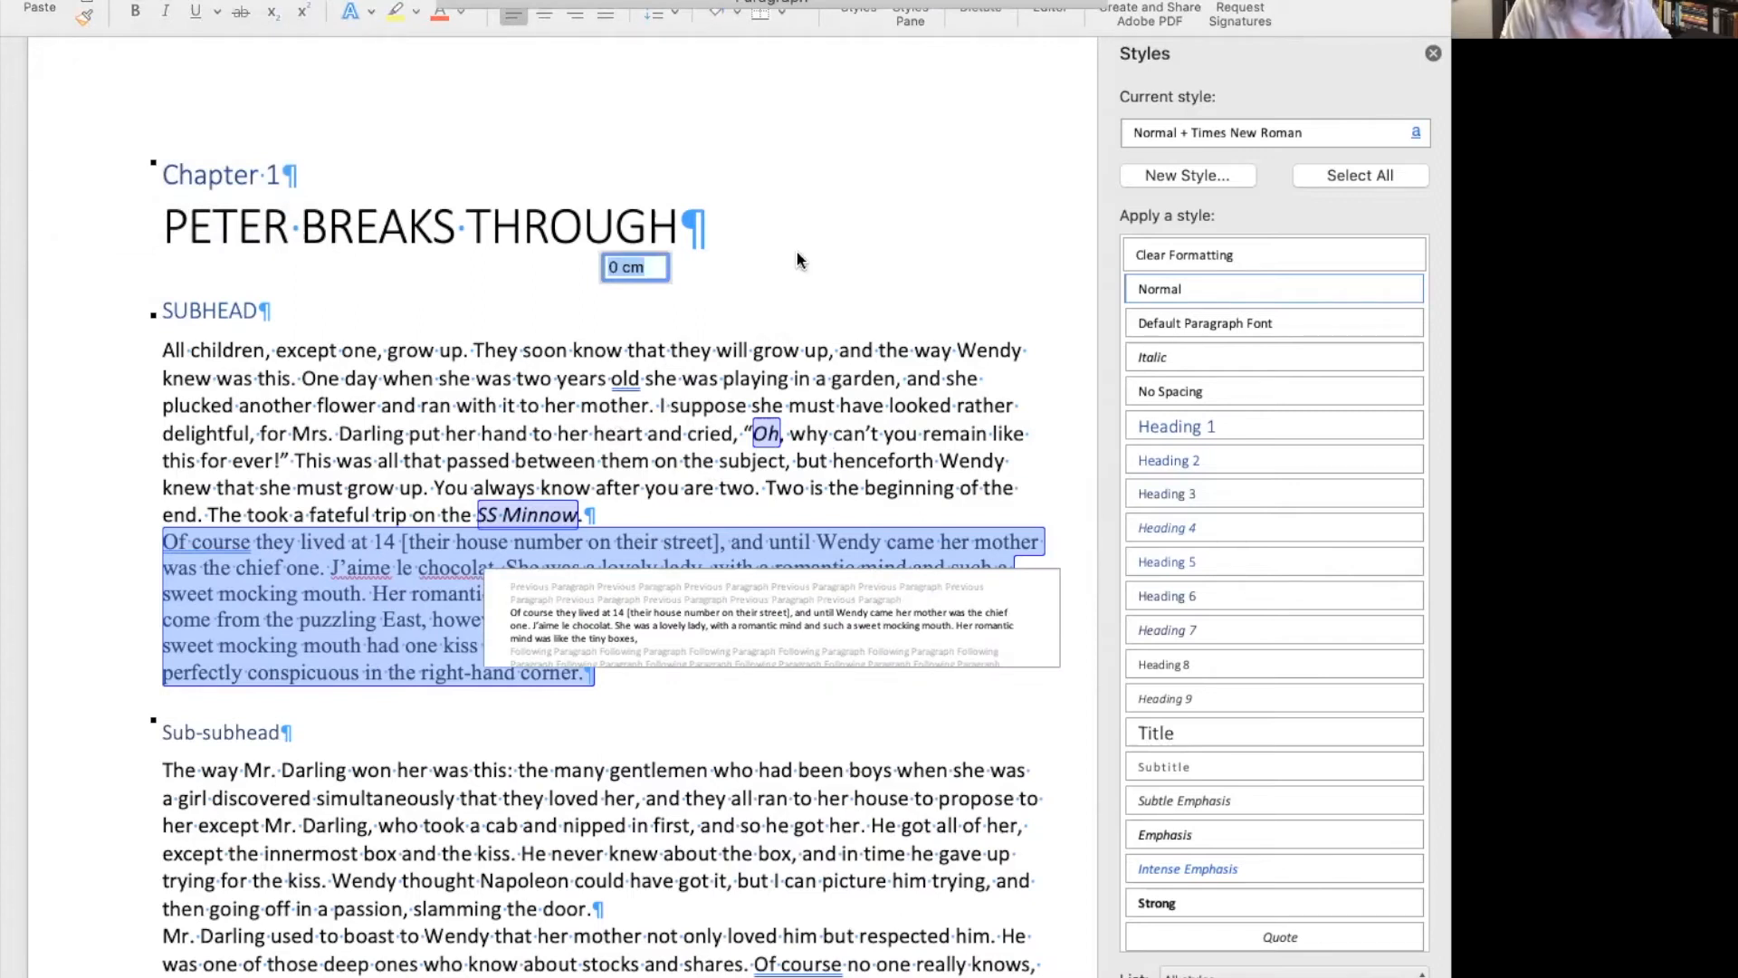
{"action": "left_click", "coordinate": [861, 282]}
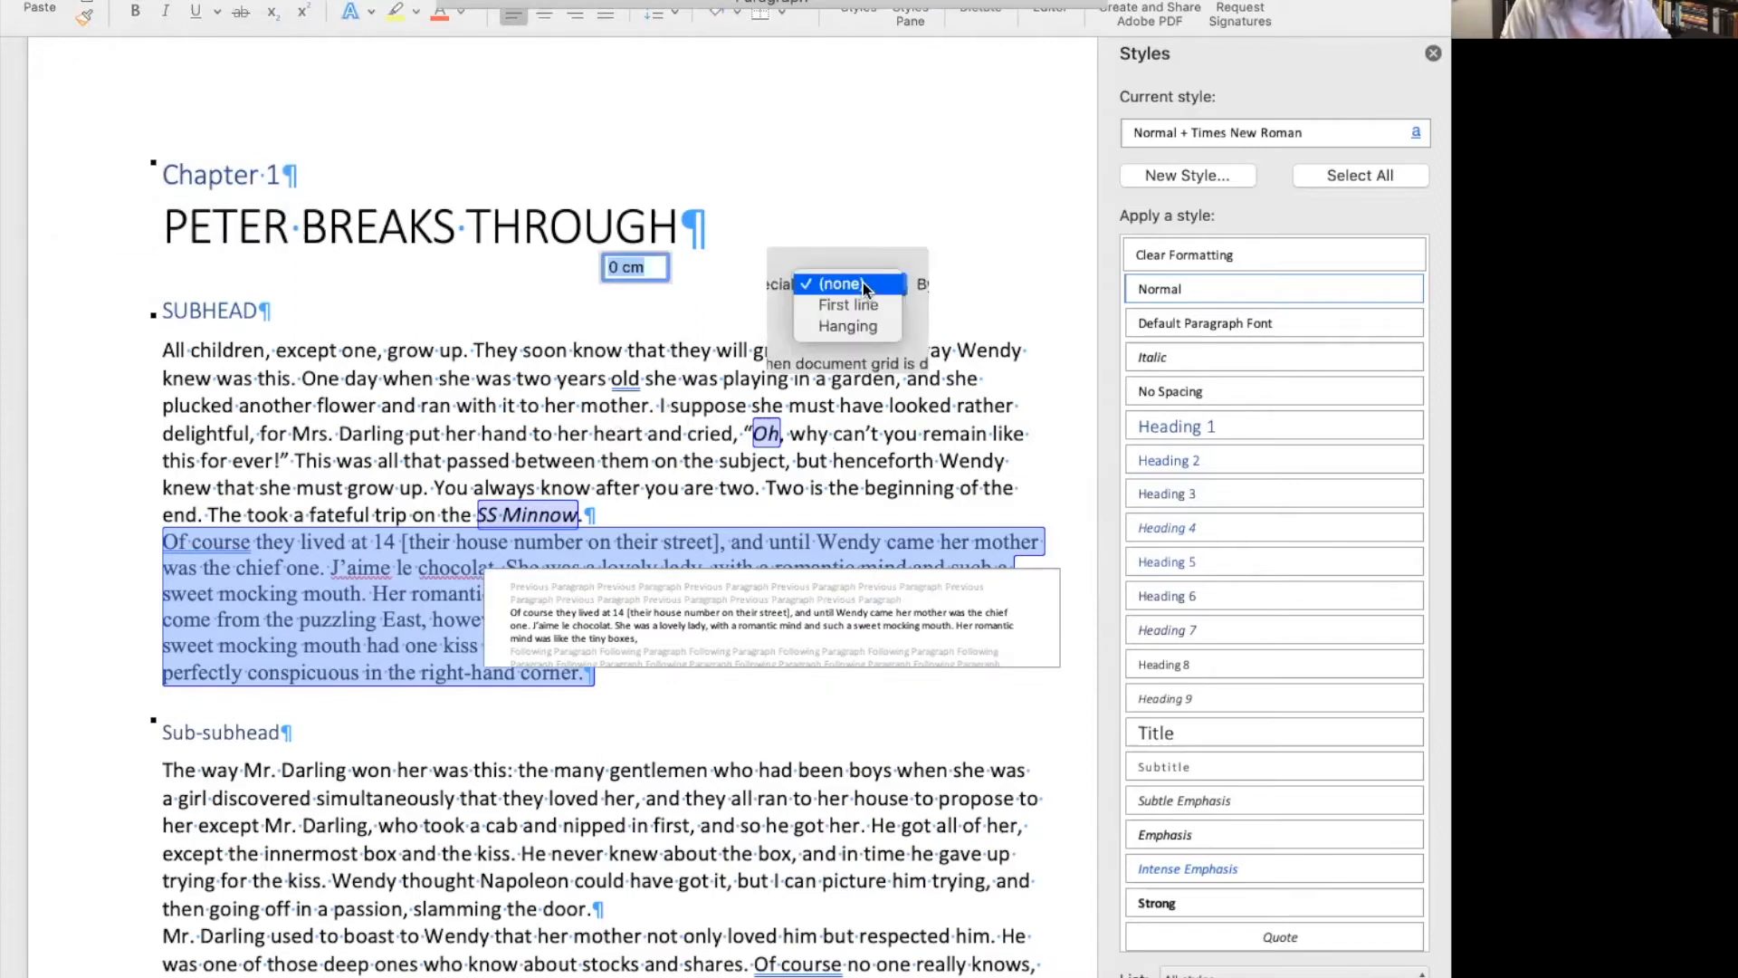
{"action": "left_click", "coordinate": [860, 299]}
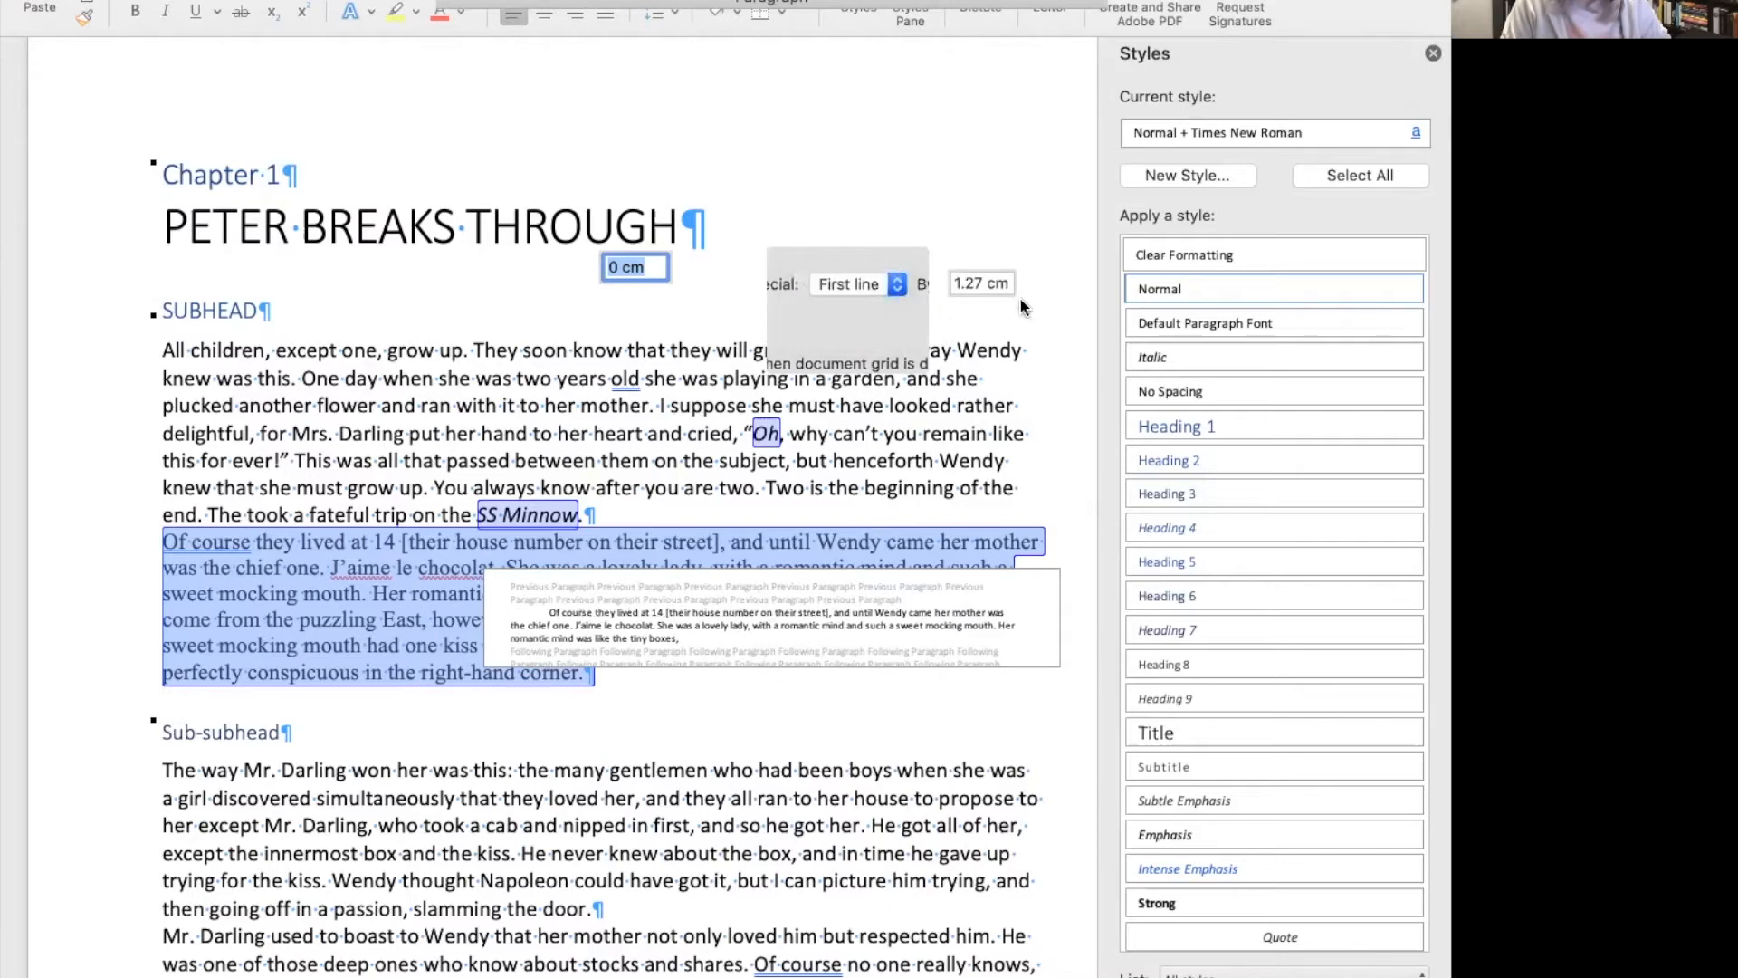
{"action": "left_click", "coordinate": [1034, 719]}
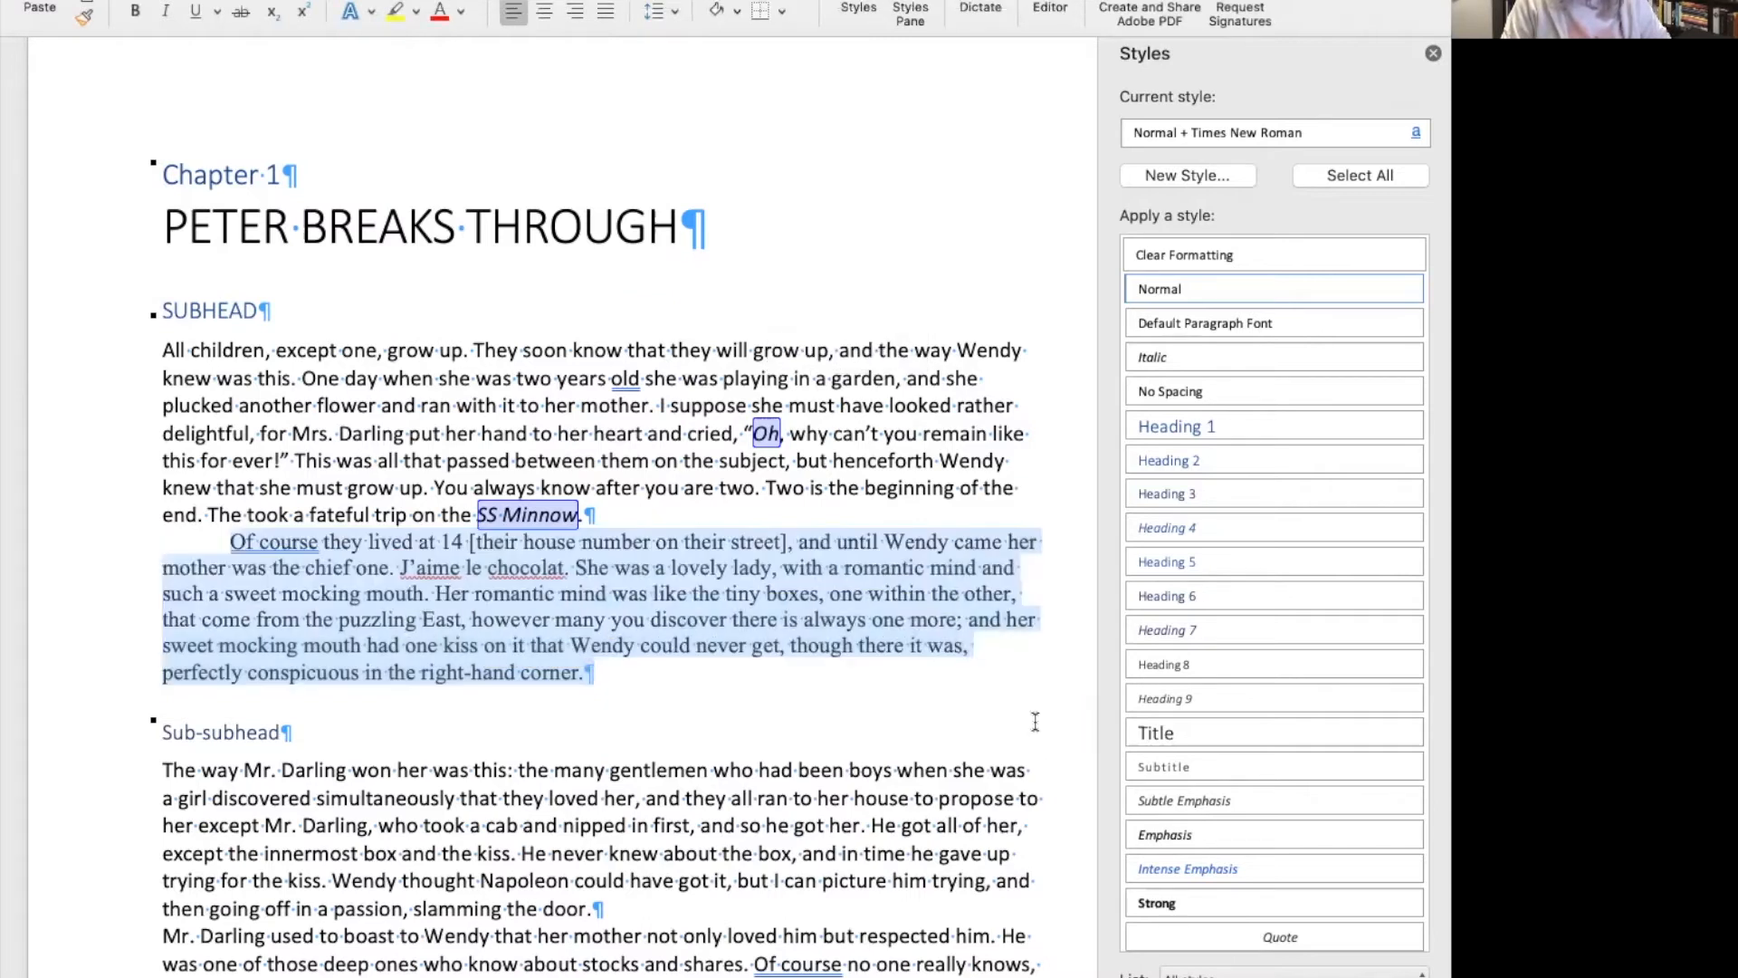
{"action": "left_click", "coordinate": [1413, 288]}
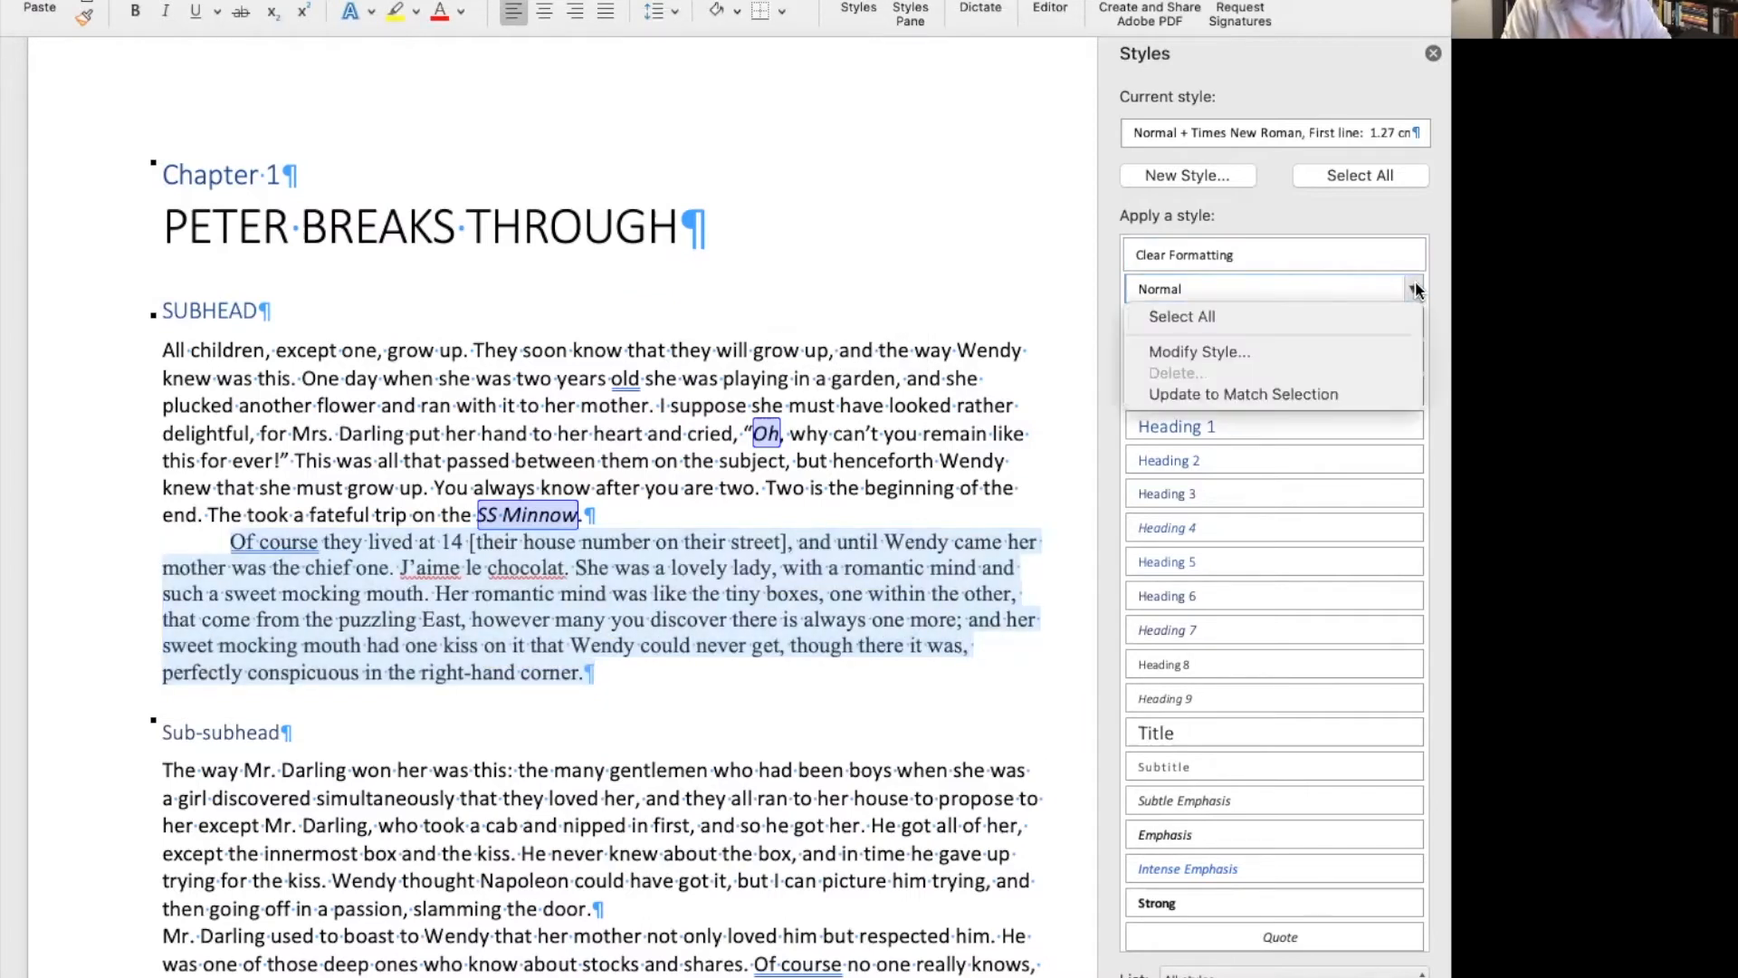
{"action": "left_click", "coordinate": [1374, 393]}
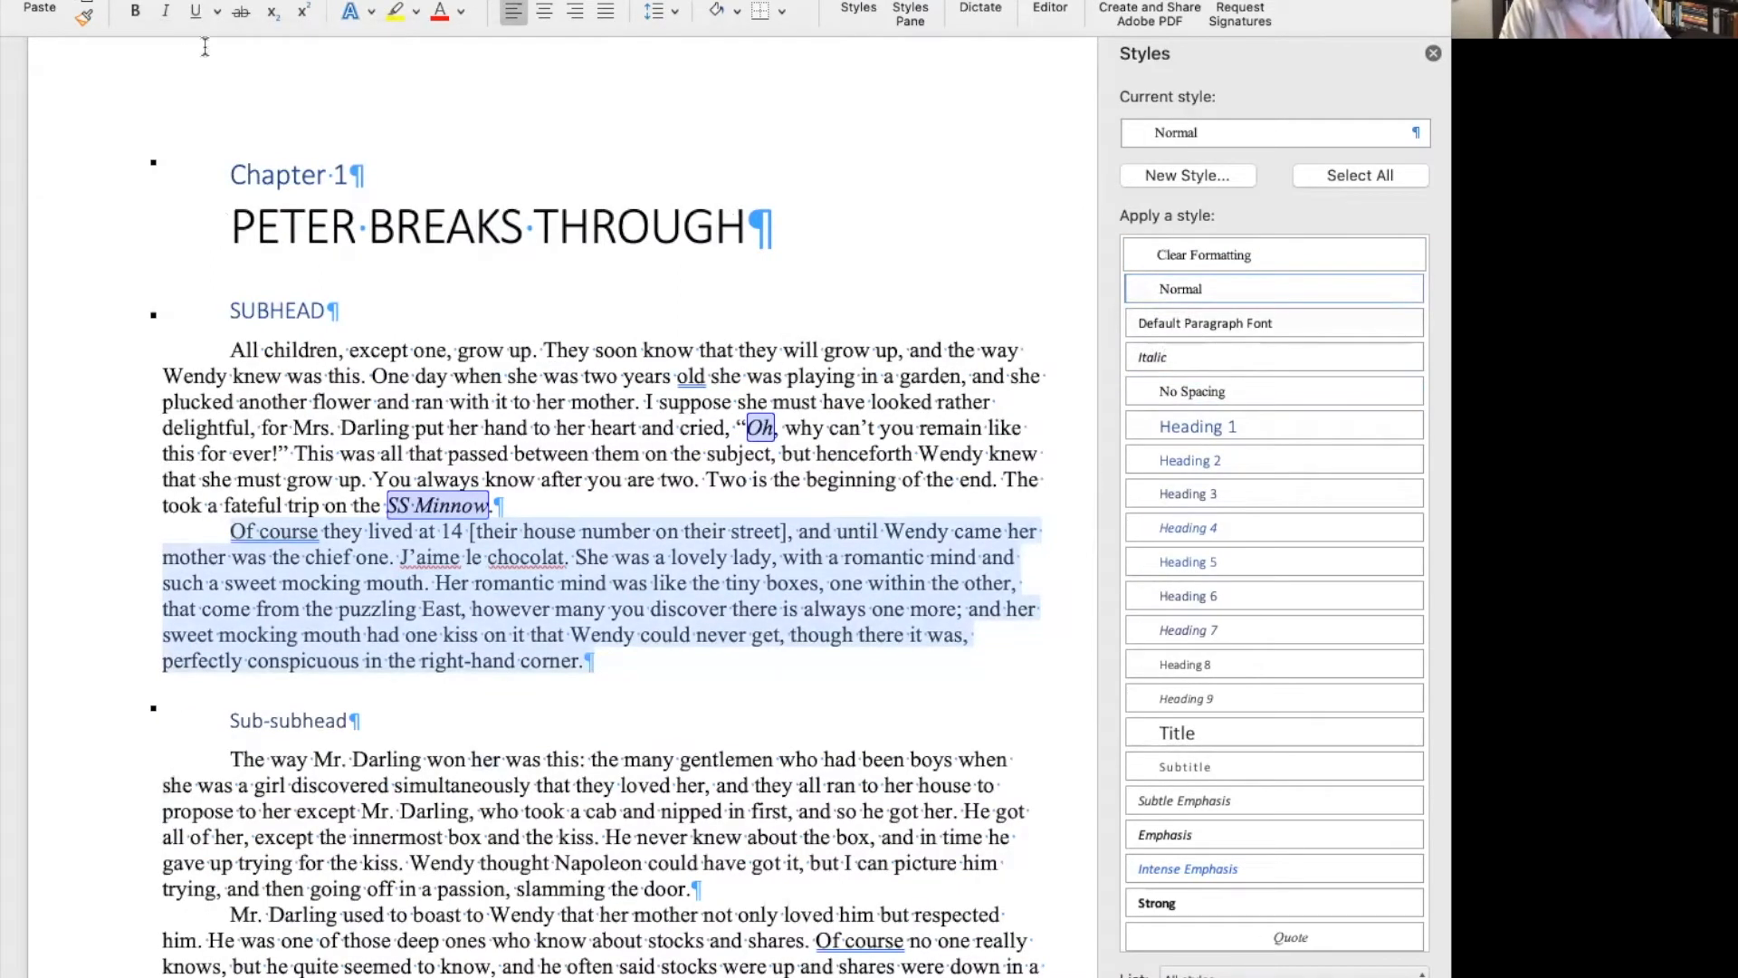
Update the Heading 1 style to match the Chapter 1 line.
{"action": "left_click", "coordinate": [297, 175]}
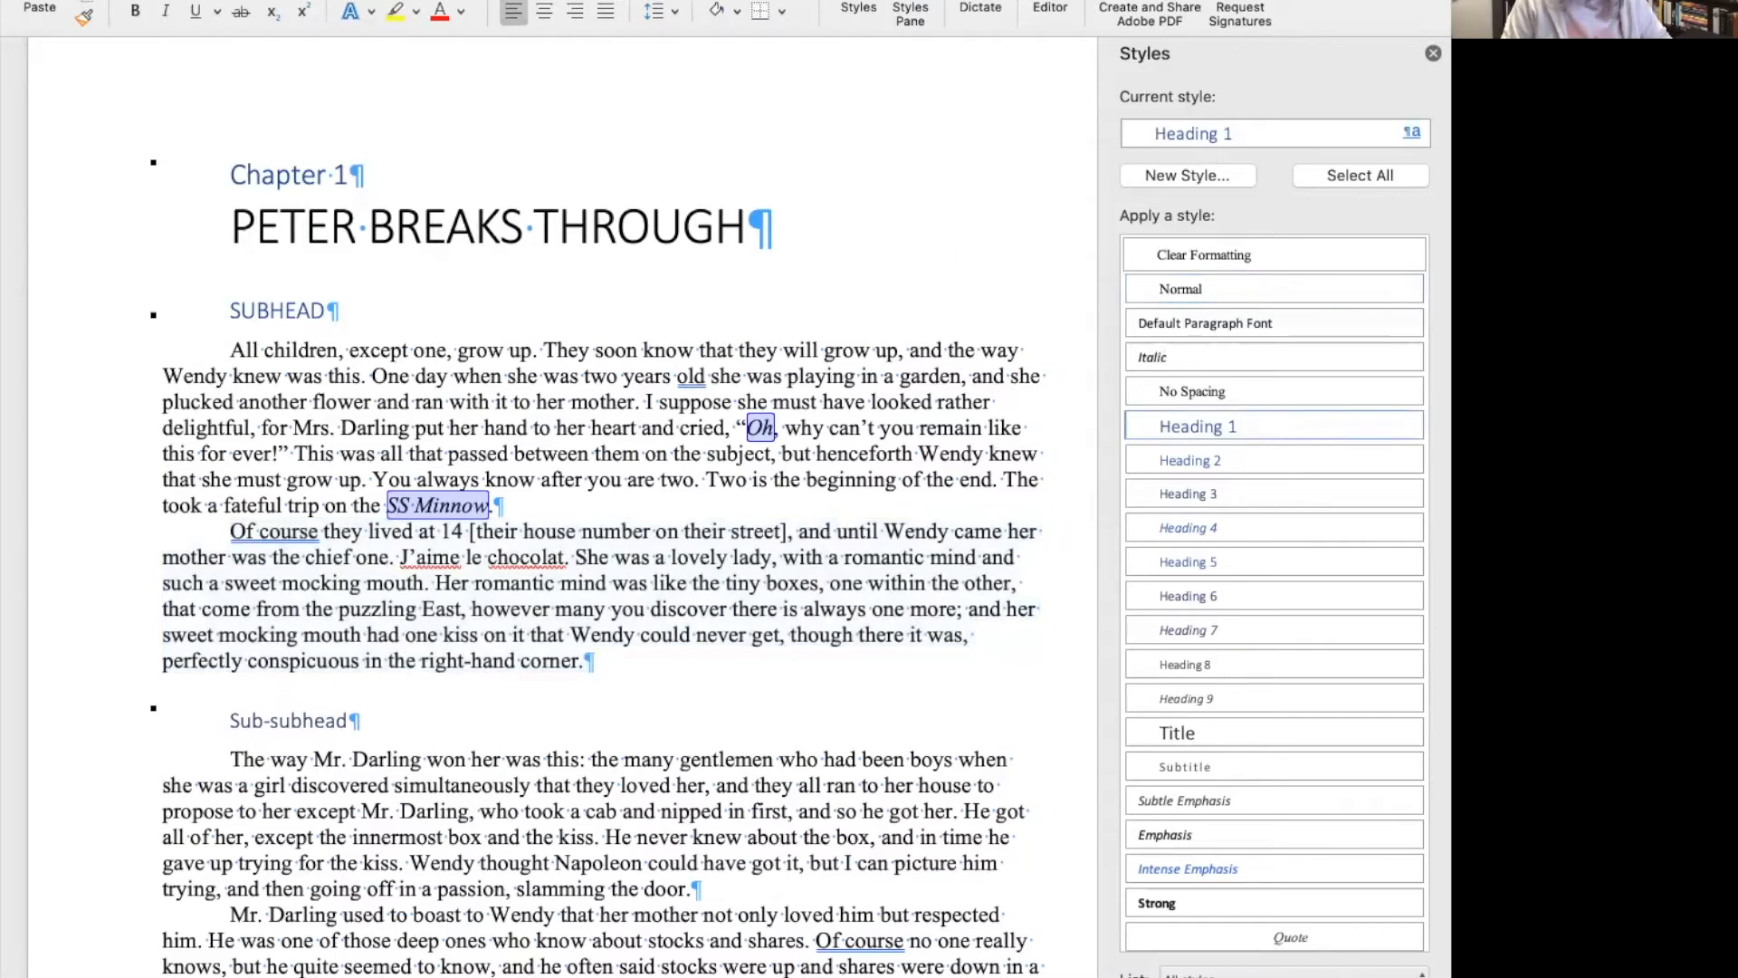
{"action": "left_click", "coordinate": [1414, 427]}
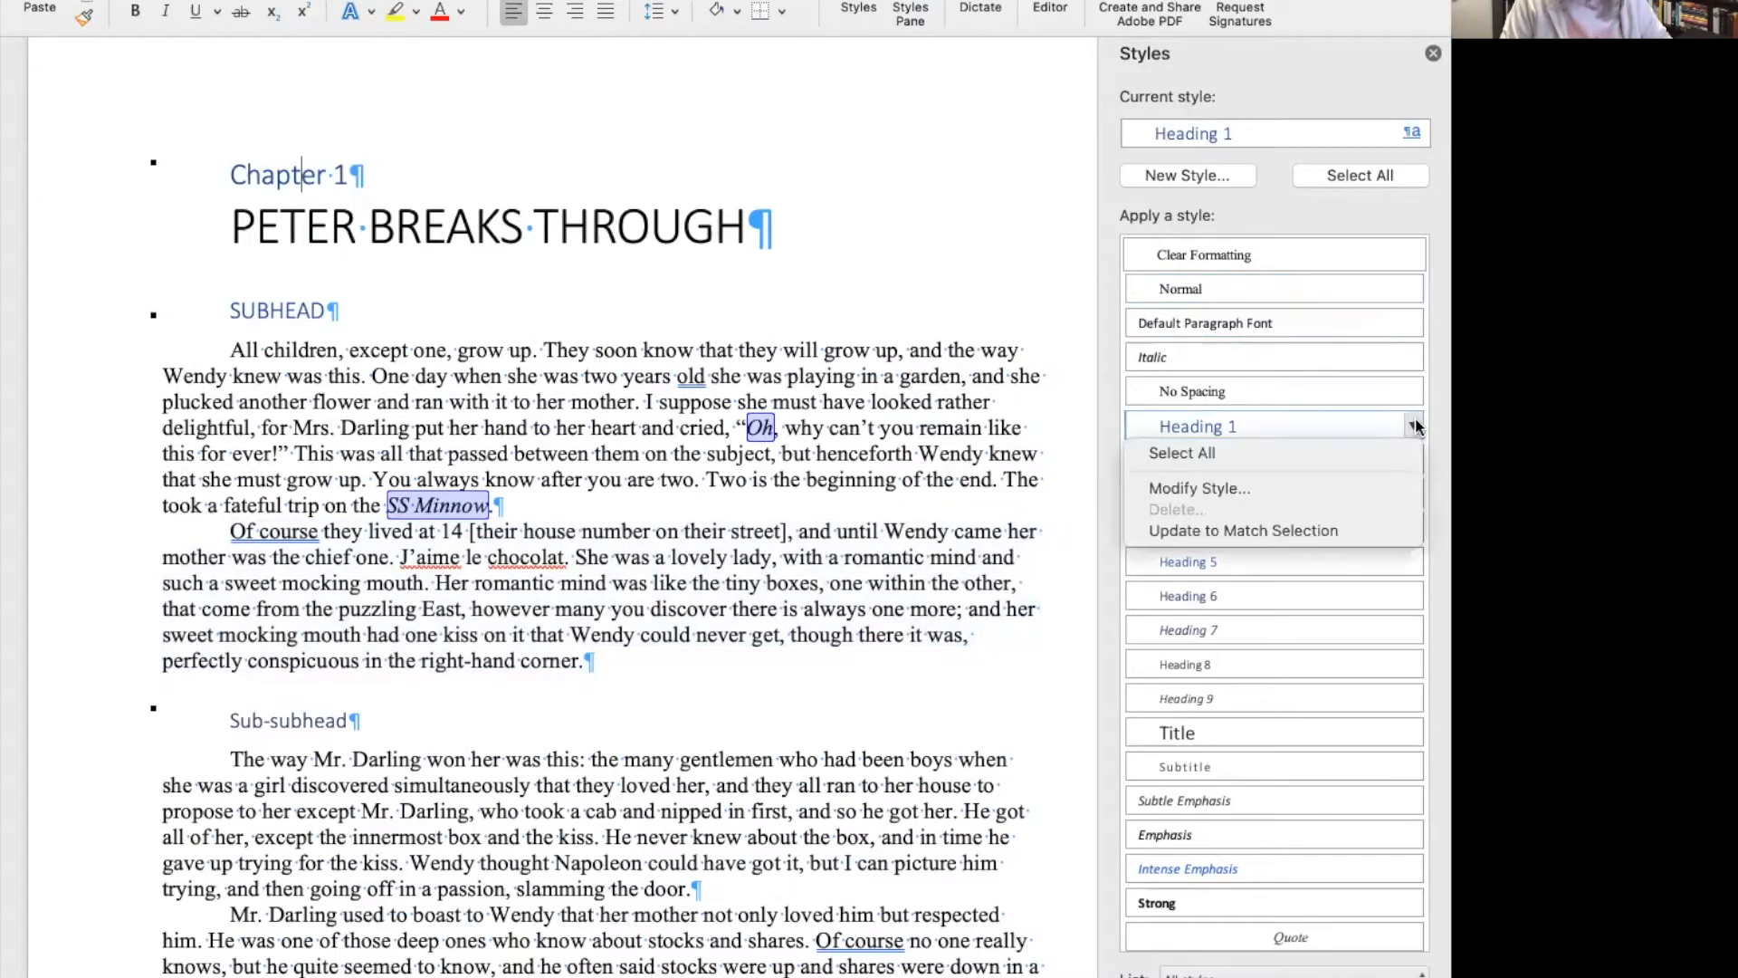
{"action": "left_click", "coordinate": [1370, 531]}
{"action": "double_click", "coordinate": [582, 380]}
{"action": "left_click_drag", "start_coordinate": [228, 349], "coordinate": [558, 500]}
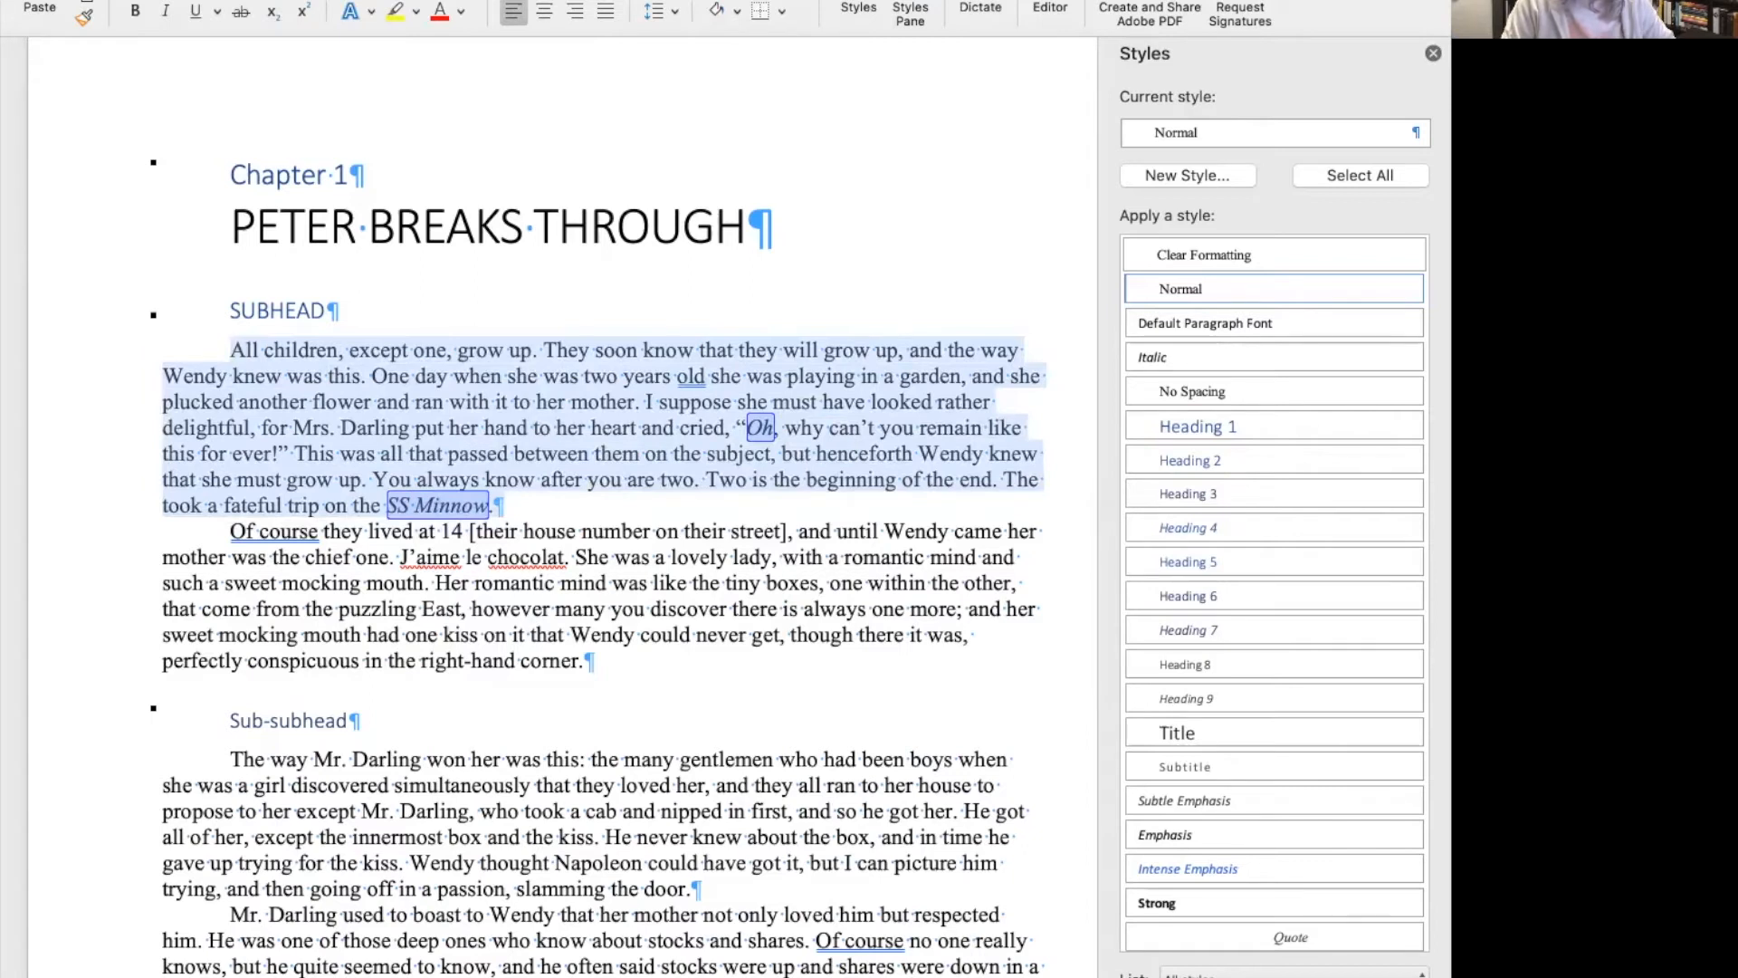
{"action": "left_click", "coordinate": [97, 0]}
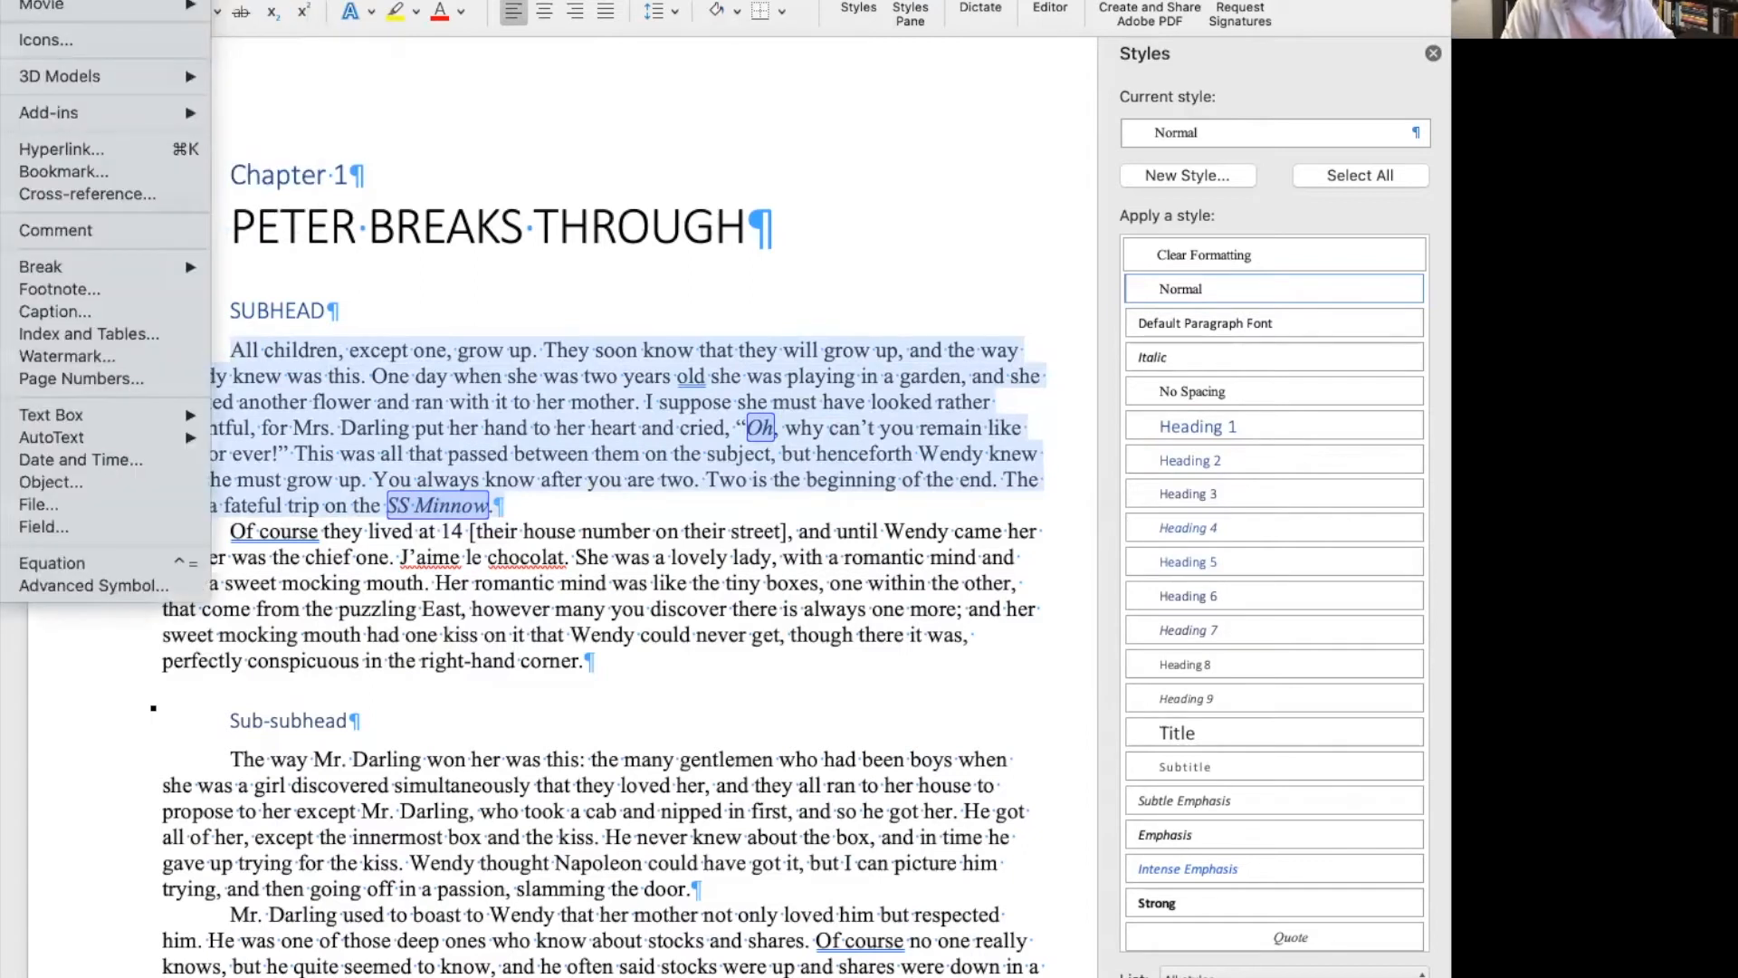
{"action": "left_click", "coordinate": [474, 401]}
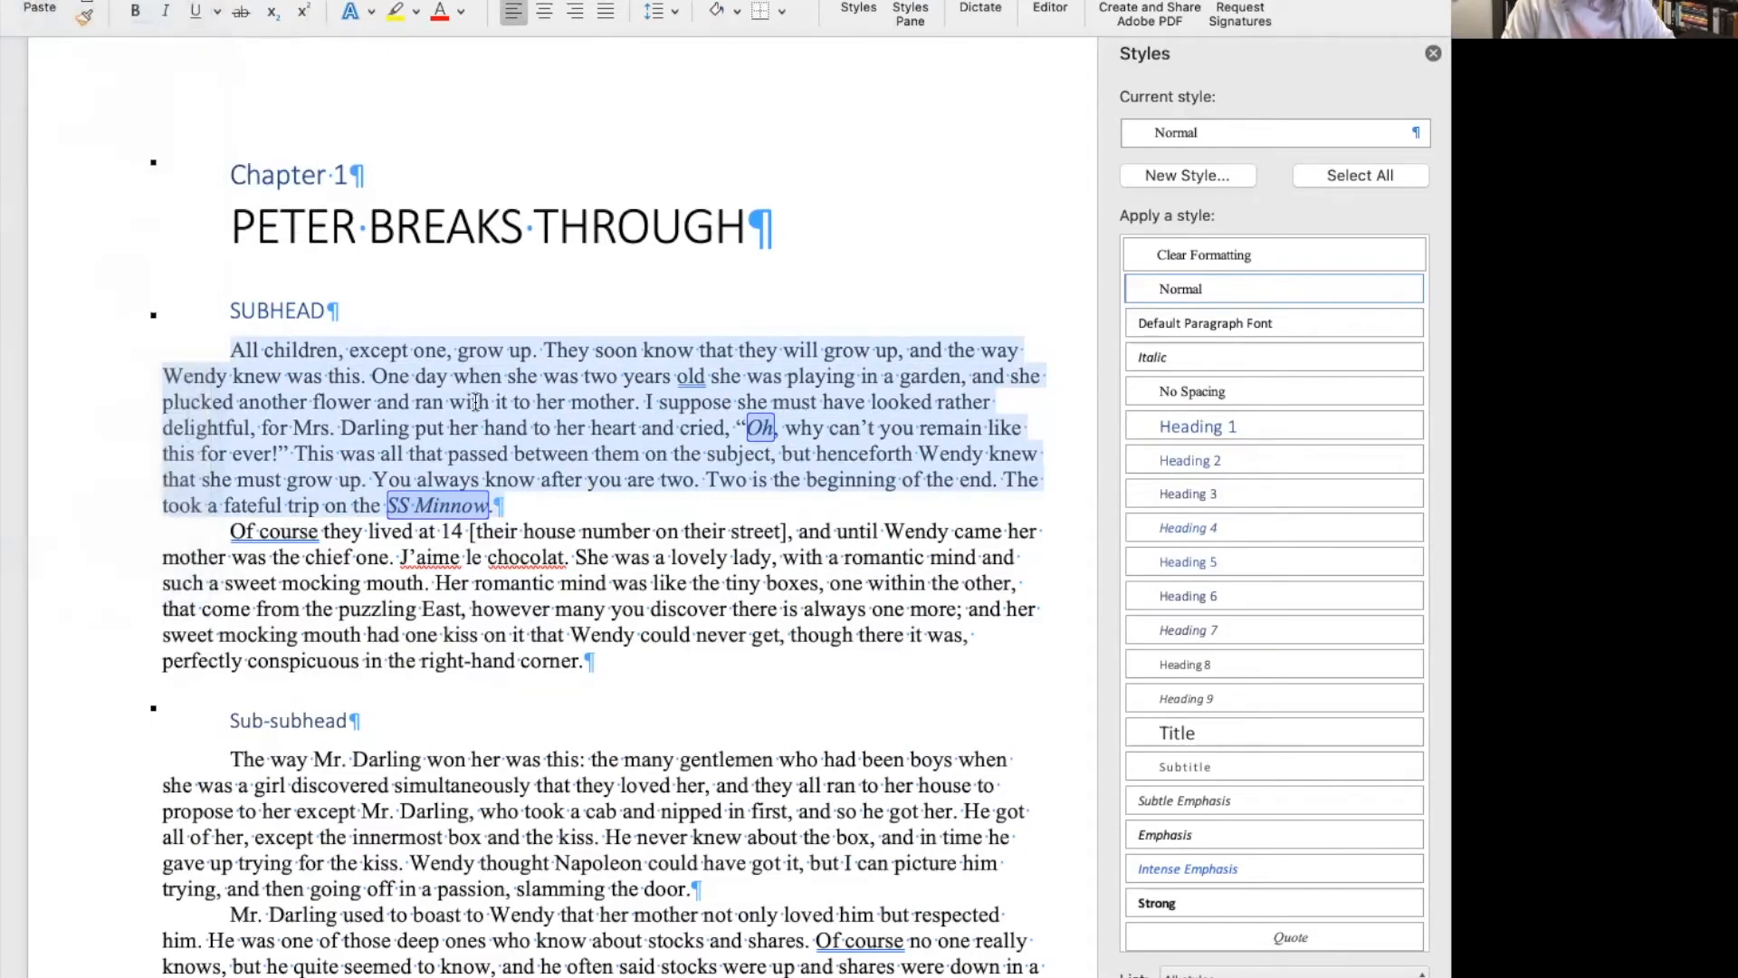
{"action": "left_click", "coordinate": [496, 607]}
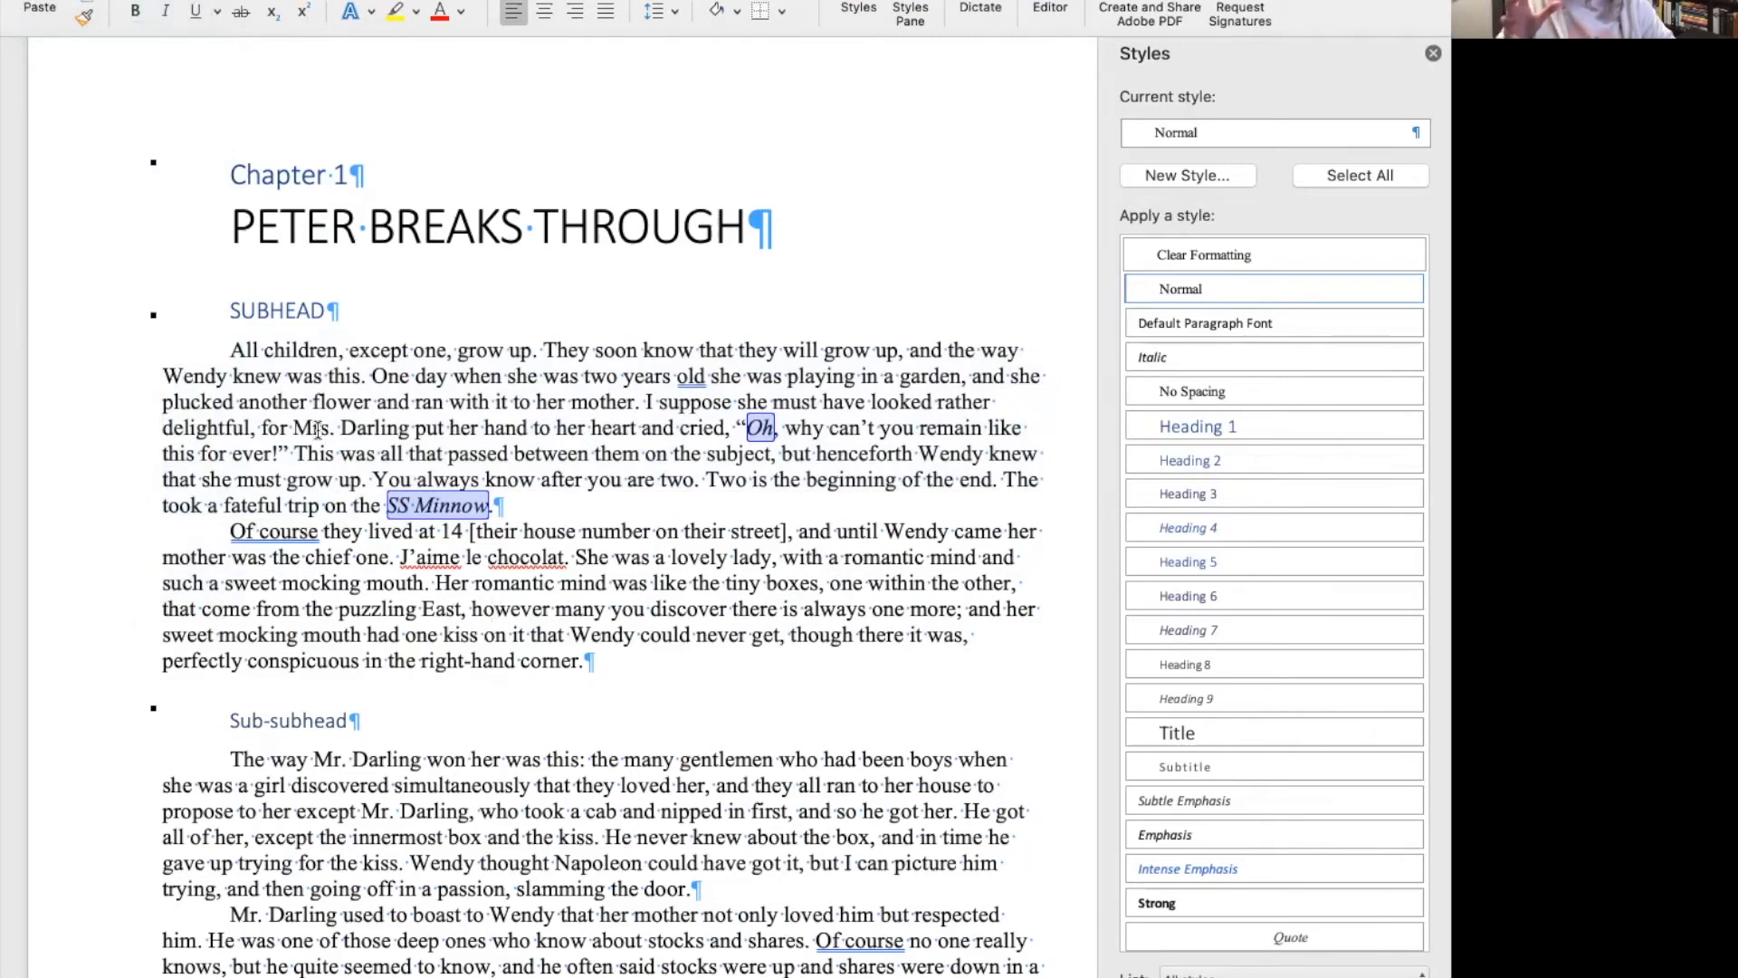
Set the first-line indent of the opening body paragraph, starting "All children, except one", to 0 cm.
{"action": "scroll", "coordinate": [317, 428], "scroll_direction": "down", "scroll_amount": 5}
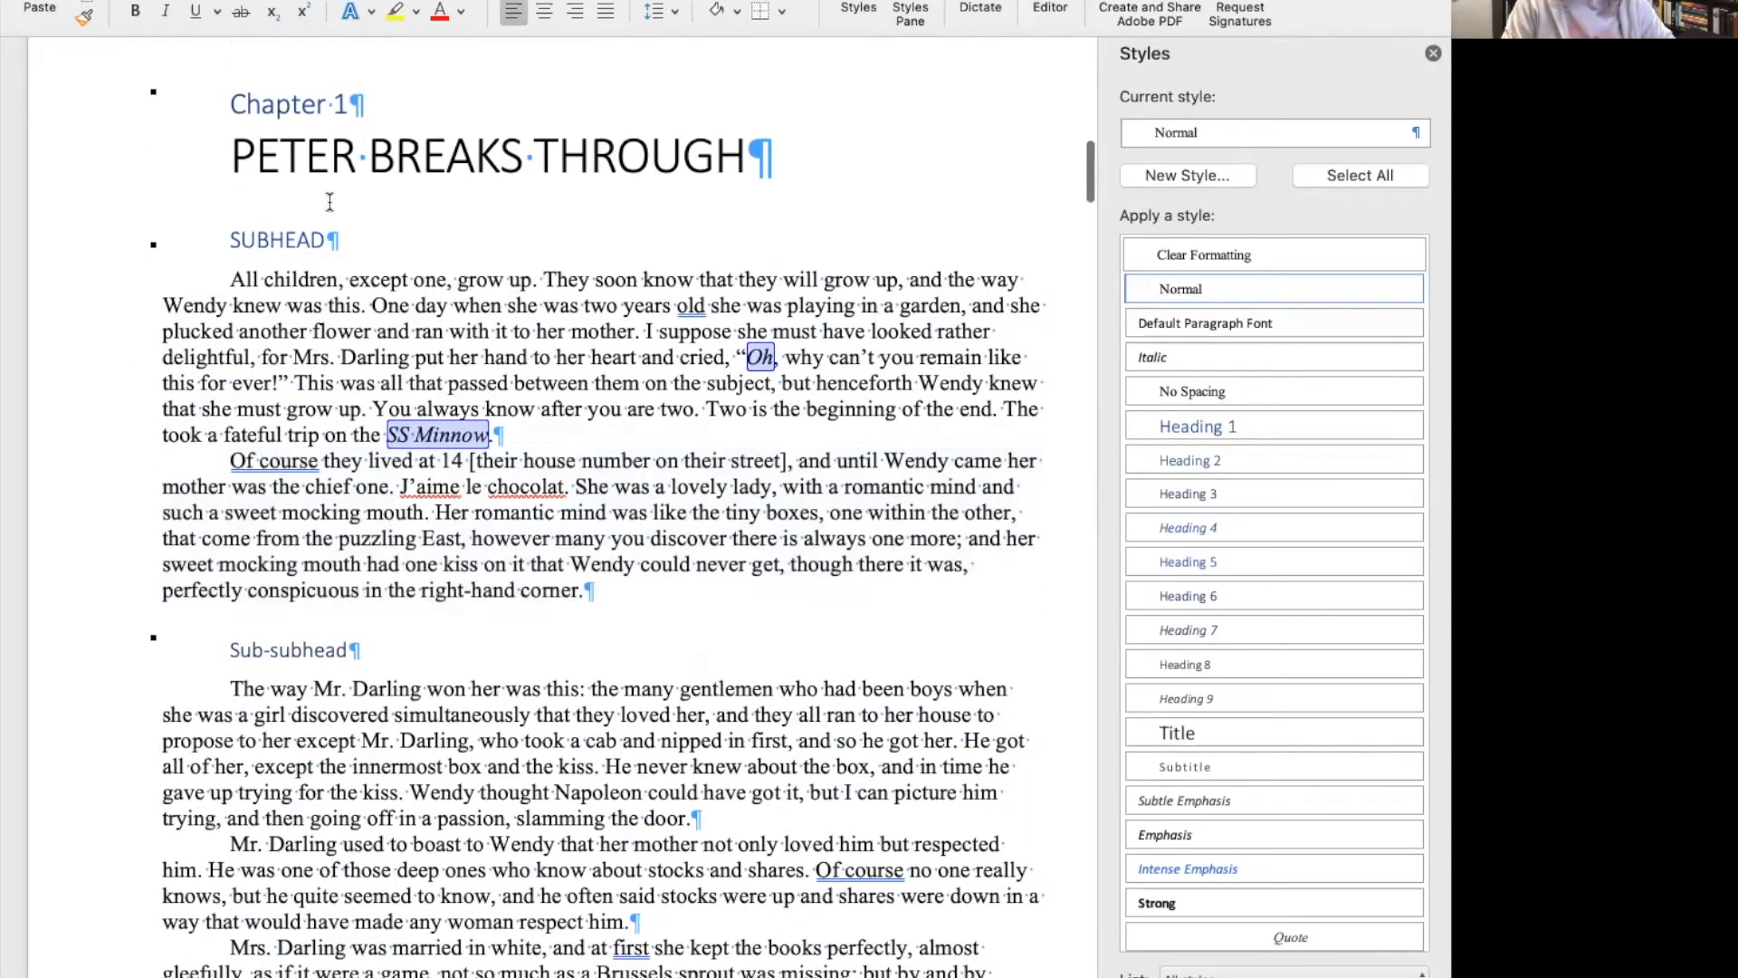
{"action": "scroll", "coordinate": [279, 260], "scroll_direction": "up", "scroll_amount": 8}
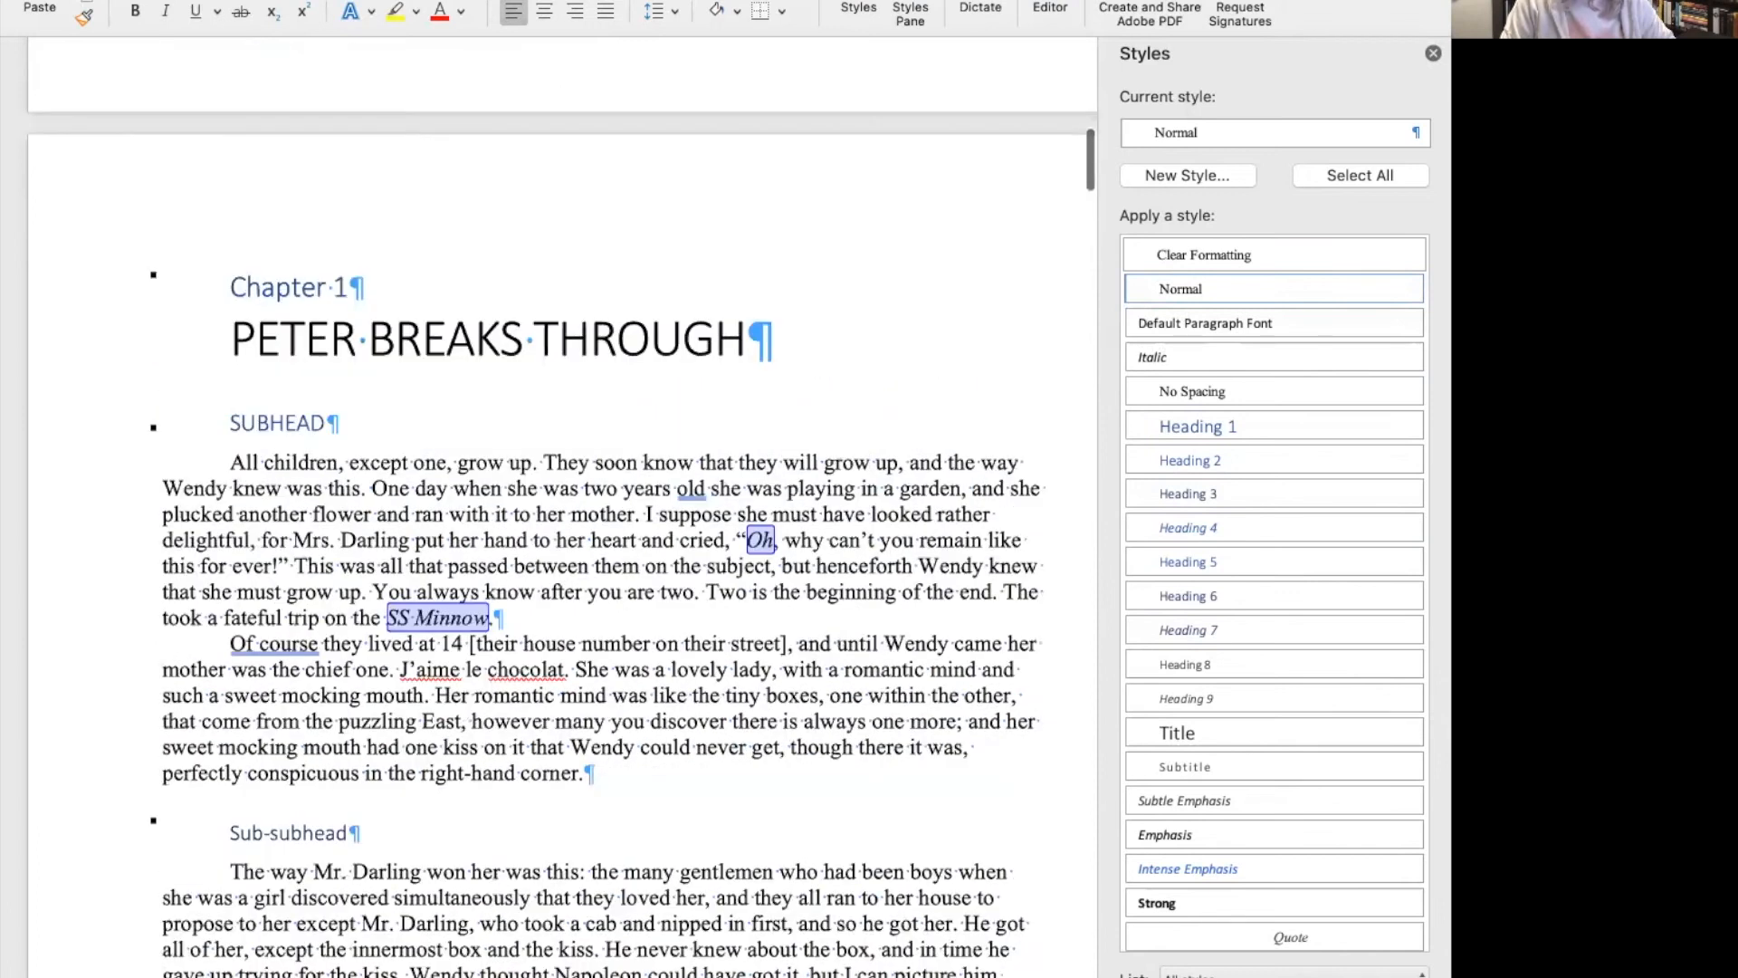
{"action": "left_click", "coordinate": [93, 1]}
{"action": "mouse_move", "coordinate": [29, 1]}
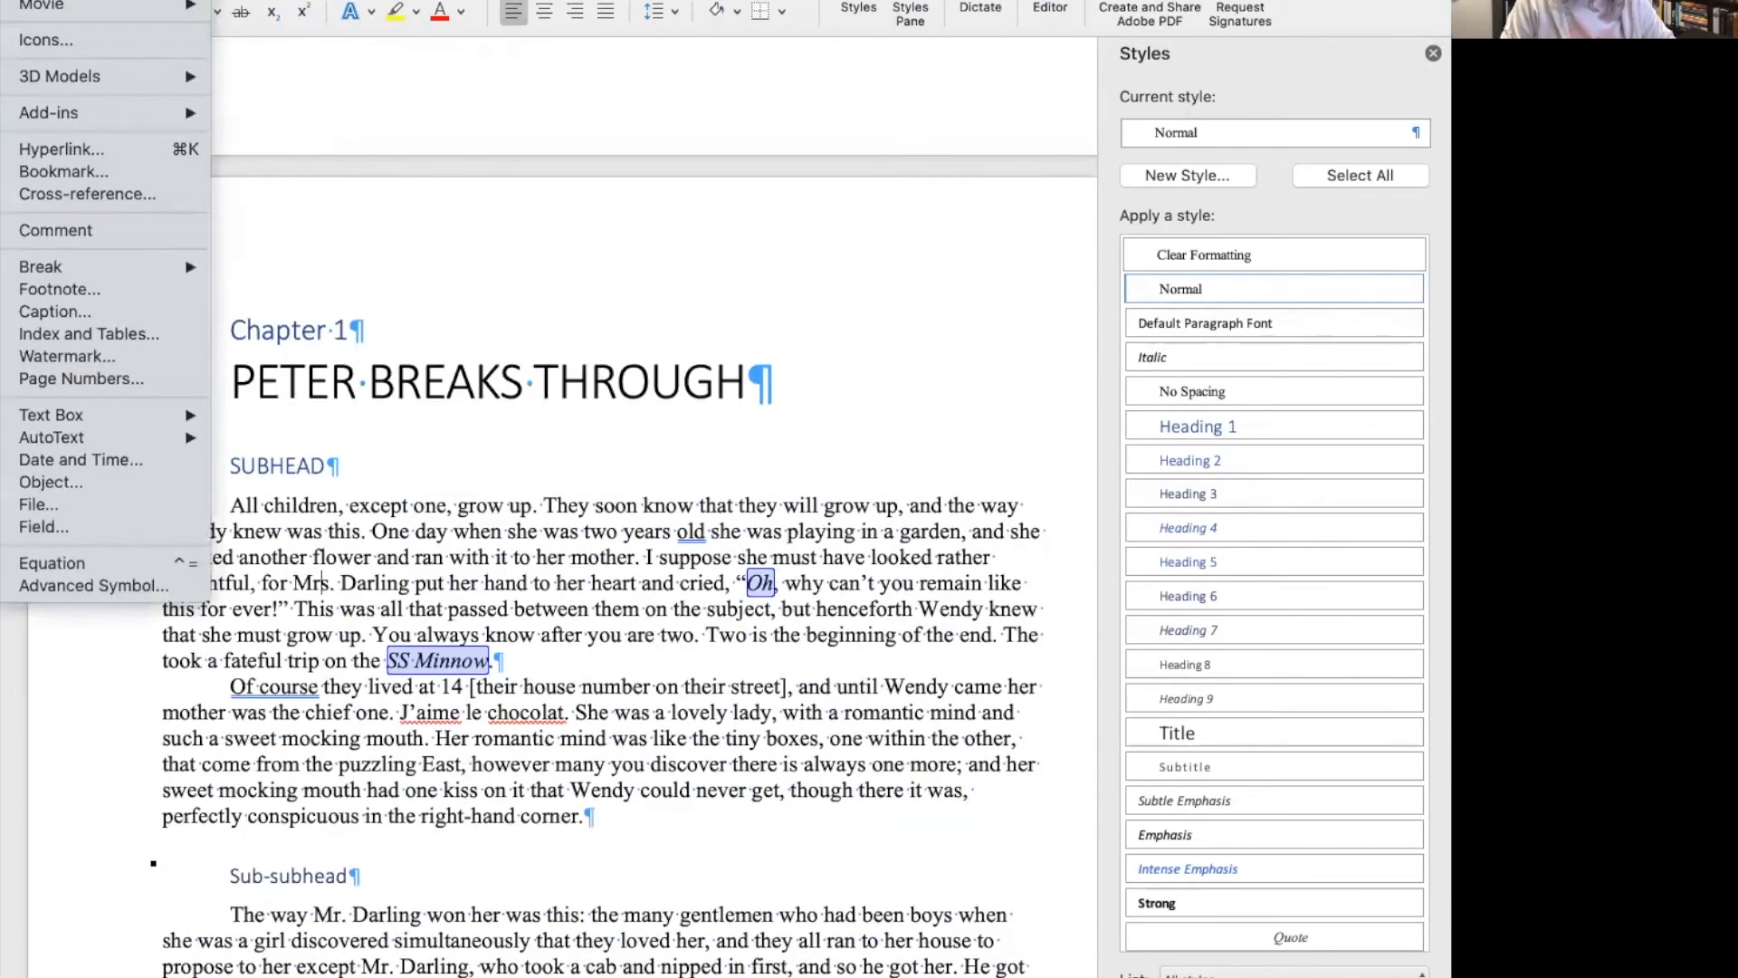
{"action": "mouse_move", "coordinate": [93, 1]}
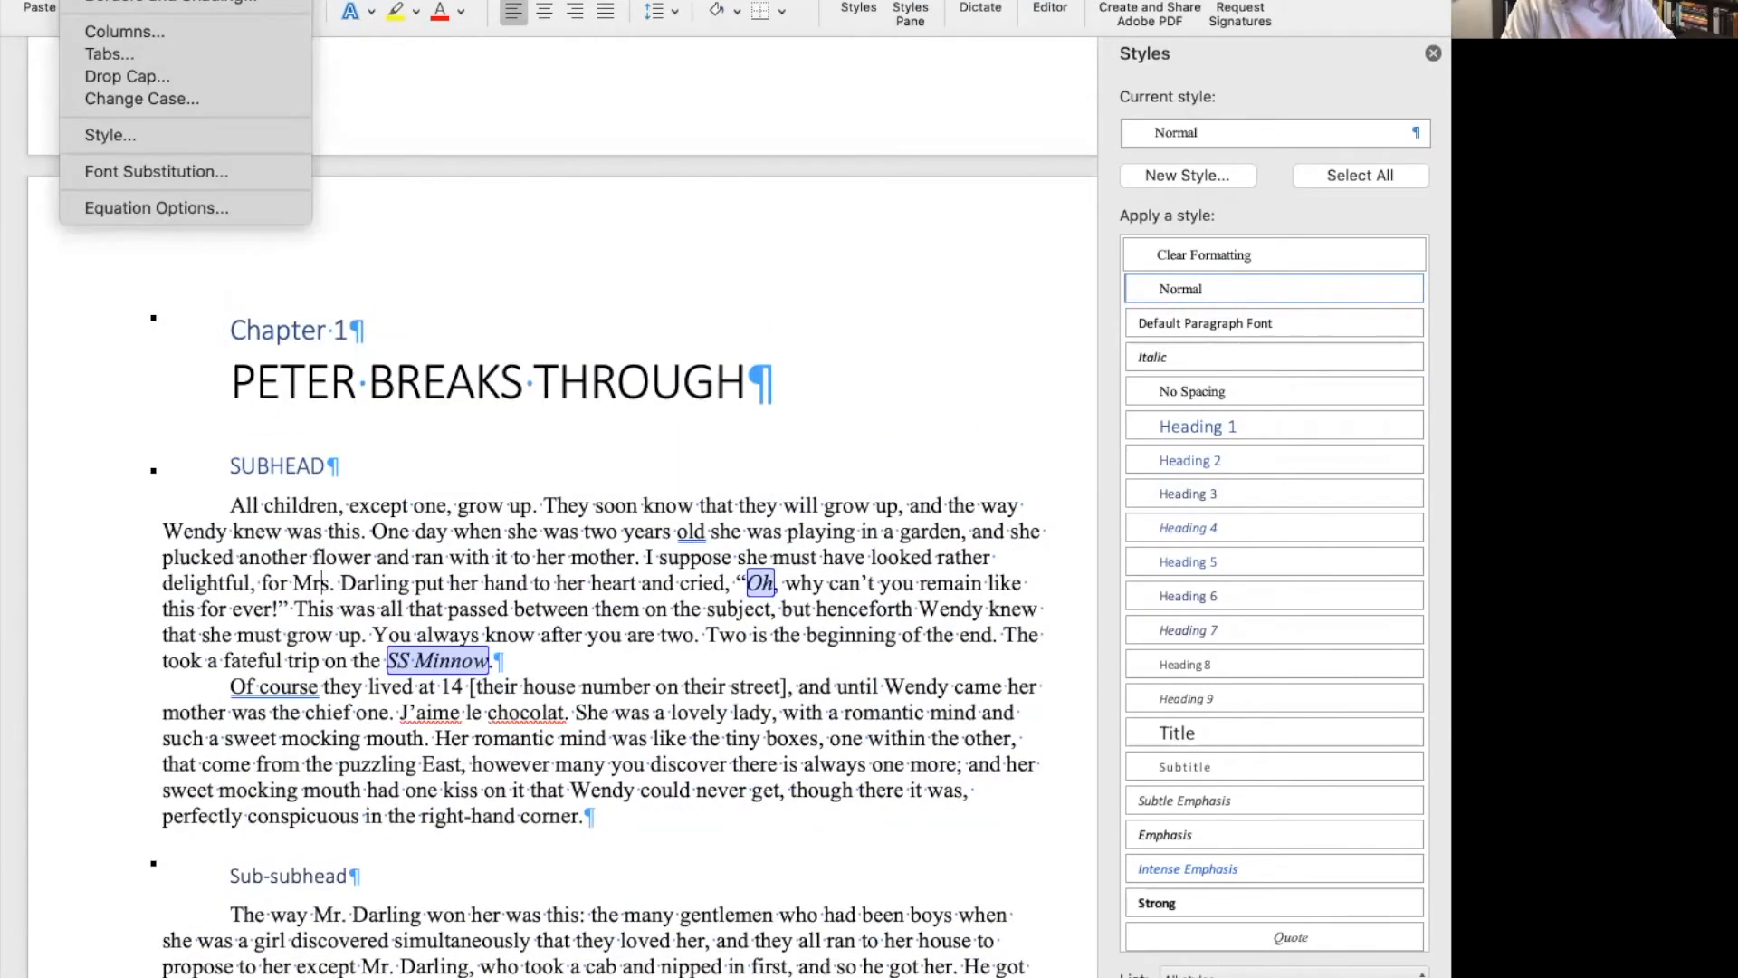
{"action": "left_click", "coordinate": [120, 1]}
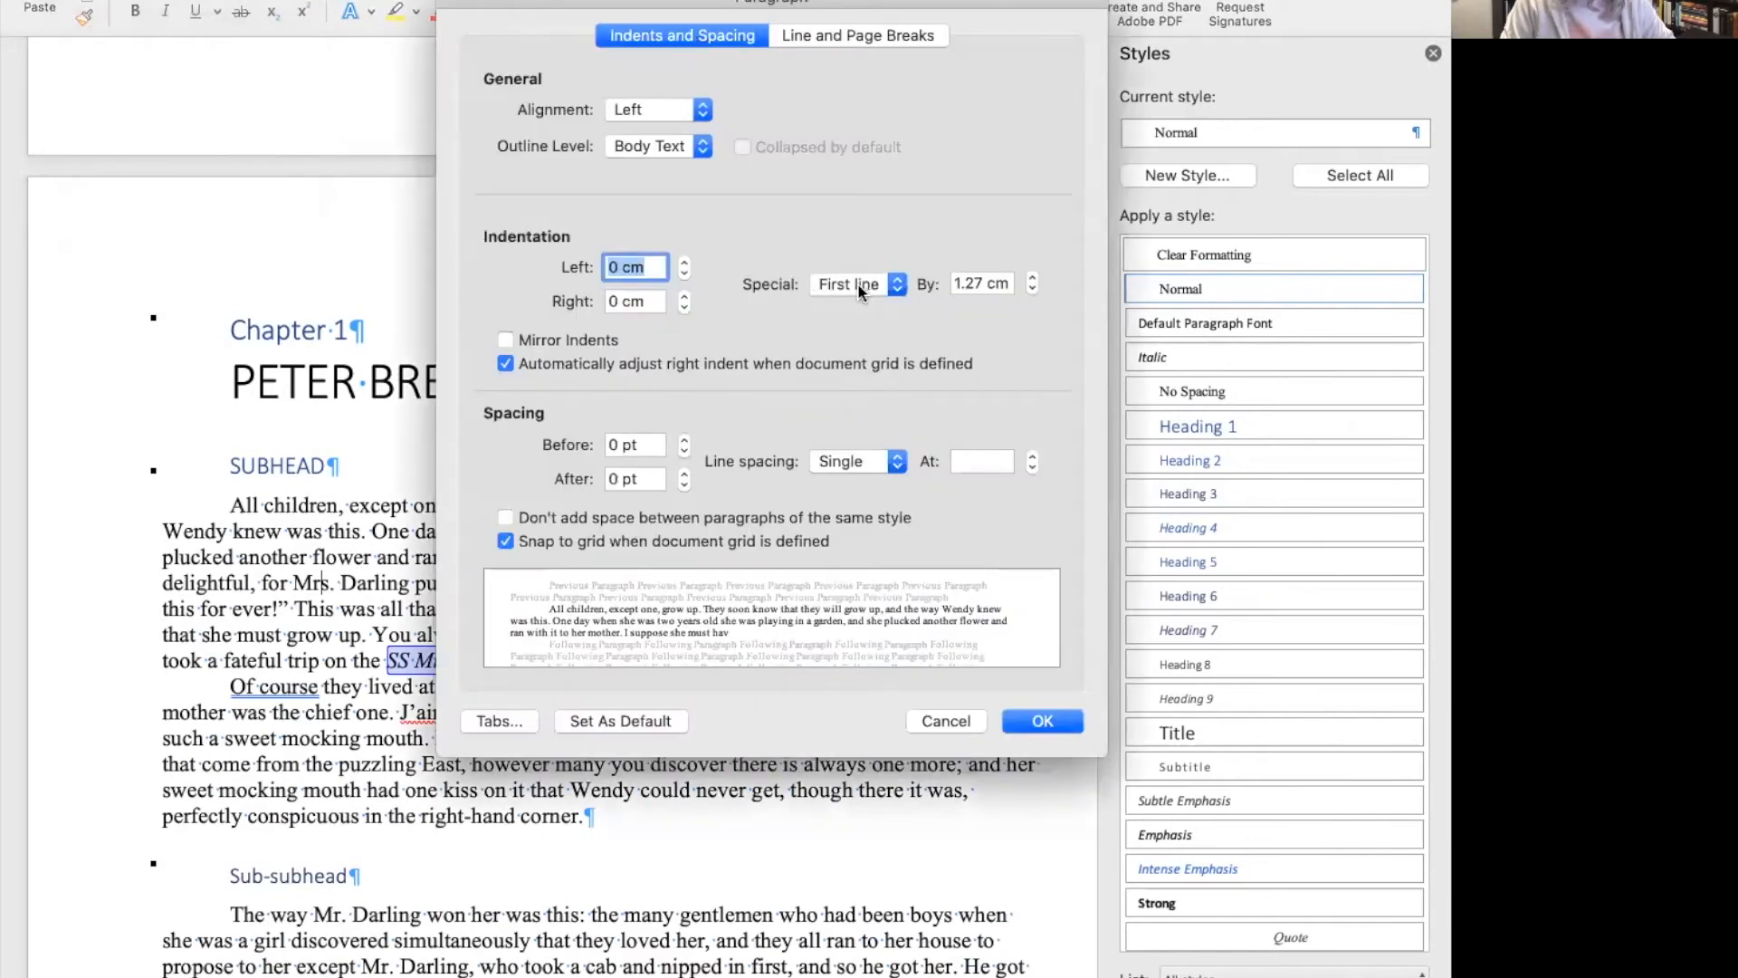
{"action": "left_click", "coordinate": [859, 291]}
{"action": "left_click", "coordinate": [974, 277]}
{"action": "left_click", "coordinate": [971, 281]}
{"action": "type", "text": "0"}
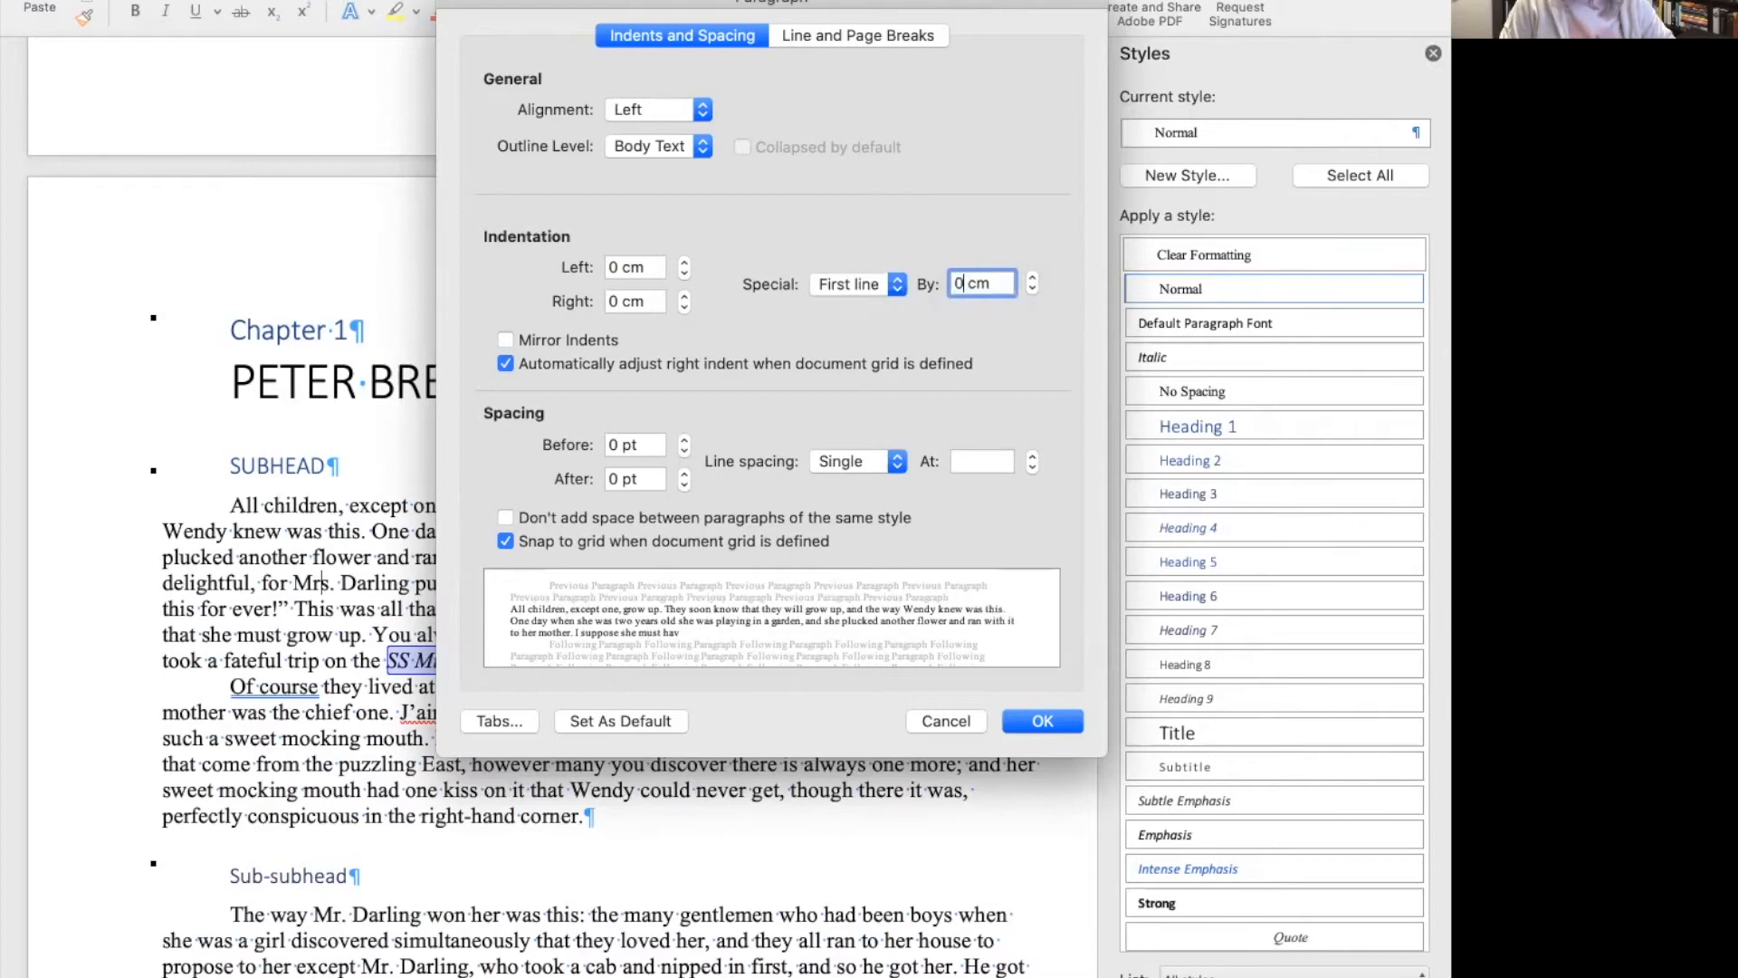
{"action": "key", "text": "Return"}
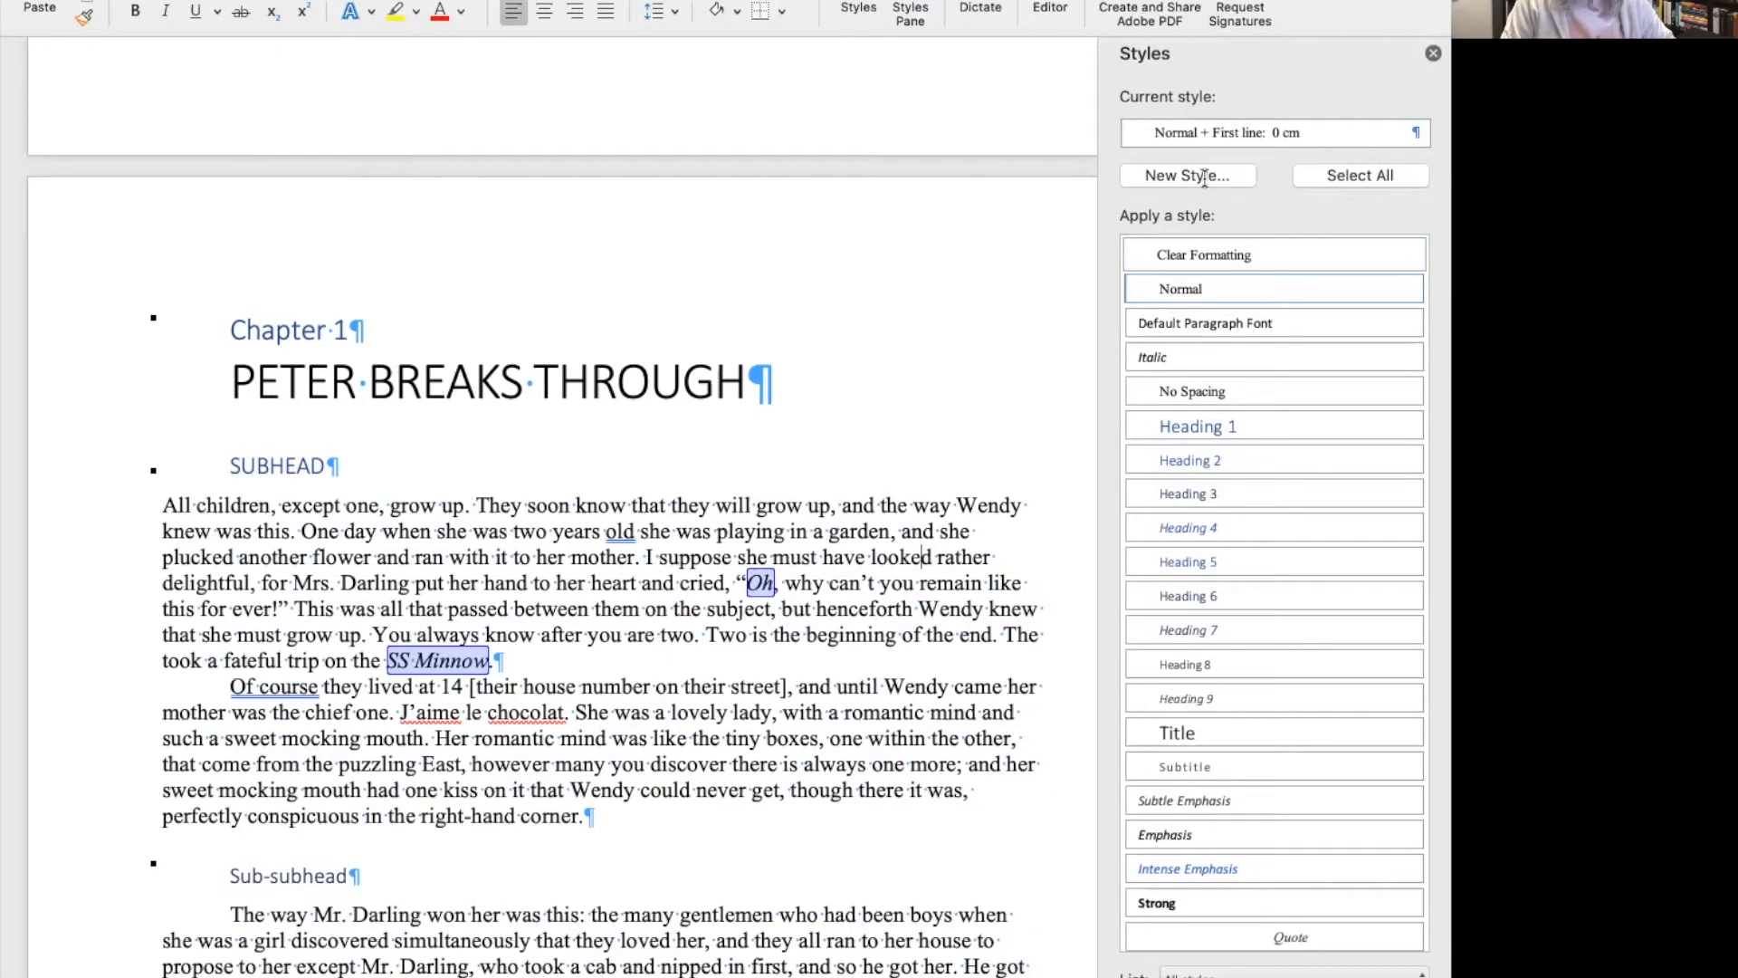
Try to create a paragraph style named noindent, based on Normal, from the opening body paragraph.
{"action": "left_click", "coordinate": [1141, 173]}
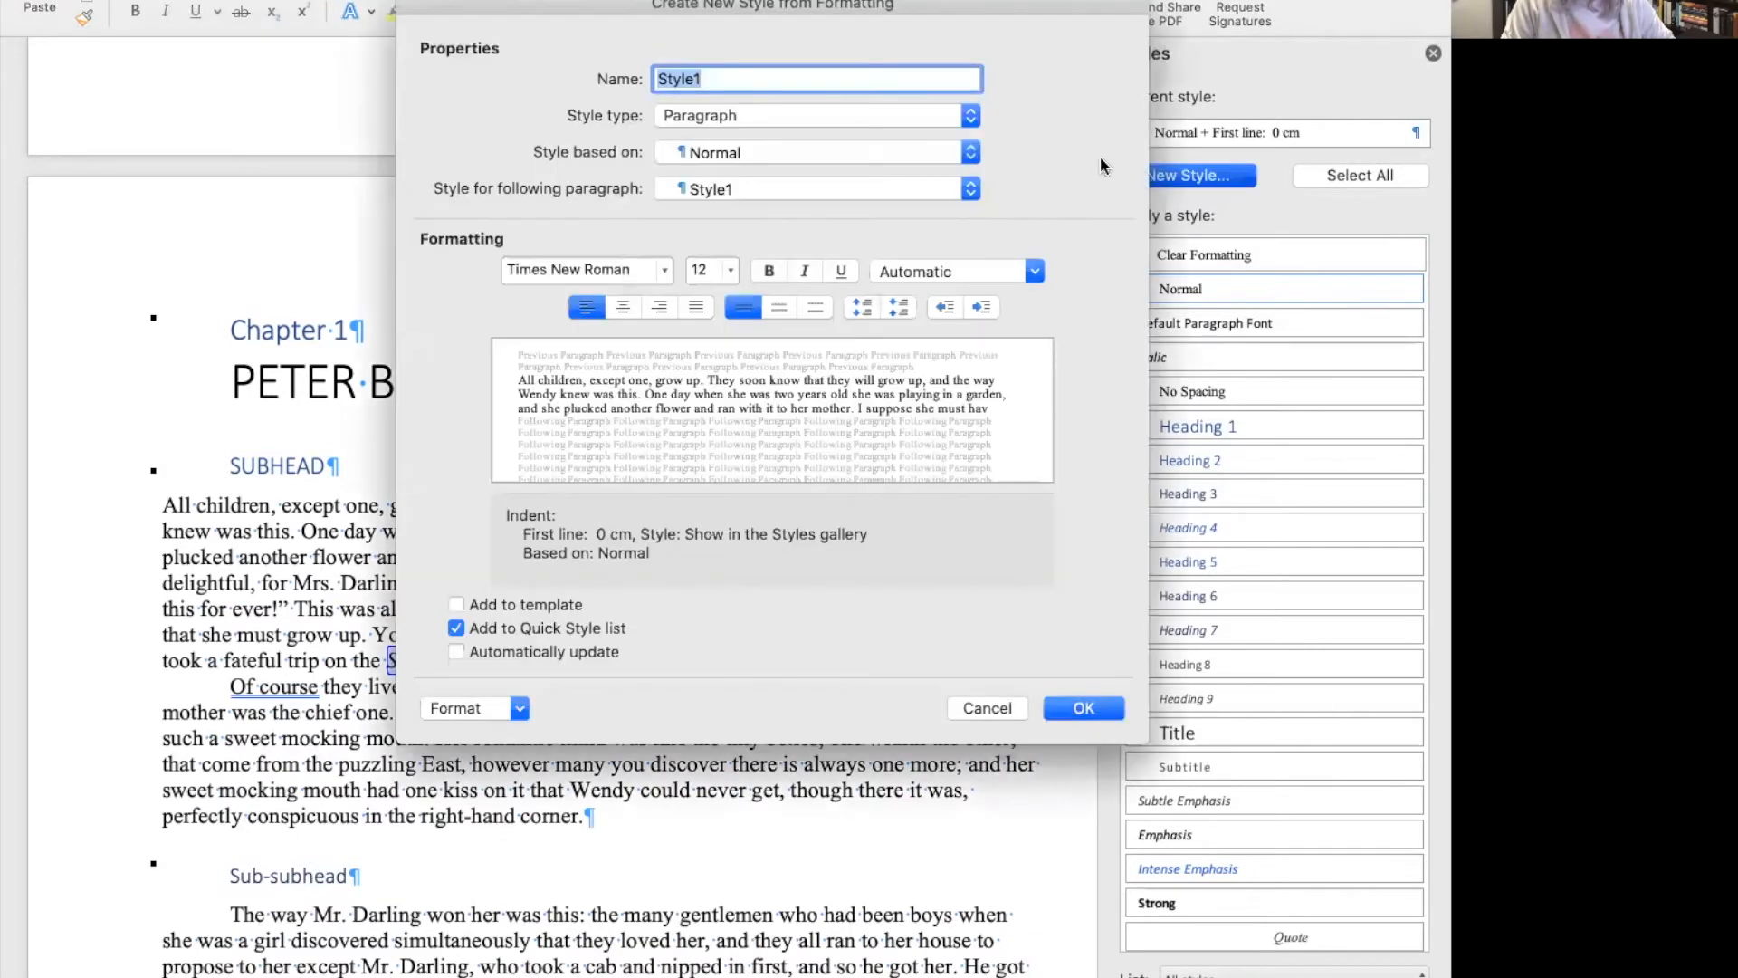
{"action": "type", "text": "noindent"}
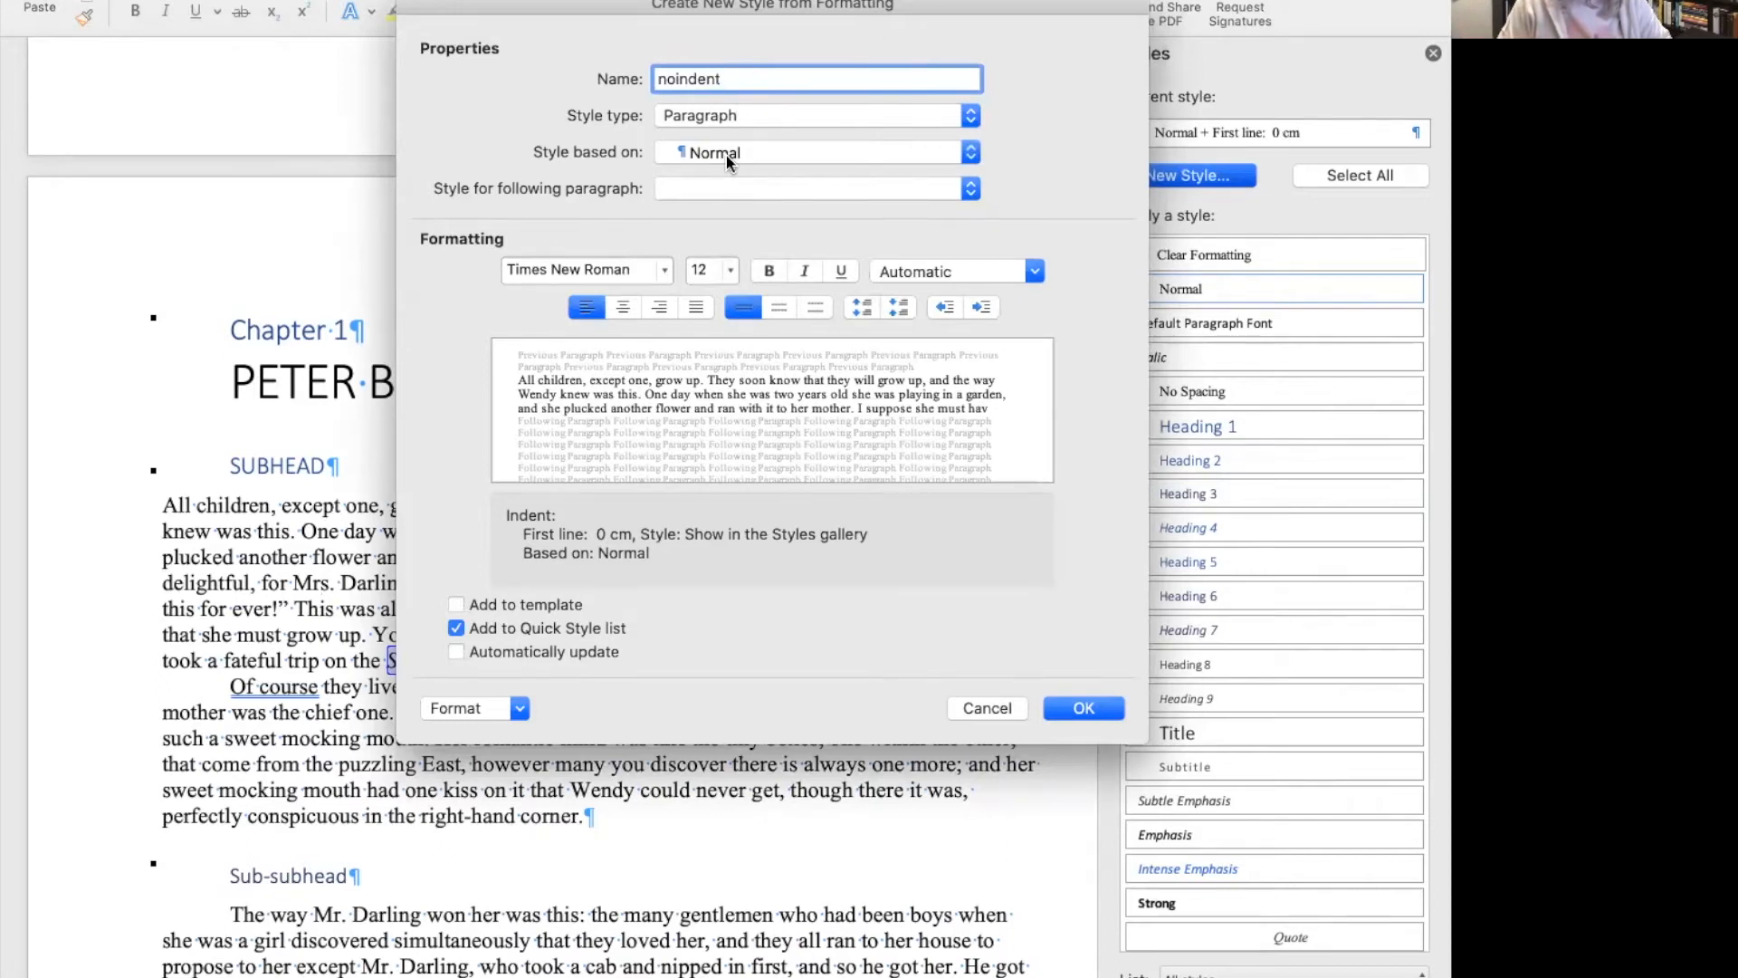
{"action": "left_click", "coordinate": [1099, 708]}
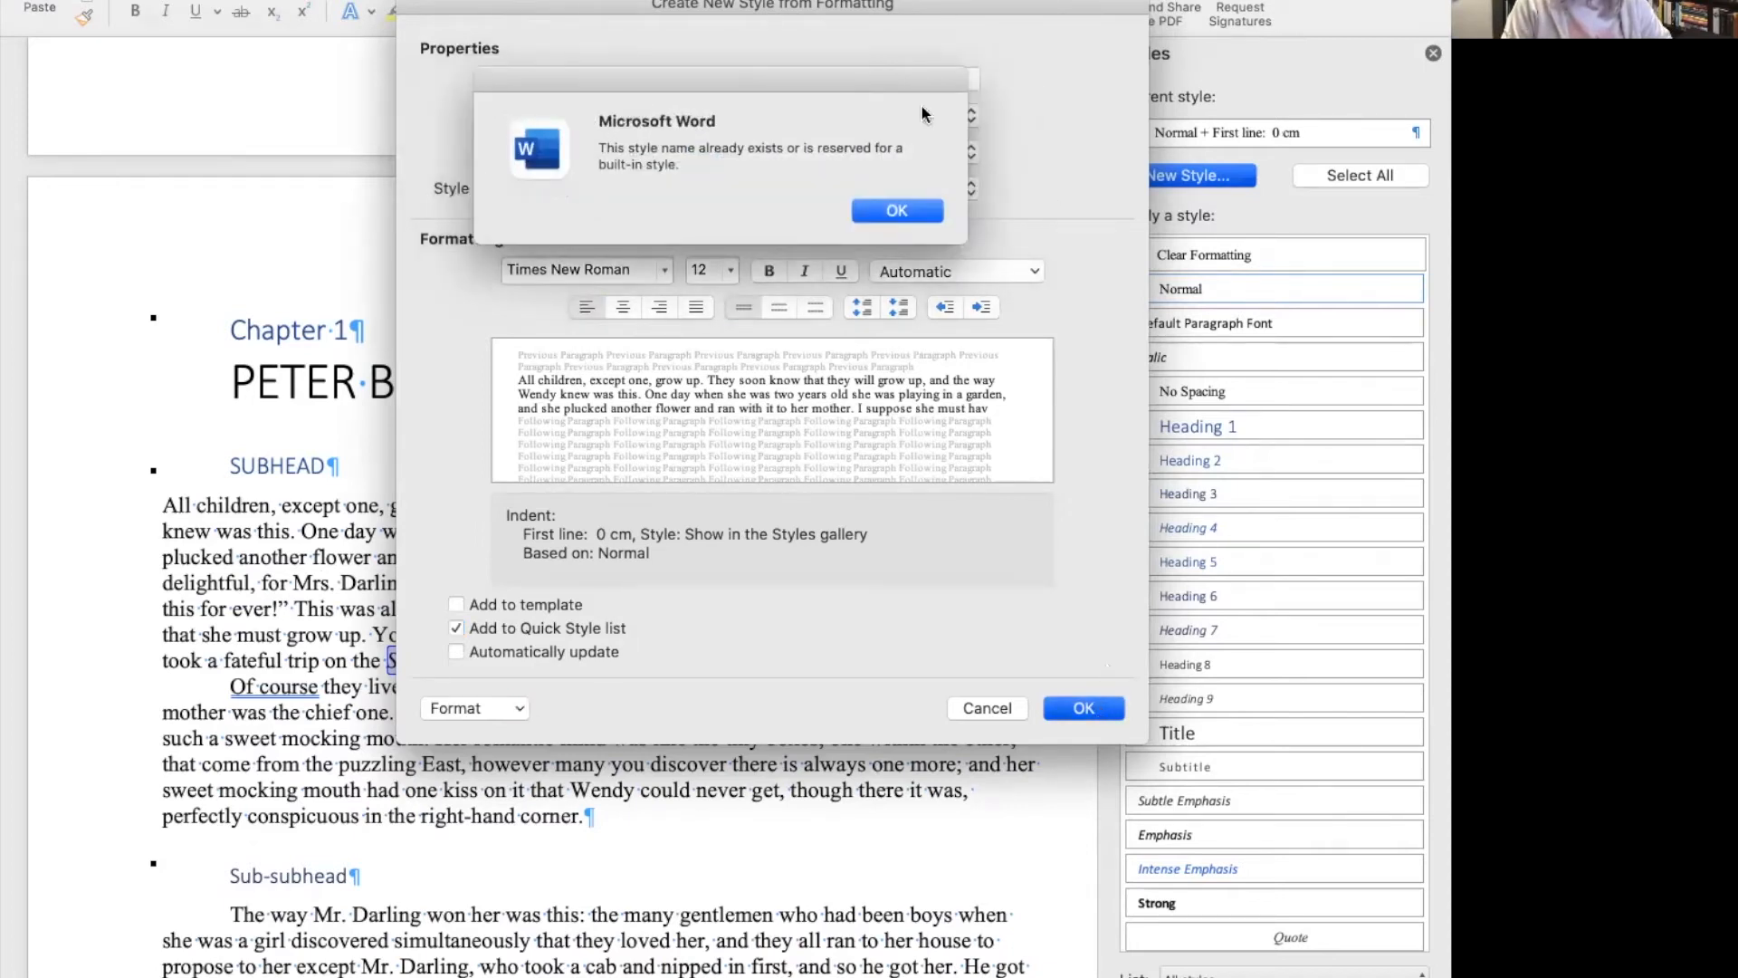
{"action": "left_click", "coordinate": [896, 210]}
{"action": "left_click", "coordinate": [896, 210]}
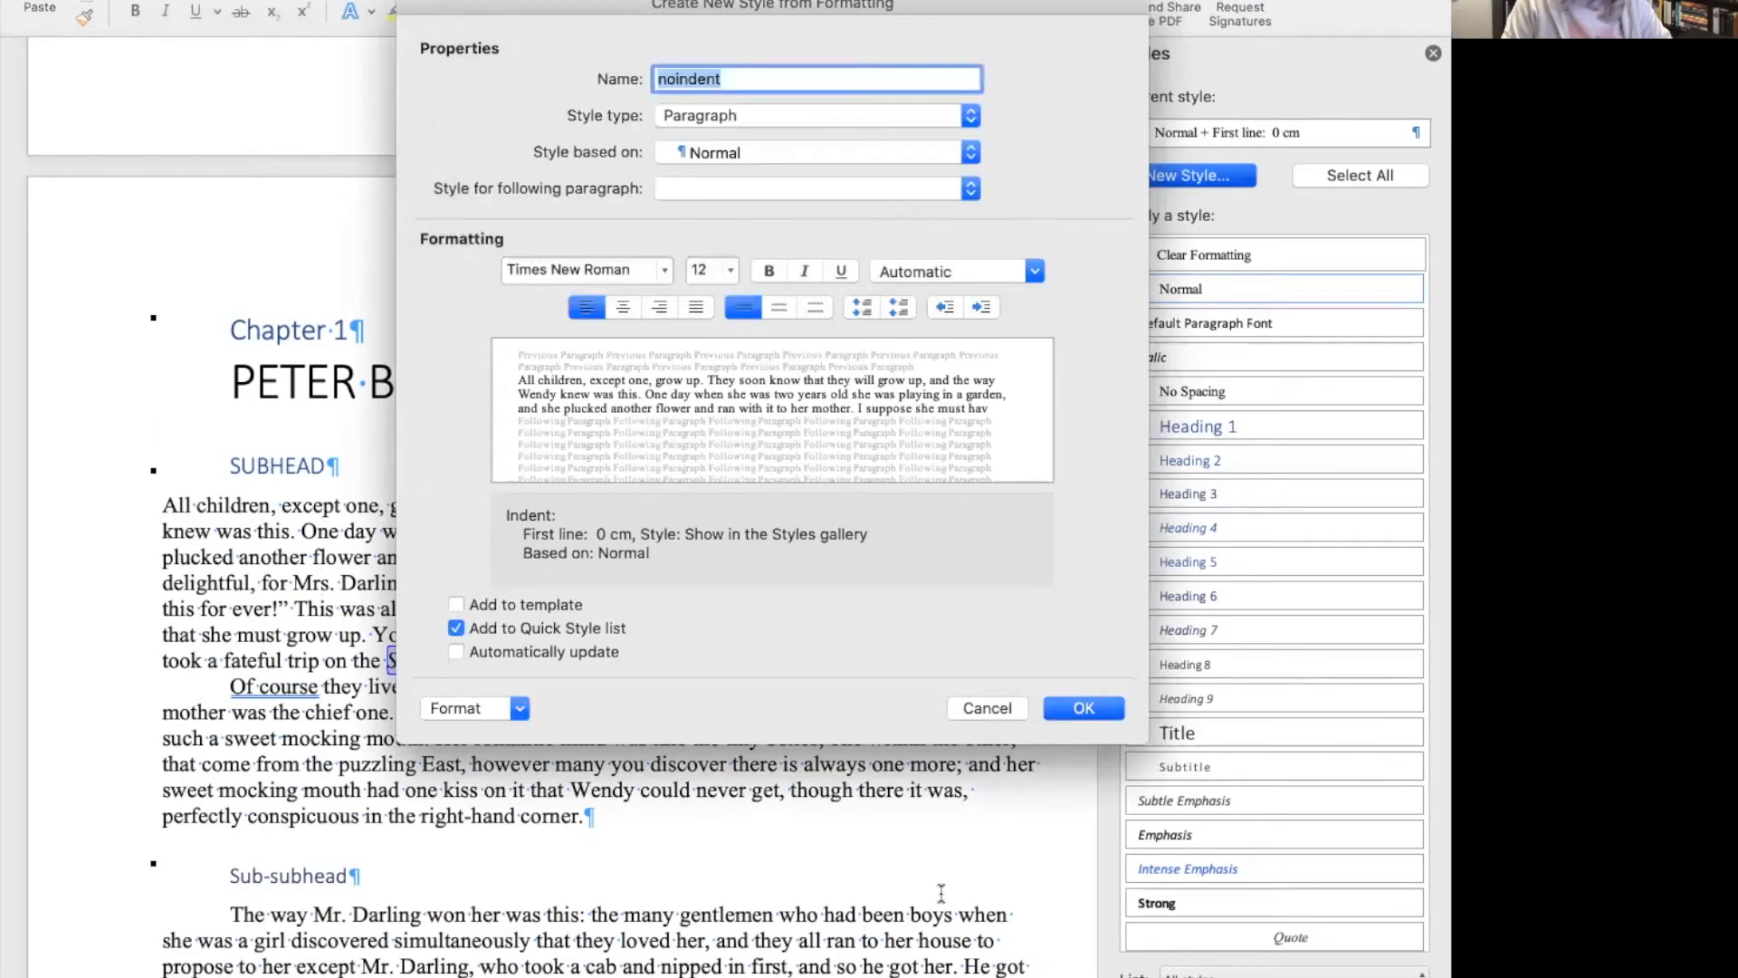
{"action": "left_click", "coordinate": [981, 710]}
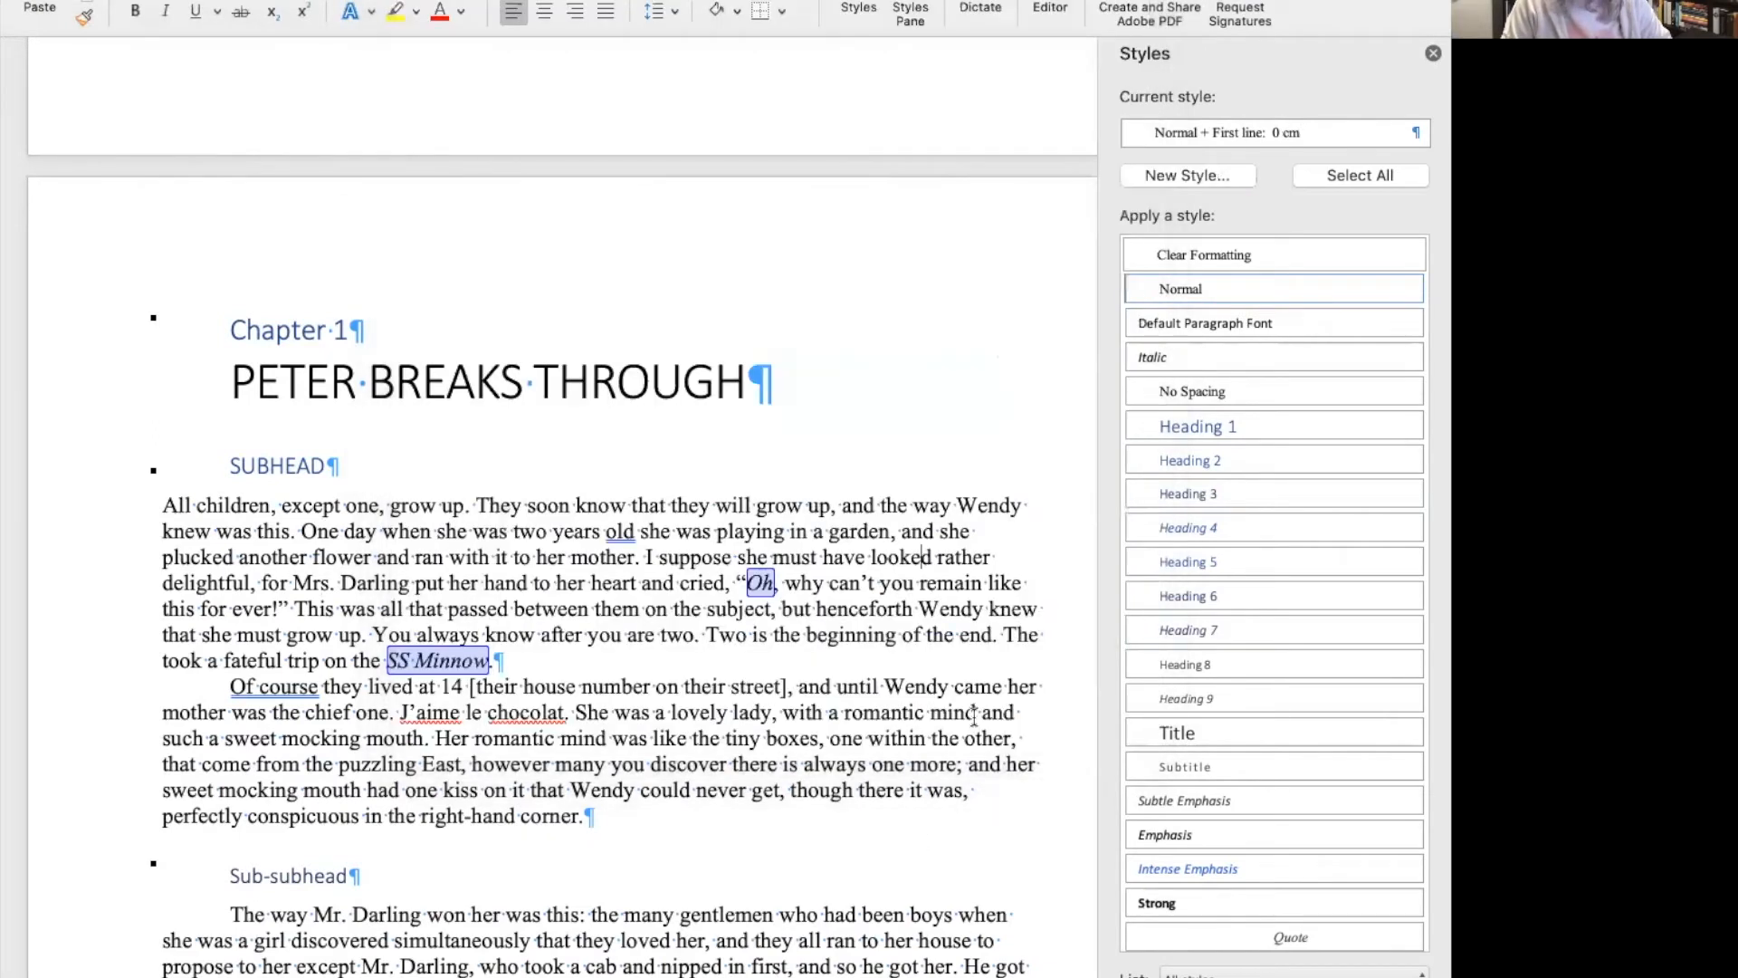
Apply the existing noindent style to the opening body paragraph, starting "All children, except one".
{"action": "scroll", "coordinate": [1247, 516], "scroll_direction": "down", "scroll_amount": 5}
{"action": "scroll", "coordinate": [1247, 514], "scroll_direction": "down", "scroll_amount": 20}
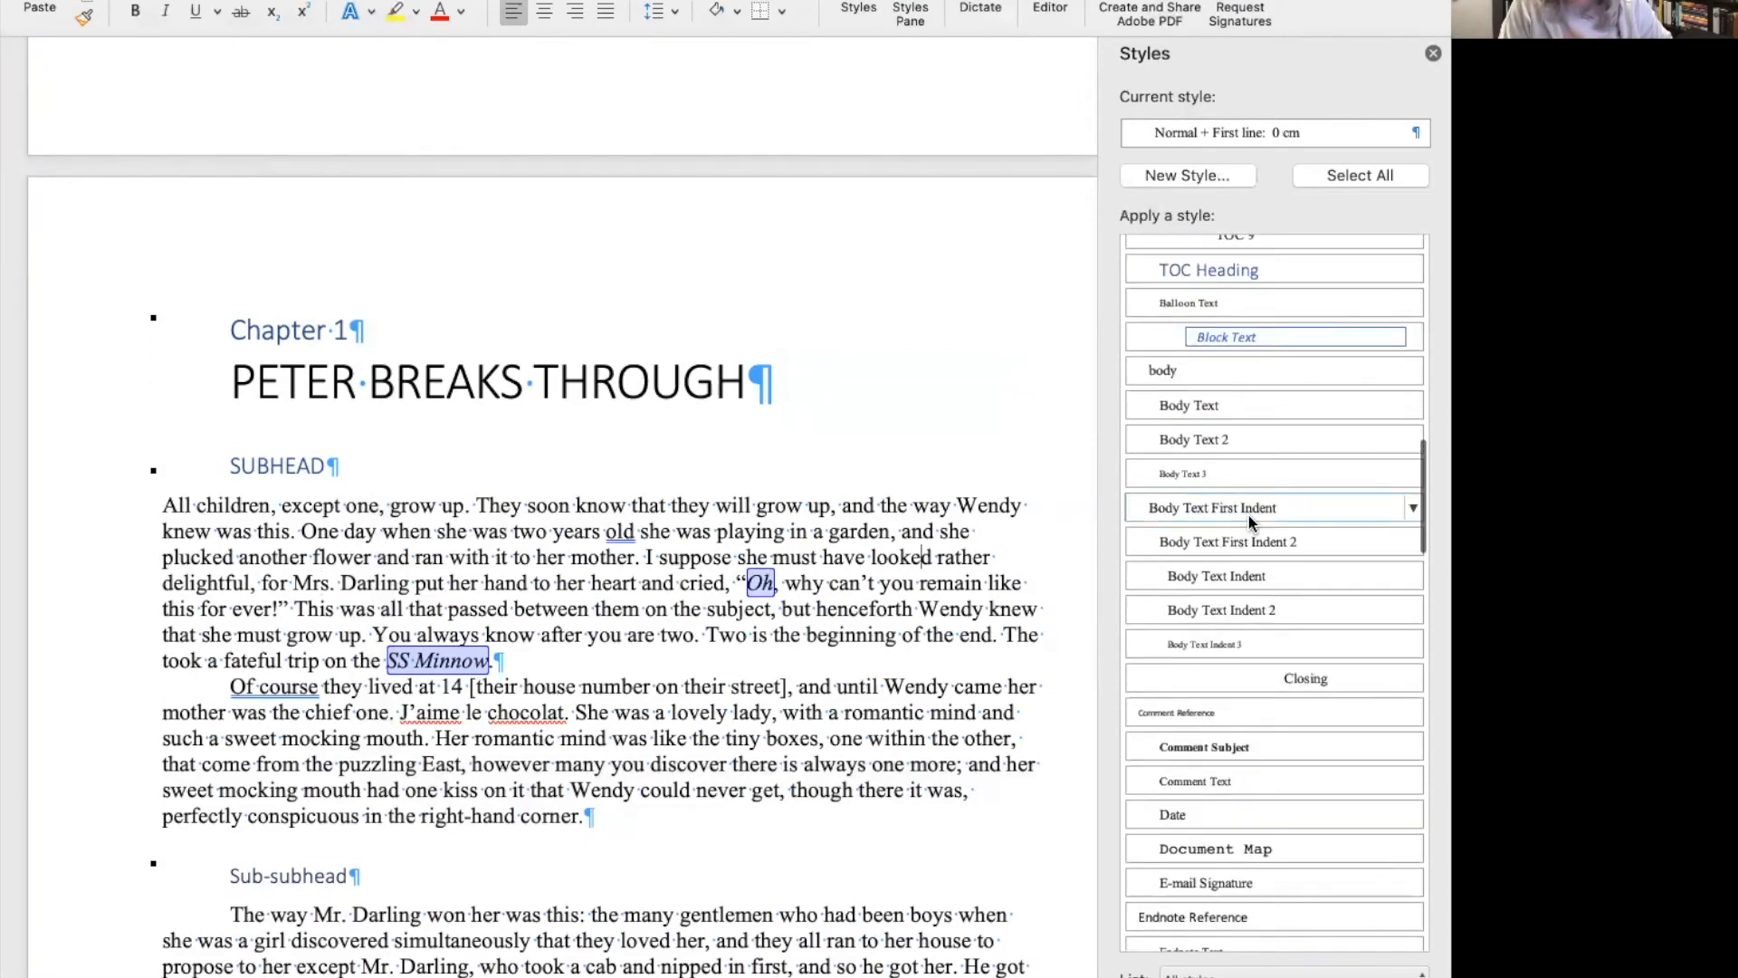
{"action": "scroll", "coordinate": [1248, 514], "scroll_direction": "down", "scroll_amount": 20}
{"action": "scroll", "coordinate": [1247, 514], "scroll_direction": "down", "scroll_amount": 20}
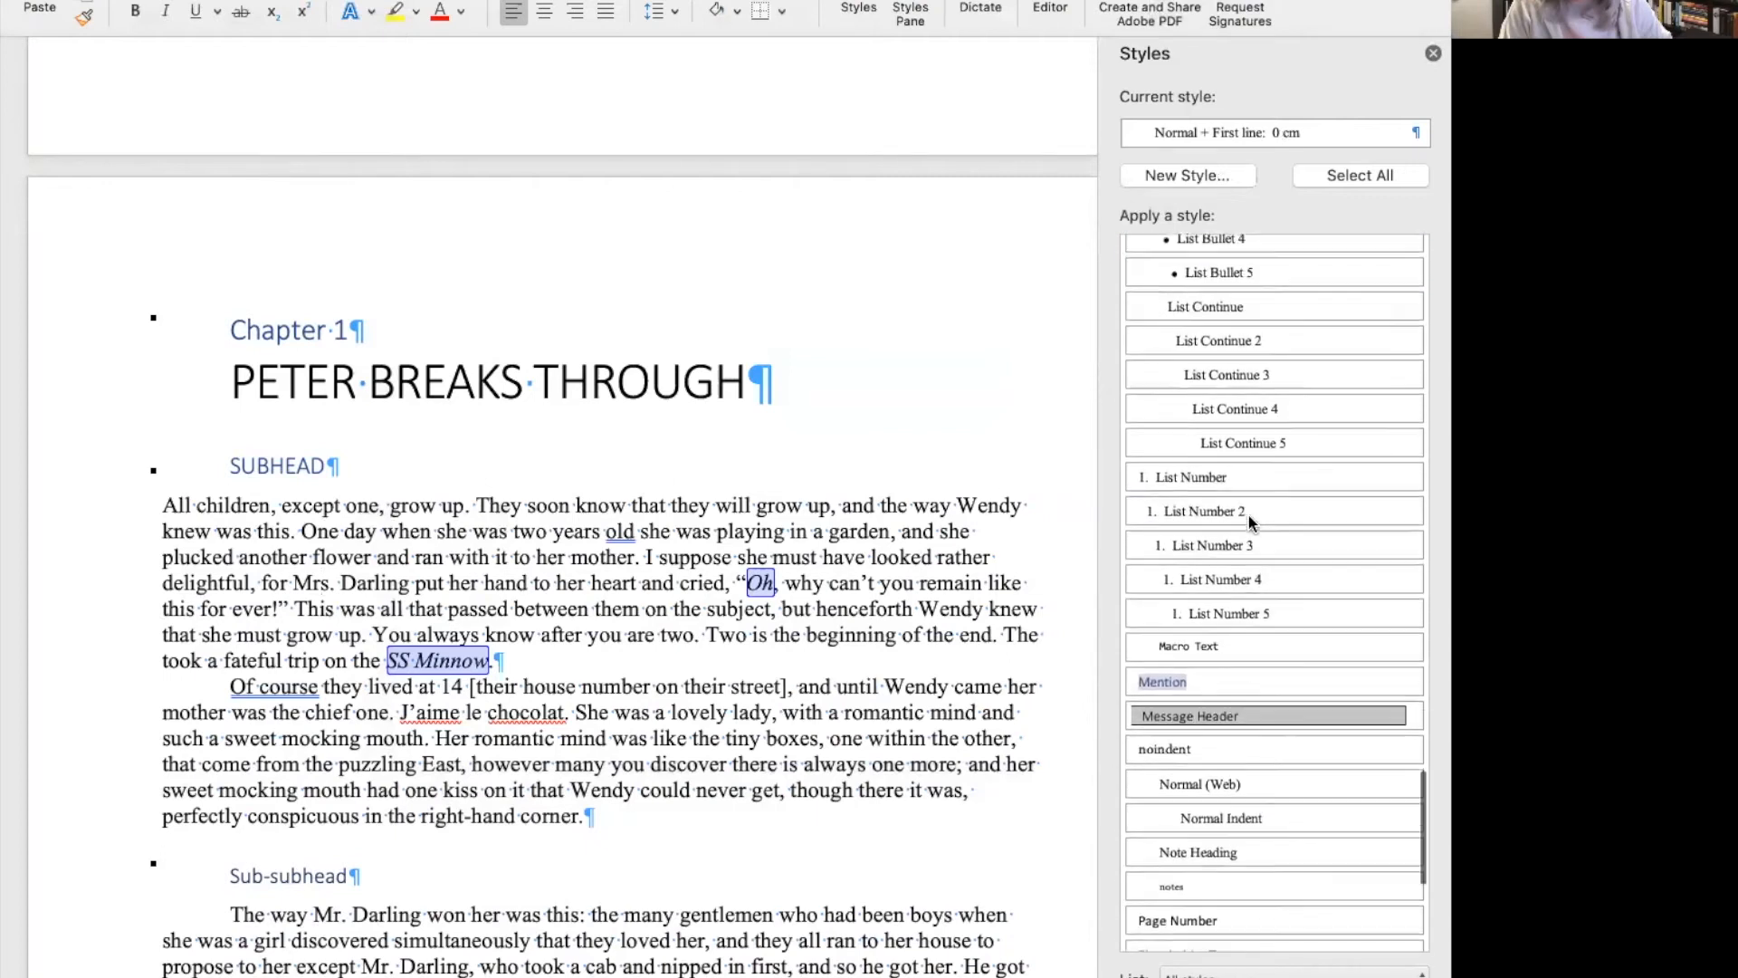
{"action": "scroll", "coordinate": [1247, 515], "scroll_direction": "down", "scroll_amount": 2}
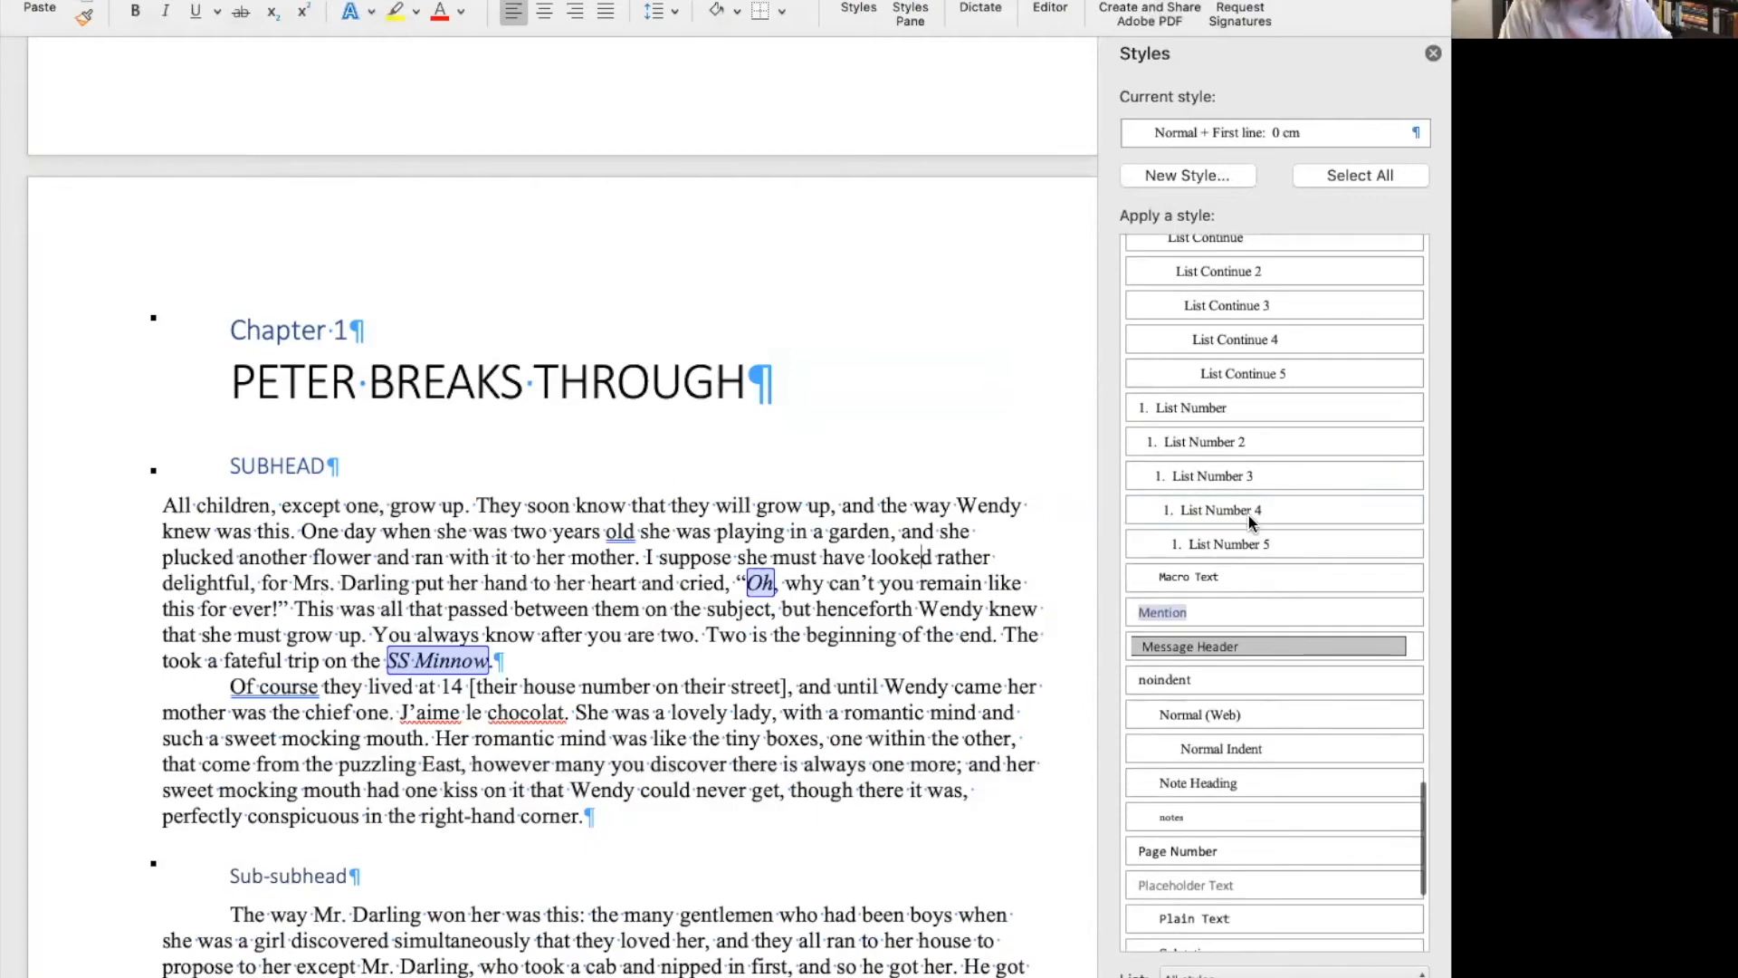
{"action": "left_click", "coordinate": [1160, 680]}
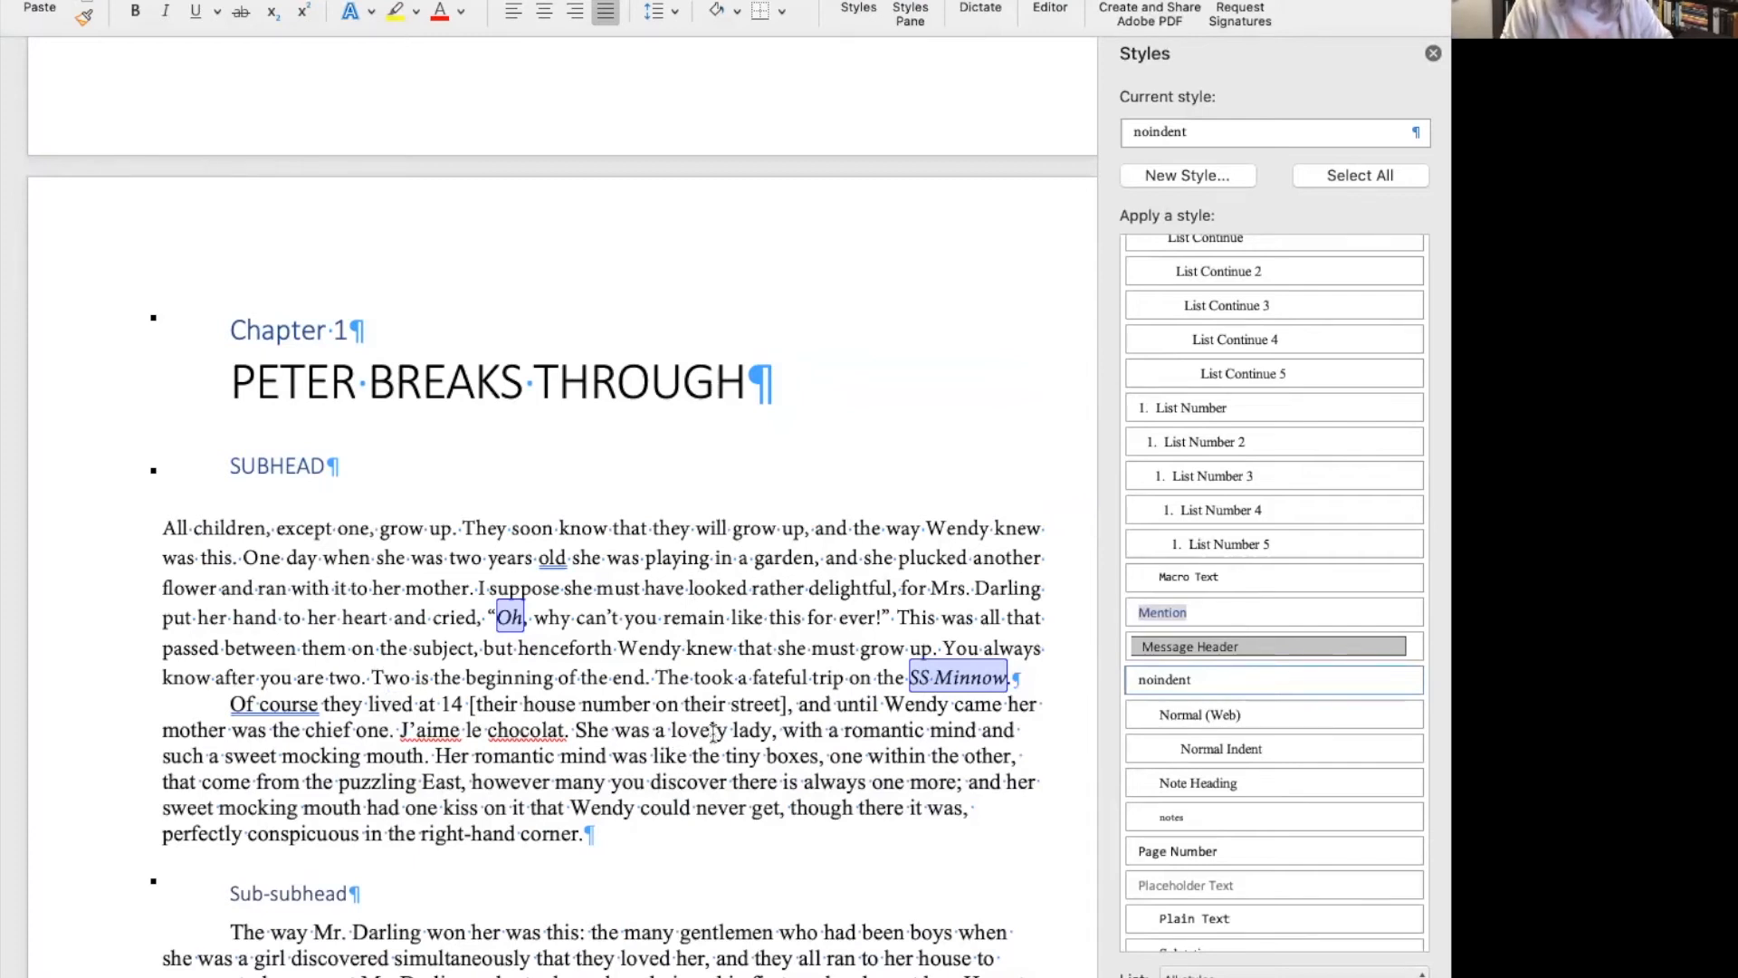
{"action": "left_click_drag", "start_coordinate": [705, 584], "coordinate": [664, 582]}
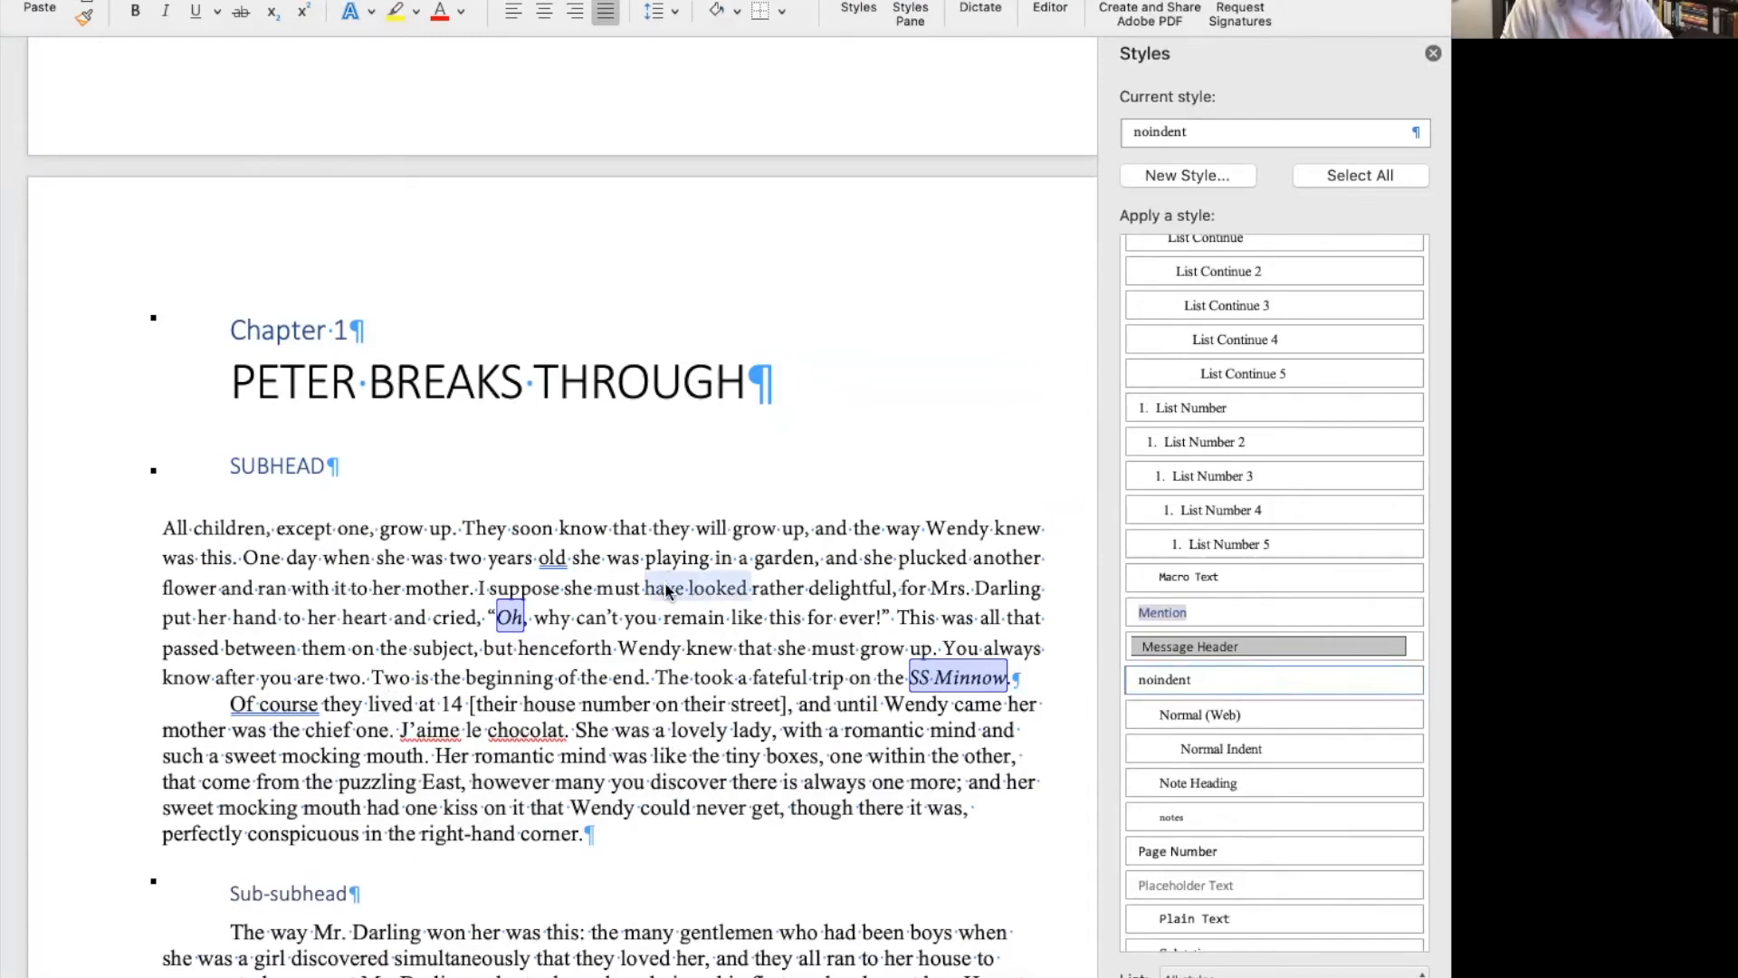
Apply the noindent style to the first paragraph under Sub-subhead, starting "The way Mr. Darling won her".
{"action": "left_click", "coordinate": [695, 733]}
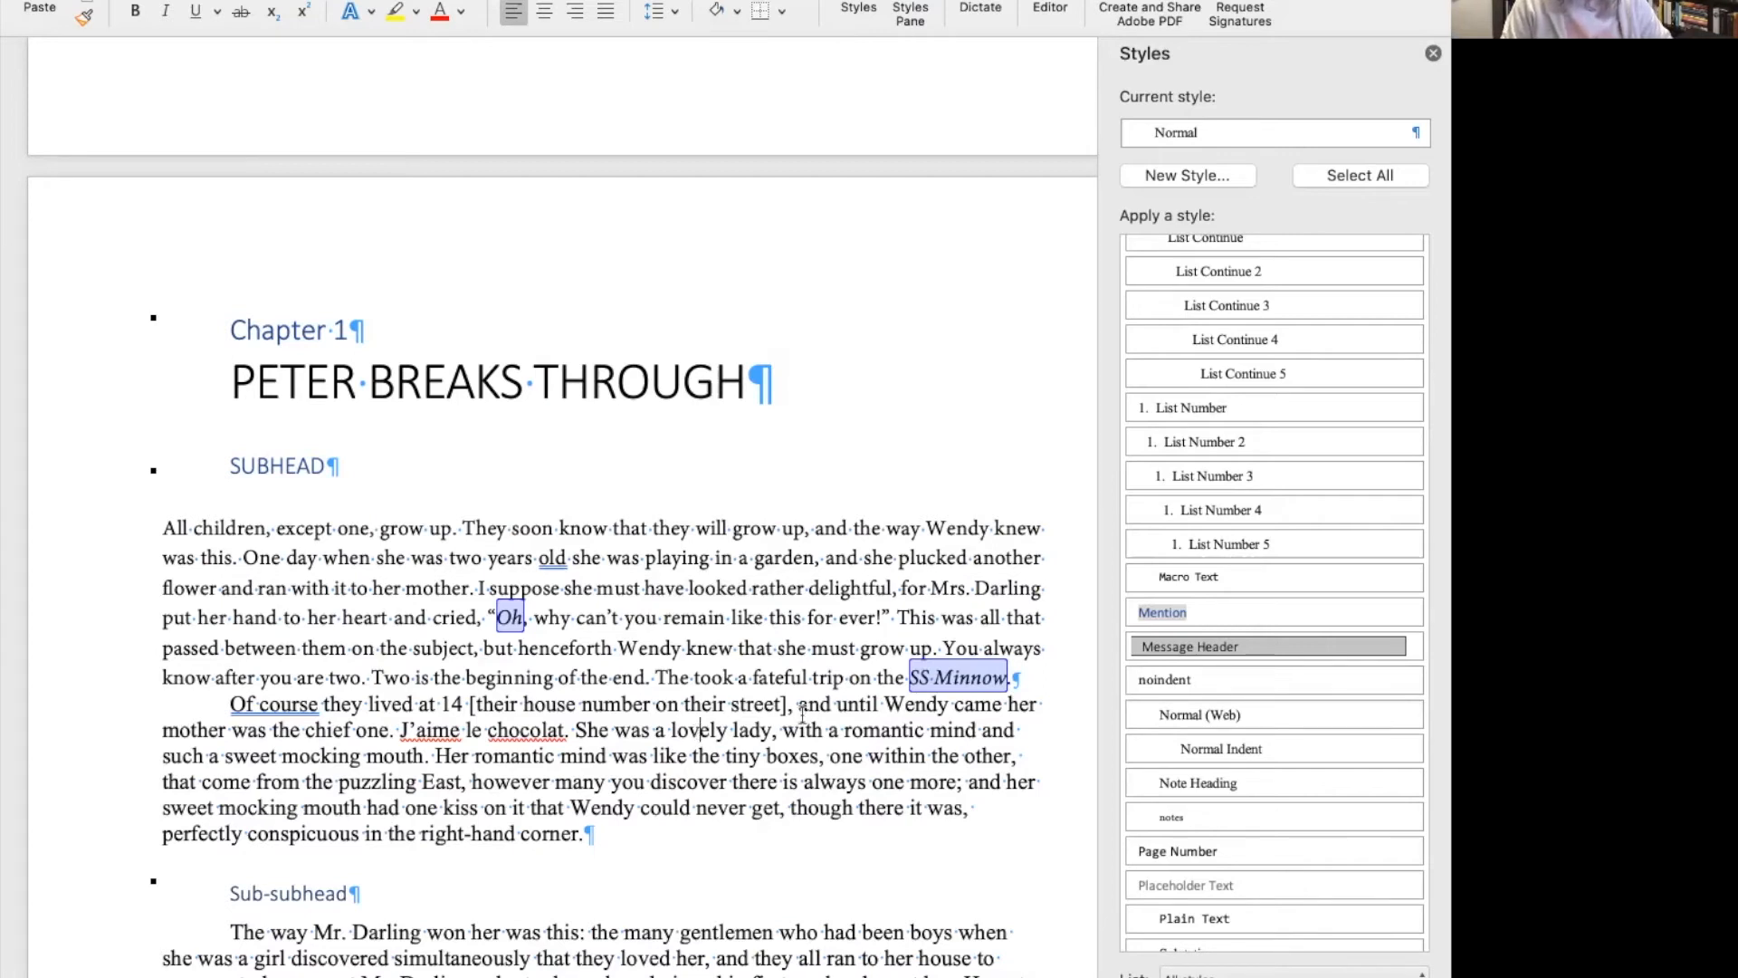
{"action": "scroll", "coordinate": [643, 675], "scroll_direction": "down", "scroll_amount": 2}
{"action": "scroll", "coordinate": [642, 674], "scroll_direction": "down", "scroll_amount": 1}
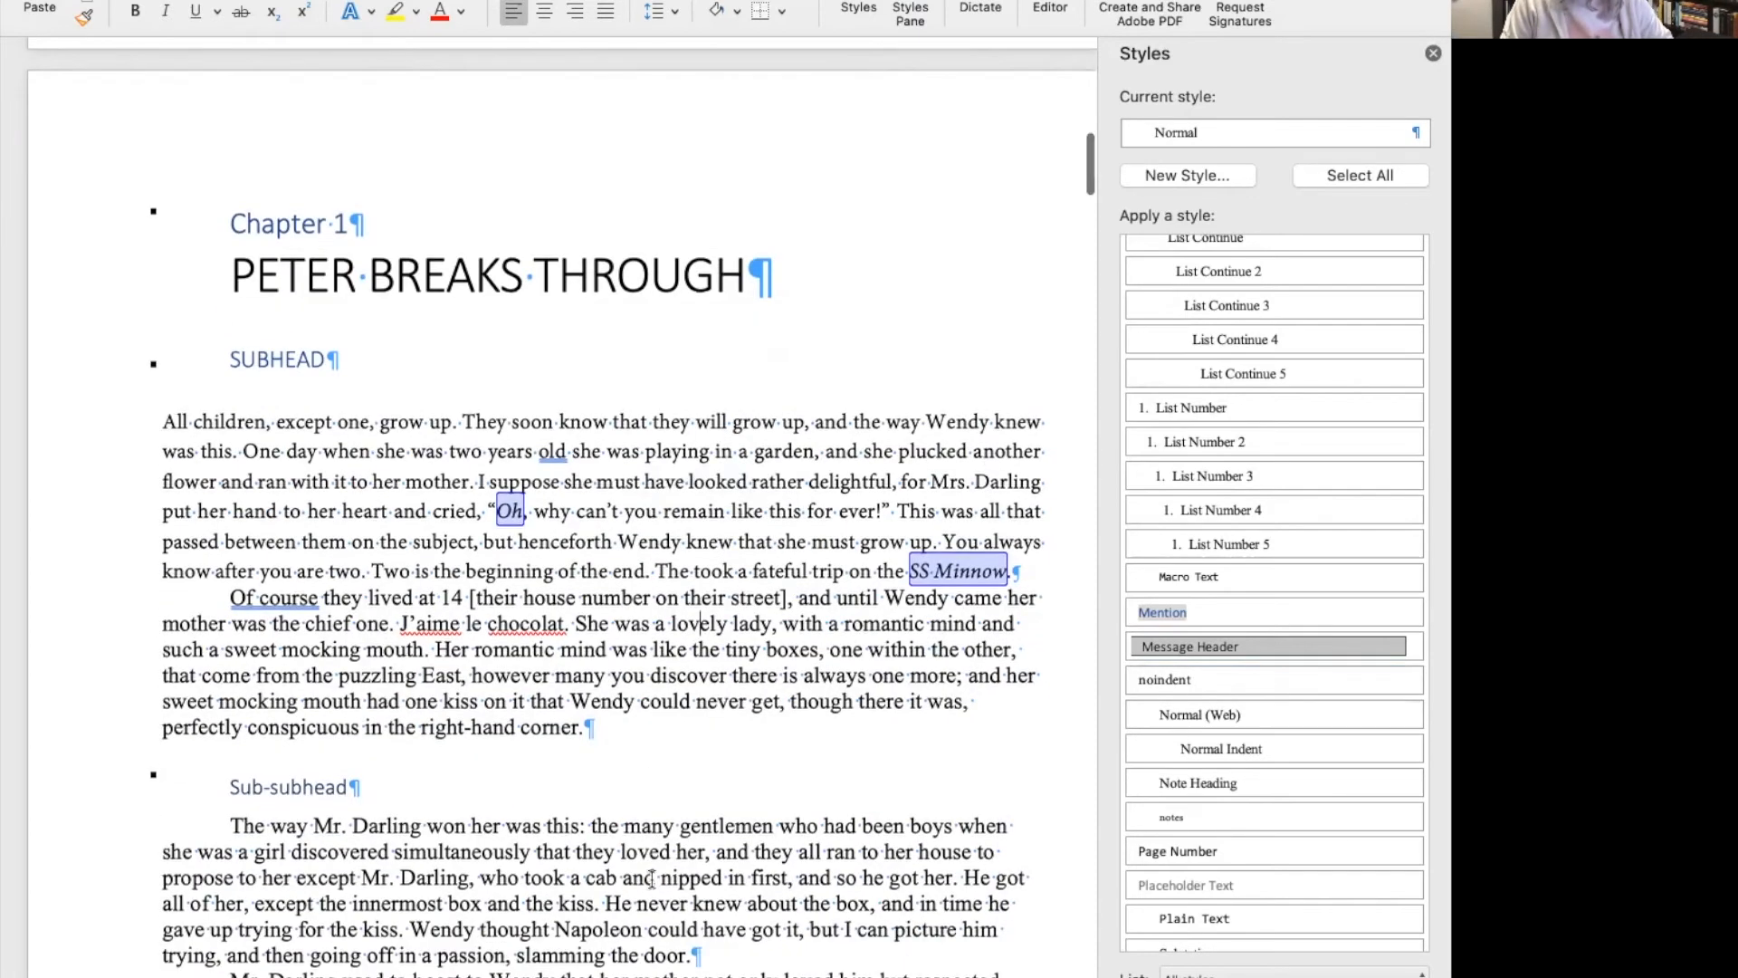
{"action": "left_click", "coordinate": [1169, 681]}
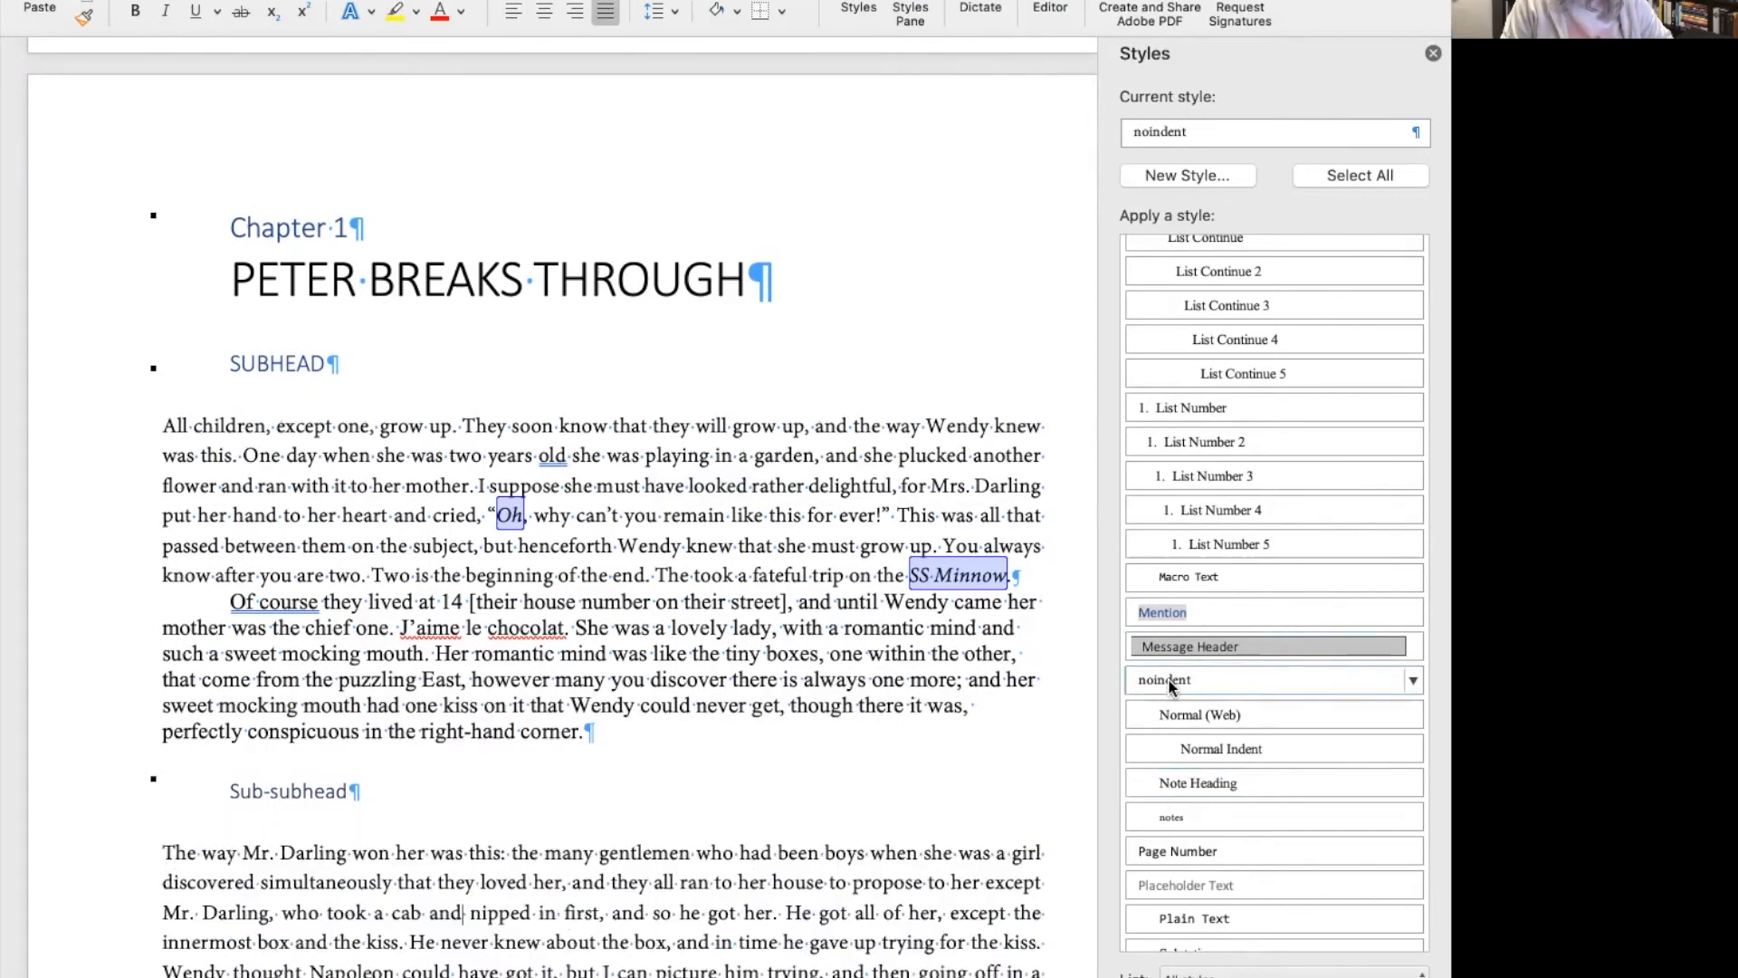
Look through the body paragraphs on the chapter's following pages and return to the chapter opening.
{"action": "scroll", "coordinate": [579, 920], "scroll_direction": "down", "scroll_amount": 10}
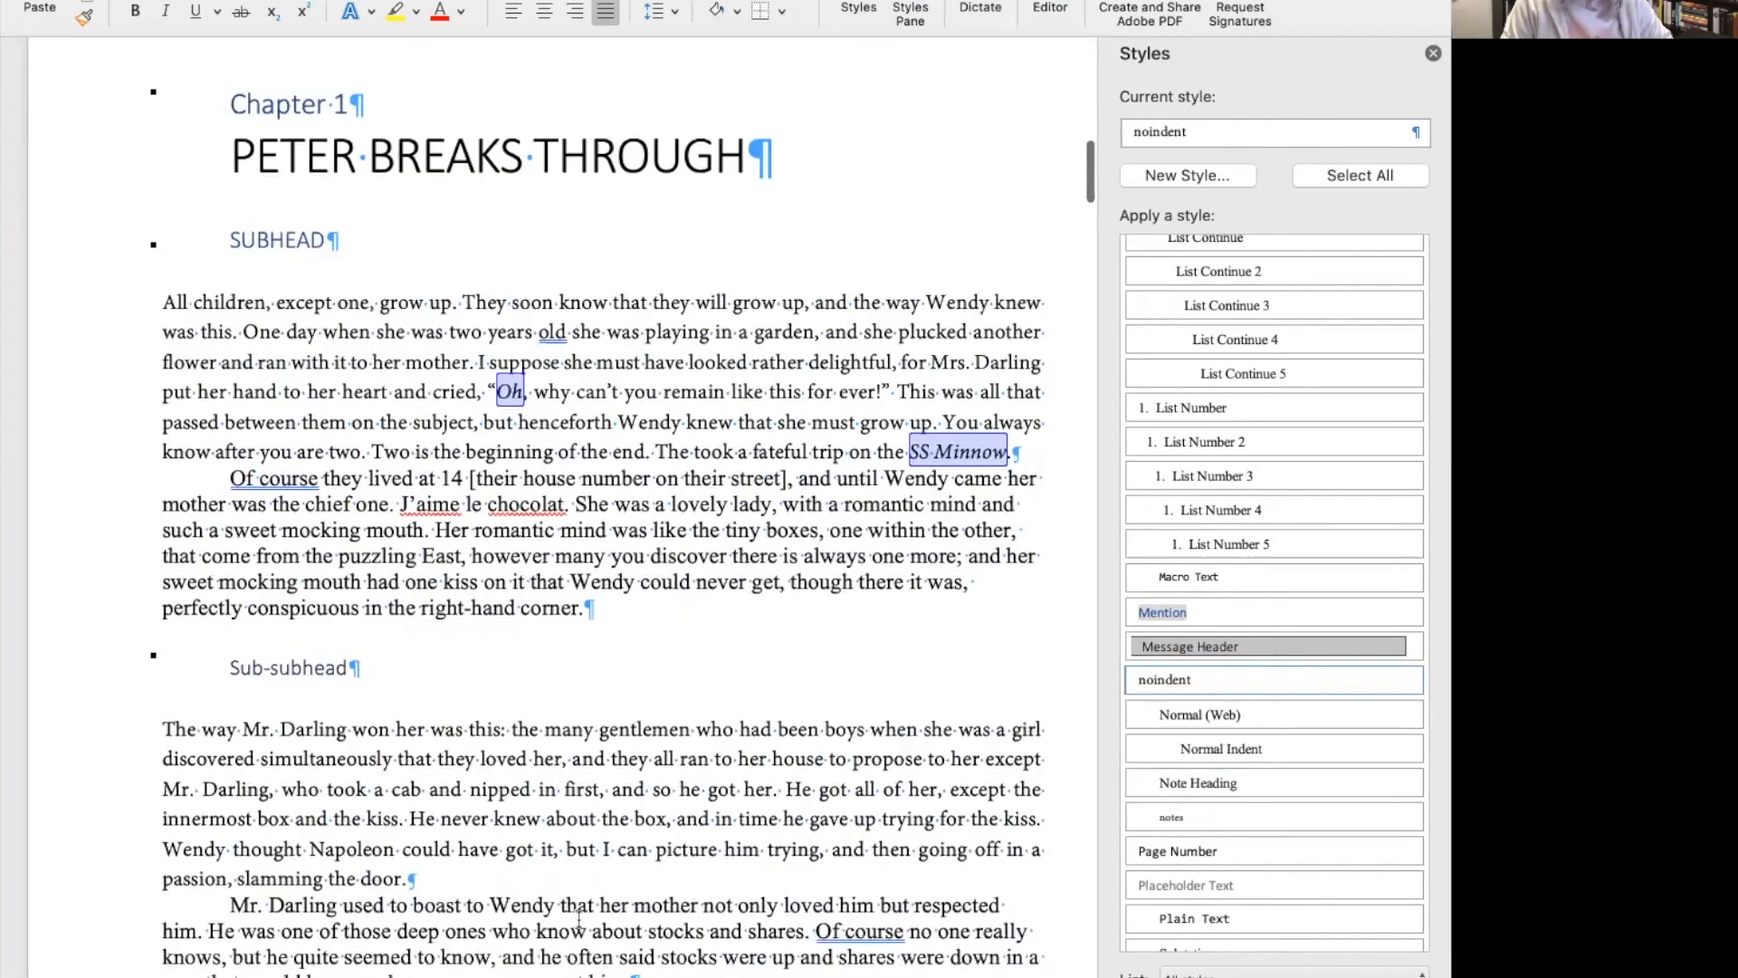
{"action": "scroll", "coordinate": [579, 919], "scroll_direction": "down", "scroll_amount": 10}
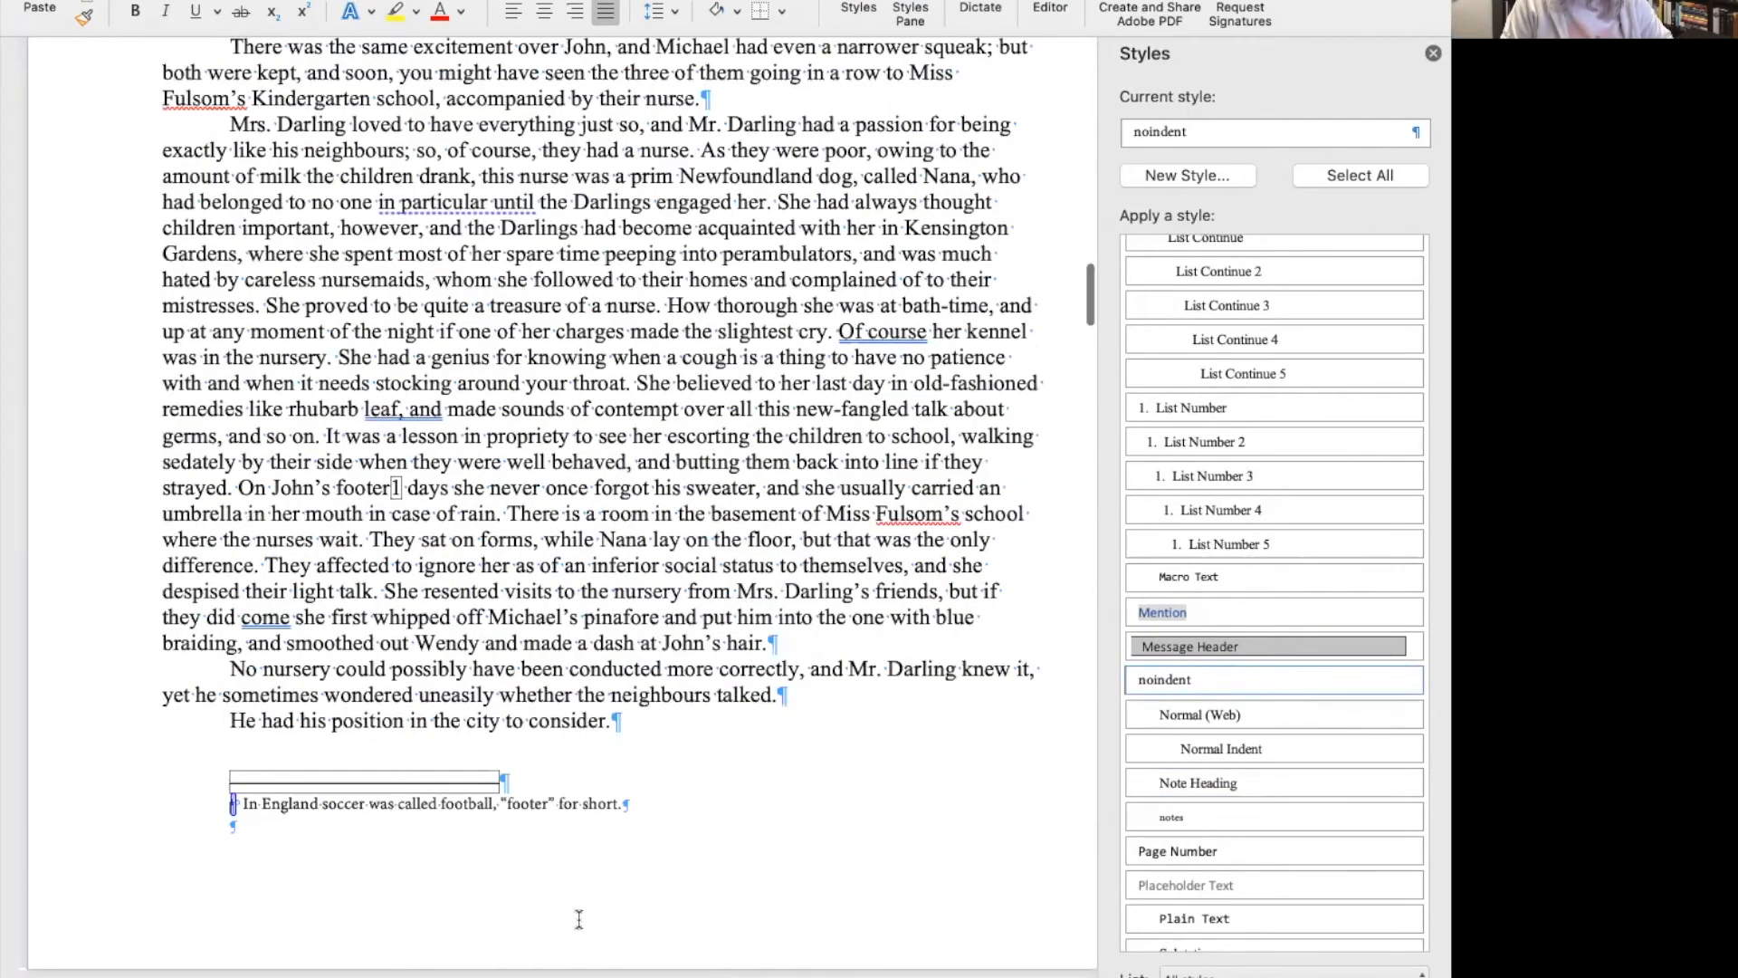
{"action": "scroll", "coordinate": [580, 918], "scroll_direction": "down", "scroll_amount": 10}
{"action": "scroll", "coordinate": [579, 919], "scroll_direction": "down", "scroll_amount": 10}
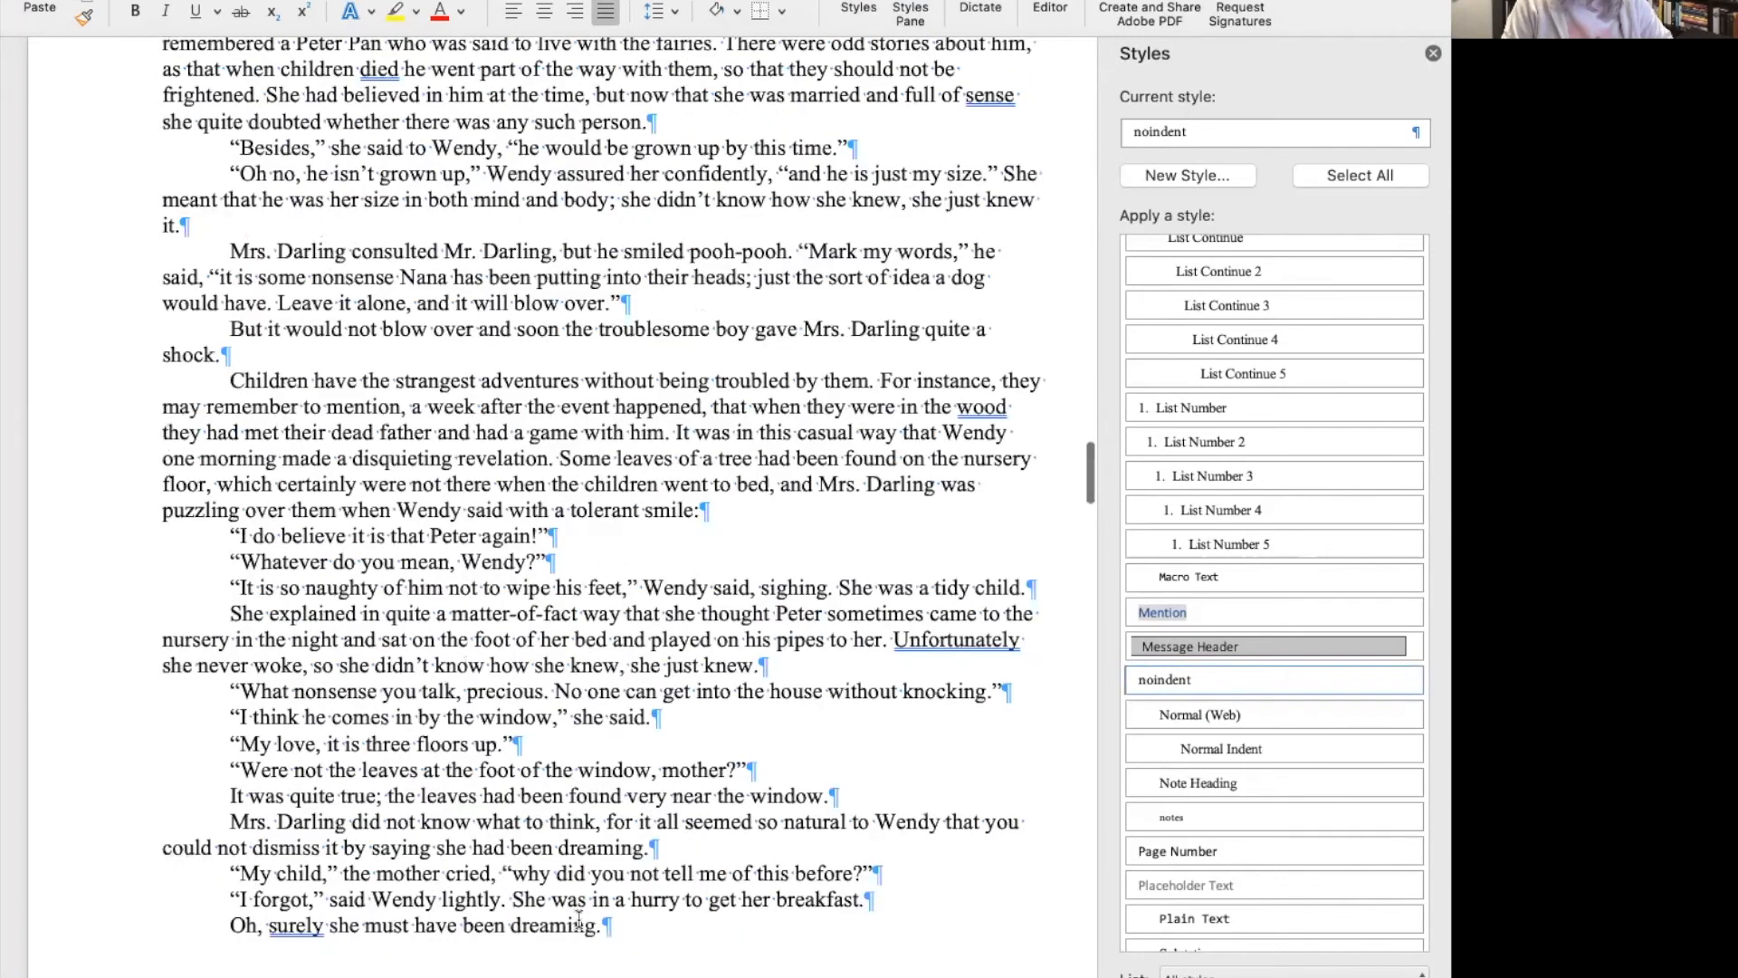
{"action": "scroll", "coordinate": [579, 918], "scroll_direction": "up", "scroll_amount": 10}
{"action": "scroll", "coordinate": [579, 918], "scroll_direction": "up", "scroll_amount": 15}
{"action": "scroll", "coordinate": [580, 919], "scroll_direction": "down", "scroll_amount": 5}
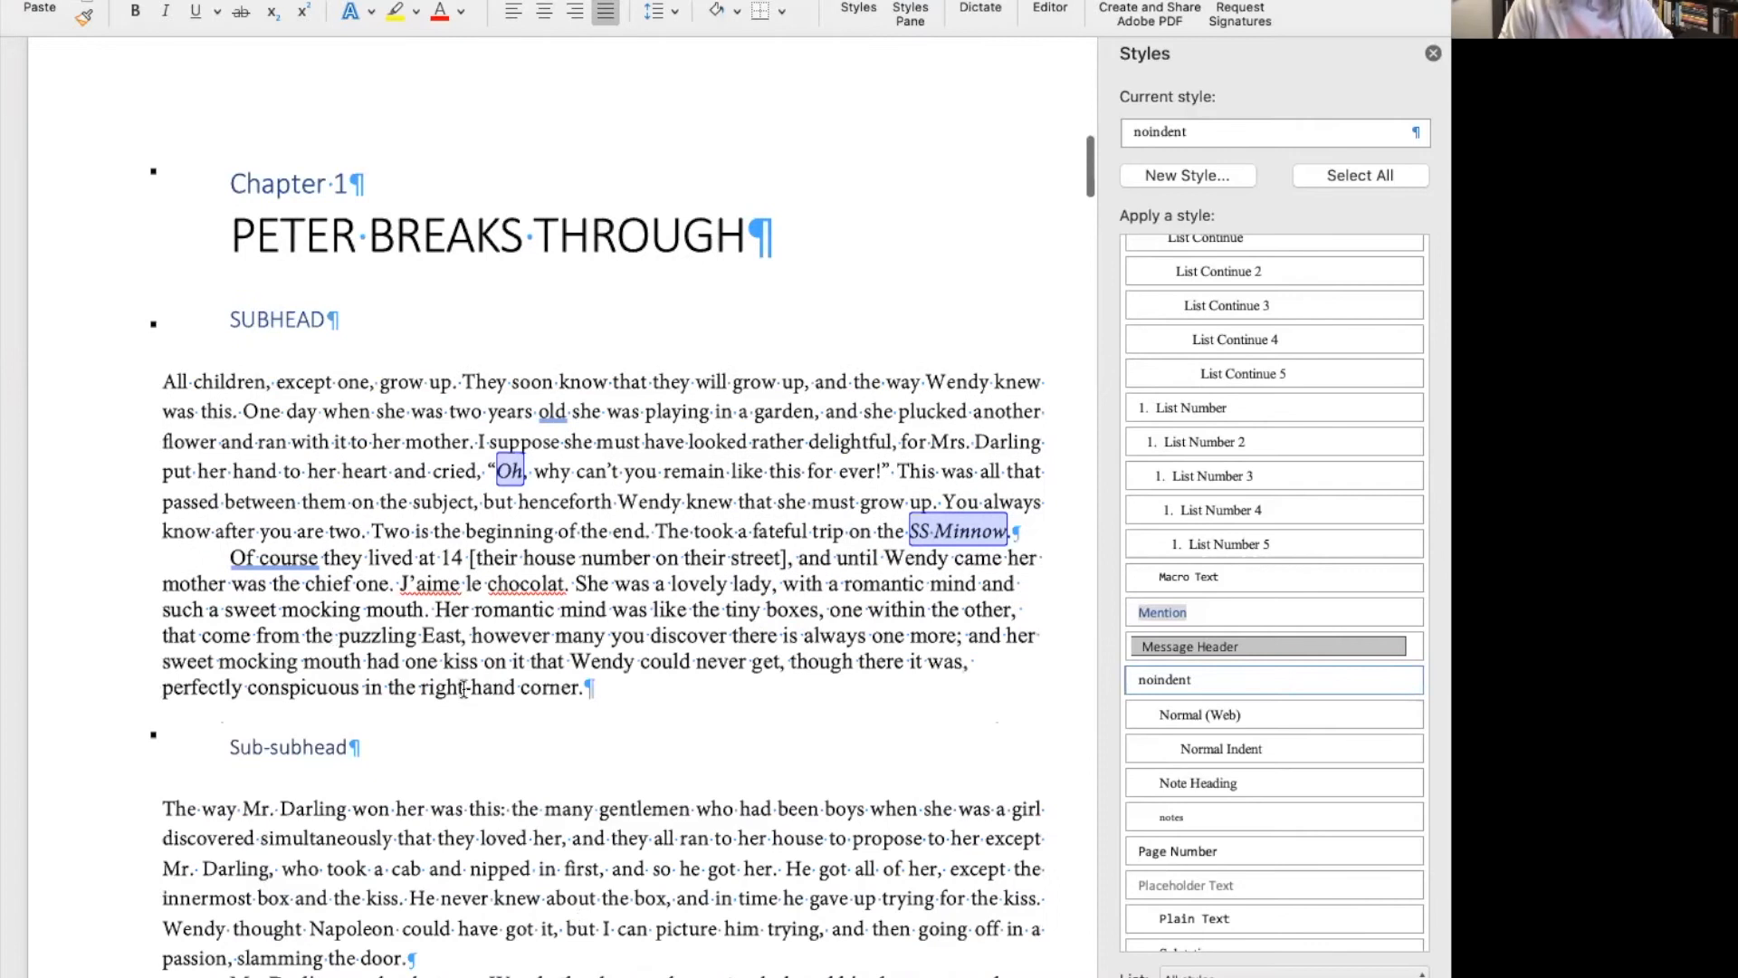
{"action": "scroll", "coordinate": [464, 688], "scroll_direction": "down", "scroll_amount": 2}
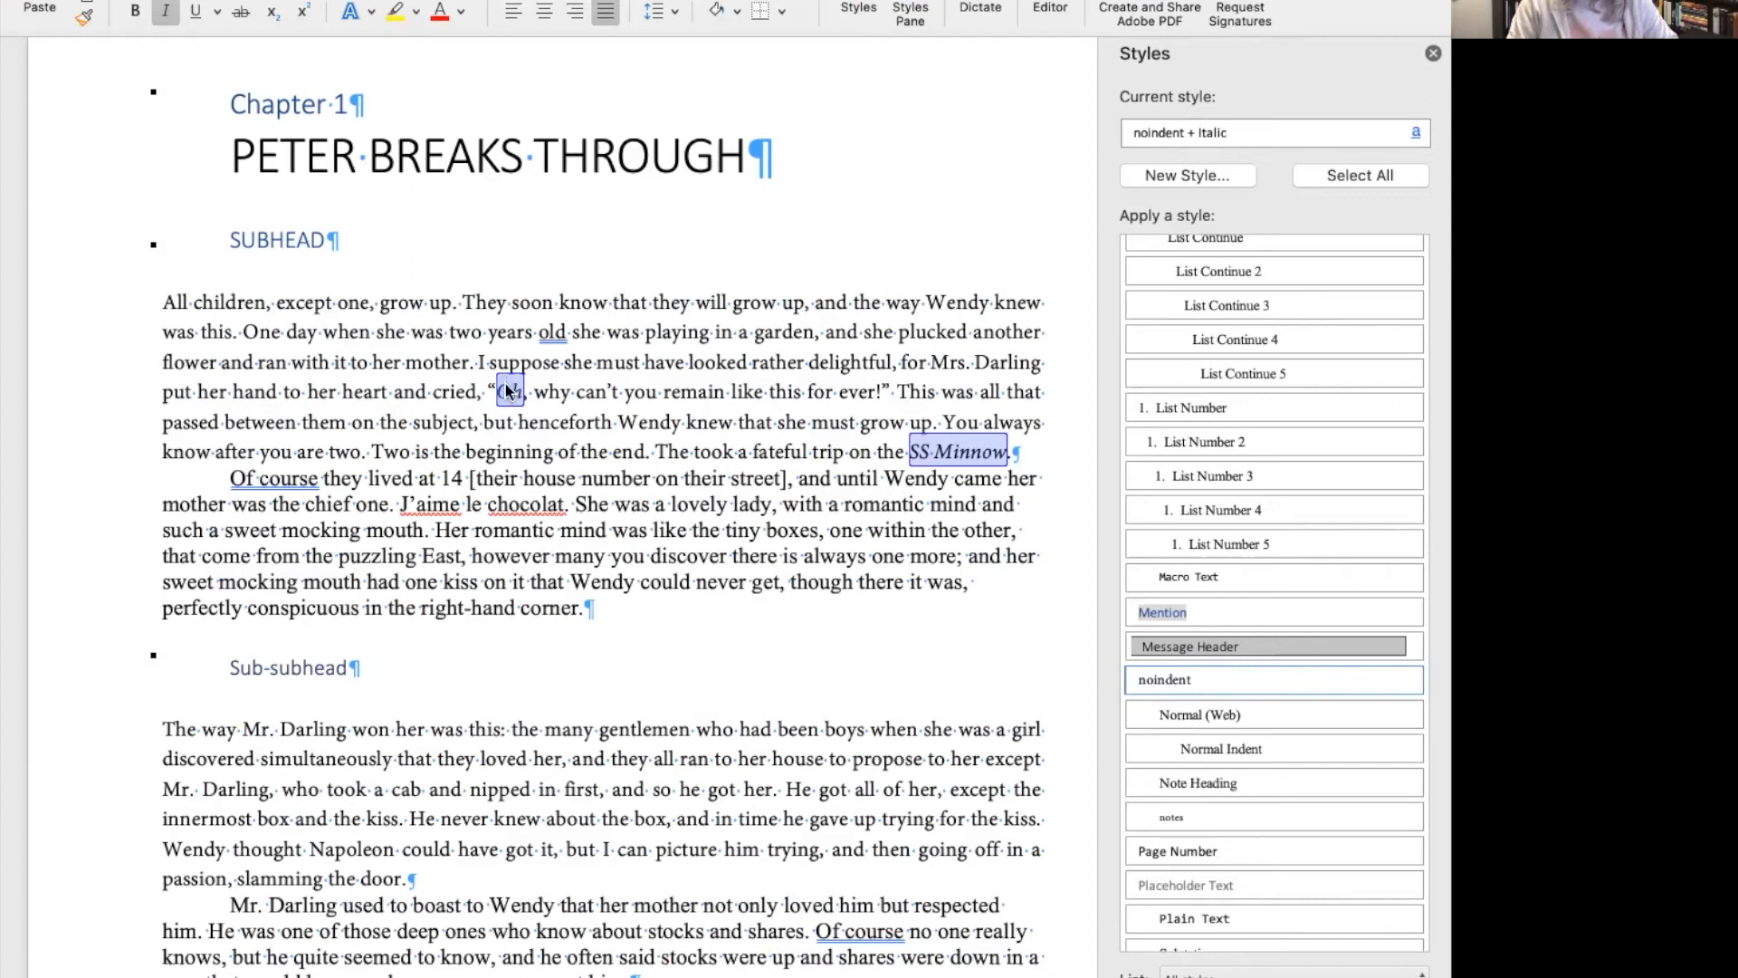
Start a new style from the italic word "Oh" in the opening paragraph and set its style type to Character.
{"action": "scroll", "coordinate": [1343, 610], "scroll_direction": "up", "scroll_amount": 10}
{"action": "scroll", "coordinate": [1343, 610], "scroll_direction": "up", "scroll_amount": 10}
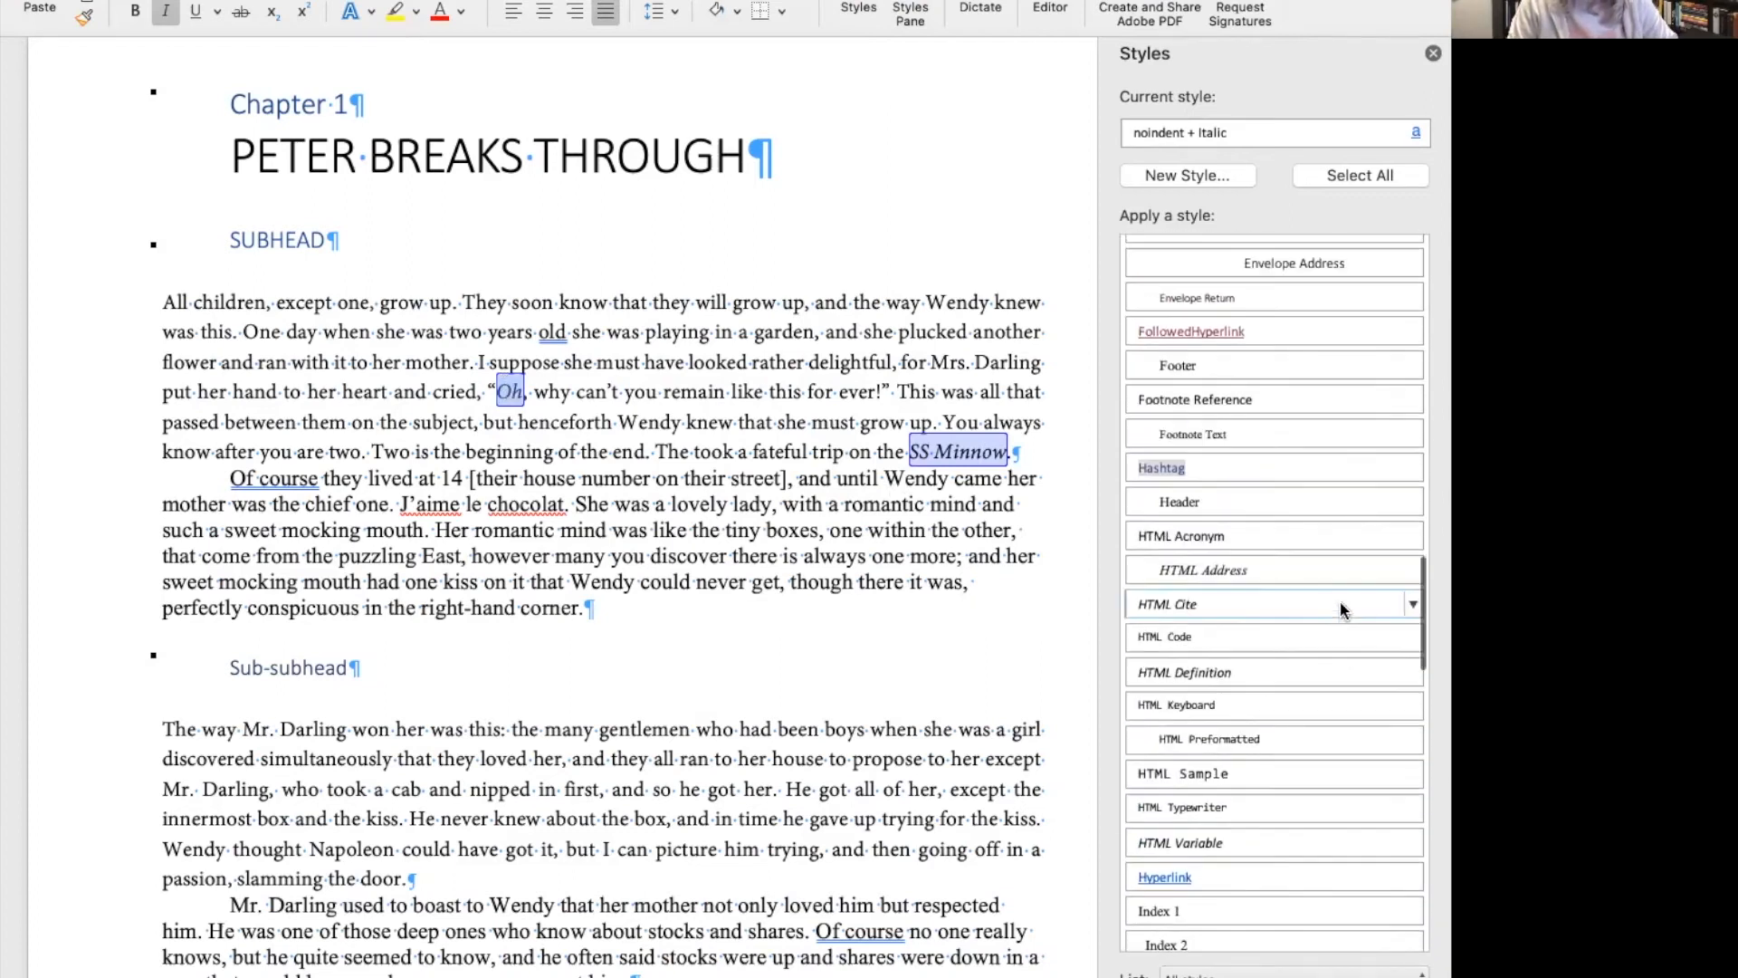
{"action": "scroll", "coordinate": [1343, 610], "scroll_direction": "up", "scroll_amount": 10}
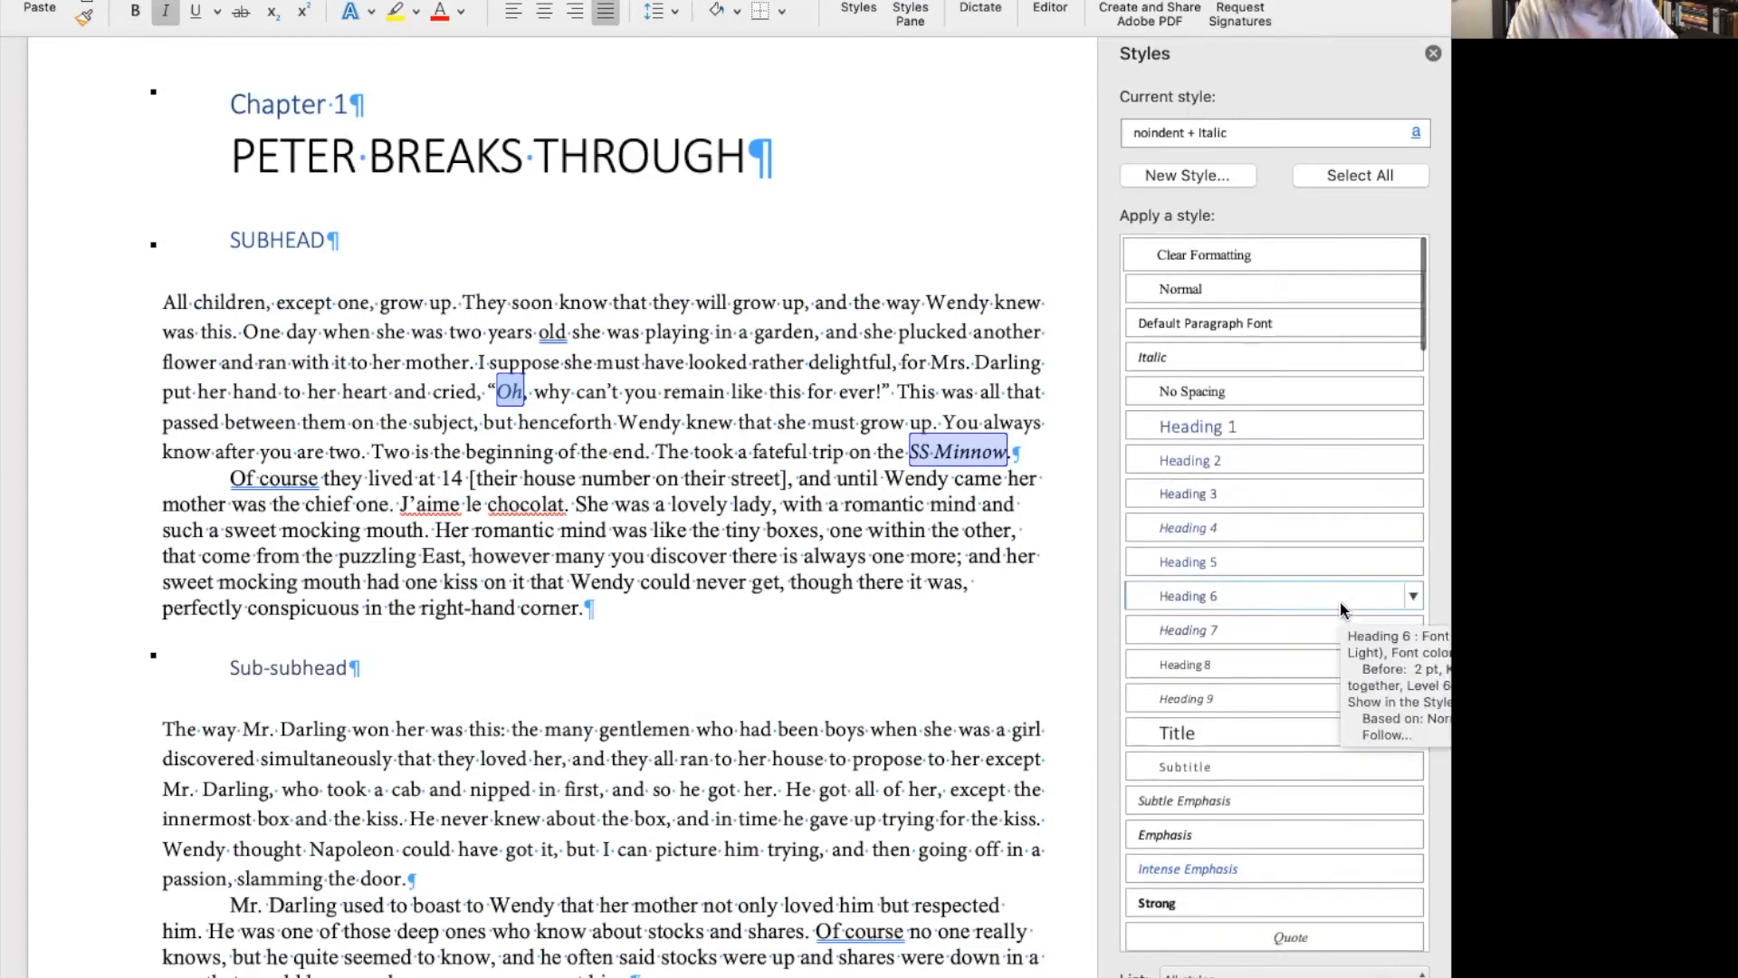
{"action": "scroll", "coordinate": [510, 286], "scroll_direction": "down", "scroll_amount": 3}
{"action": "scroll", "coordinate": [510, 286], "scroll_direction": "down", "scroll_amount": 1}
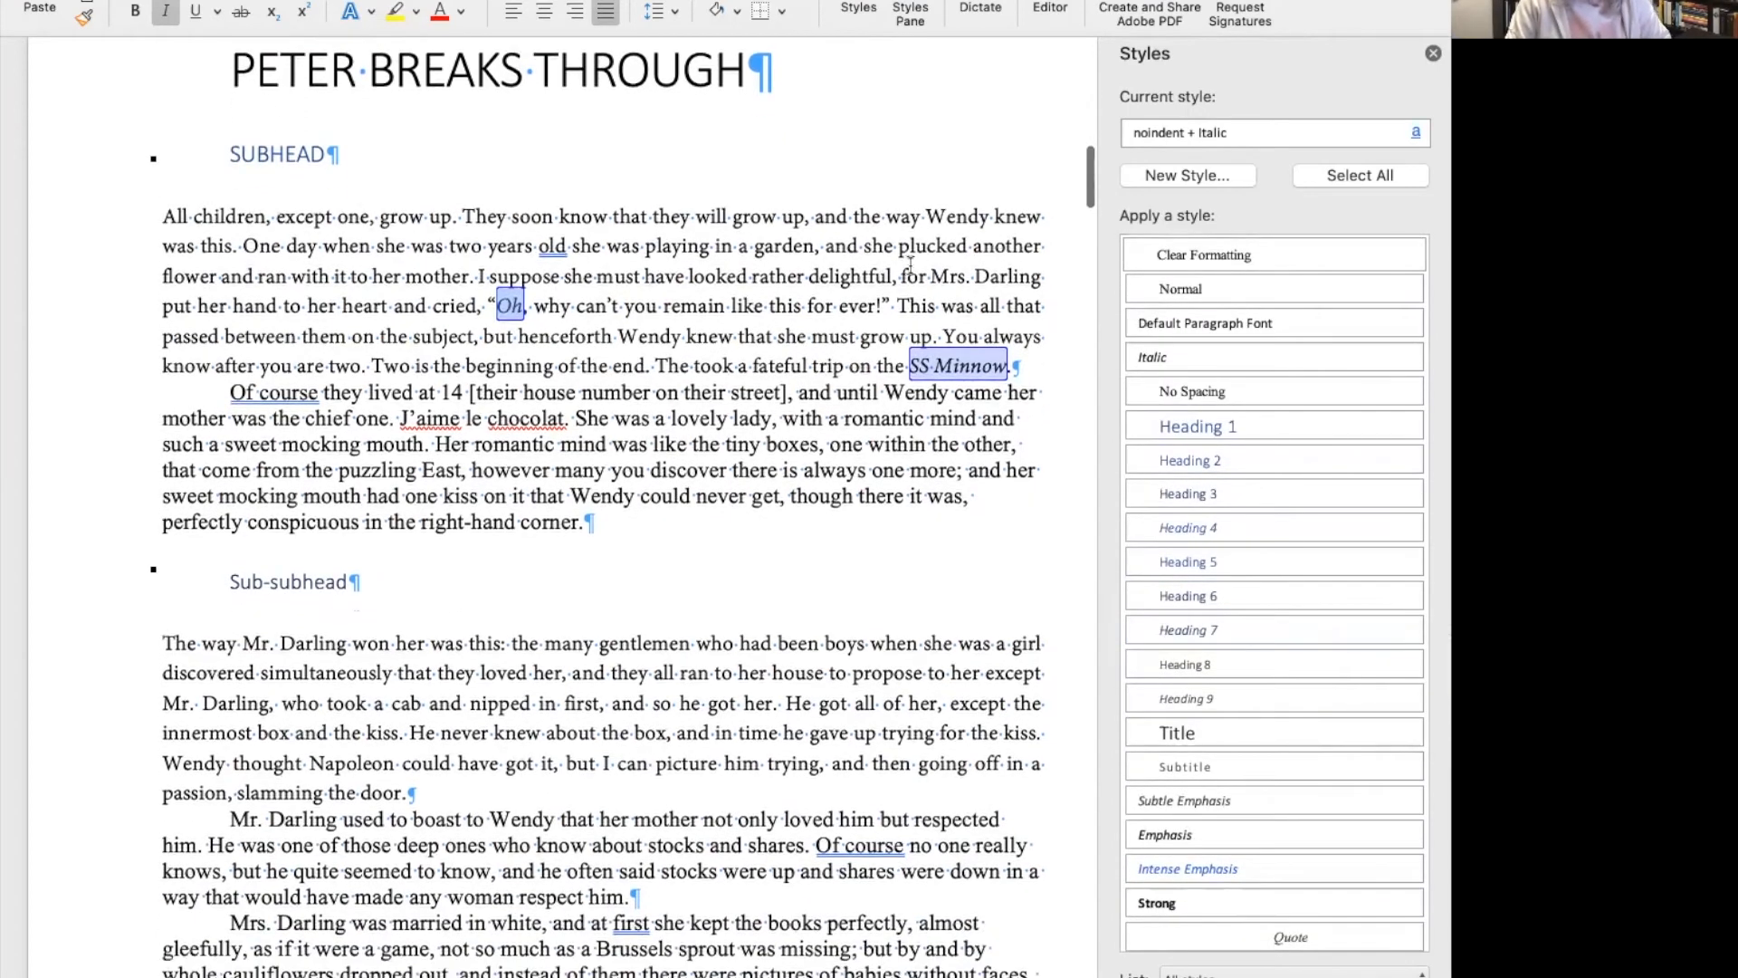
{"action": "left_click", "coordinate": [1185, 181]}
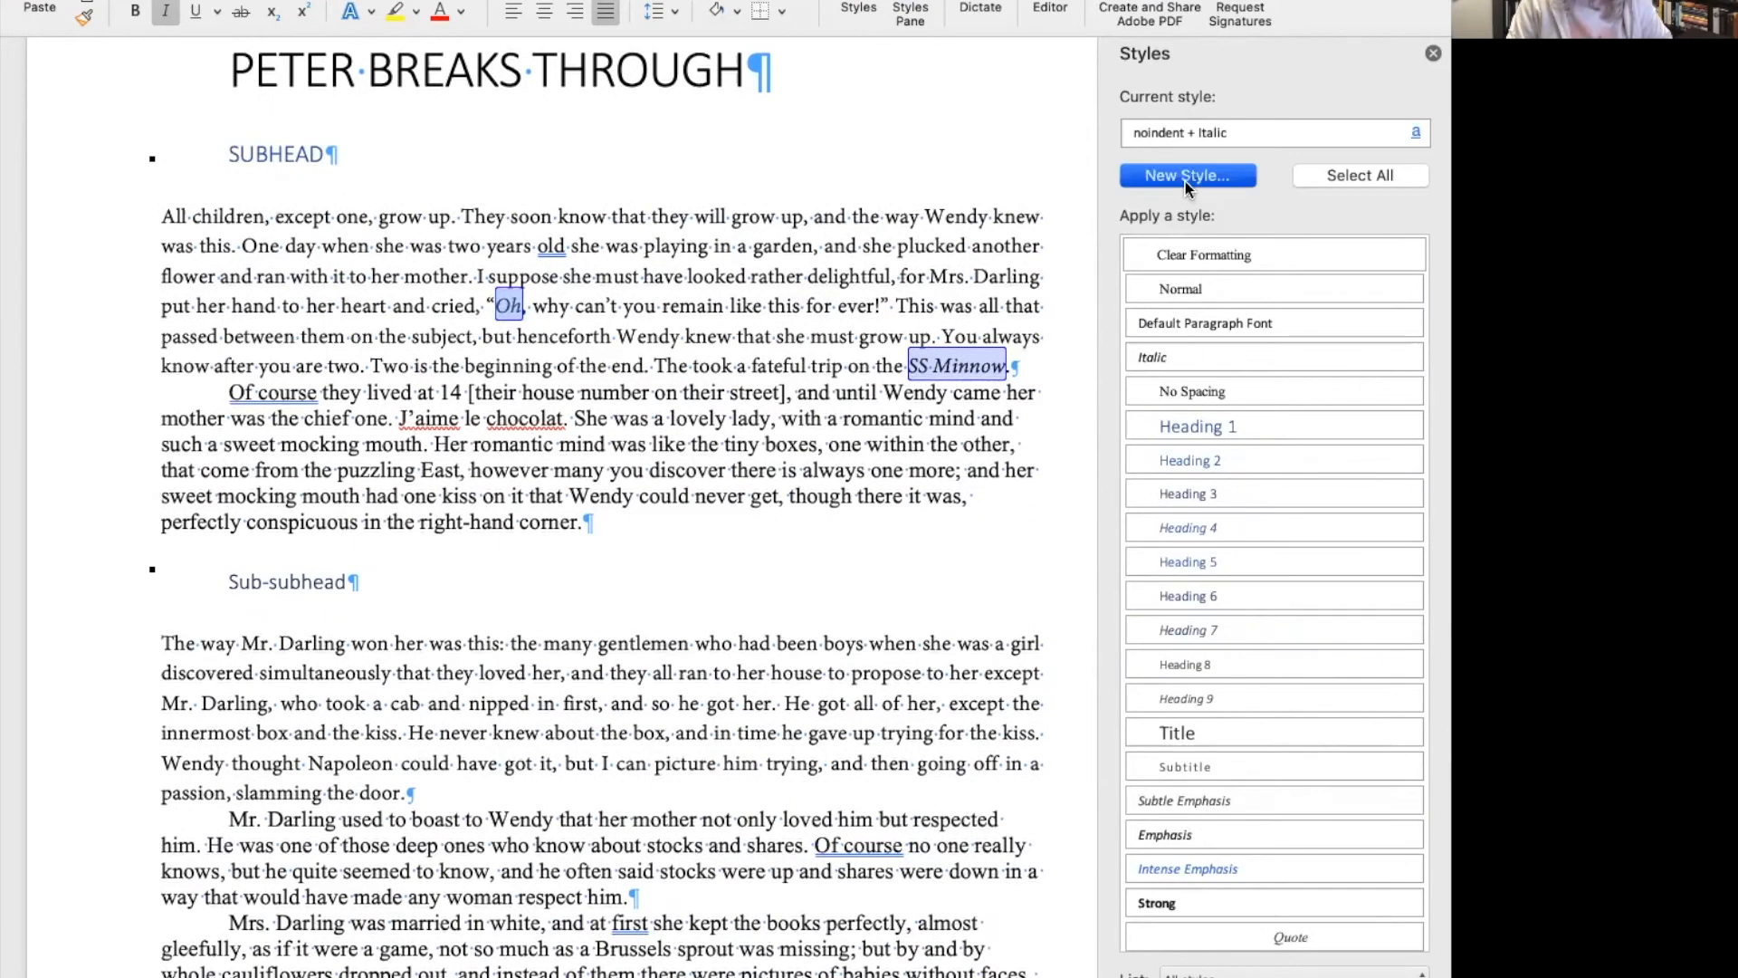
{"action": "left_click", "coordinate": [762, 110]}
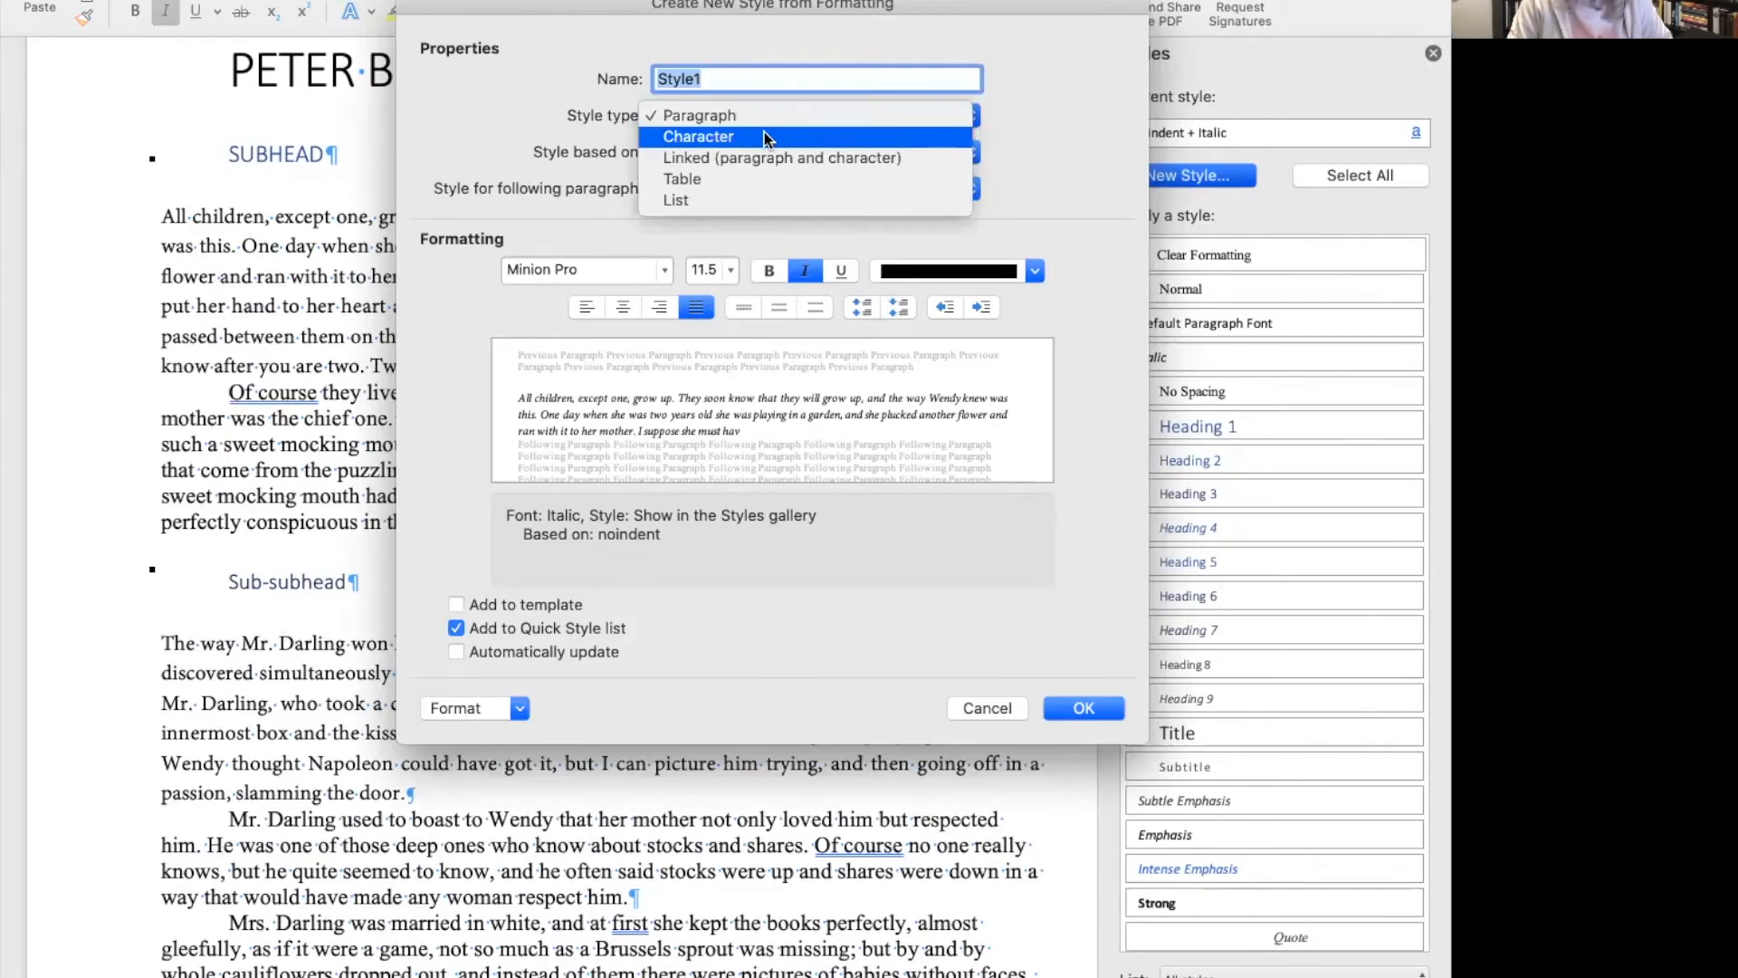
{"action": "left_click", "coordinate": [764, 136]}
Name the new character style em, create it and apply it to the word "Oh".
{"action": "type", "text": "ita"}
{"action": "key", "text": "BackSpace"}
{"action": "key", "text": "BackSpace"}
{"action": "key", "text": "BackSpace"}
{"action": "key", "text": "BackSpace"}
{"action": "key", "text": "BackSpace"}
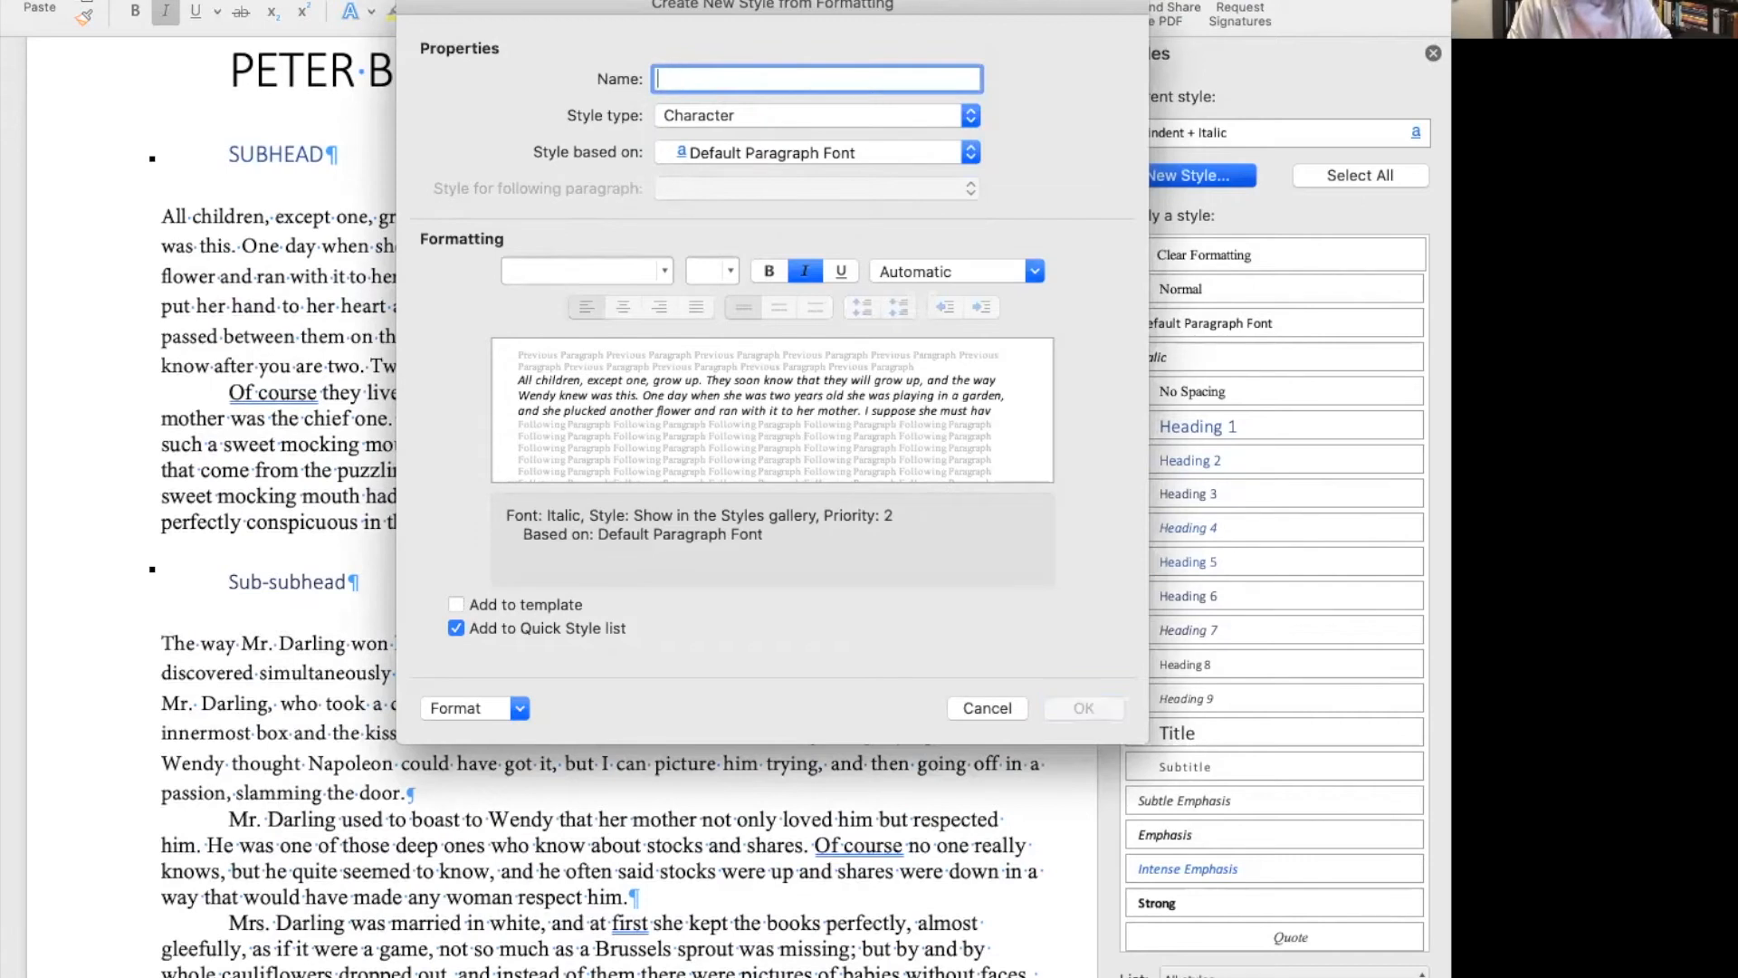
{"action": "type", "text": "em"}
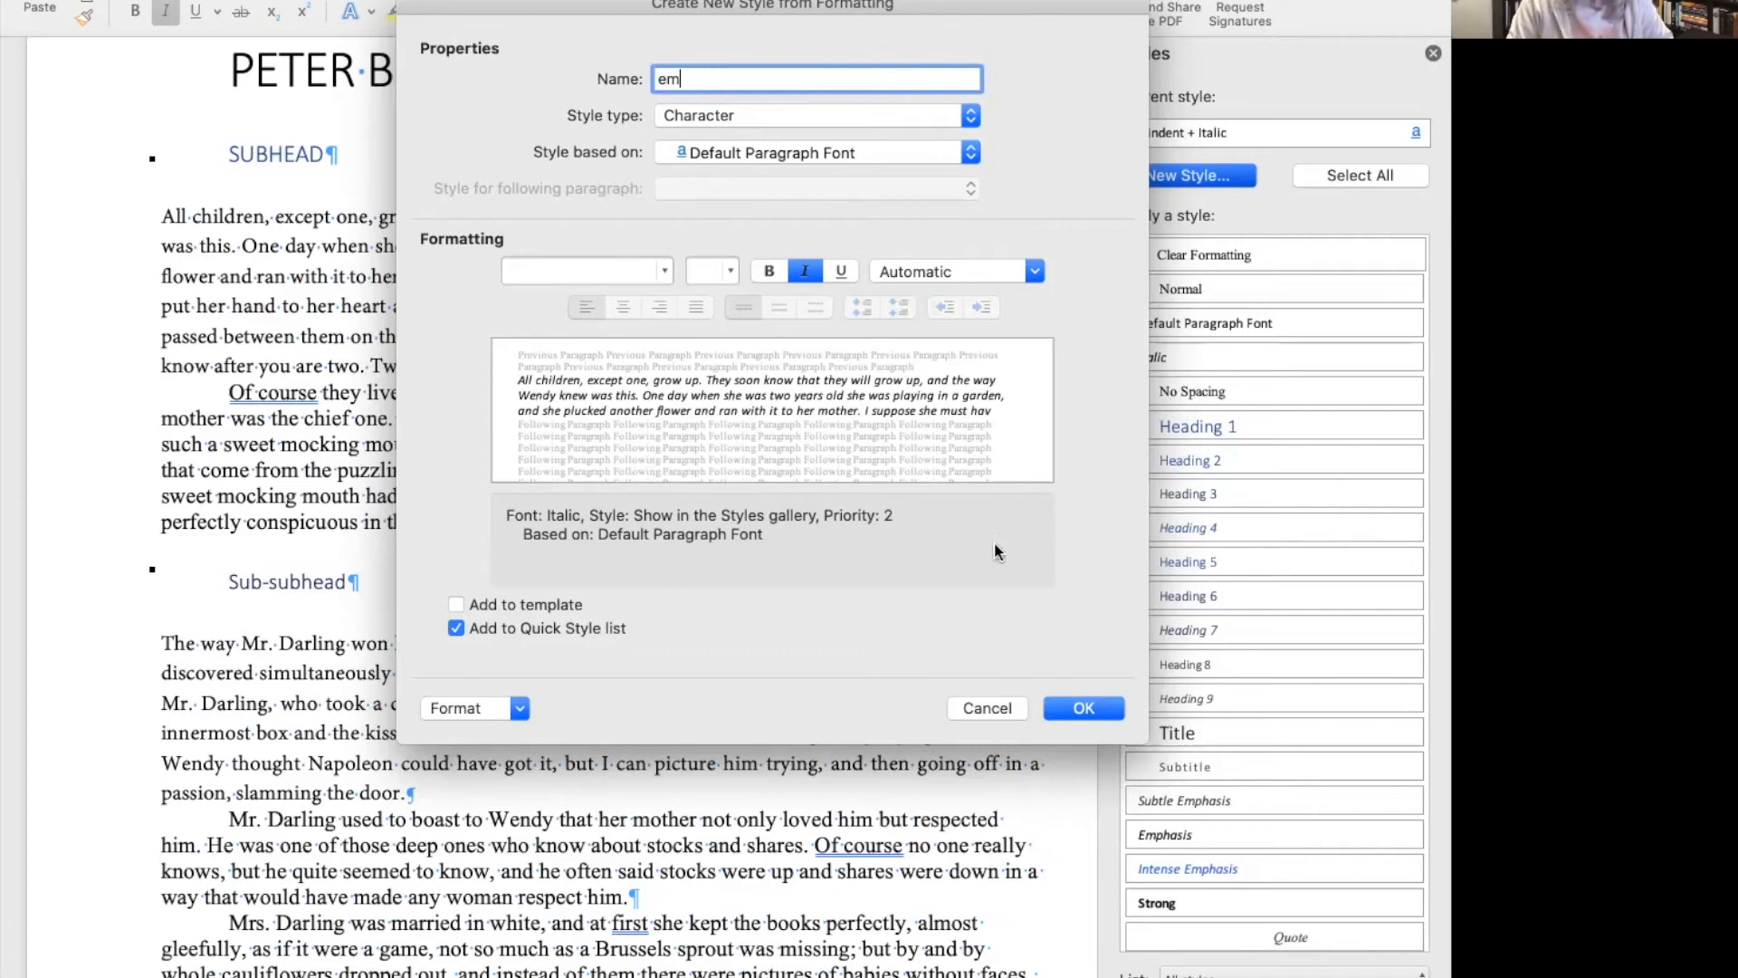
{"action": "left_click", "coordinate": [1081, 709]}
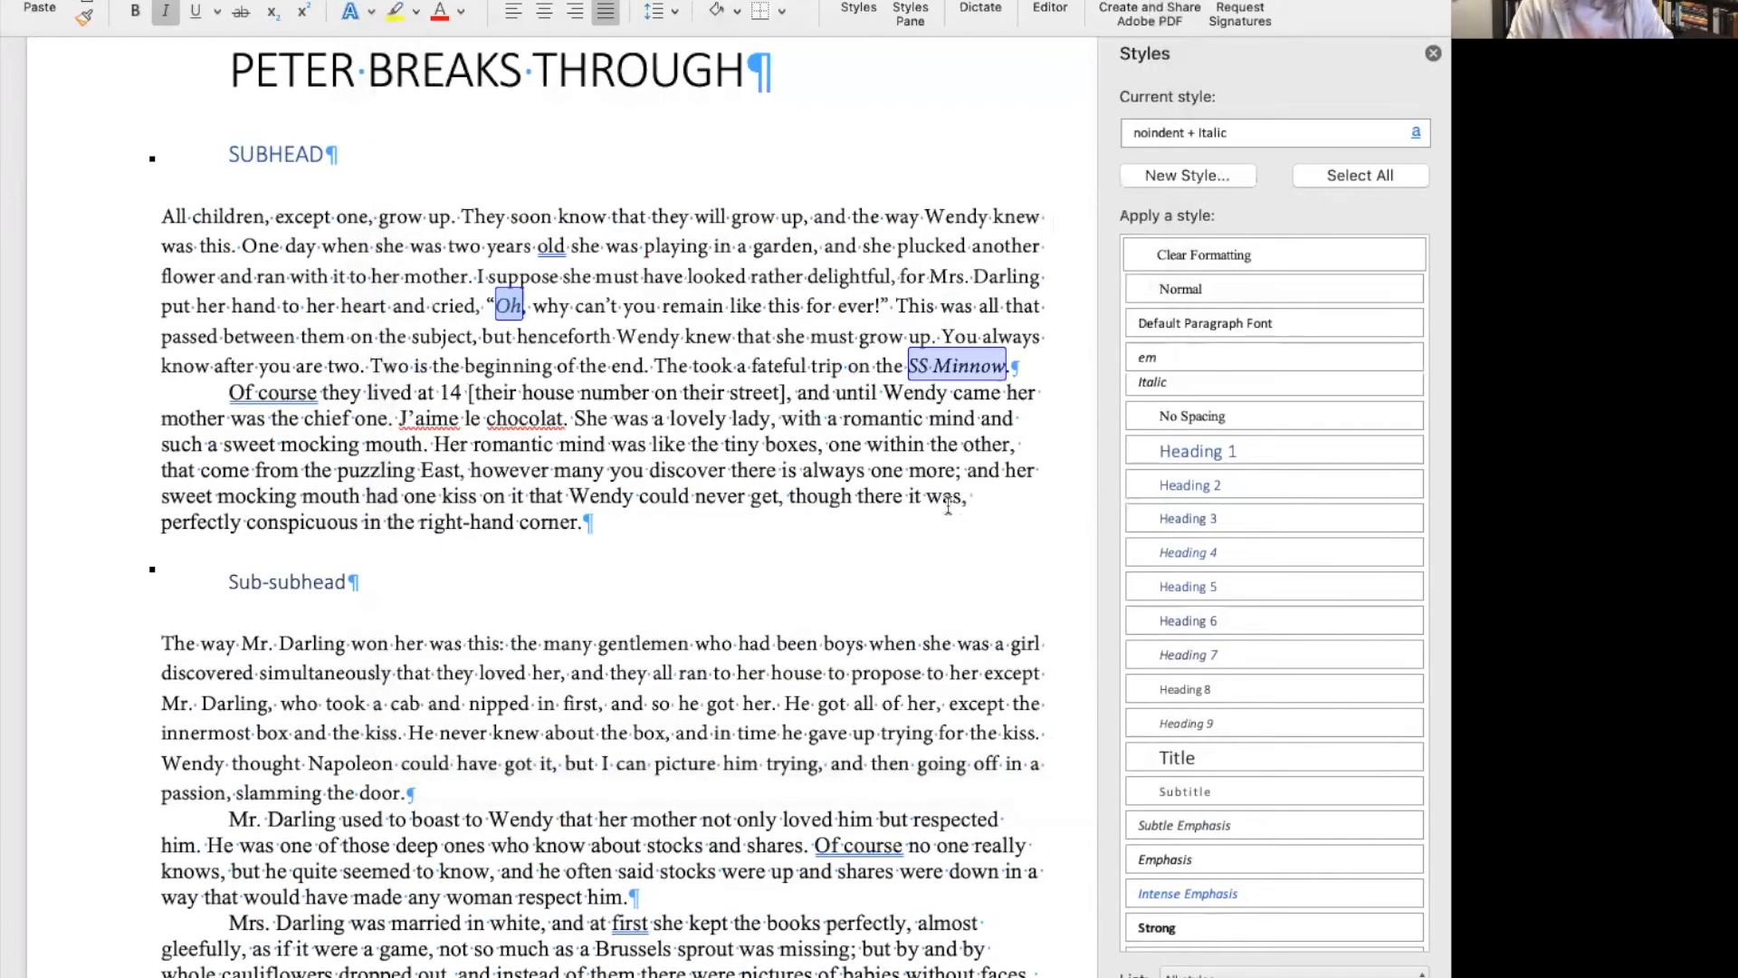
{"action": "left_click", "coordinate": [1162, 359]}
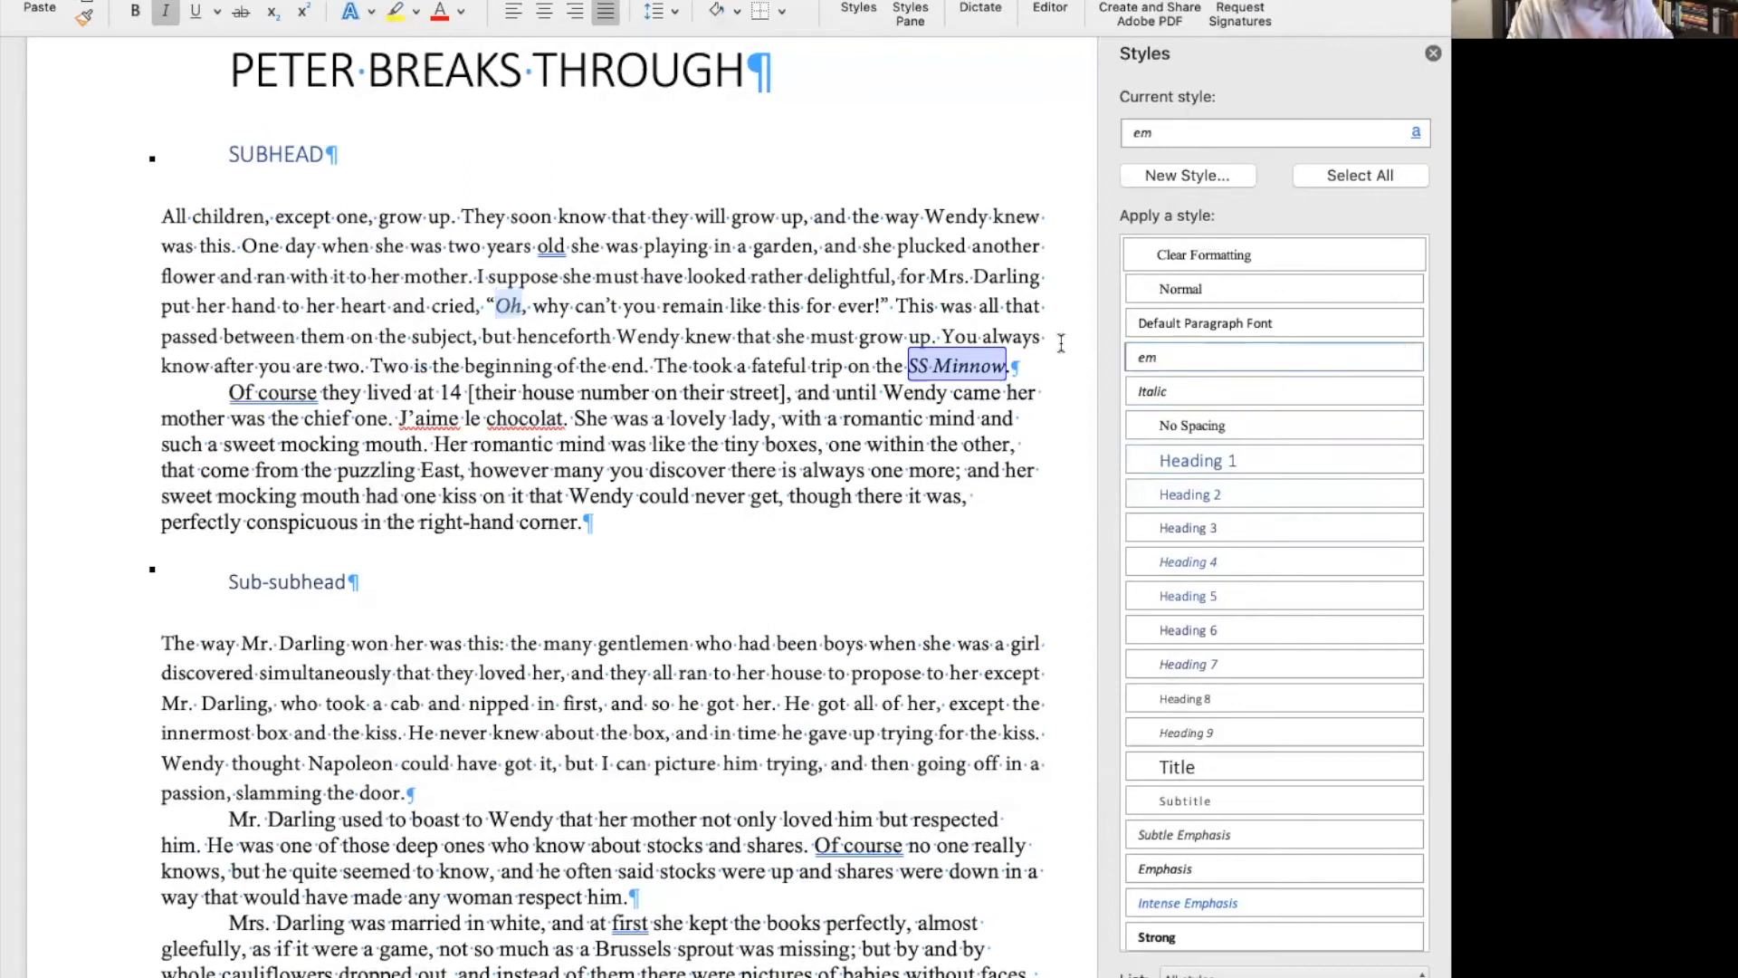
Create a character style named italic from the ship name "SS Minnow" in the opening paragraph and apply it to that name.
{"action": "left_click_drag", "start_coordinate": [1005, 366], "coordinate": [916, 367]}
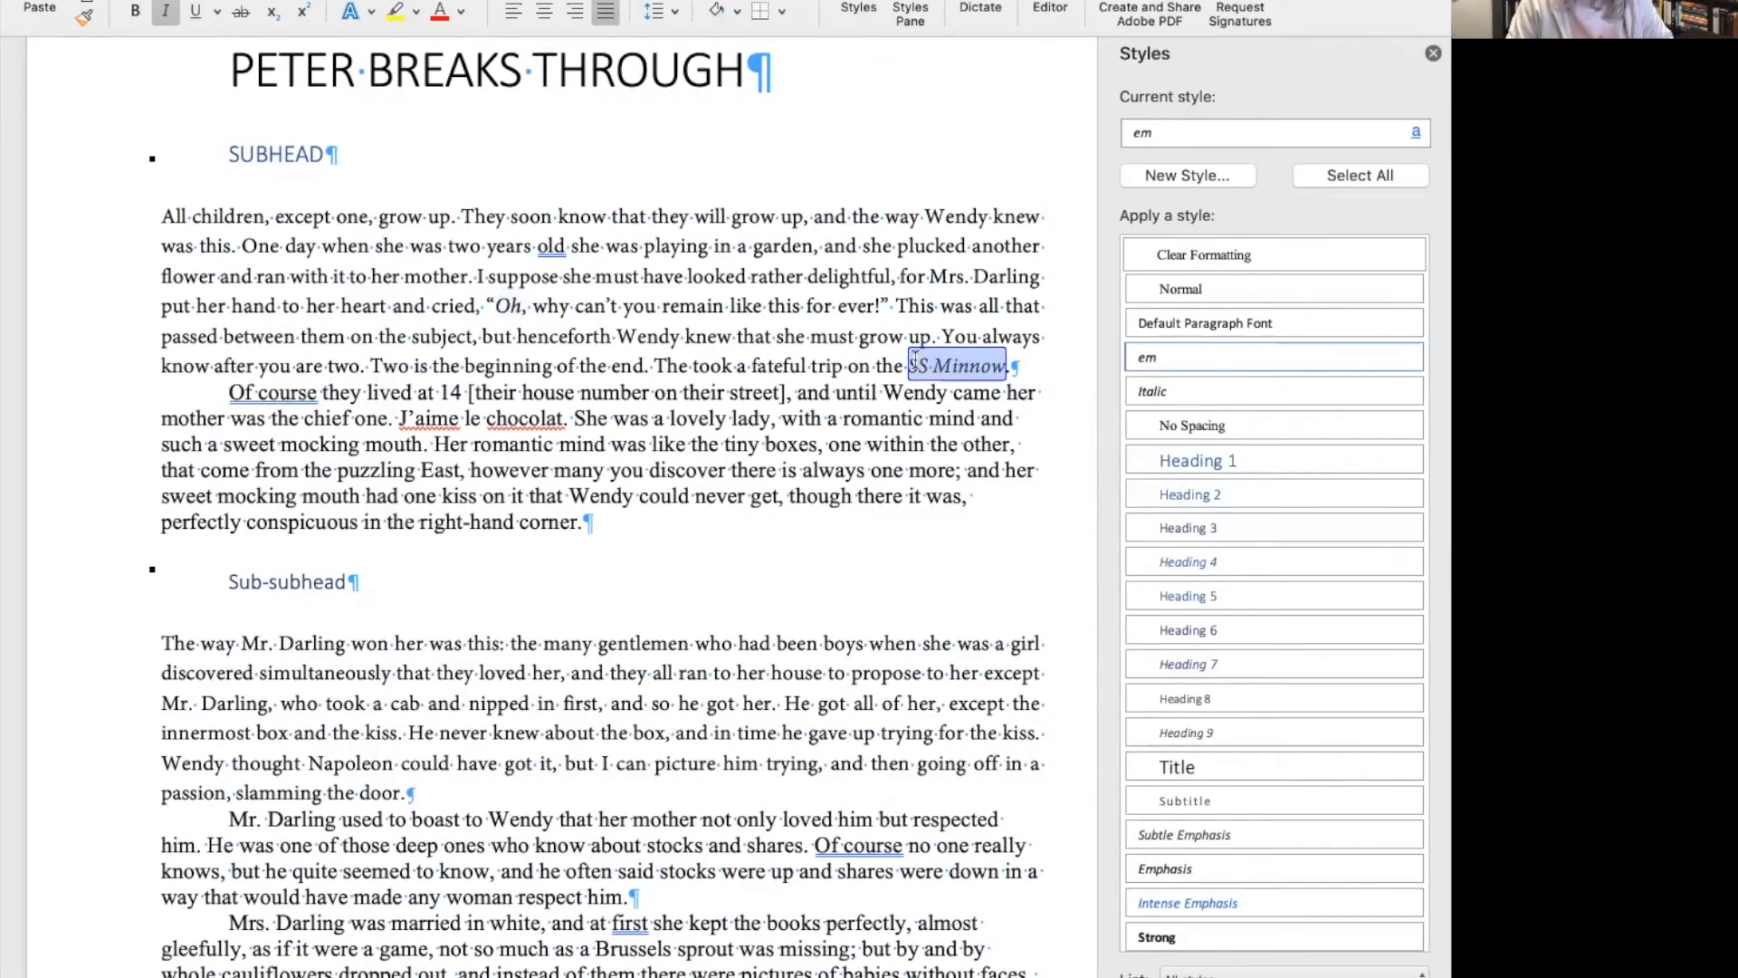
{"action": "left_click", "coordinate": [1201, 178]}
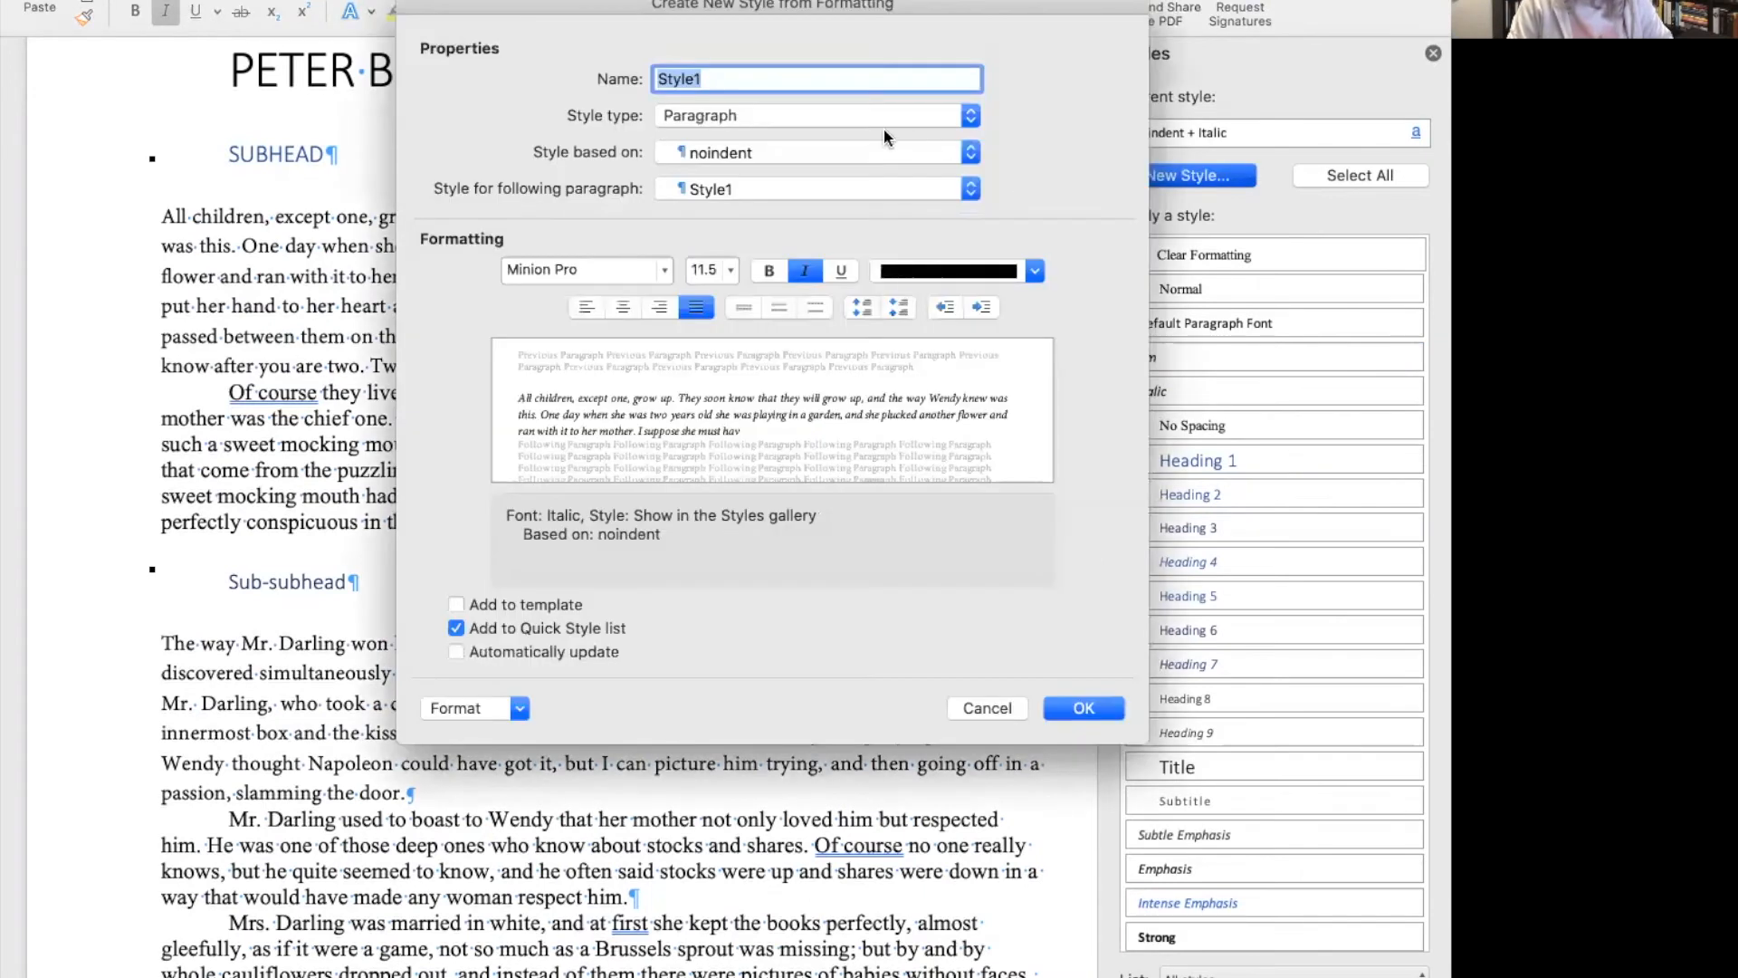
{"action": "left_click", "coordinate": [858, 123]}
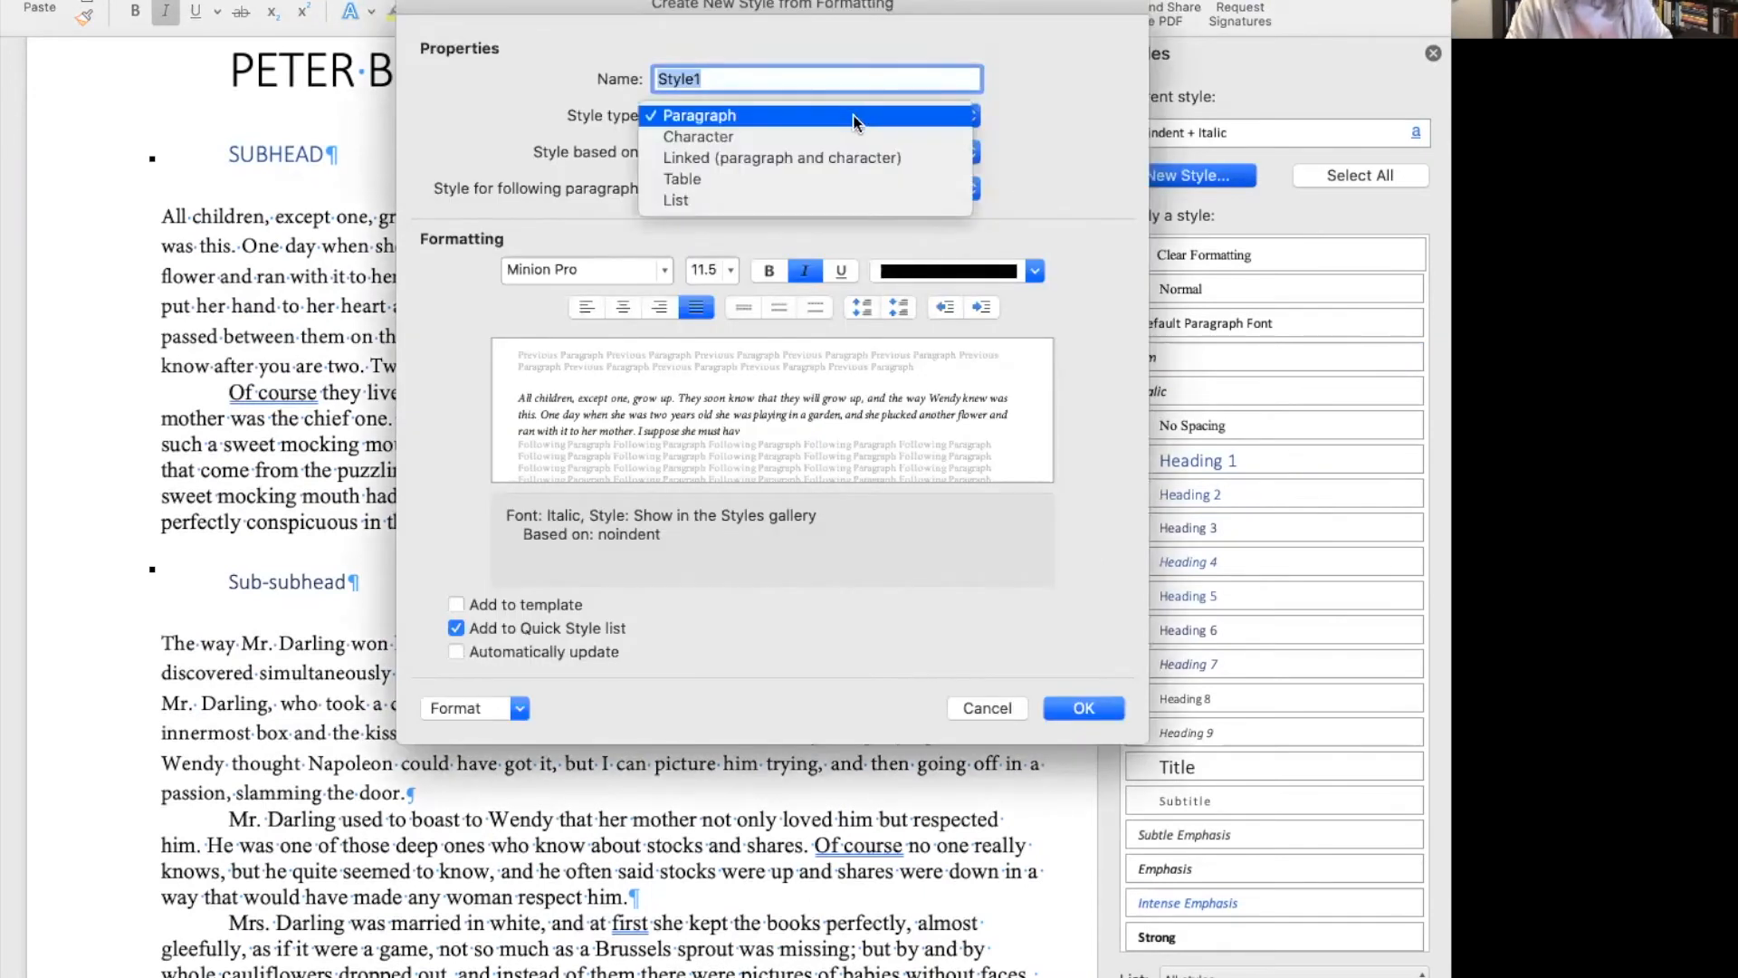
{"action": "left_click", "coordinate": [830, 100]}
{"action": "type", "text": "italic"}
{"action": "left_click", "coordinate": [1063, 704]}
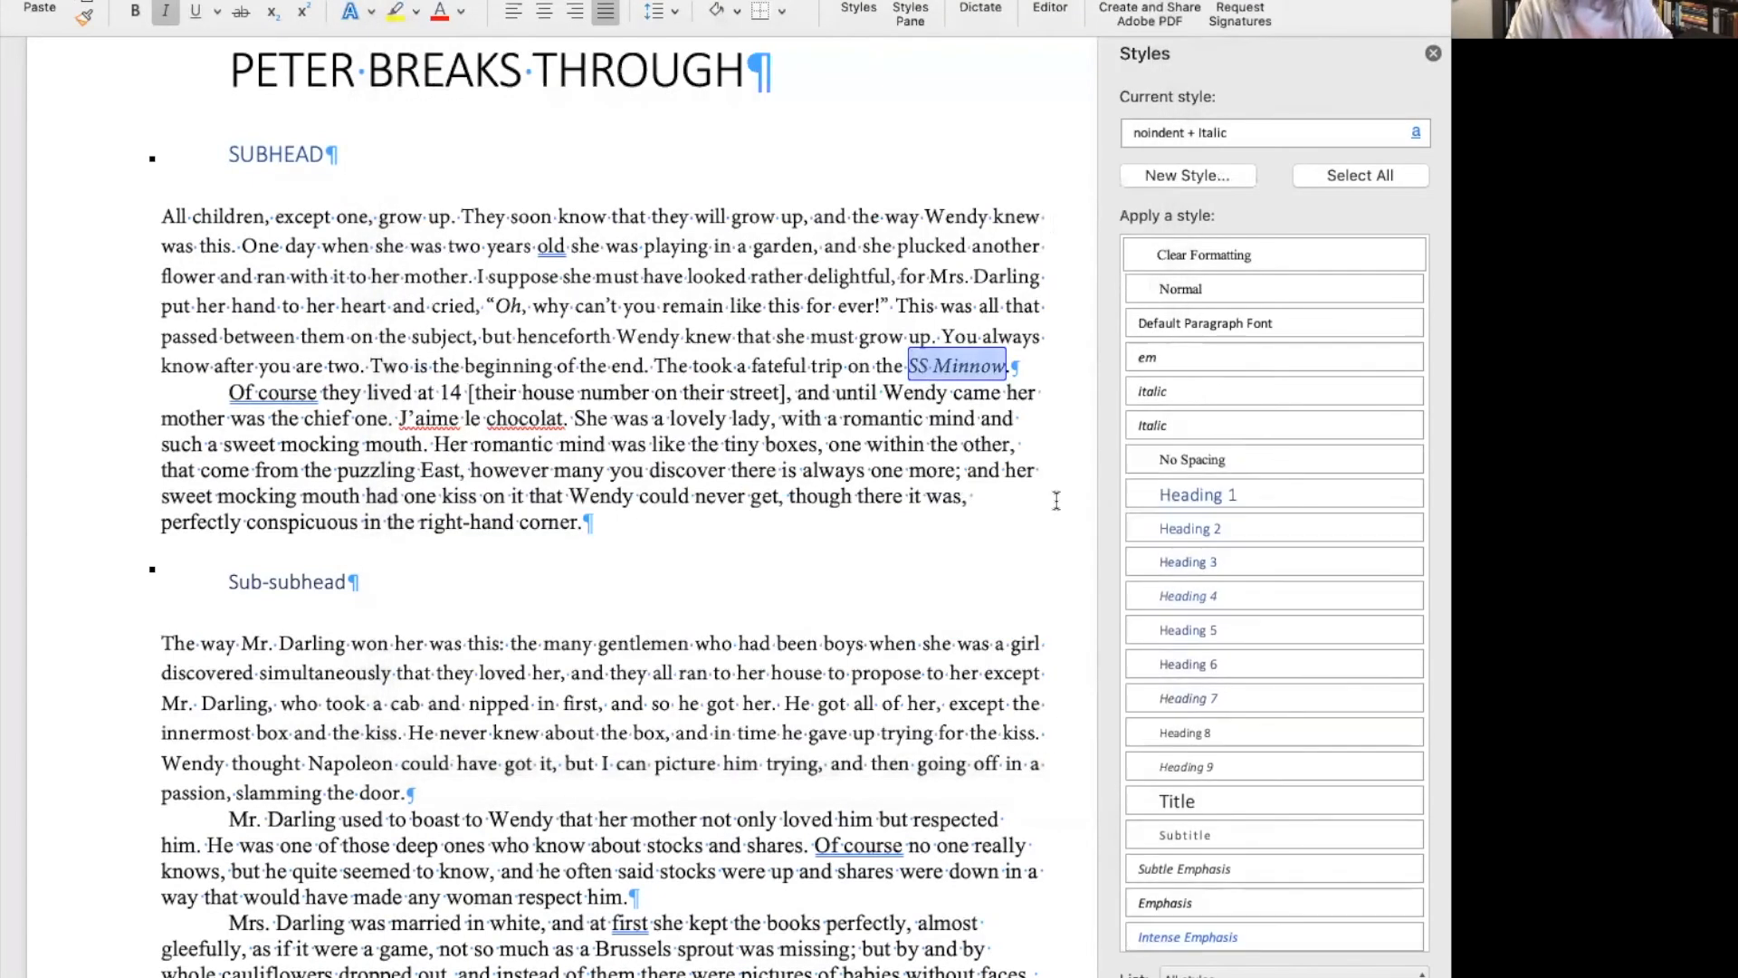
{"action": "left_click", "coordinate": [1175, 390]}
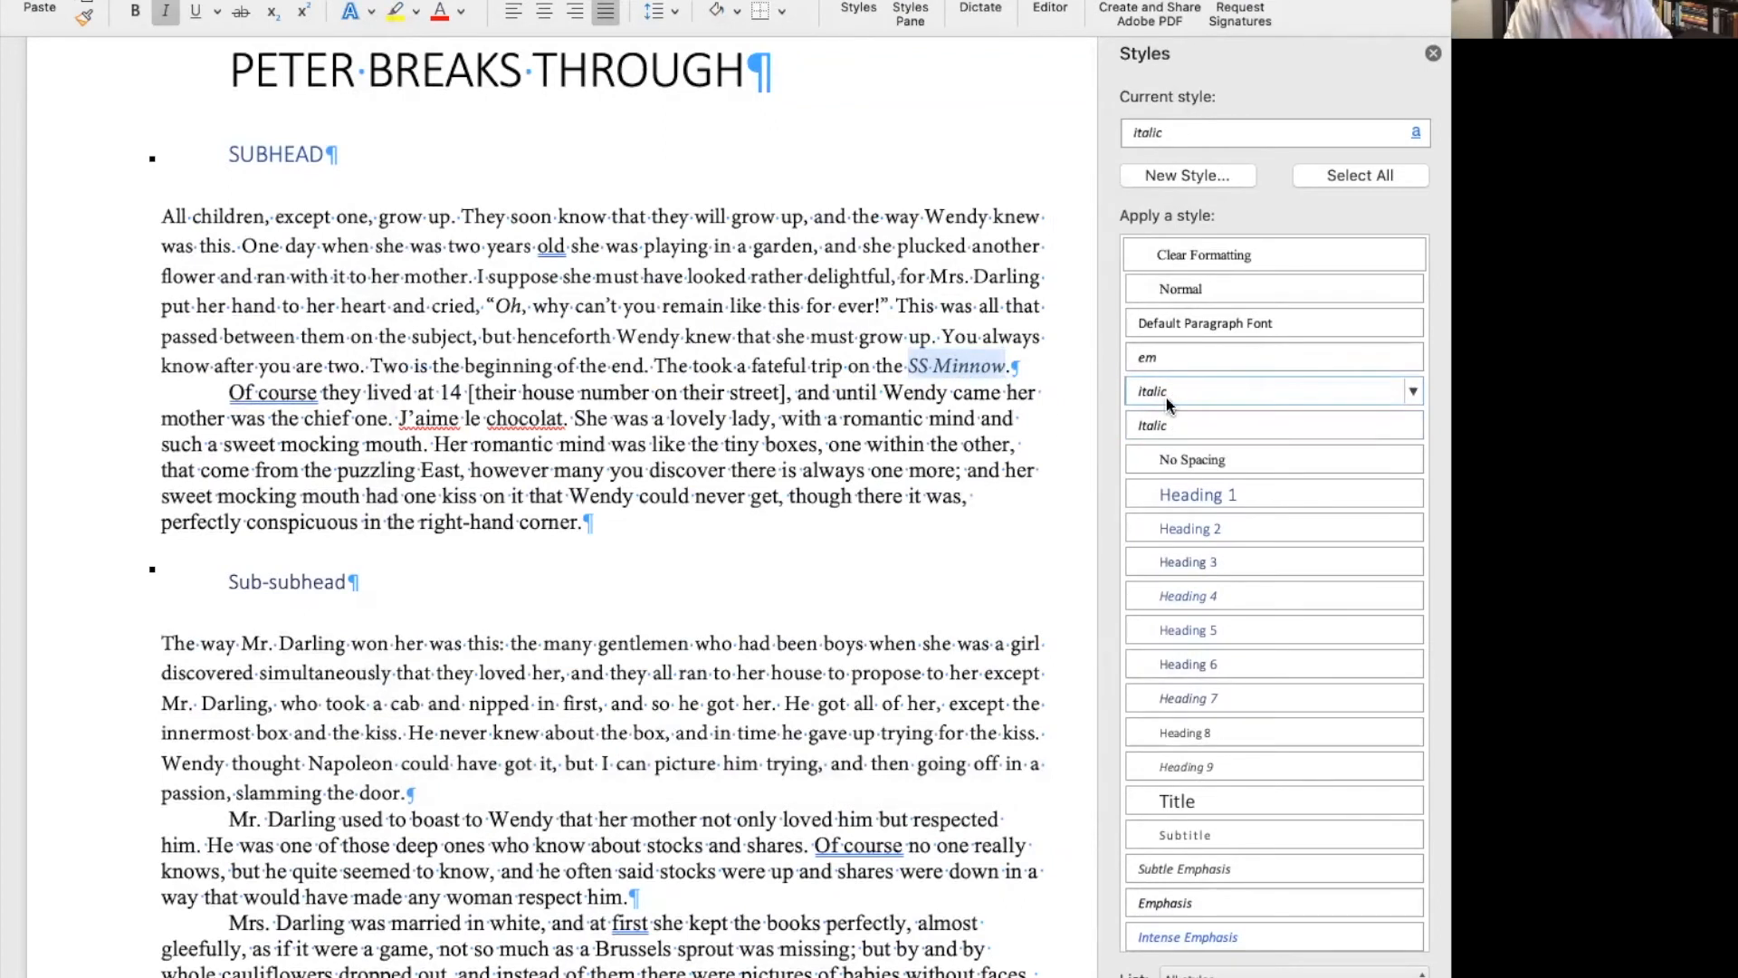
{"action": "mouse_move", "coordinate": [1164, 426]}
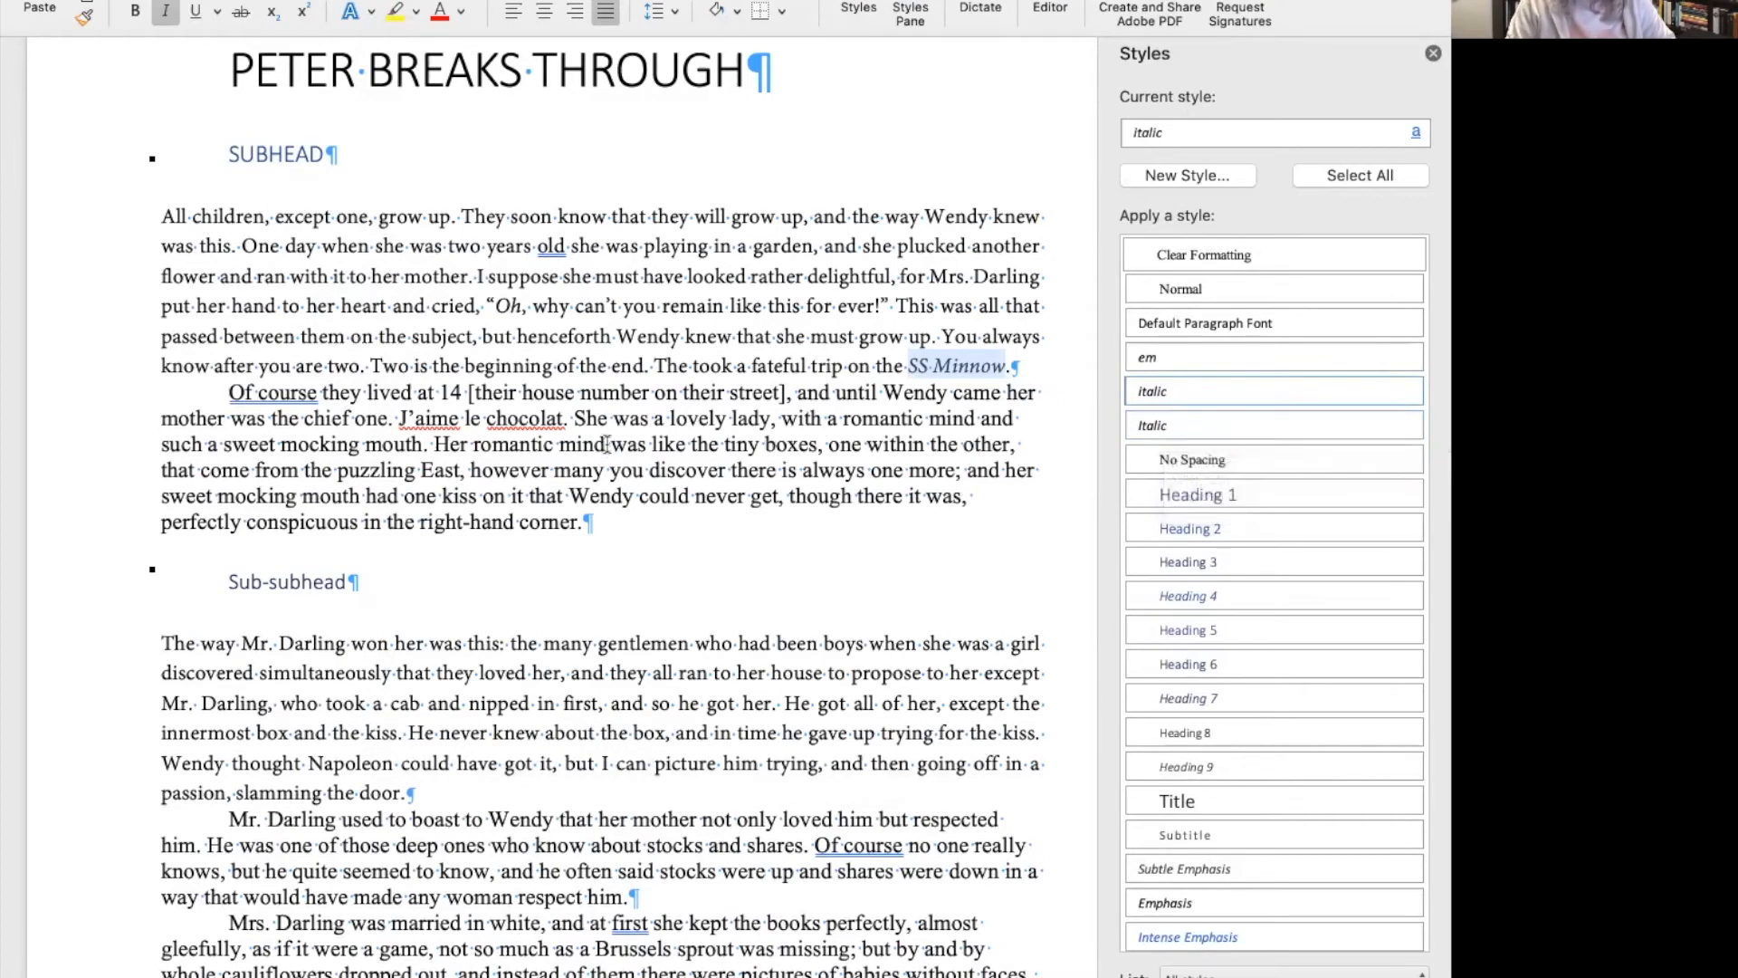
Create a character style named french from the phrase "J'aime le chocolat" in the second paragraph and apply it to the phrase.
{"action": "left_click", "coordinate": [701, 418]}
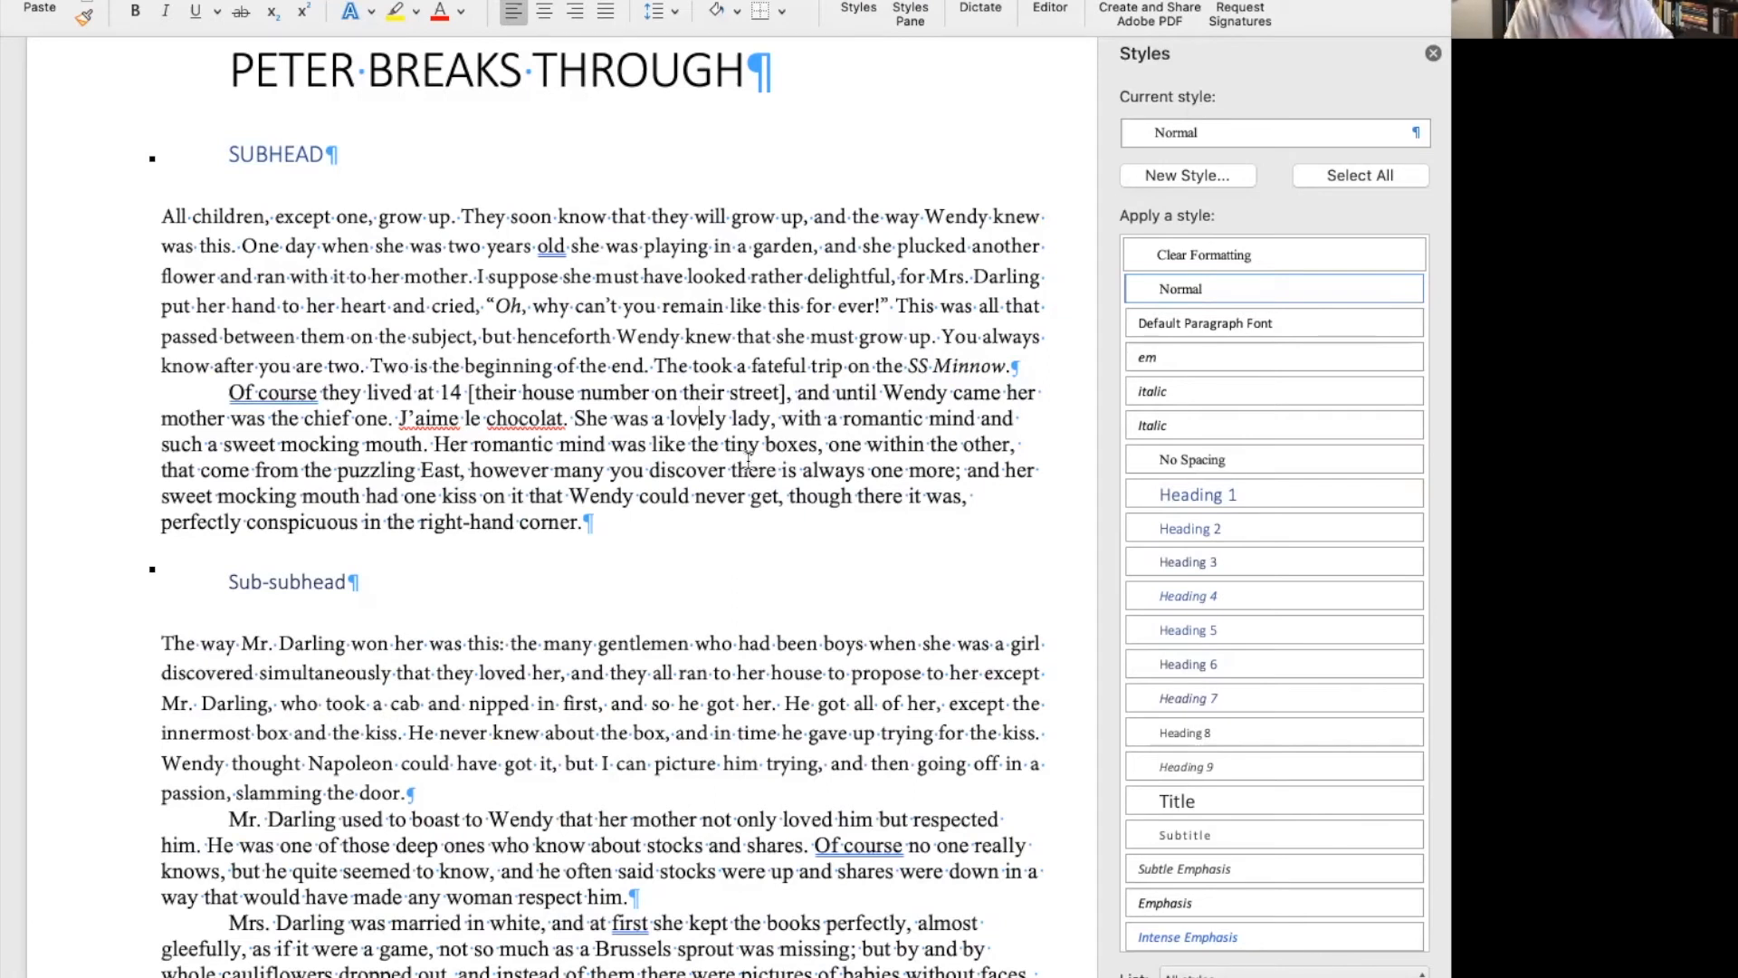
{"action": "right_click", "coordinate": [399, 418]}
{"action": "left_click", "coordinate": [560, 414]}
{"action": "left_click", "coordinate": [562, 415], "text": "shift"}
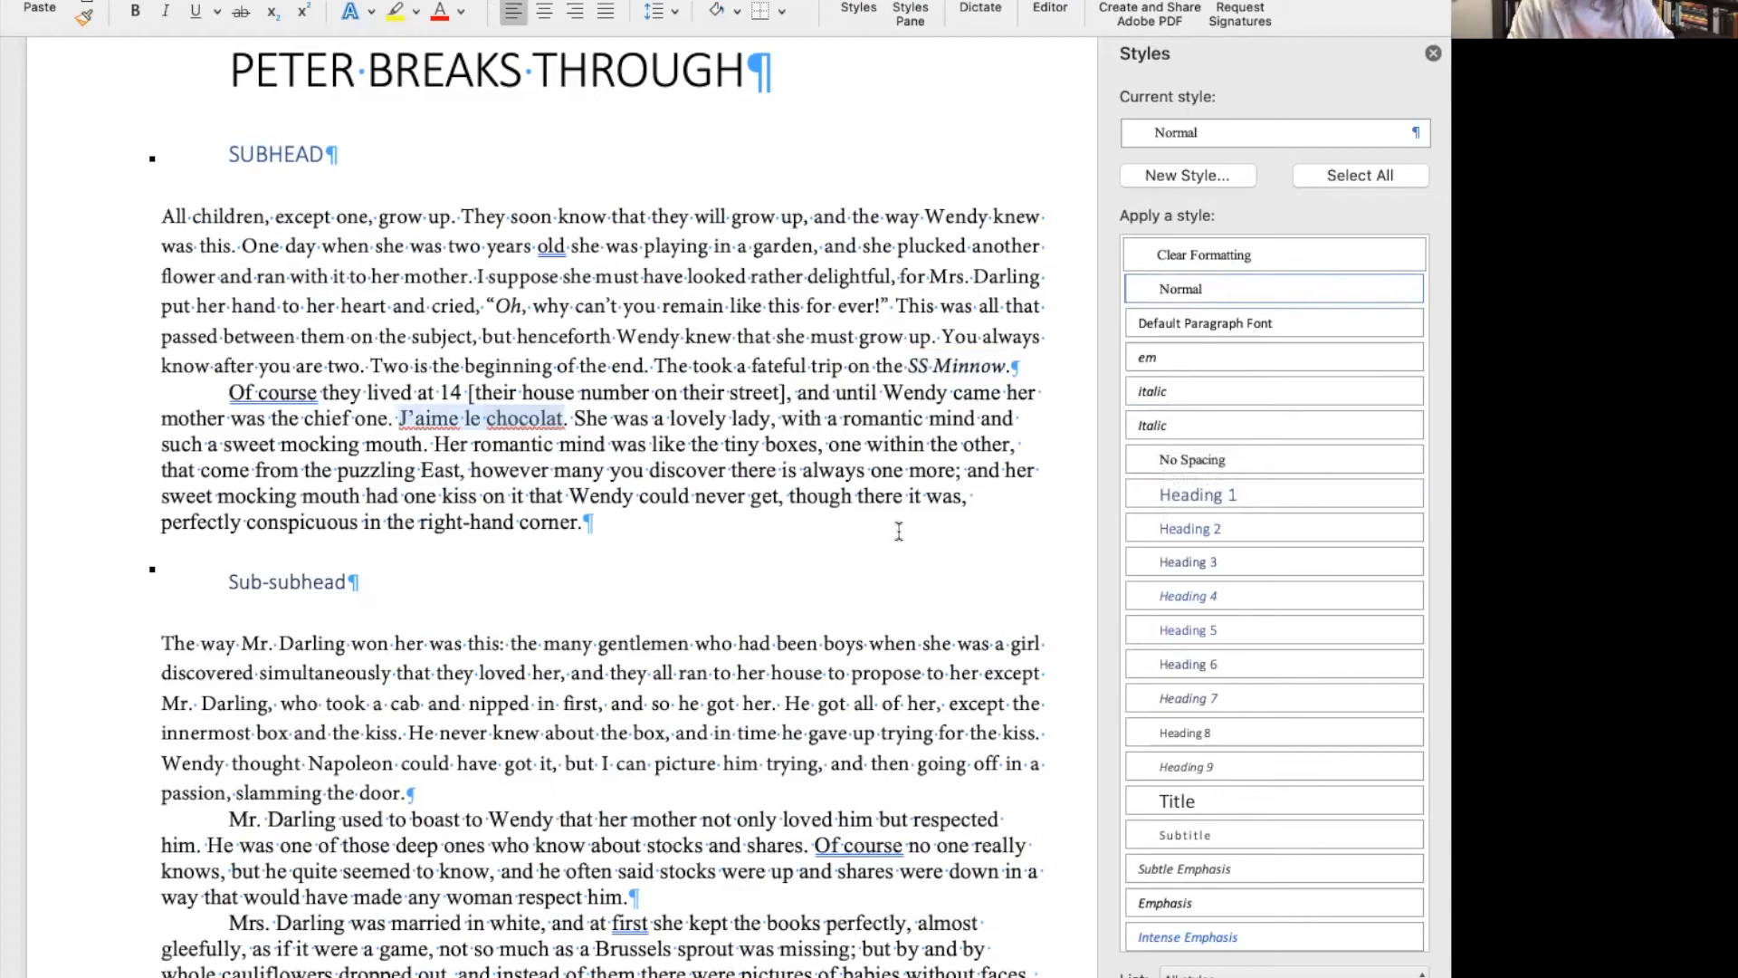
{"action": "left_click", "coordinate": [1167, 175]}
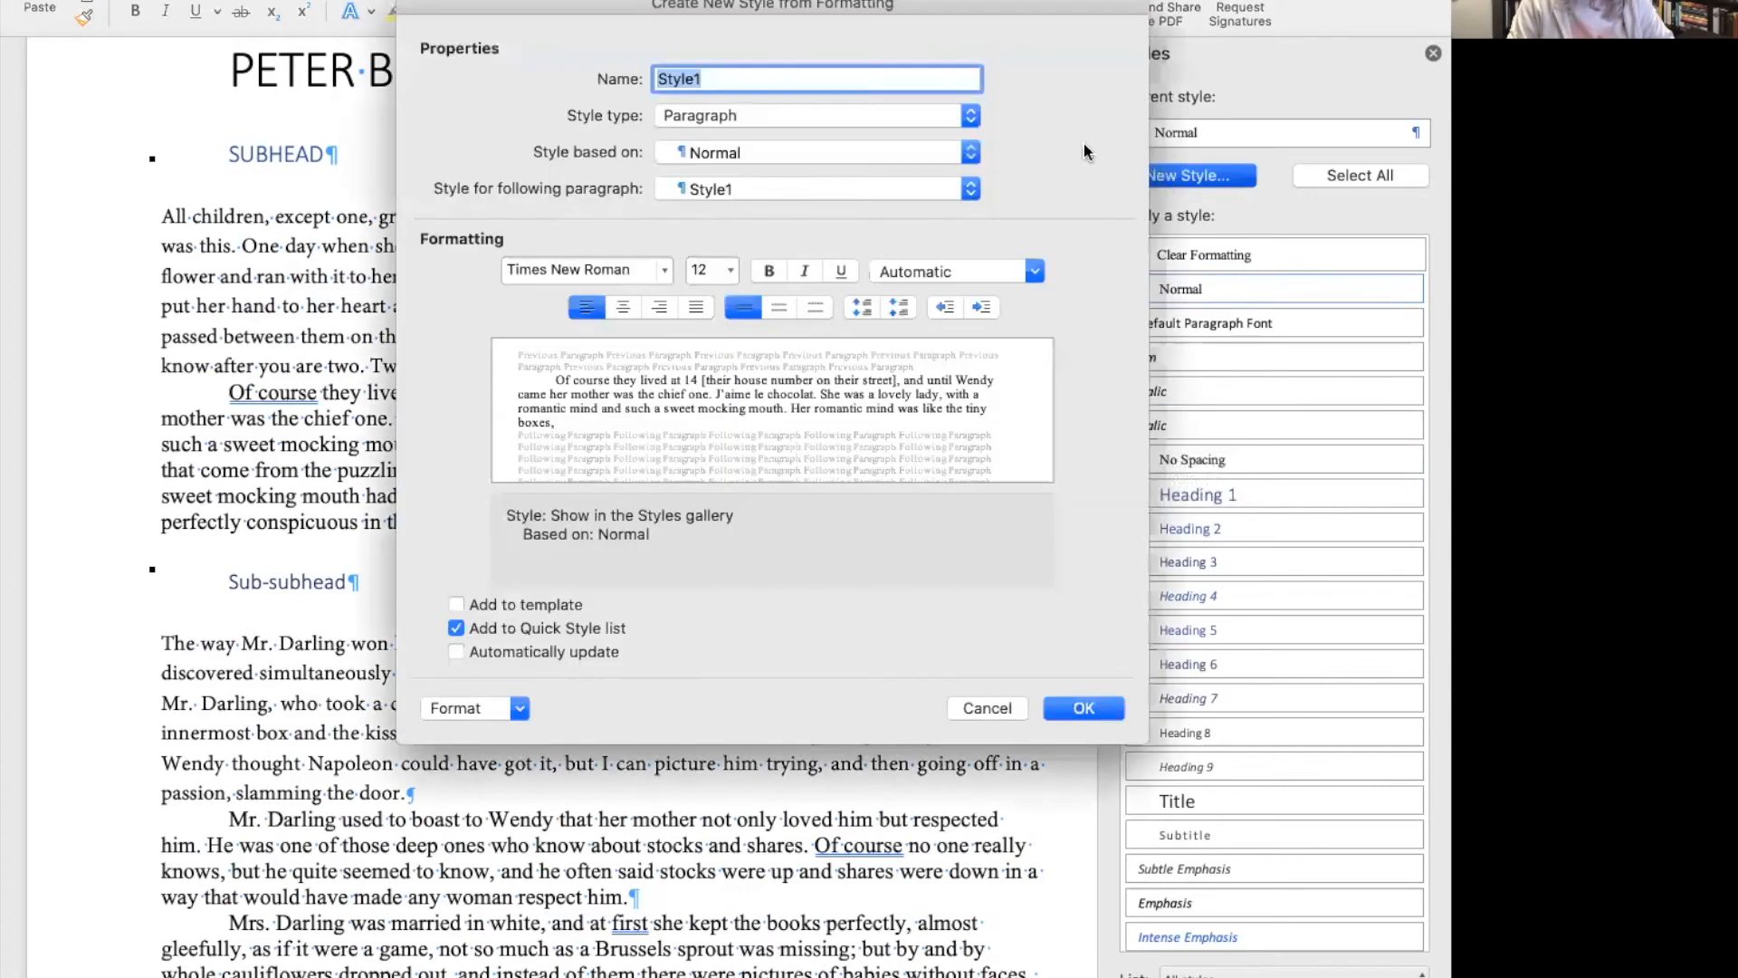
{"action": "type", "text": "french"}
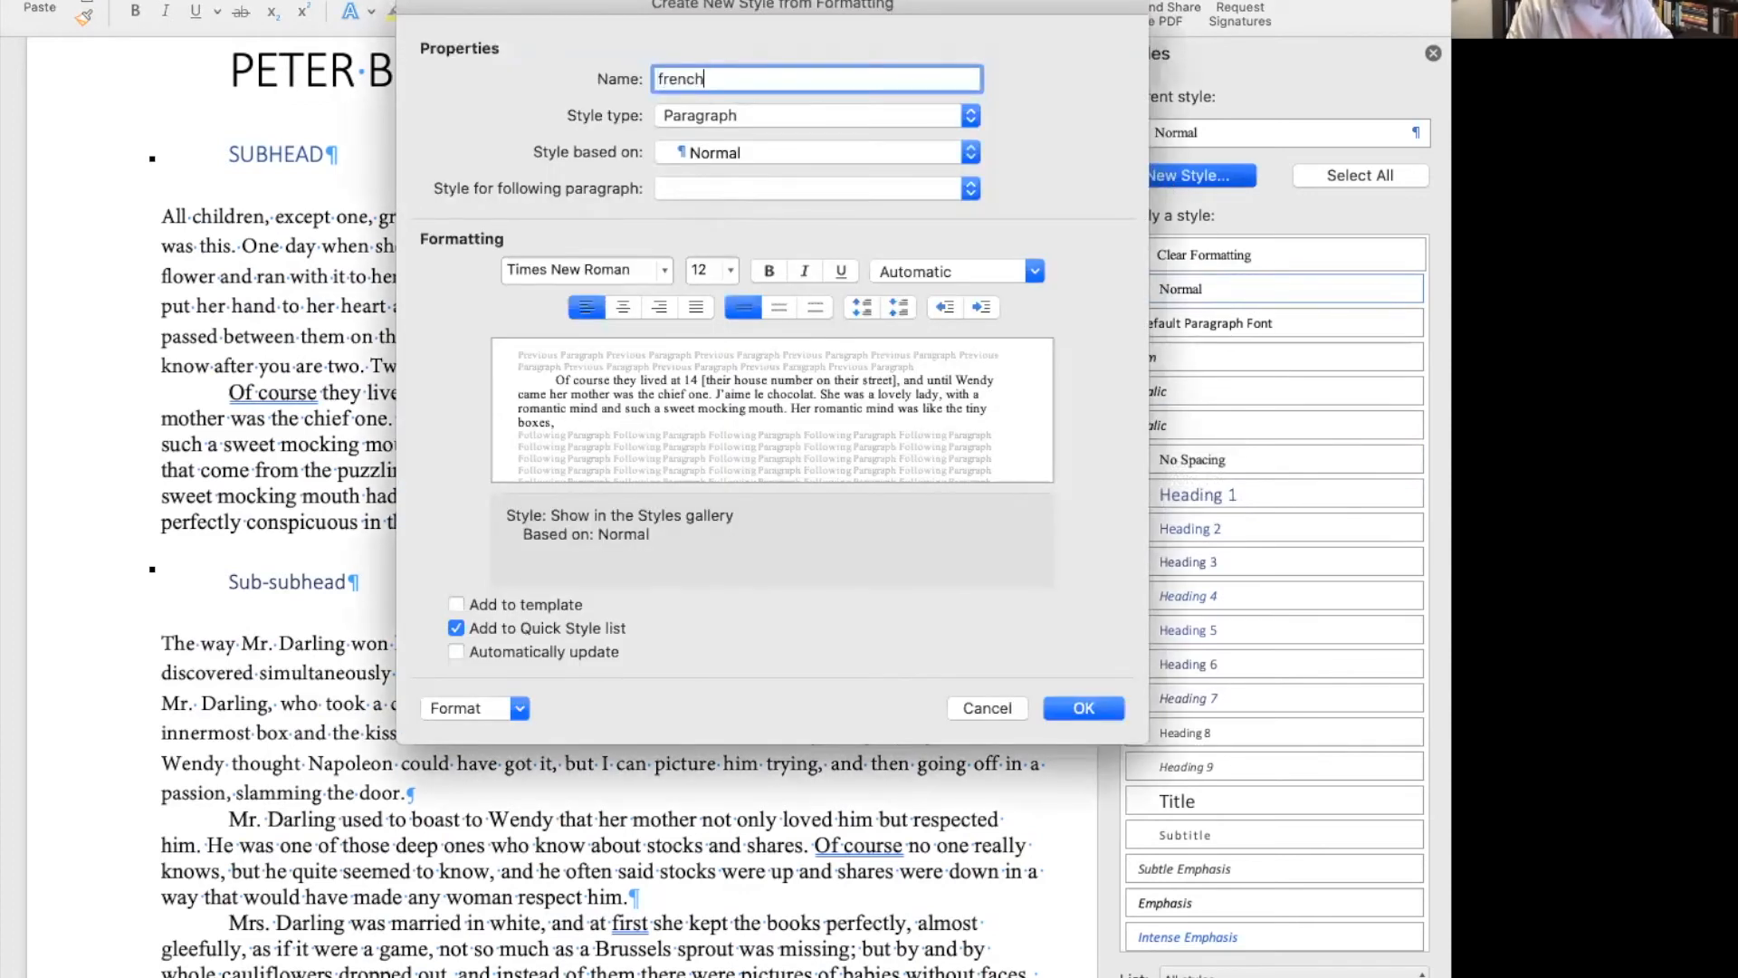
{"action": "left_click", "coordinate": [781, 115]}
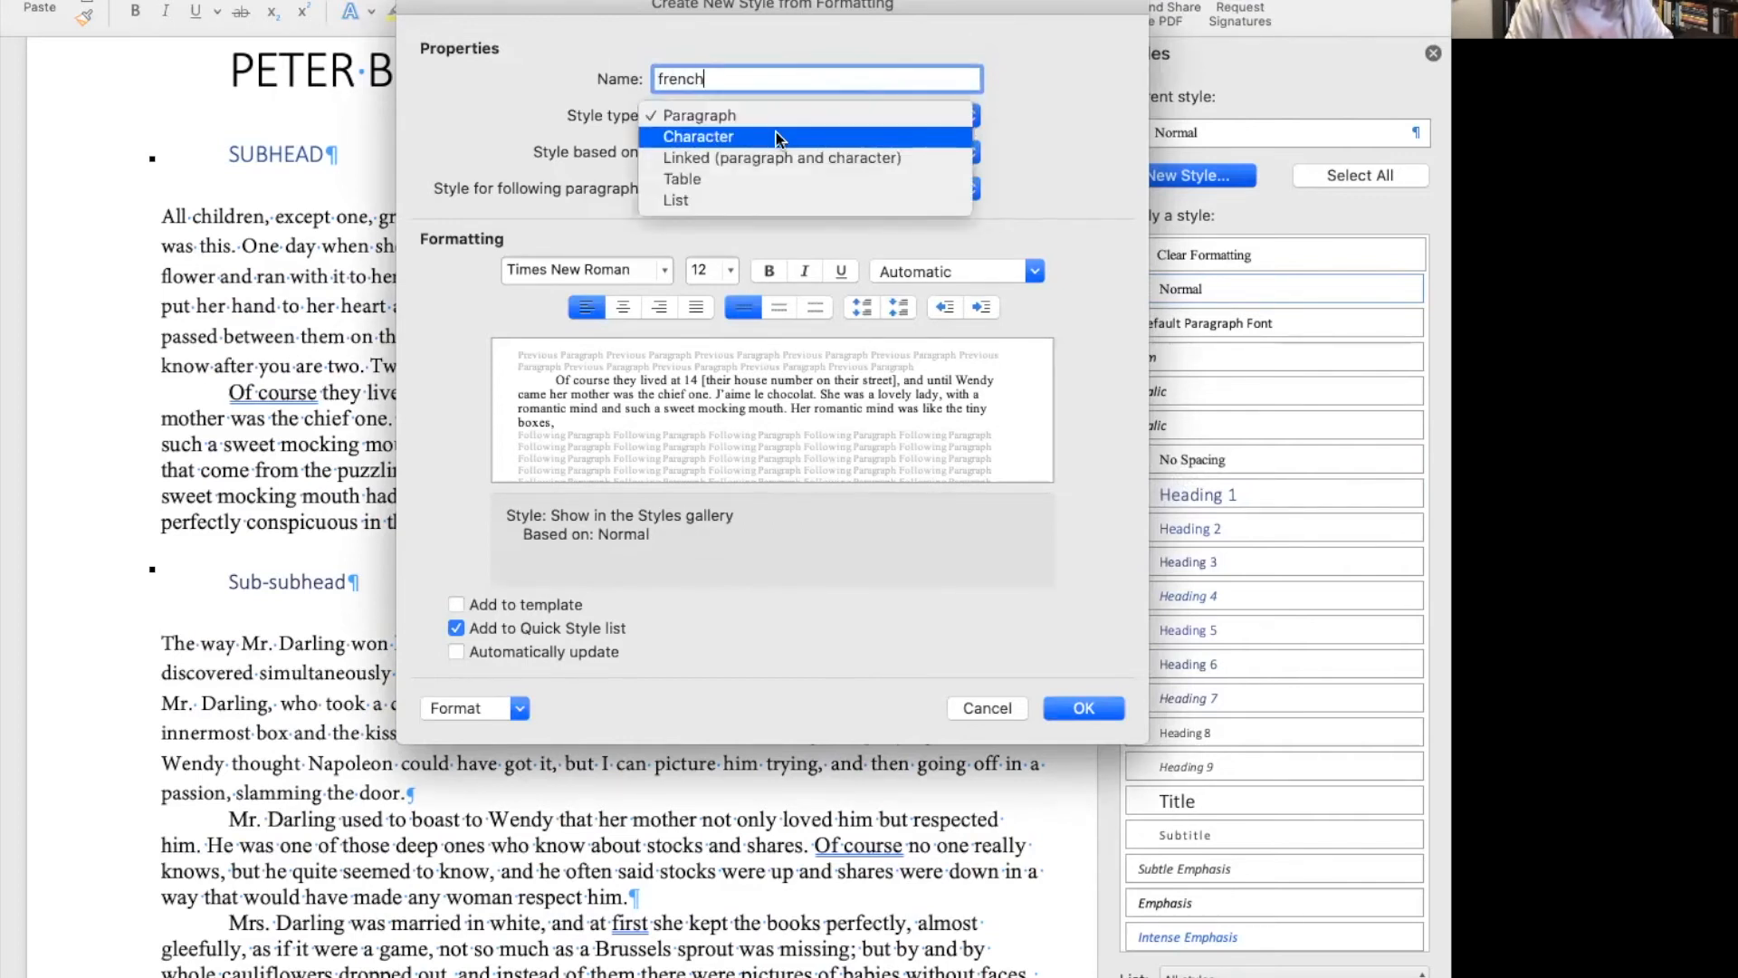
{"action": "left_click", "coordinate": [776, 137]}
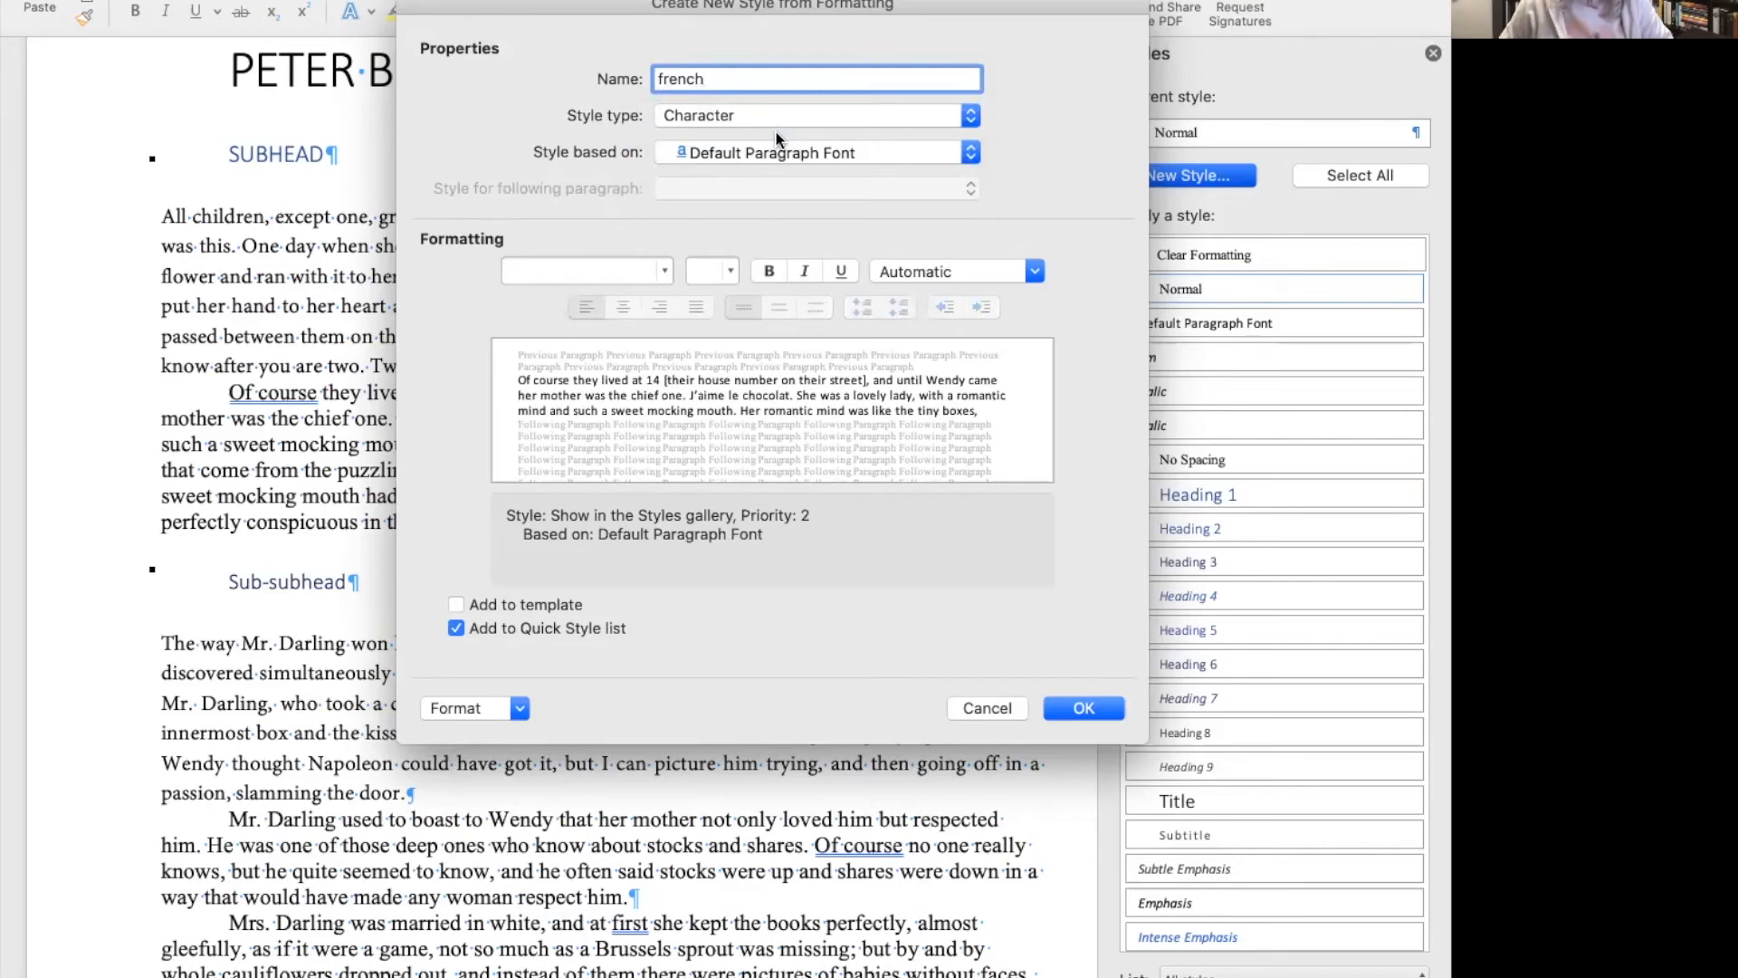
{"action": "left_click", "coordinate": [1077, 707]}
{"action": "left_click", "coordinate": [1165, 395]}
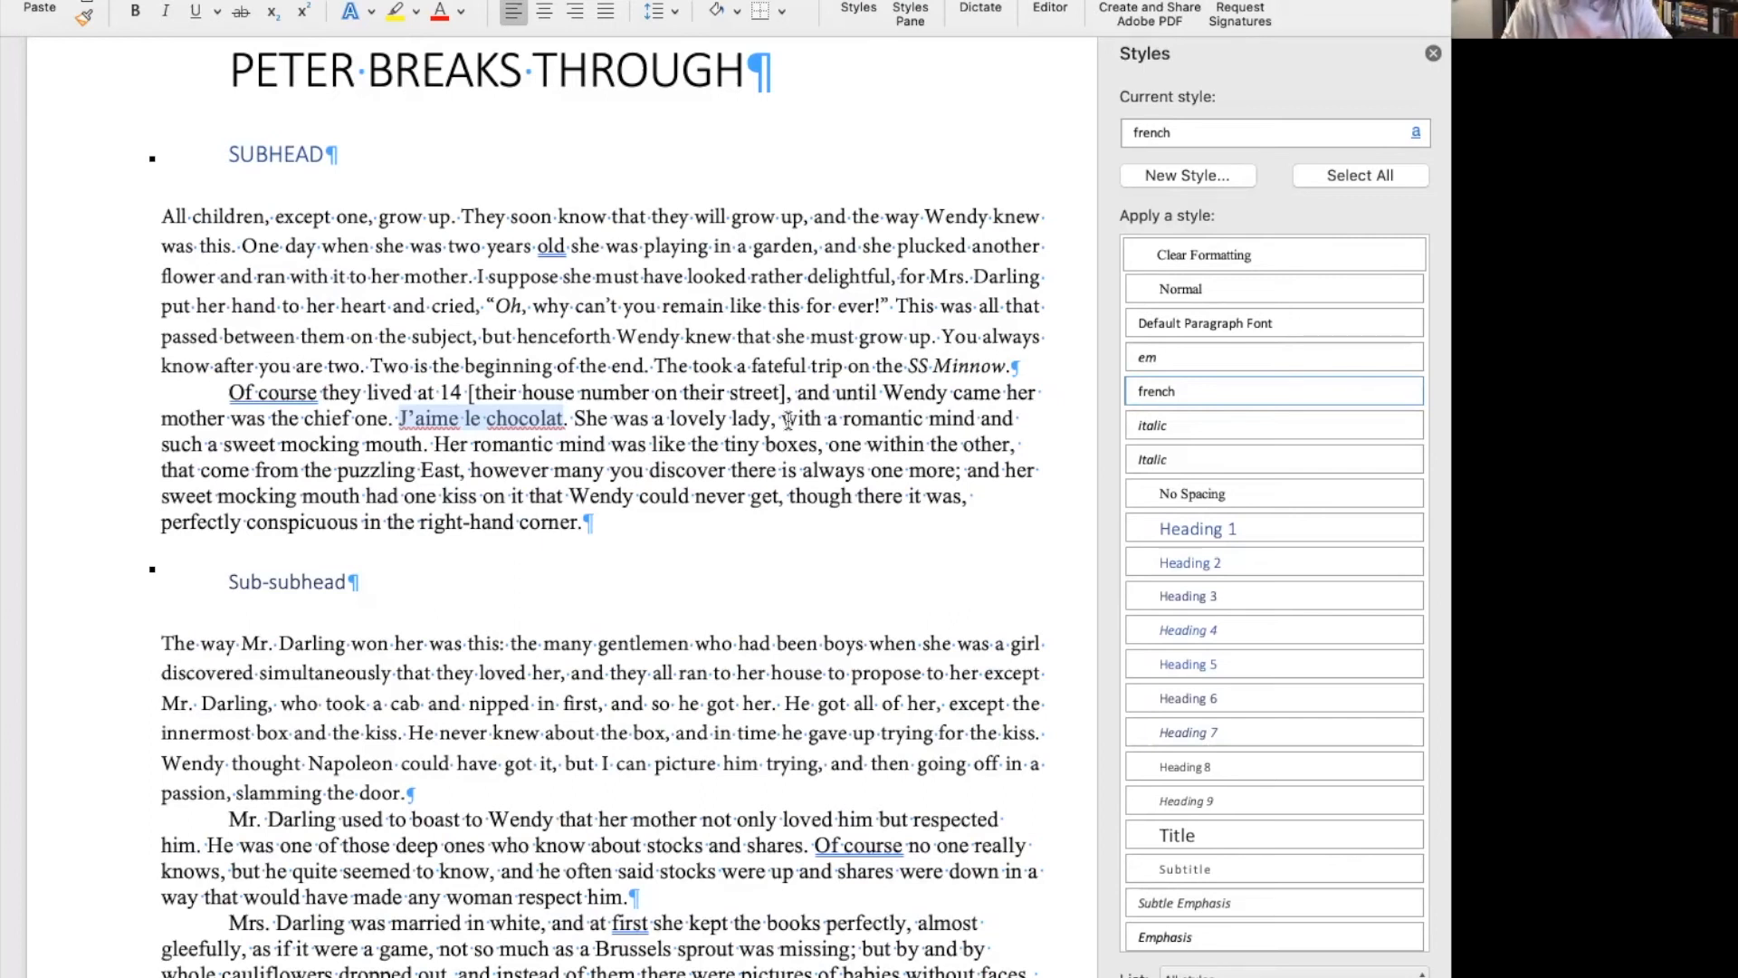
Check the styles of the French phrase, the body paragraphs under both subheads, "SS Minnow" and "Oh".
{"action": "left_click", "coordinate": [561, 418]}
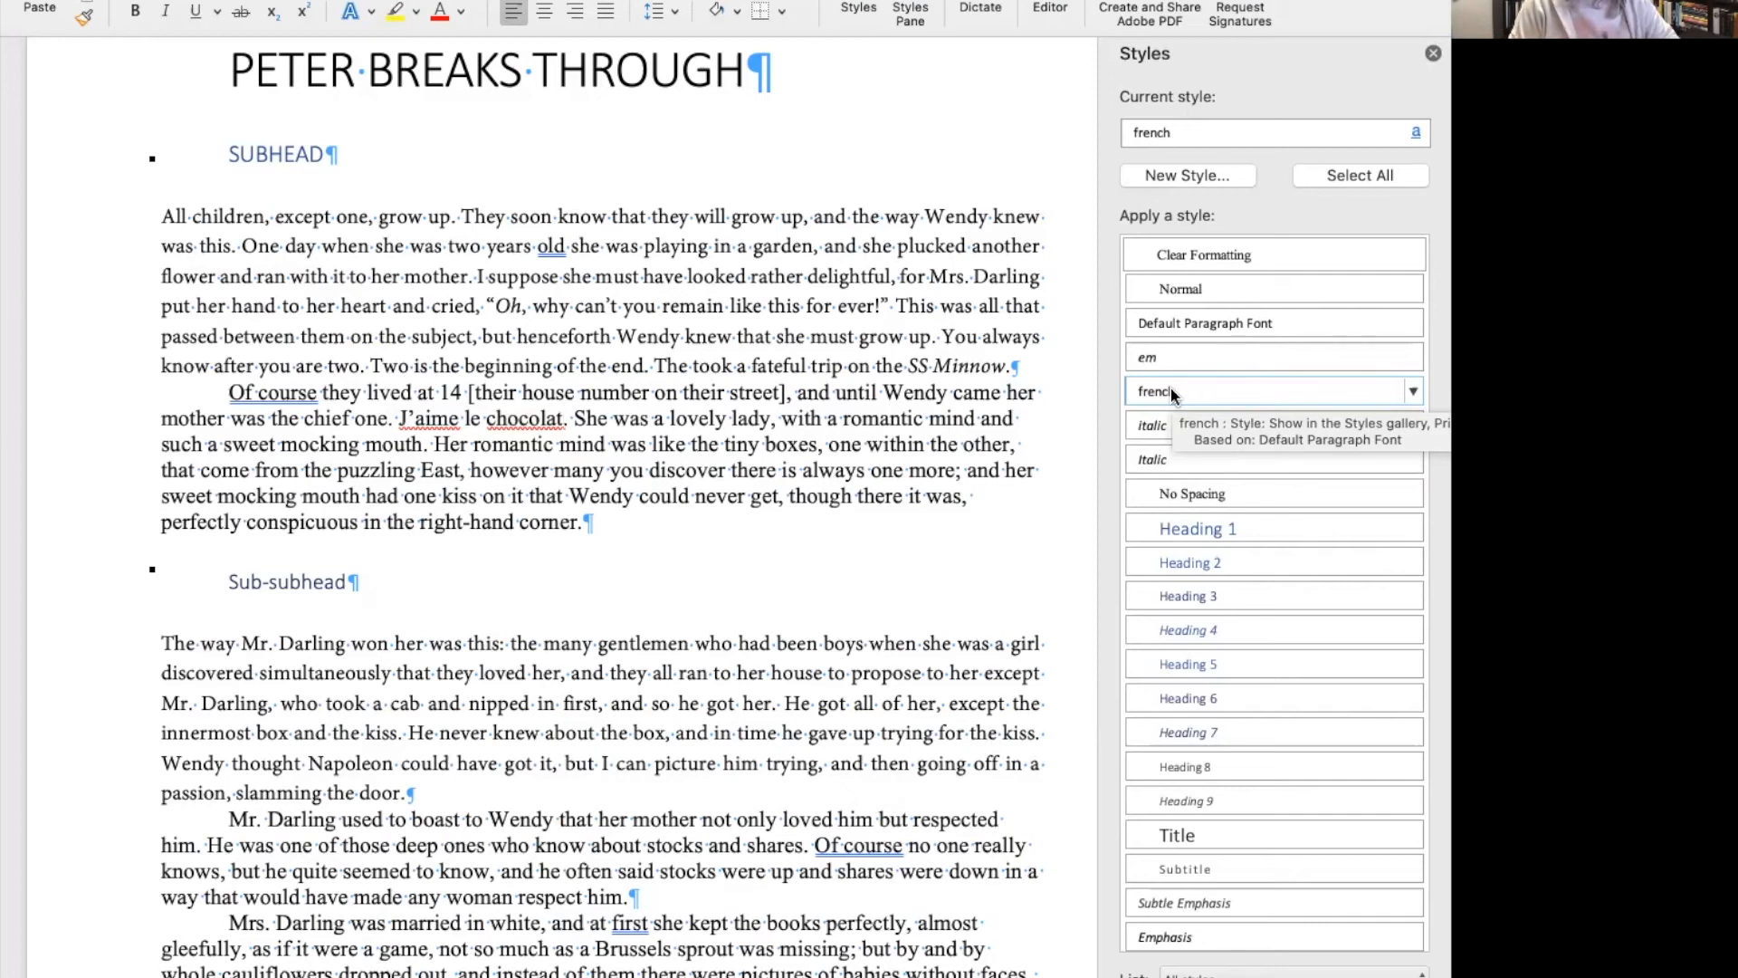
{"action": "left_click_drag", "start_coordinate": [229, 392], "coordinate": [613, 439]}
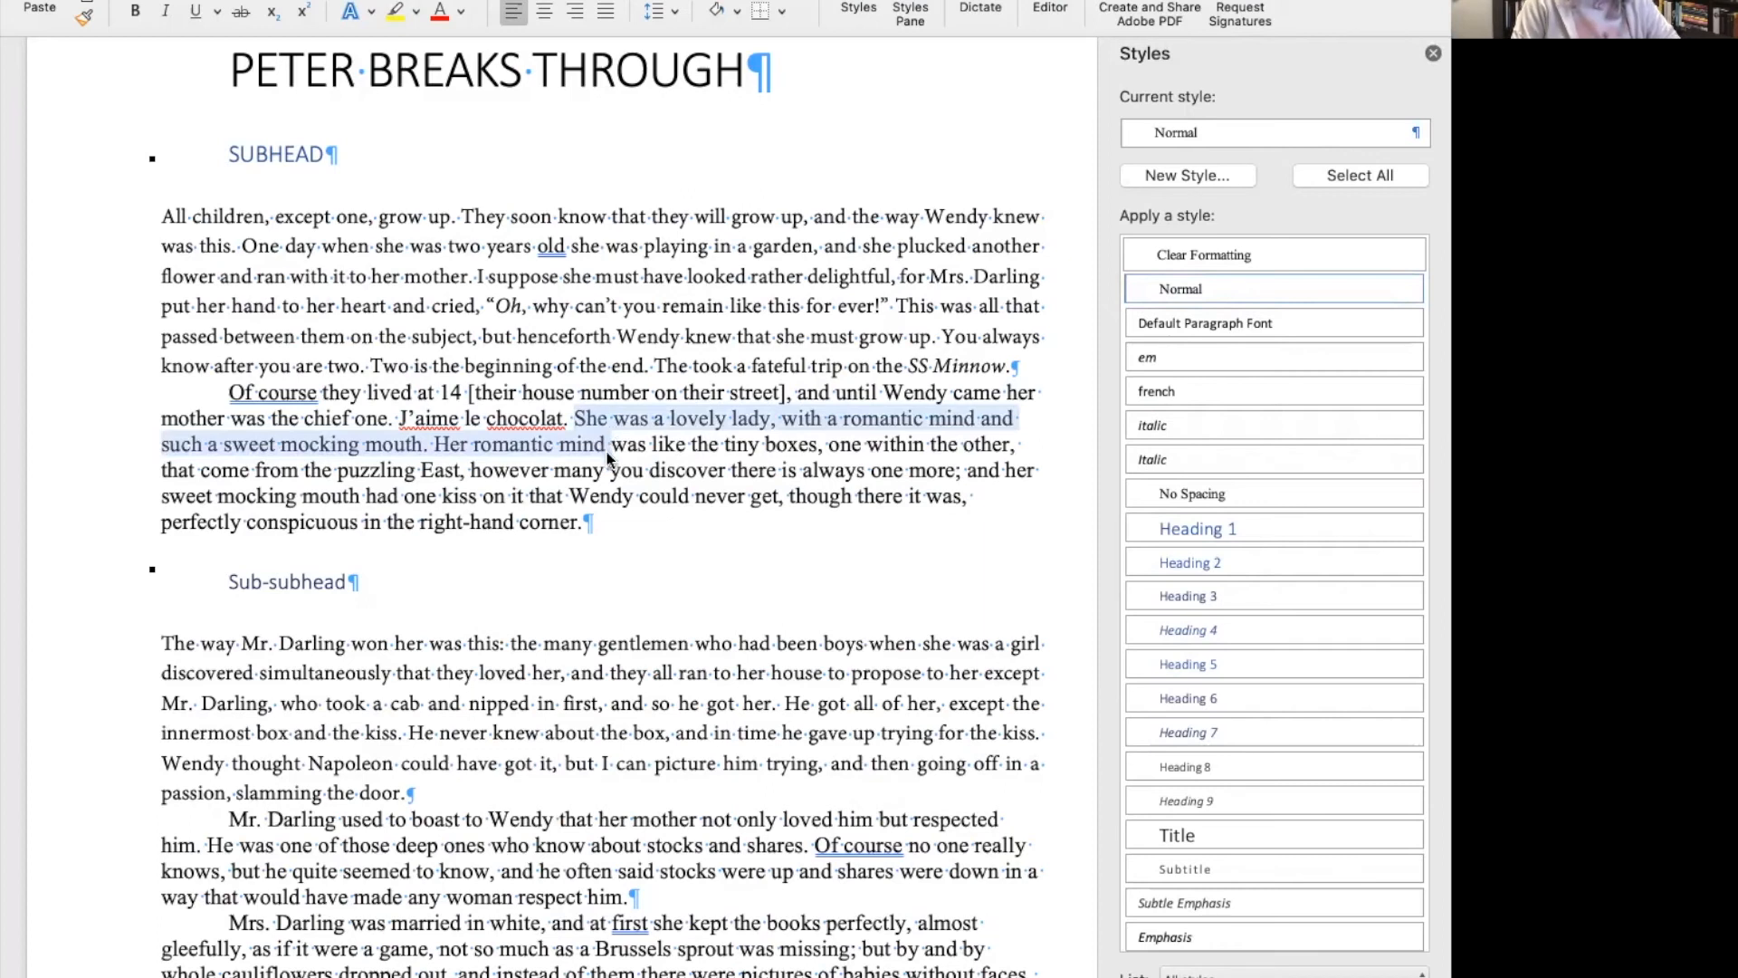
{"action": "left_click", "coordinate": [463, 498]}
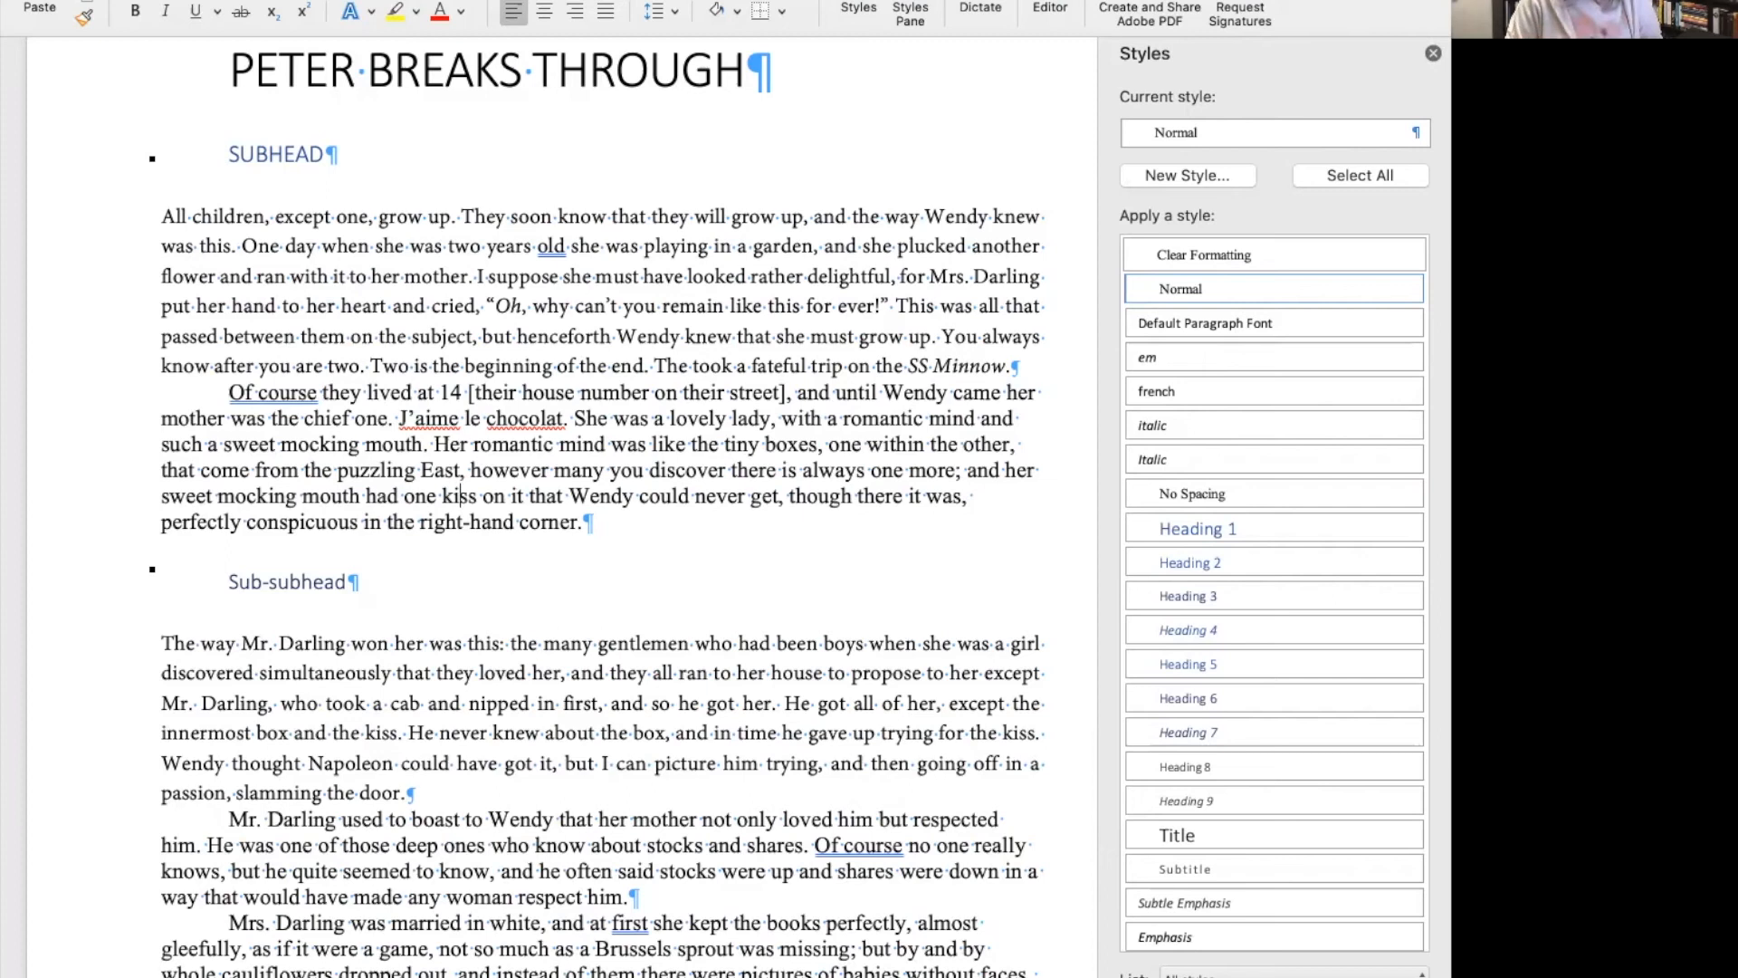
{"action": "left_click", "coordinate": [257, 732]}
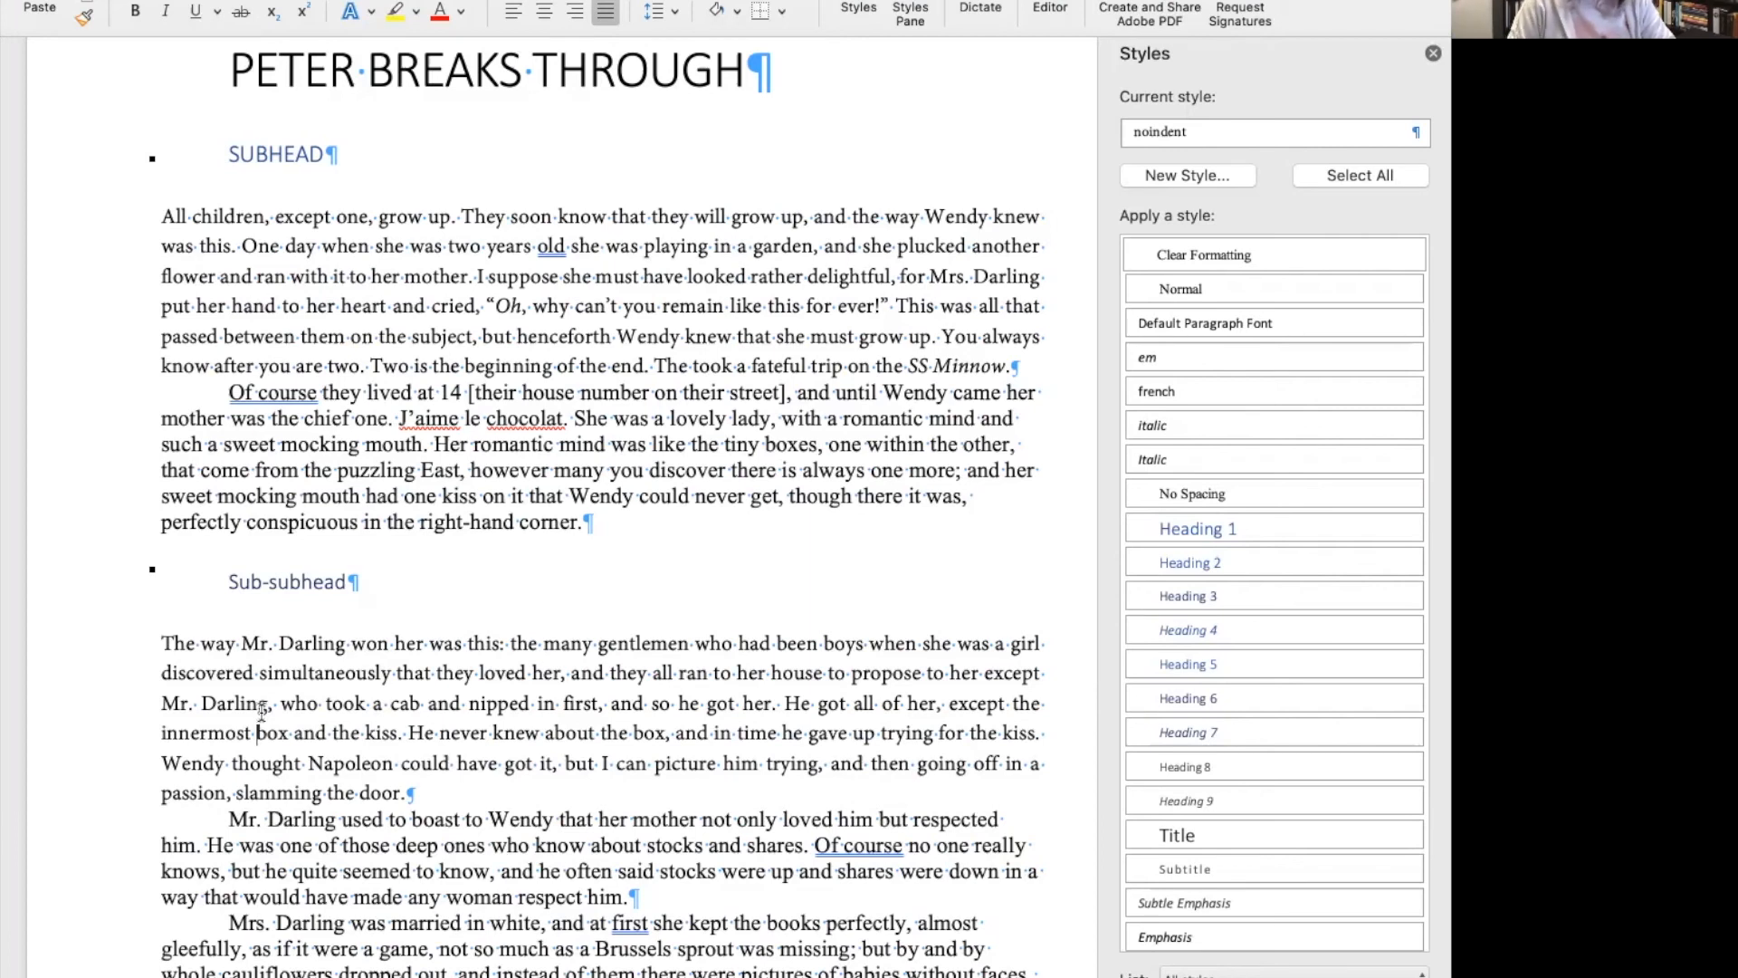
{"action": "triple_click", "coordinate": [234, 240]}
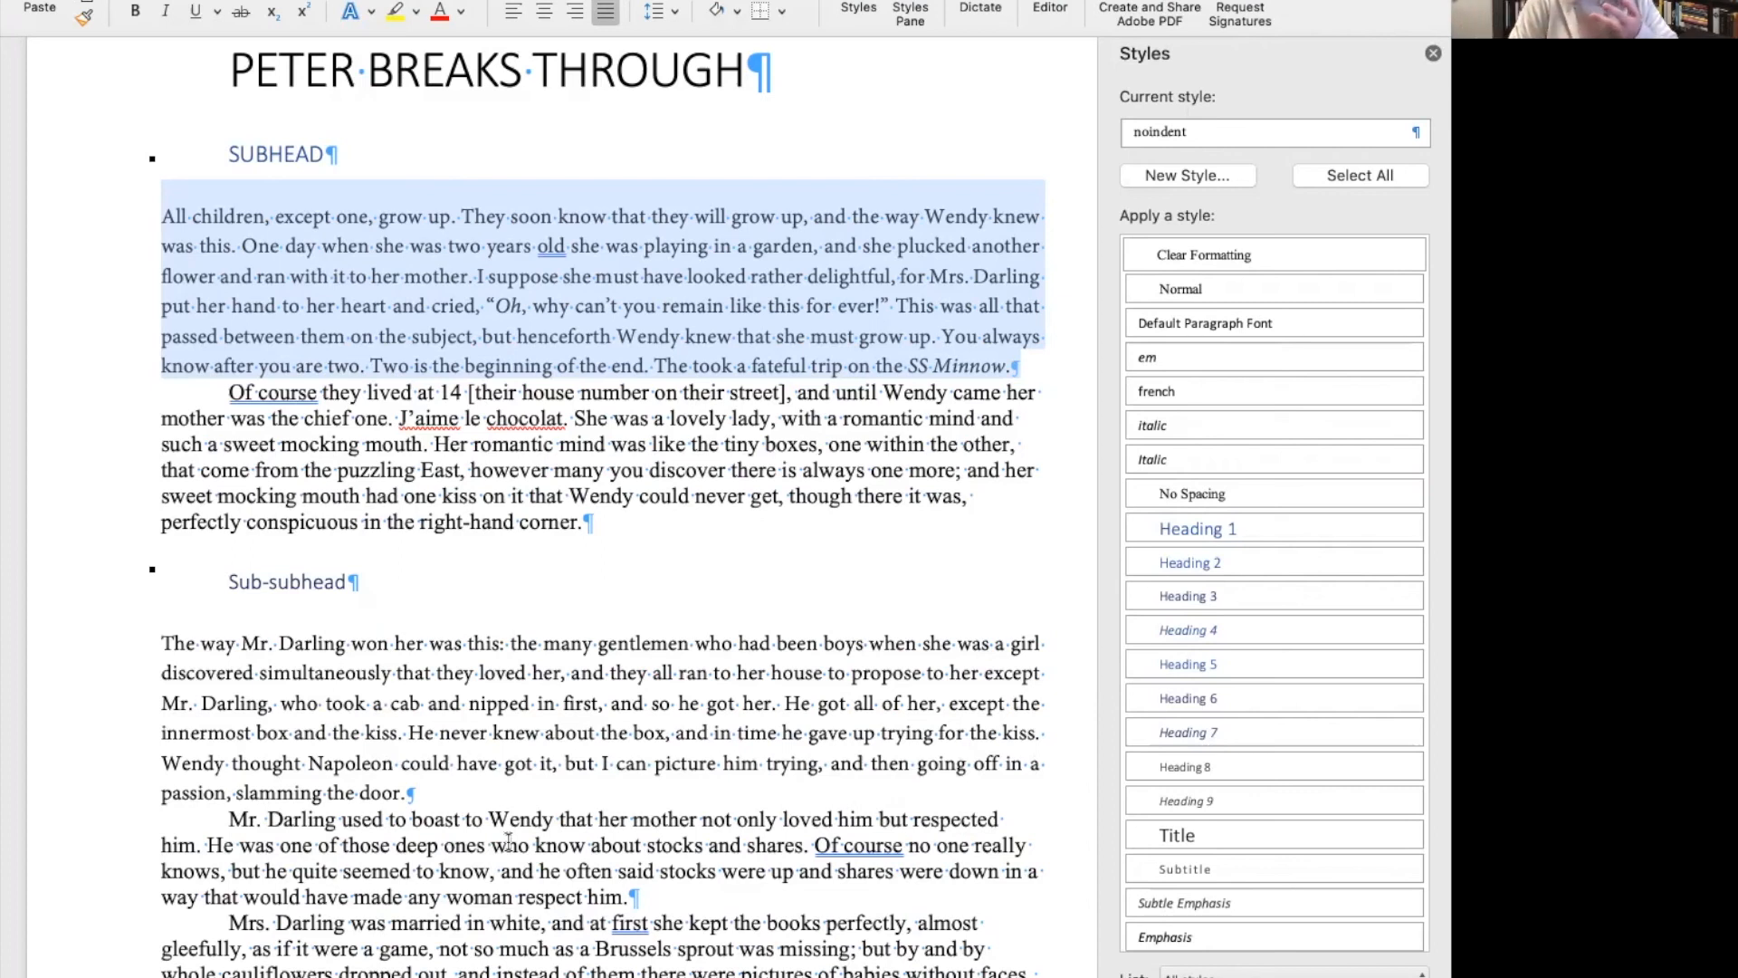
{"action": "left_click", "coordinate": [981, 369]}
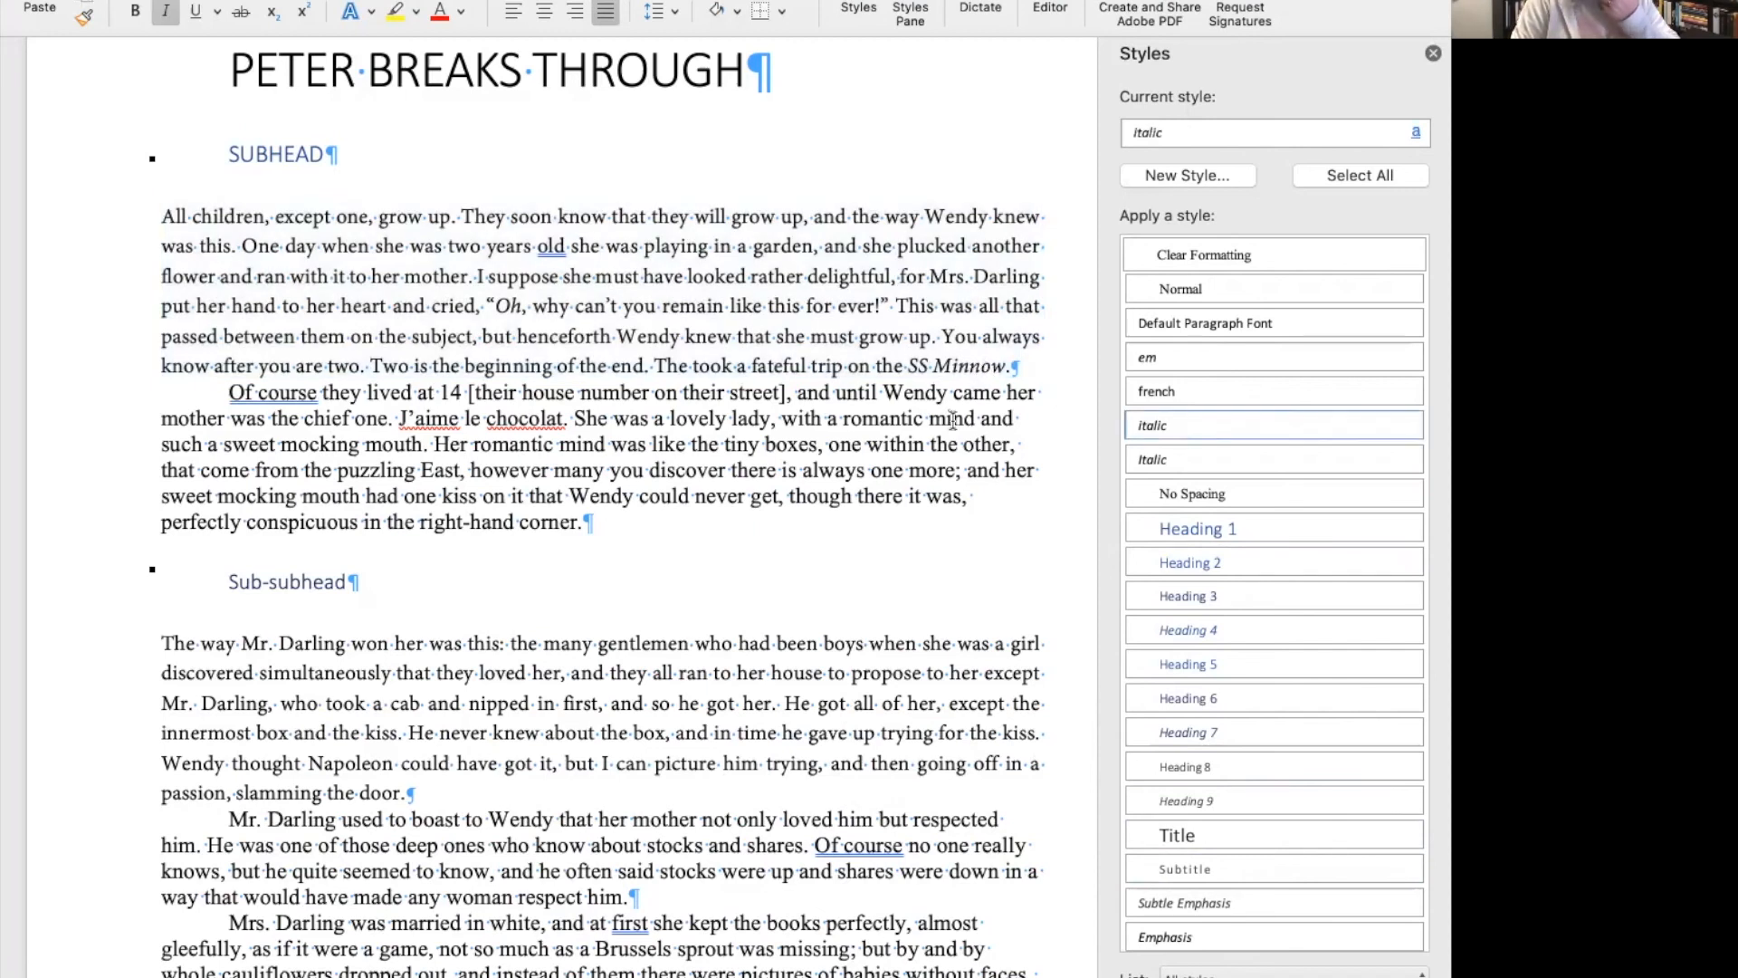
{"action": "left_click", "coordinate": [503, 301]}
{"action": "left_click", "coordinate": [504, 300]}
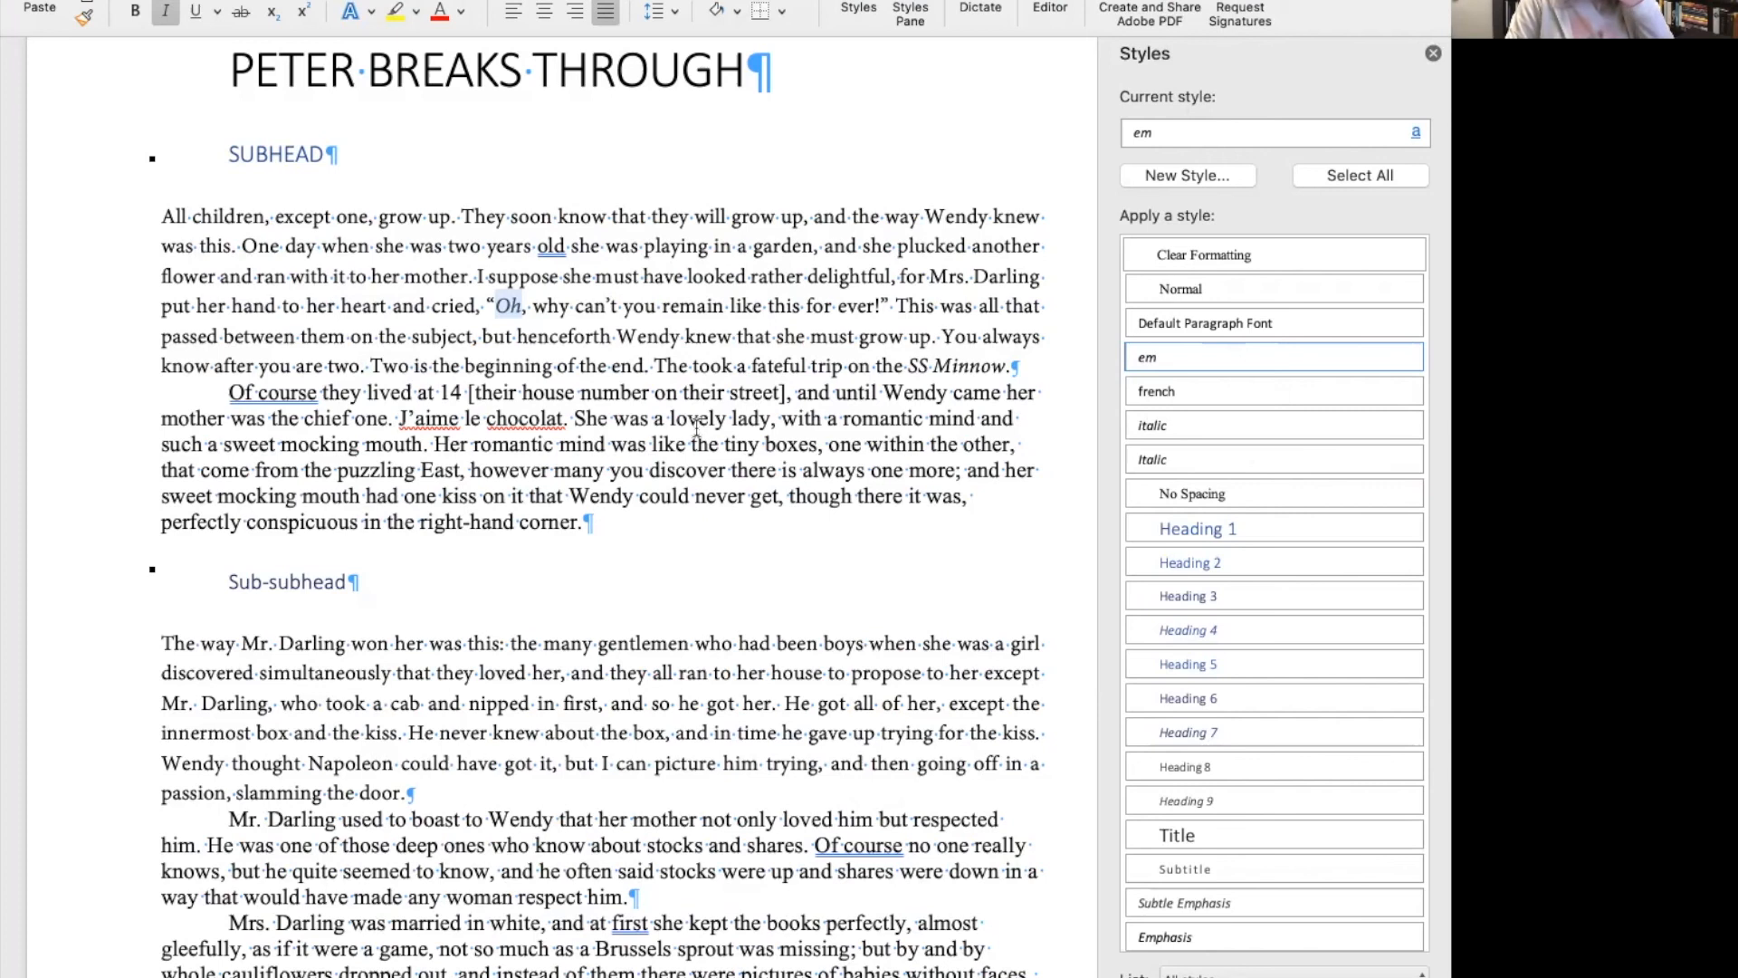
Check which styles the chapter title "PETER BREAKS THROUGH" and the "Chapter 1" line above it use.
{"action": "double_click", "coordinate": [317, 71]}
{"action": "left_click", "coordinate": [313, 72]}
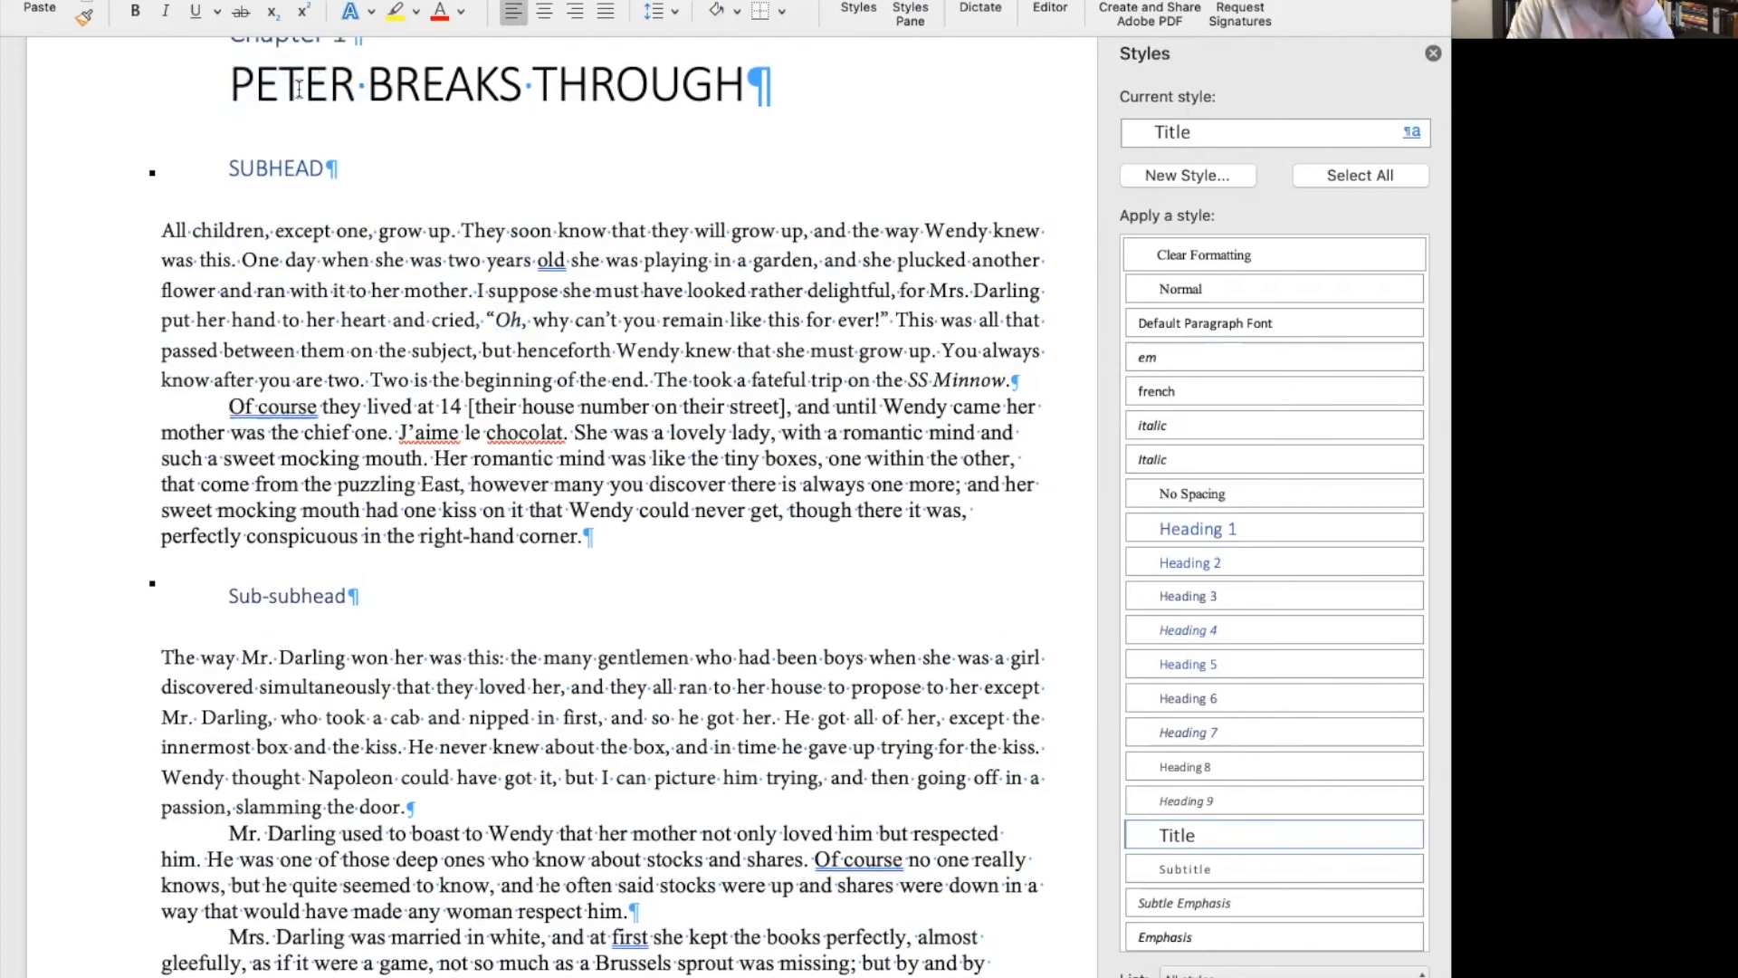
{"action": "scroll", "coordinate": [298, 100], "scroll_direction": "up", "scroll_amount": 2}
{"action": "double_click", "coordinate": [276, 113]}
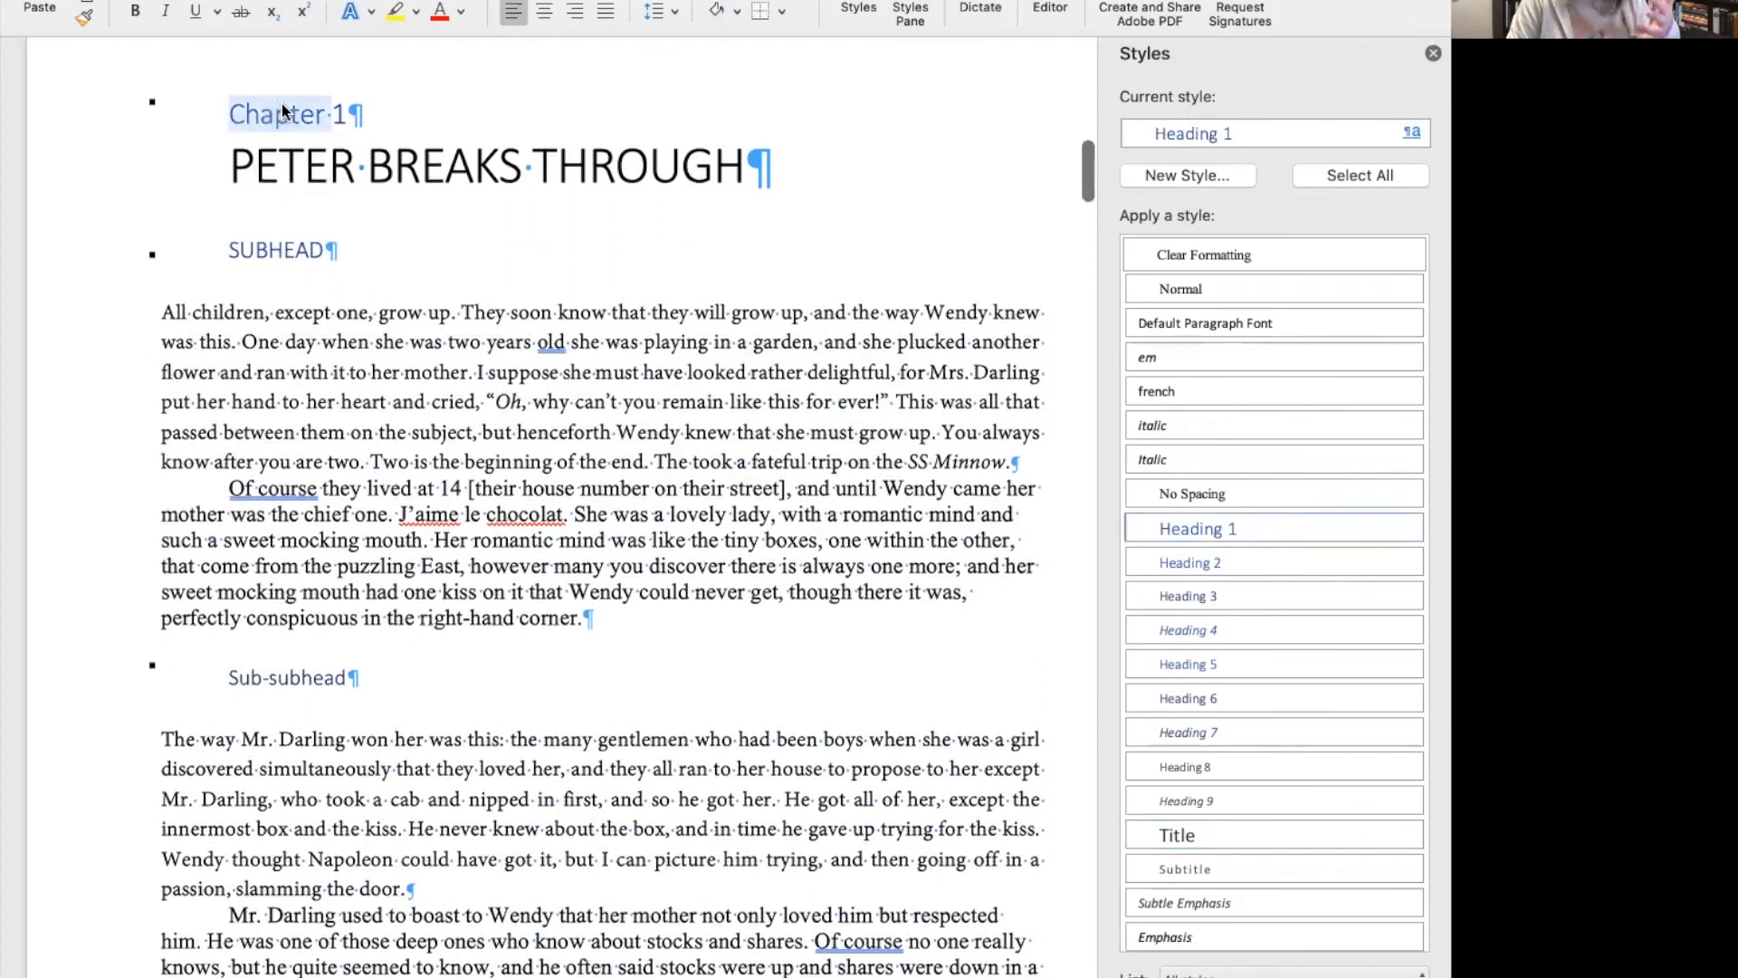